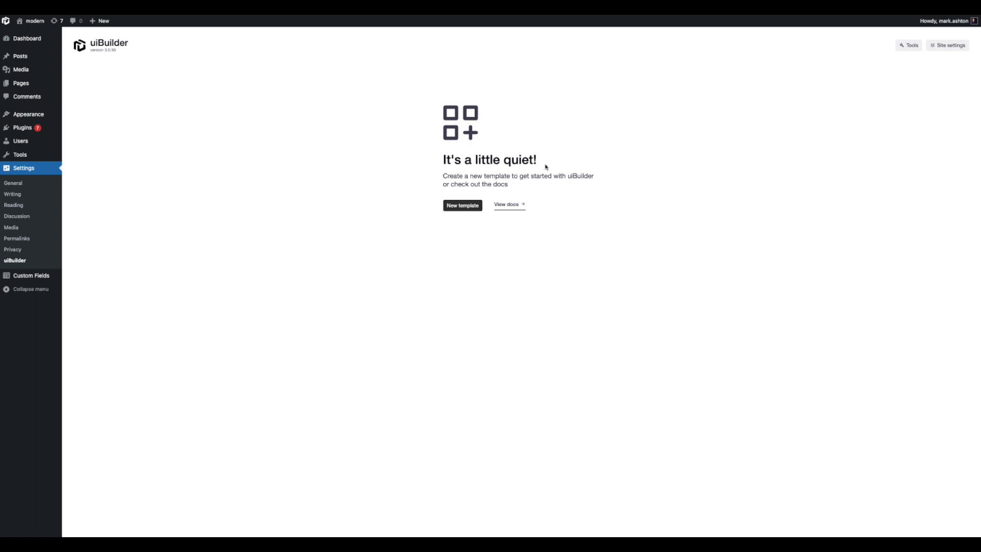
Create a new uiBuilder template
left_click(474, 209)
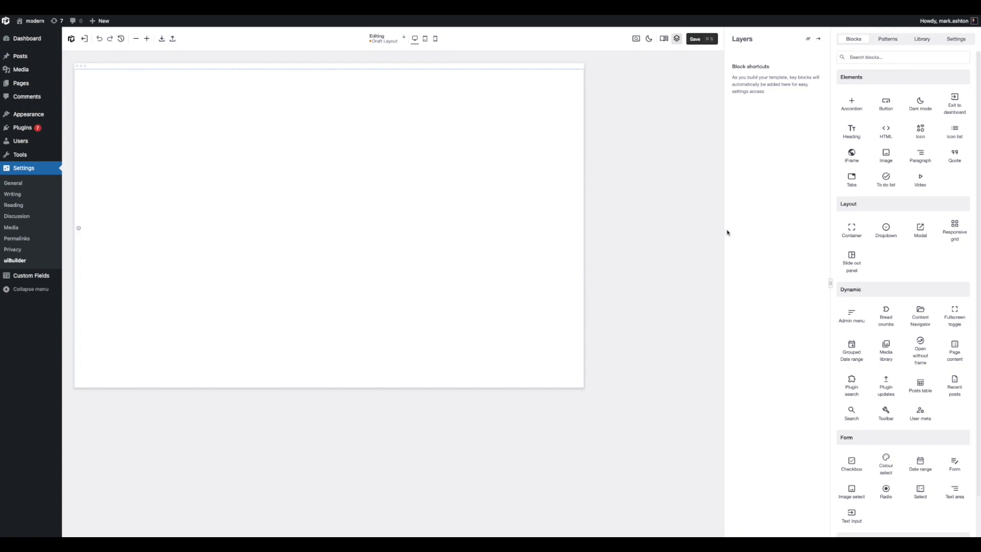
Insert the Admin boilerplate layout into the template and expand its App Container, Sidebar and Body layers
left_click(896, 43)
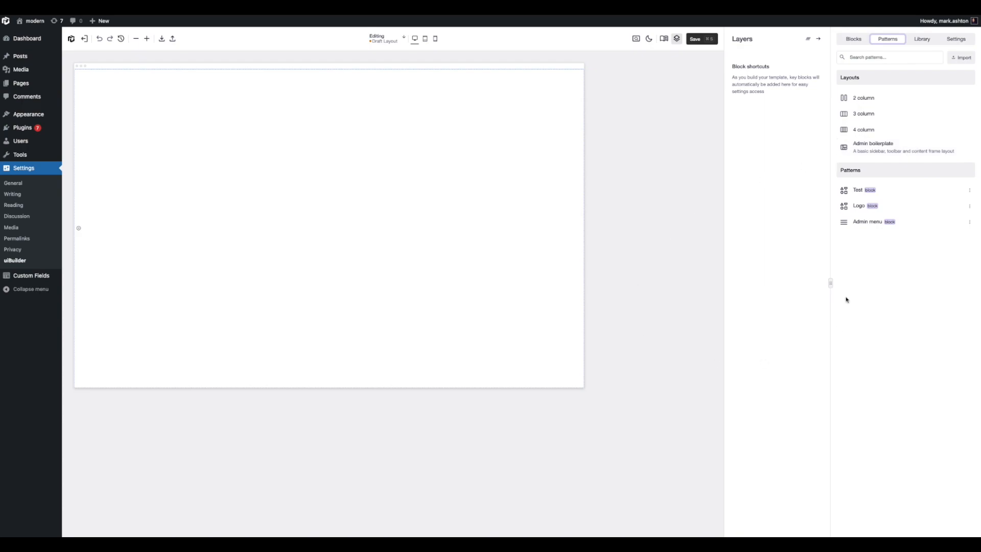
left_click_drag(891, 150, 305, 203)
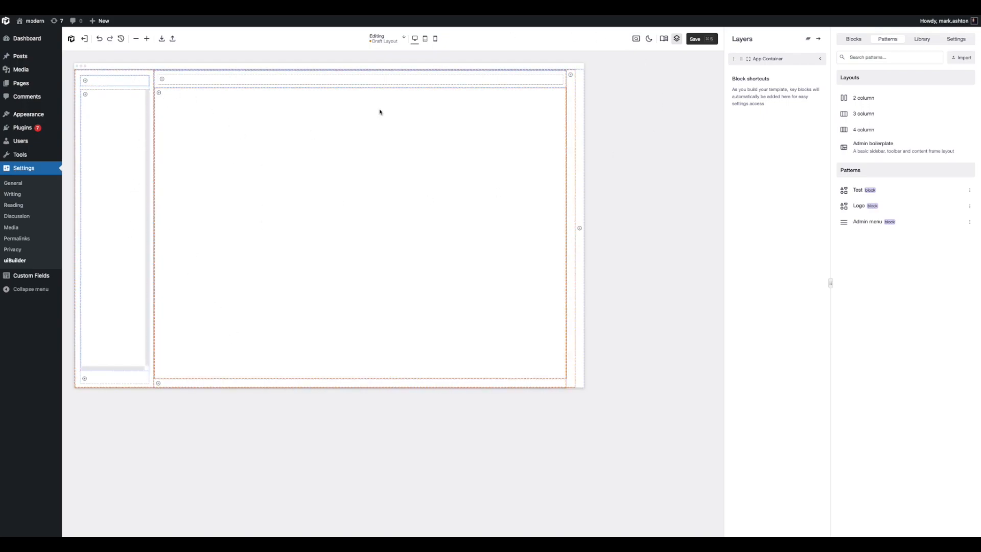
left_click(821, 60)
left_click(819, 74)
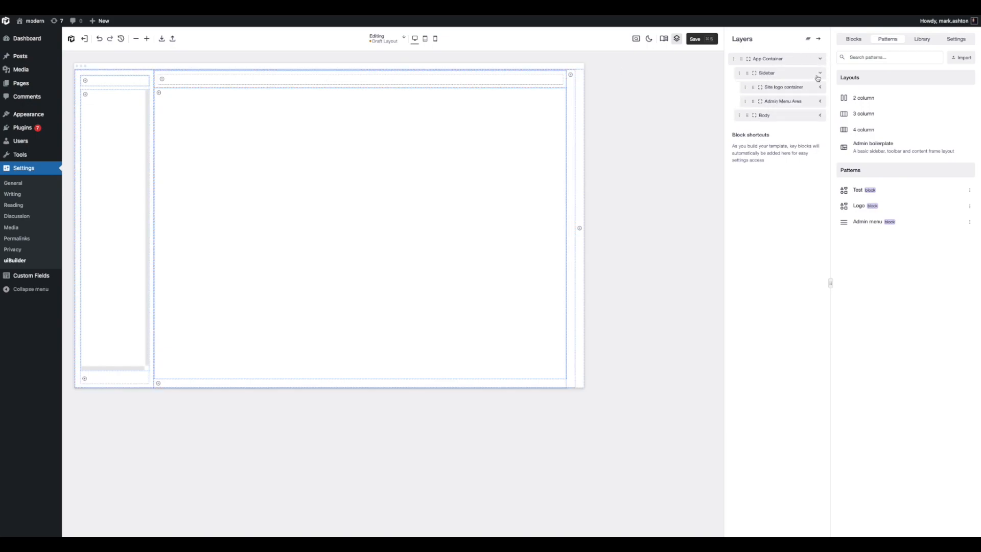
left_click(821, 115)
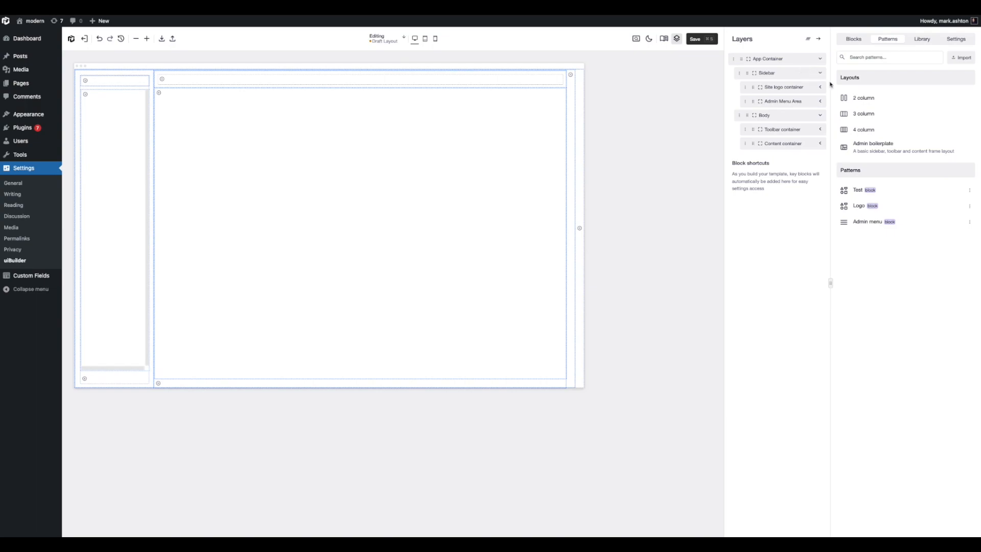
Delete all blocks from the template
left_click(807, 41)
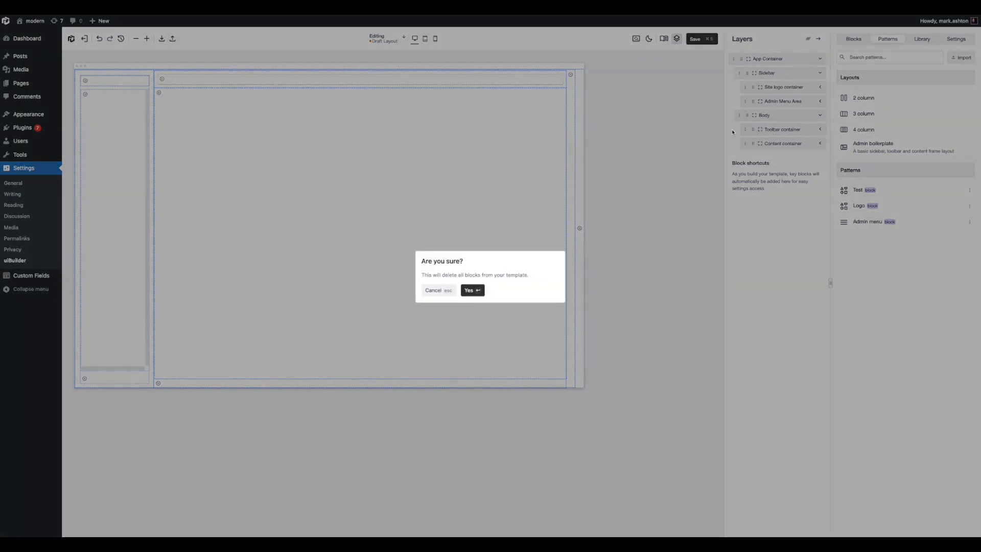
key("Return")
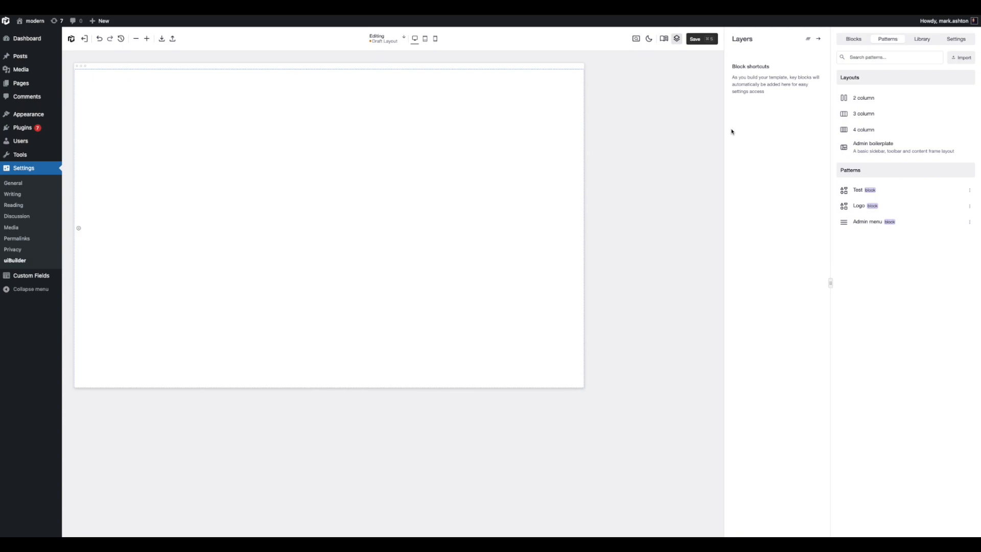
Add a Container block to the empty template and rename it App container
left_click(854, 39)
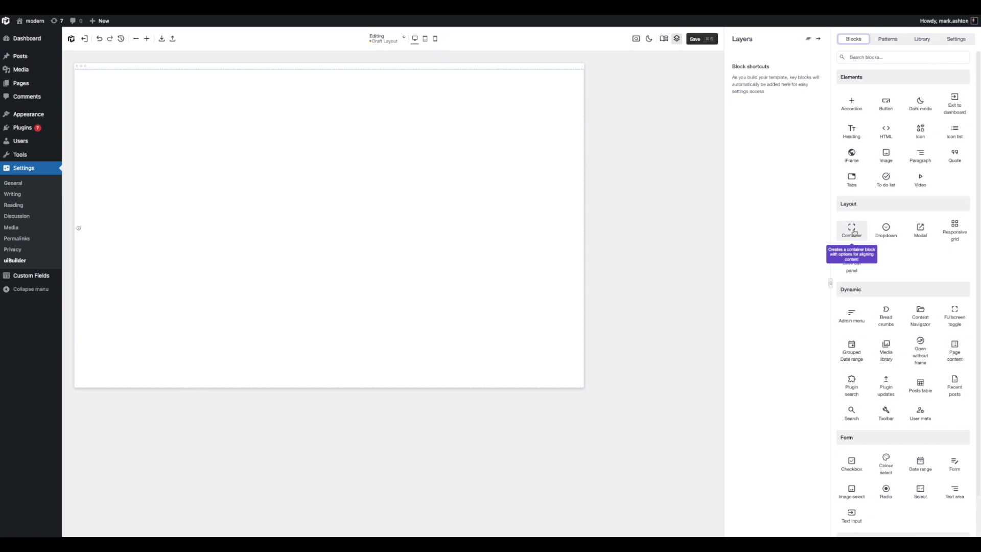
left_click_drag(853, 231, 154, 165)
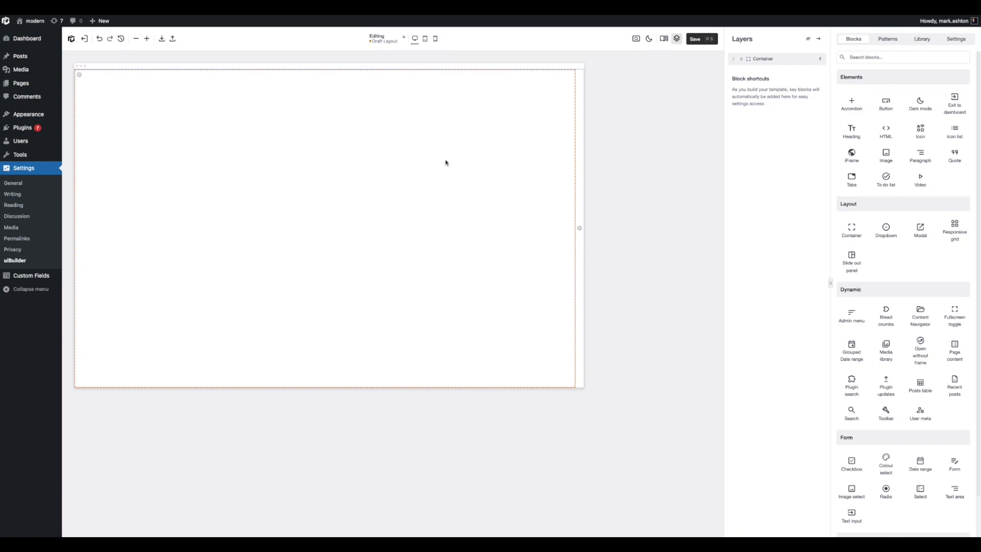
left_click(771, 62)
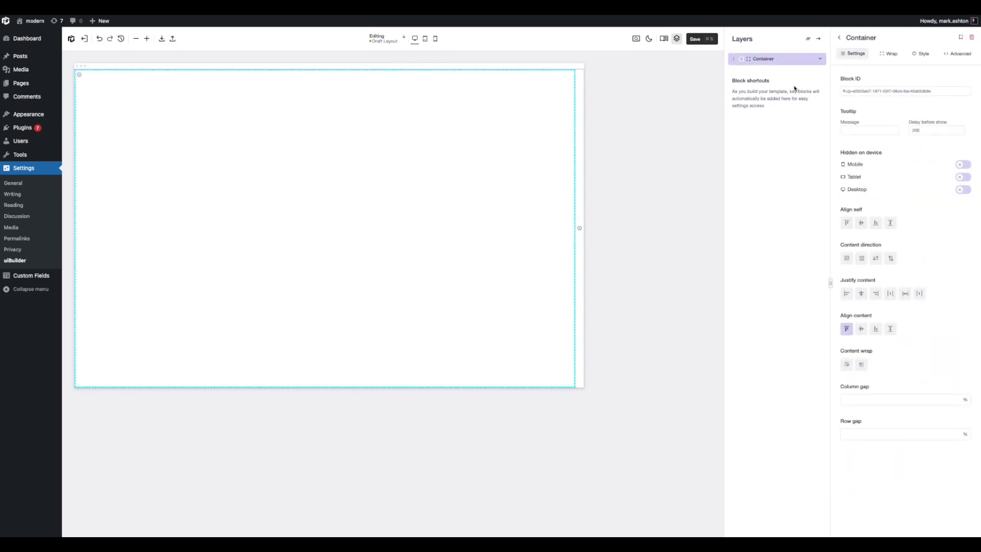
double_click(859, 39)
type("App containe")
Set the App container's maximum height to 100 and return to the block list
left_click(886, 57)
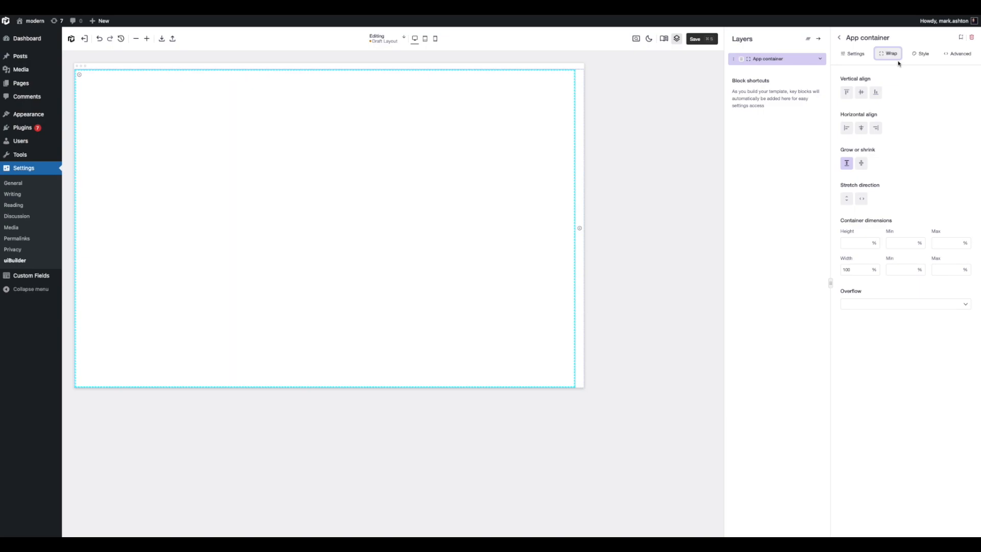
left_click(944, 245)
type("100")
left_click(839, 38)
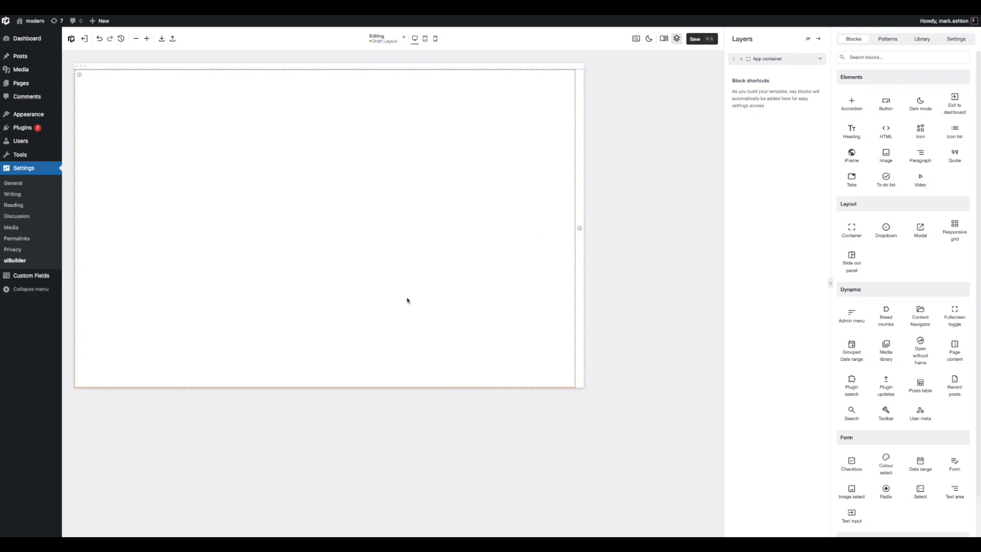
Add a Container block inside App container and duplicate it
left_click_drag(849, 225, 775, 82)
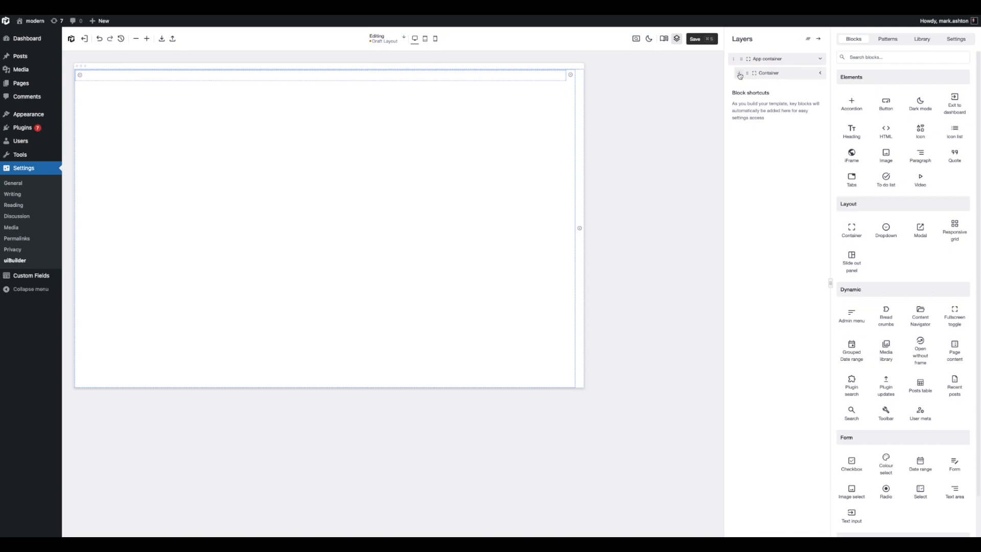
left_click(718, 75)
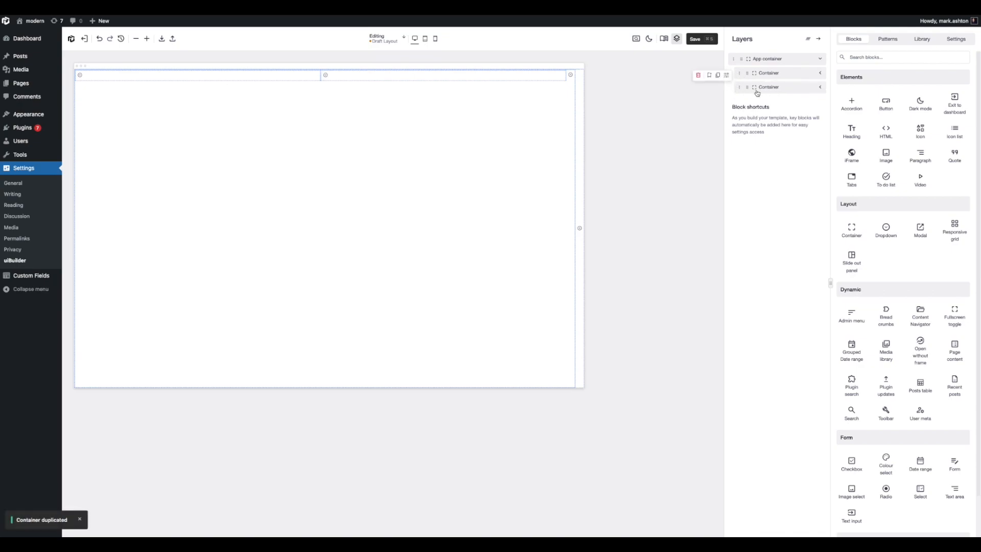
Rename the first nested container as Sidebar and the second as App body
left_click(783, 76)
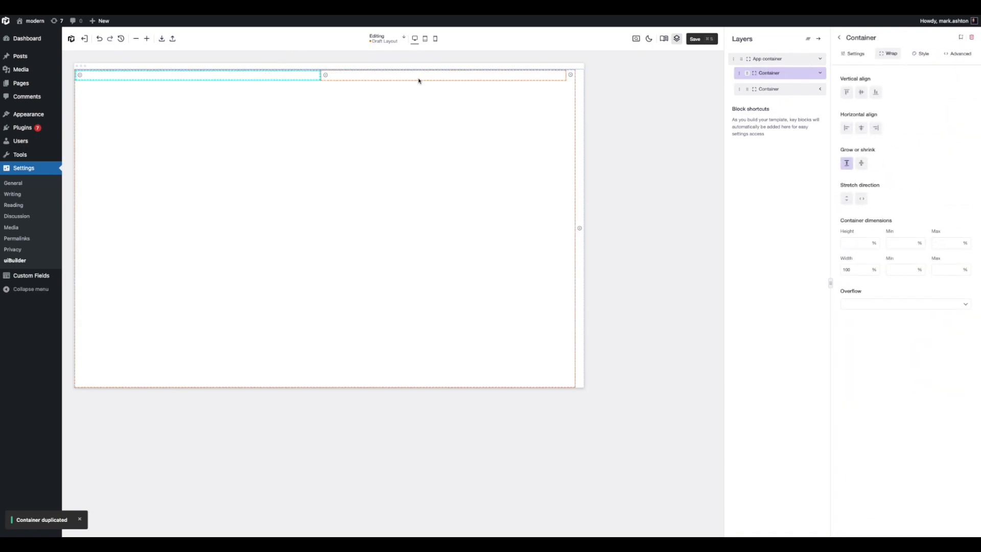
double_click(851, 38)
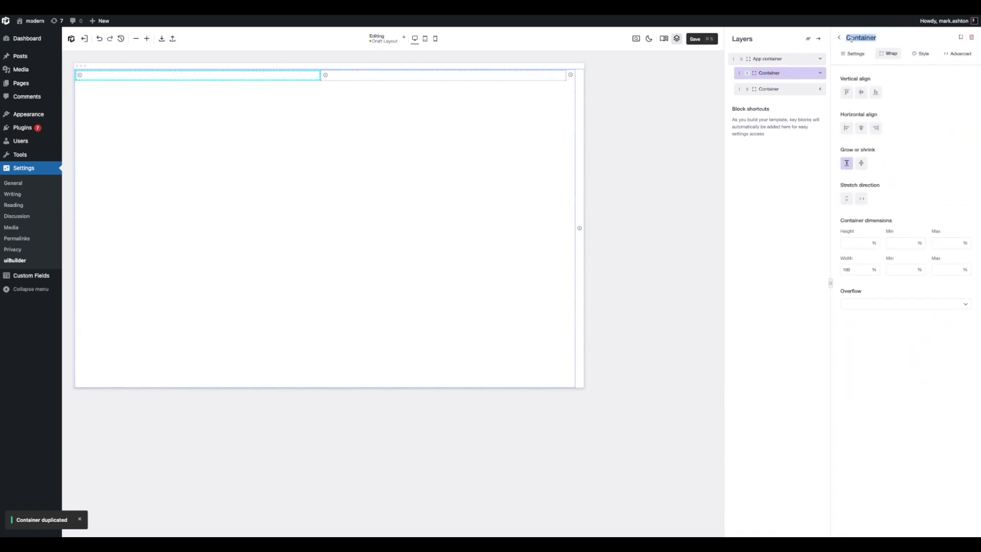
type("Tool")
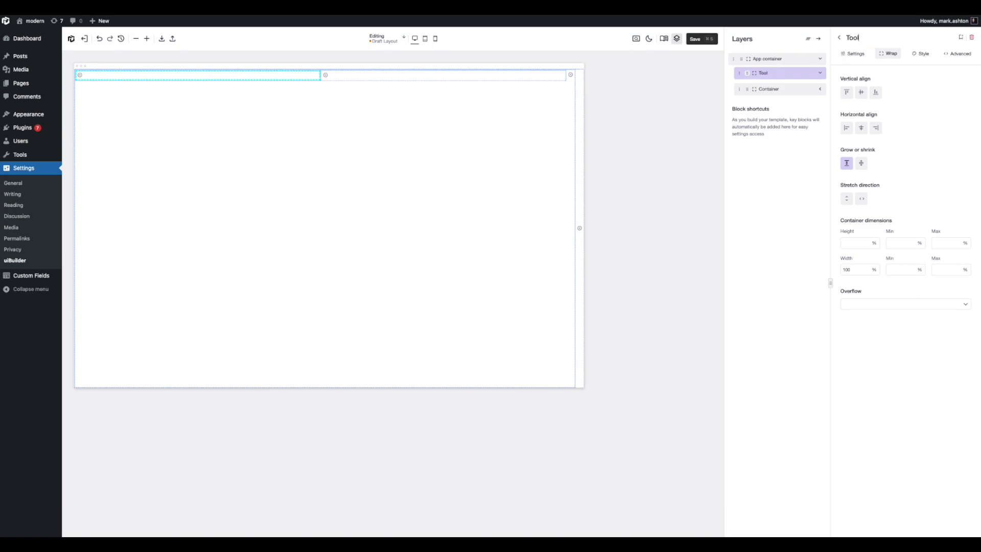
key("super+a")
type("siodeb")
left_click(857, 38)
key("BackSpace")
left_click(783, 90)
double_click(866, 38)
type("App body")
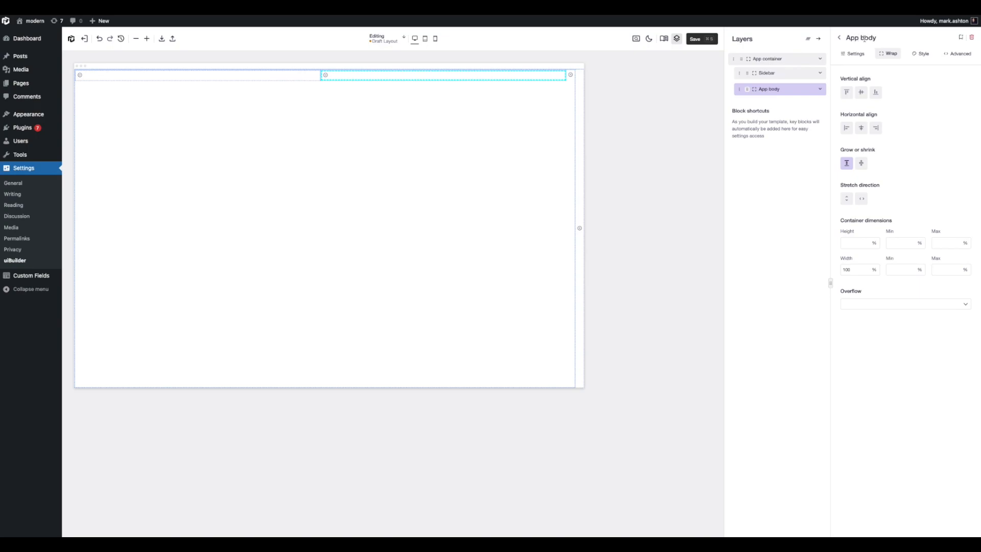
Set the Sidebar container's width to 300 px
left_click(789, 78)
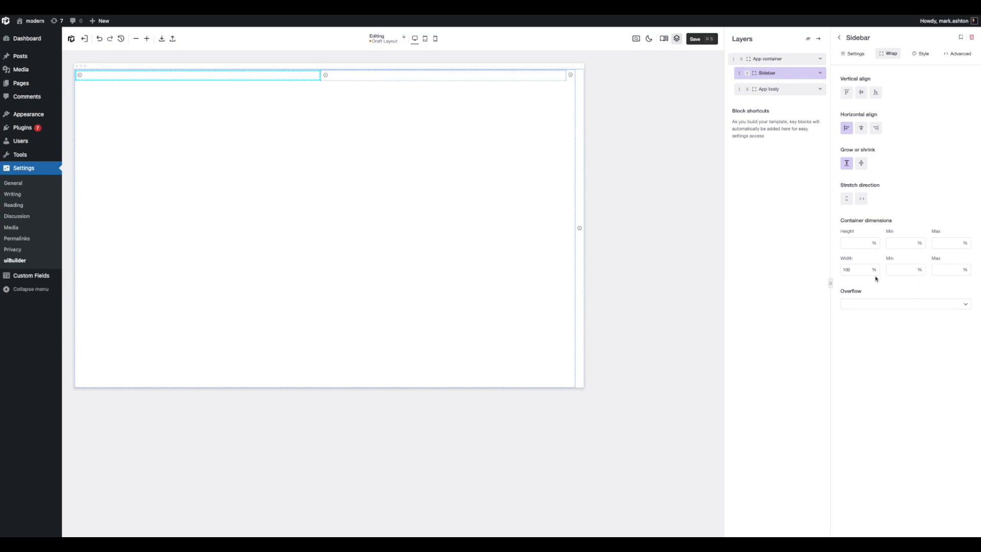
double_click(860, 270)
key("BackSpace")
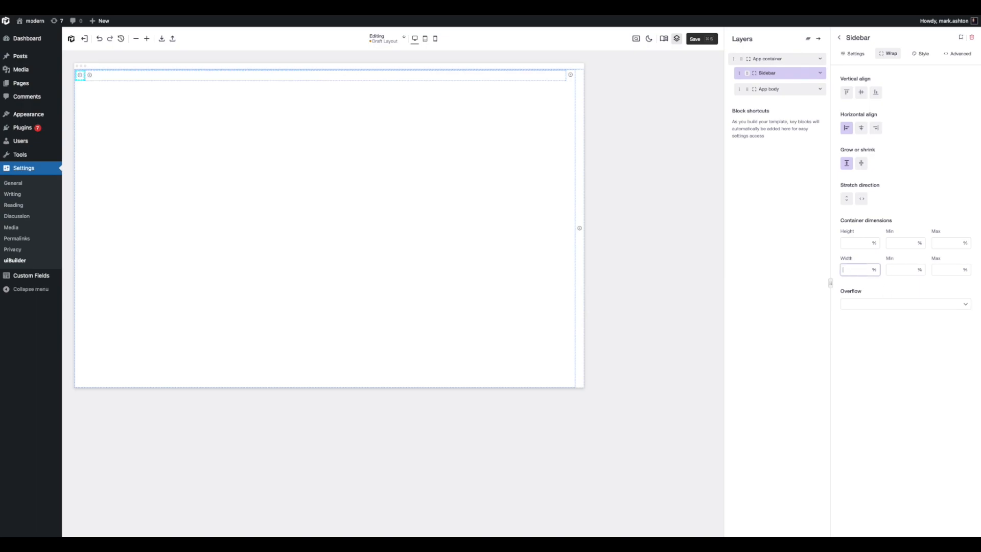
type("300")
left_click(873, 269)
left_click(852, 287)
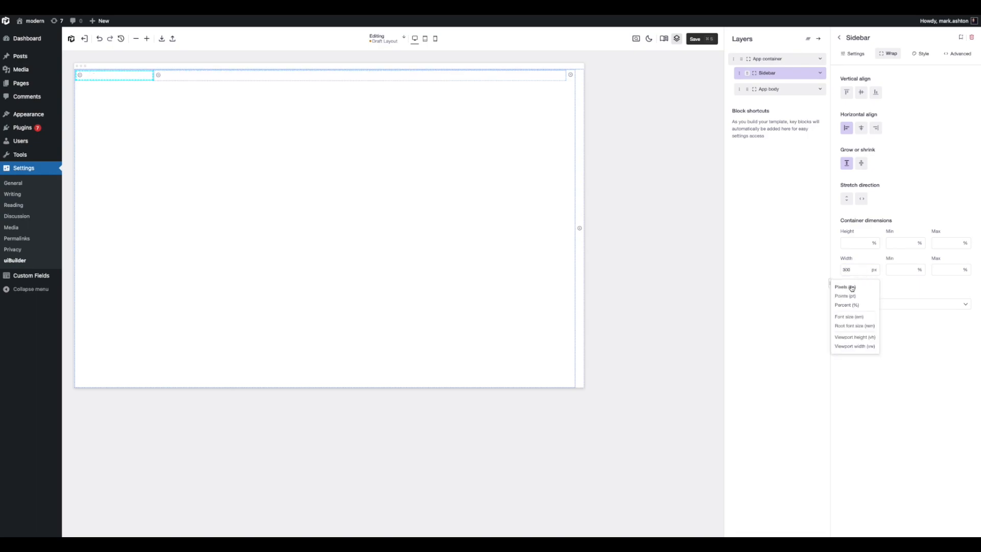
left_click(923, 160)
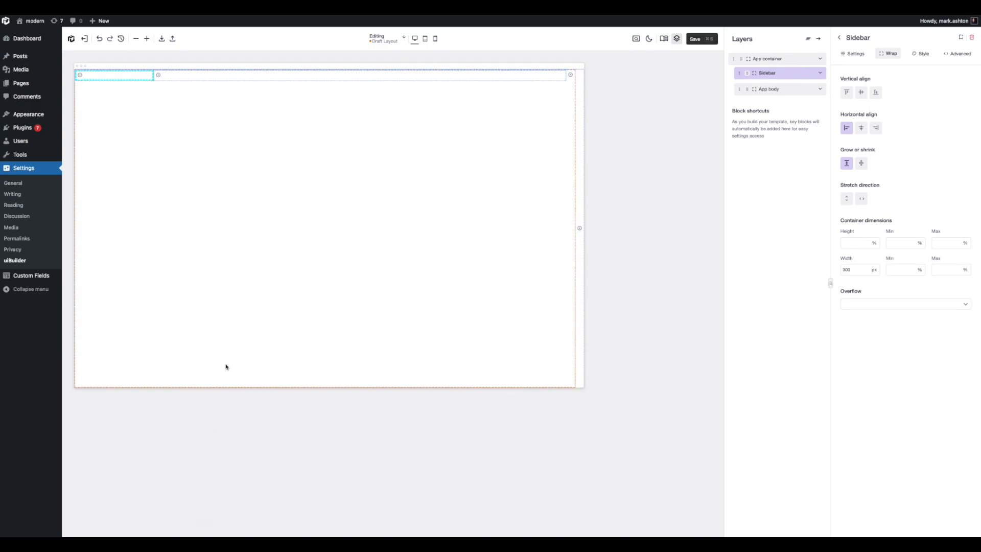
Set the Sidebar container's height to 100% and its maximum height to 100 vh
left_click(844, 241)
type("100")
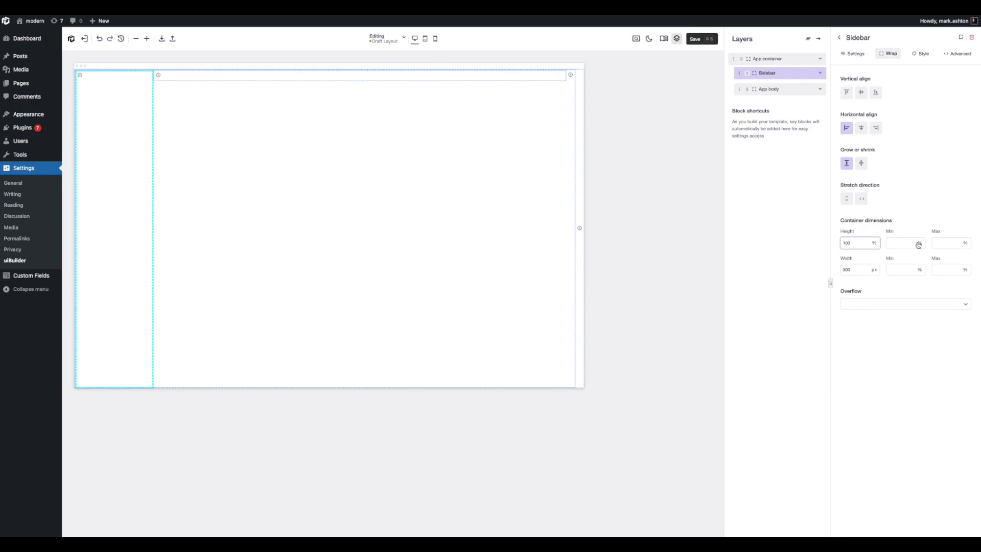
left_click(965, 243)
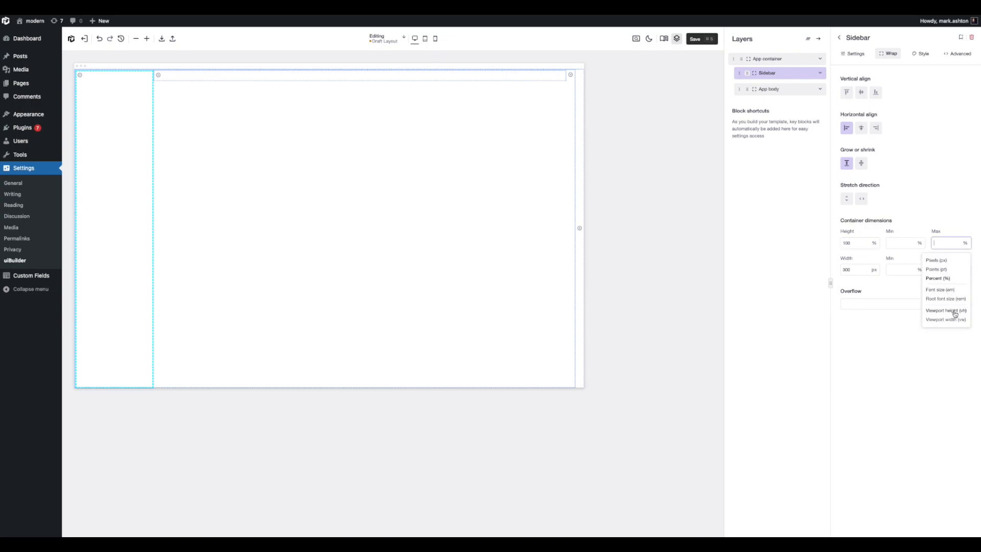
left_click(955, 311)
left_click(951, 243)
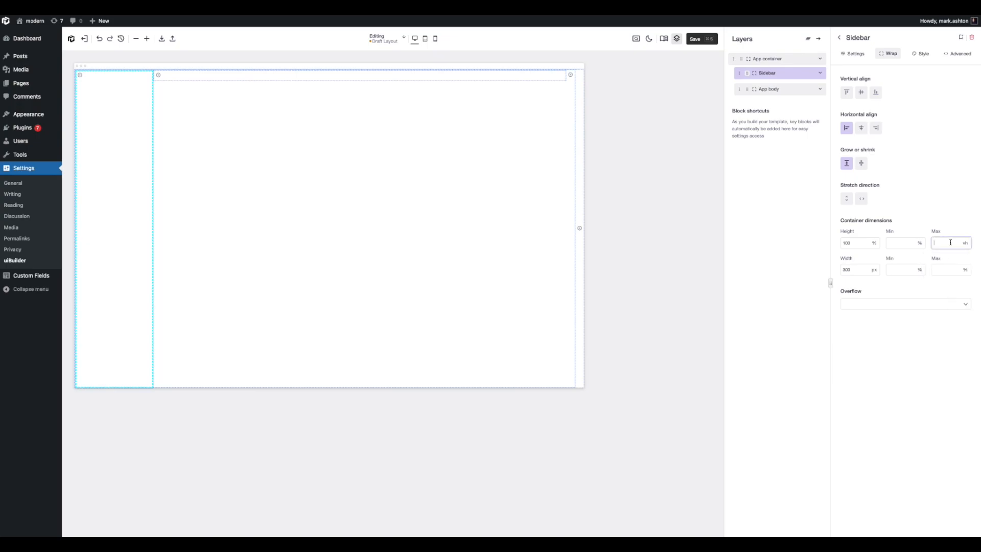
type("100")
Set the App body container's height to 100%
left_click(767, 91)
left_click(852, 243)
type("100")
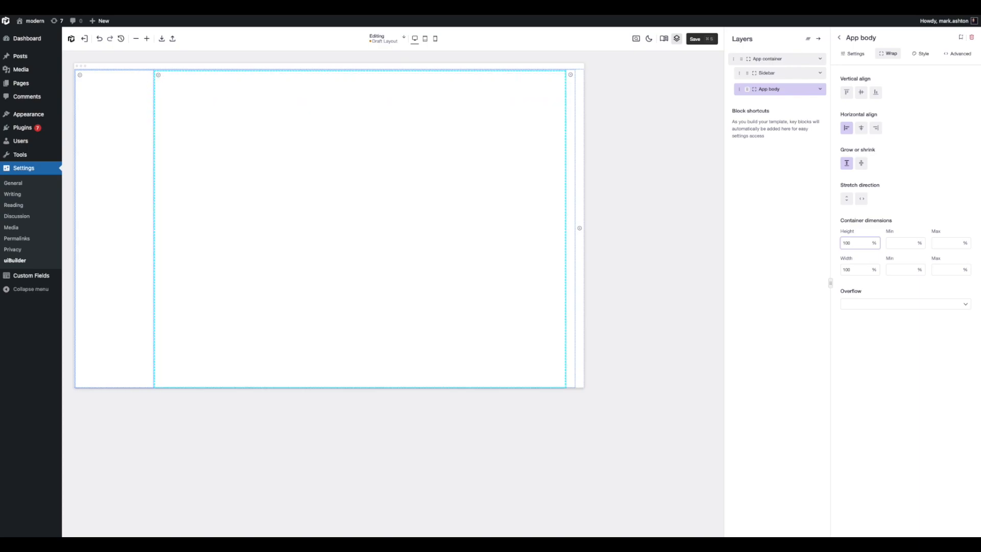
left_click(668, 134)
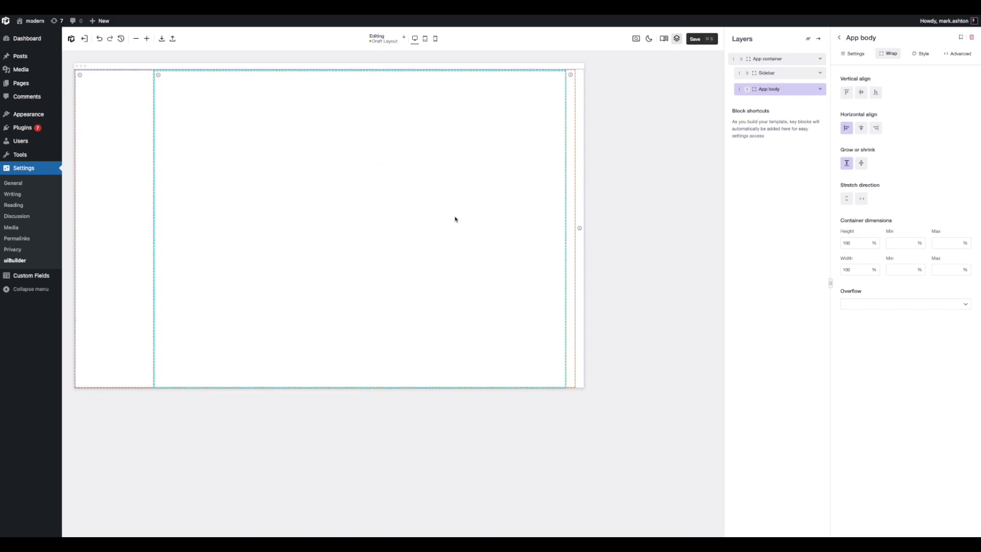
Add a Container block inside Sidebar and rename it Logo container
left_click(792, 76)
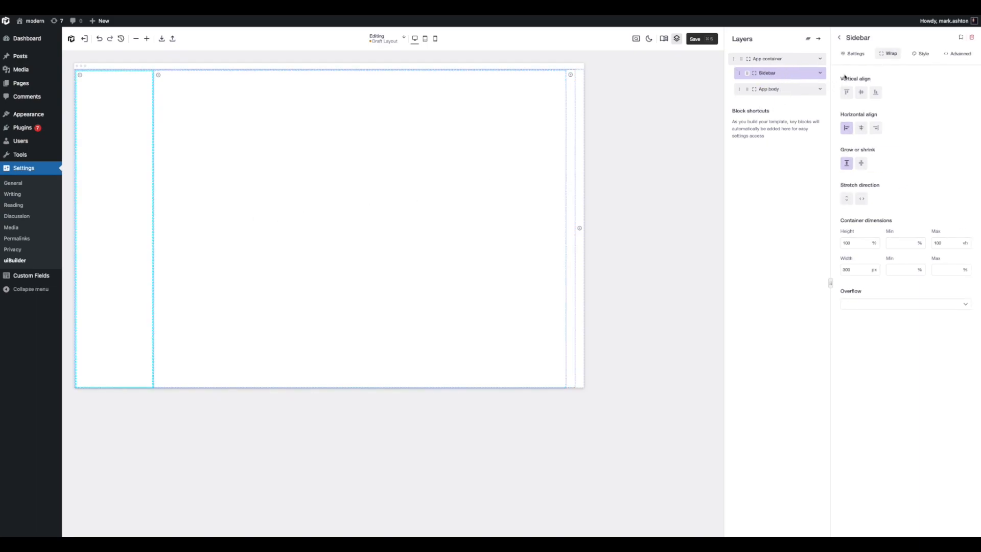
left_click(840, 39)
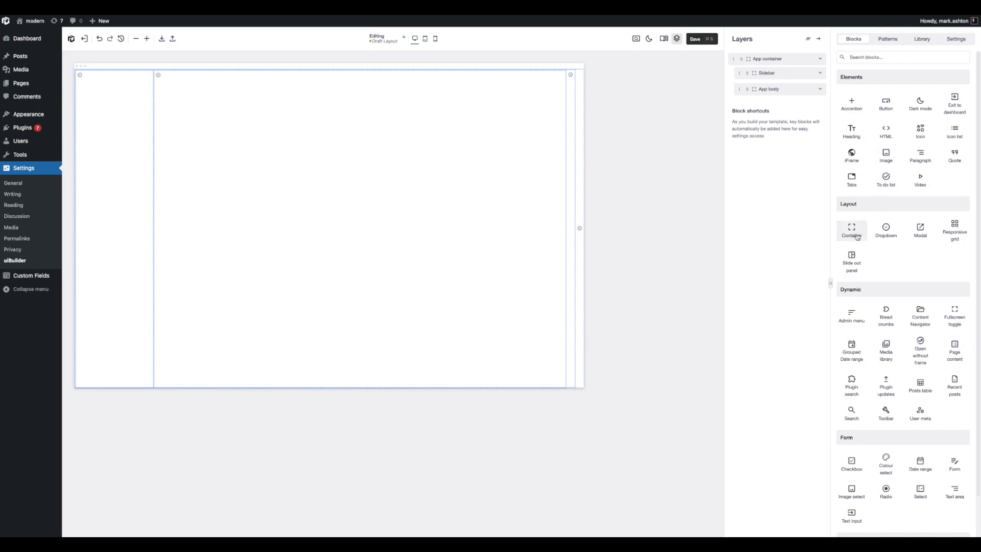
left_click_drag(855, 234, 792, 90)
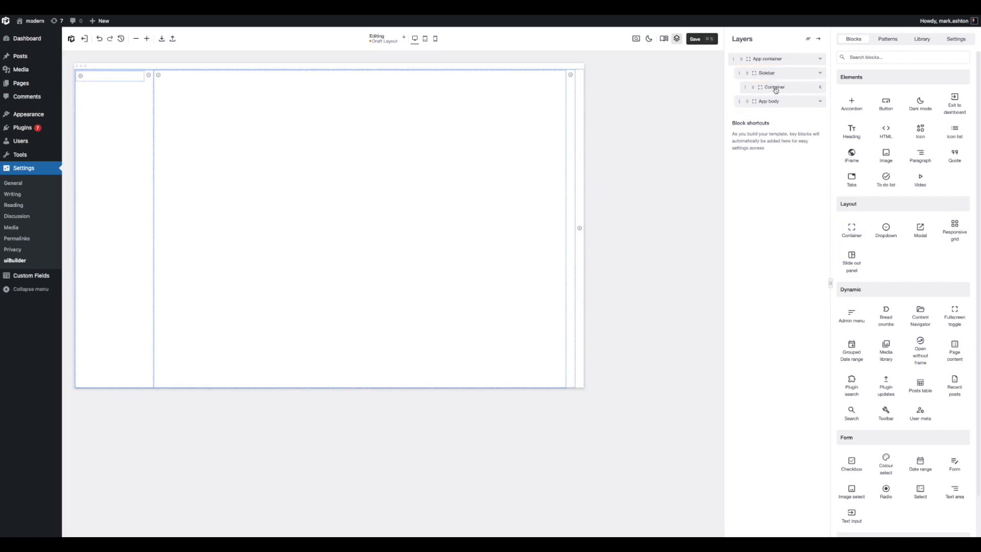
left_click(776, 88)
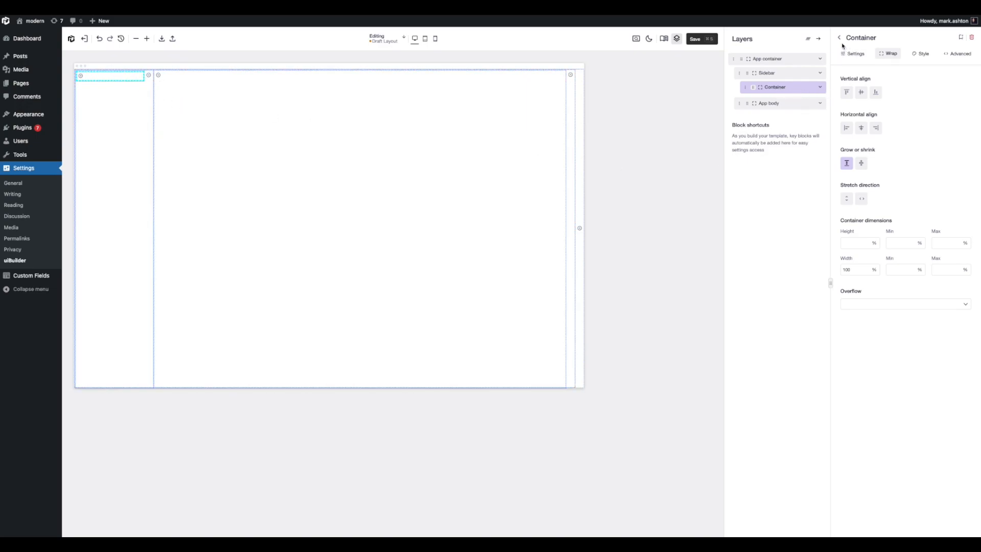
double_click(855, 38)
type("Logo container")
Add a Button block inside Logo container and rename it App logo
left_click(840, 38)
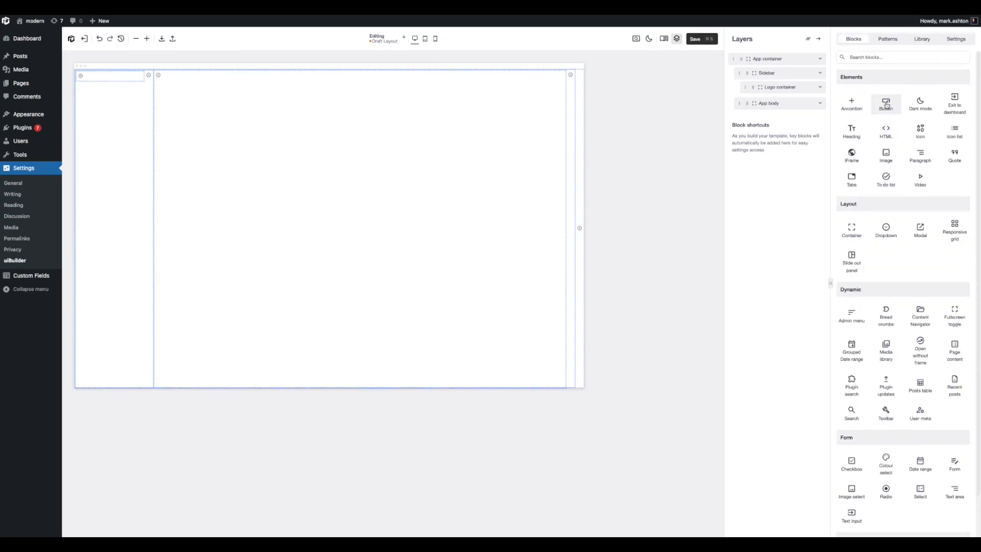
left_click_drag(887, 105, 797, 104)
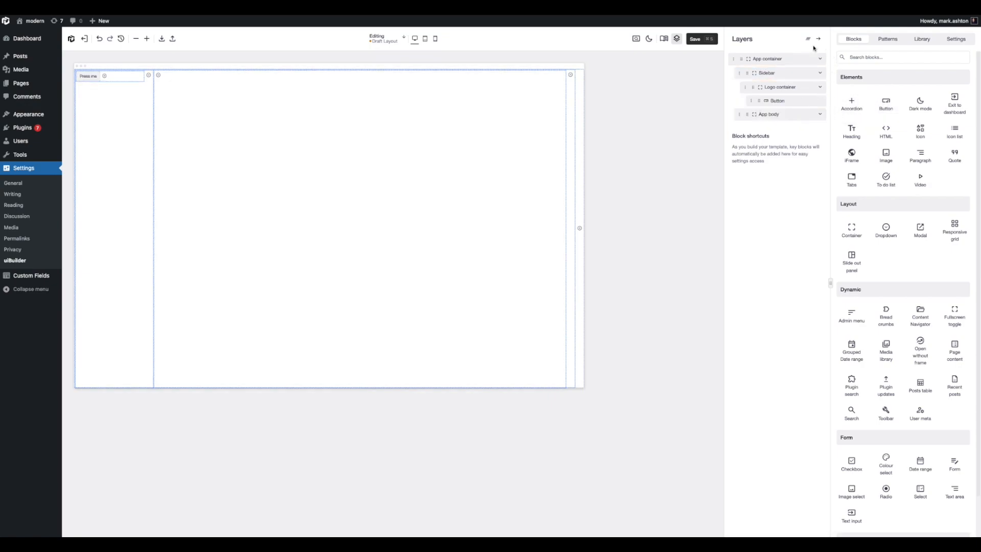
left_click(787, 102)
double_click(848, 37)
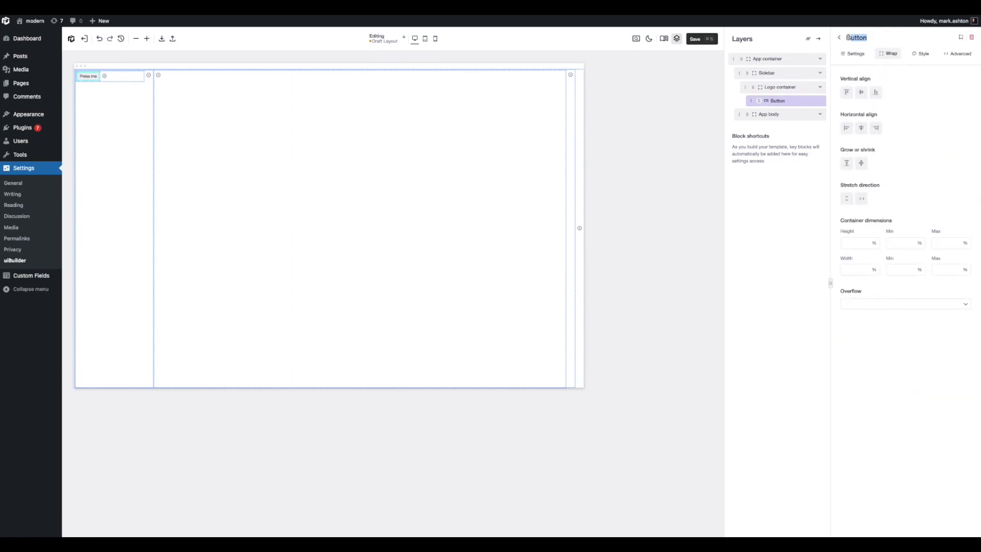
double_click(853, 36)
type("App logo")
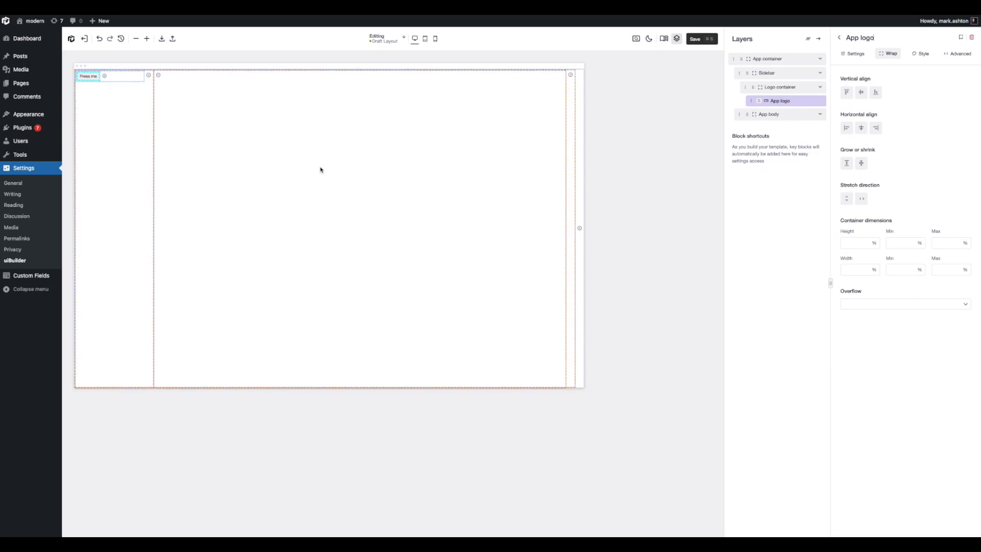
Clear the button text of the App logo block
left_click(920, 55)
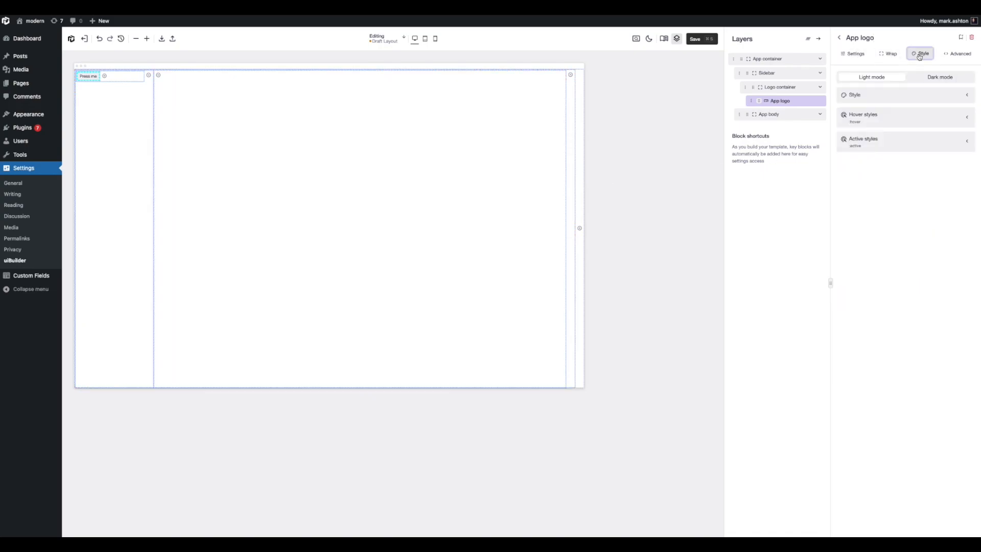
left_click(857, 55)
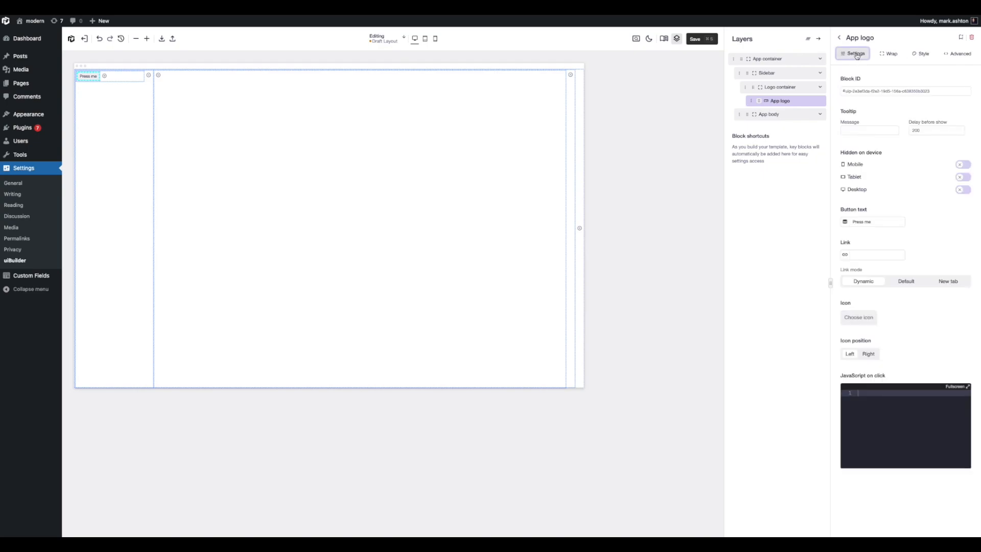
left_click(878, 219)
key("super+a")
key("BackSpace")
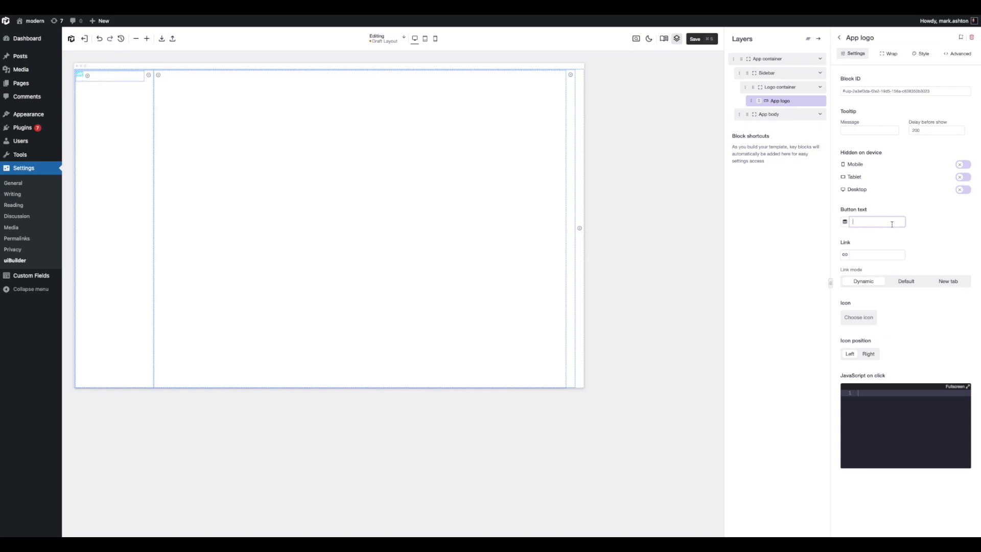
Link the App logo button to the dynamic Admin home address
left_click(846, 256)
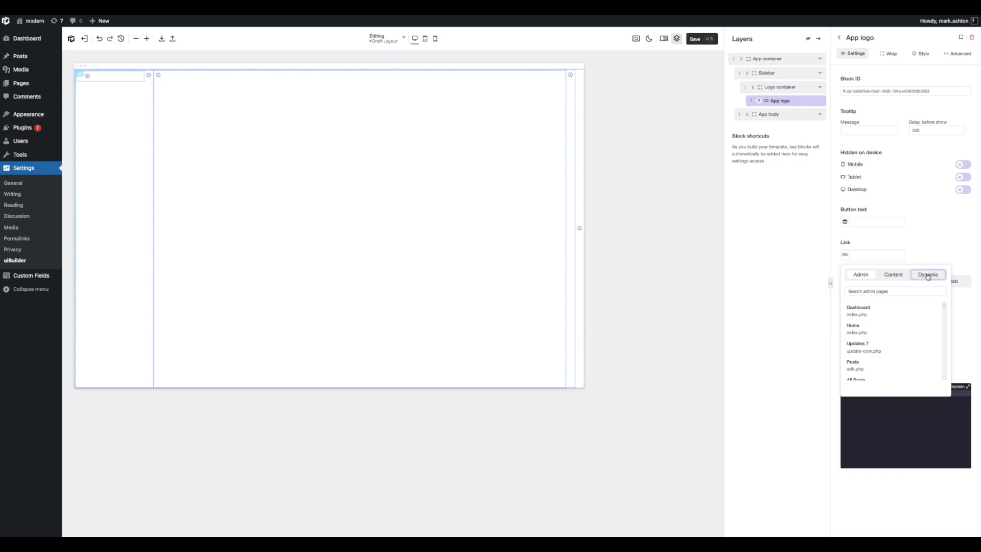
left_click(928, 275)
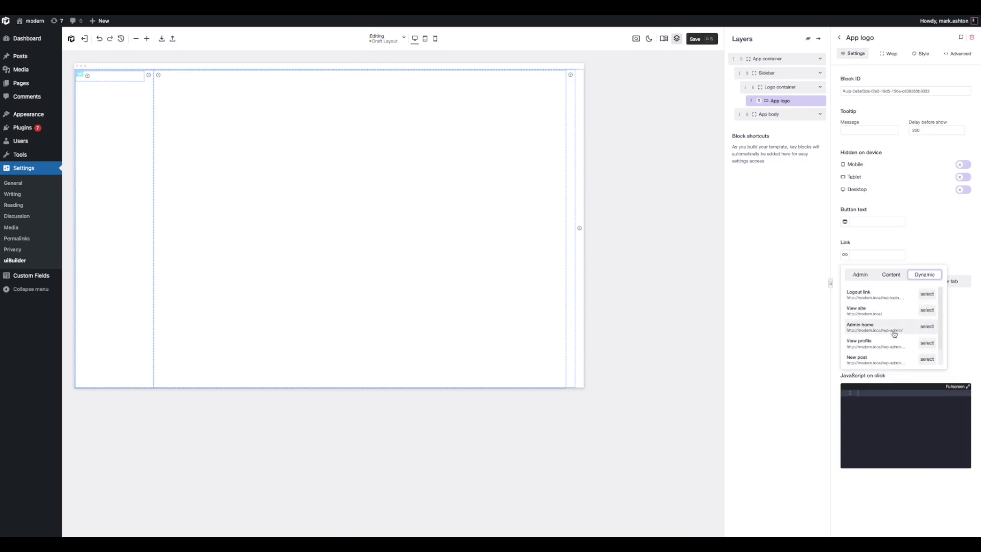
left_click(928, 327)
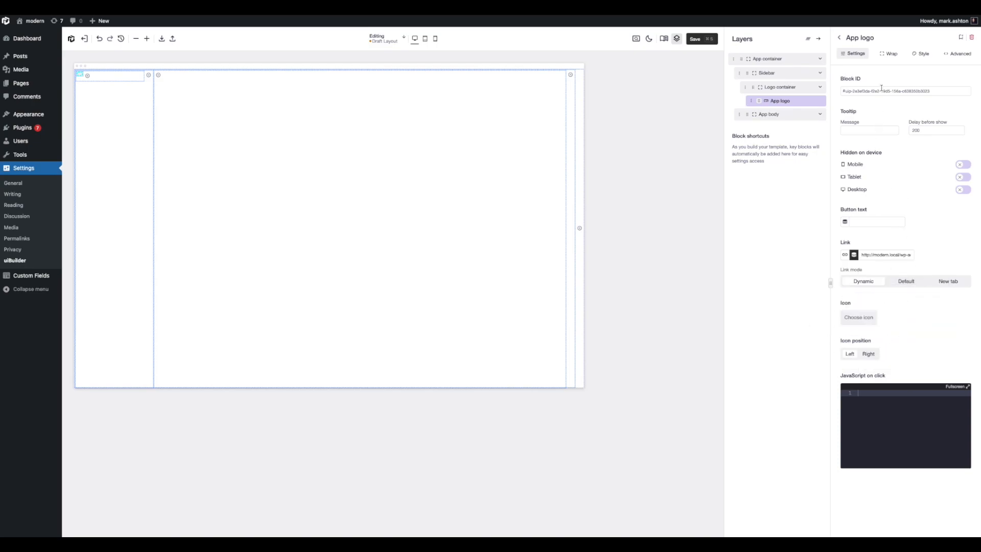
Set the App logo's padding to 0 and use the dynamic Site logo as its background image
left_click(922, 53)
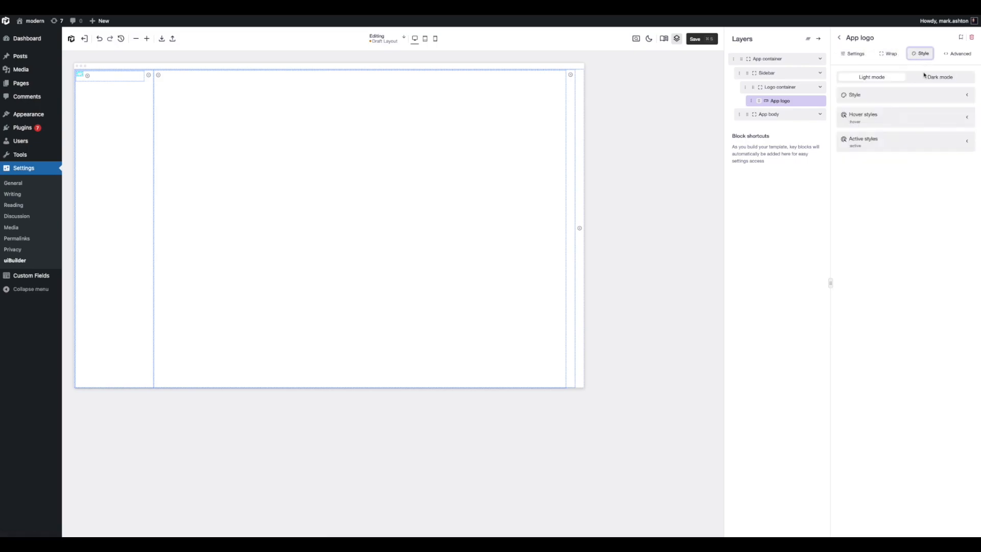
left_click(888, 97)
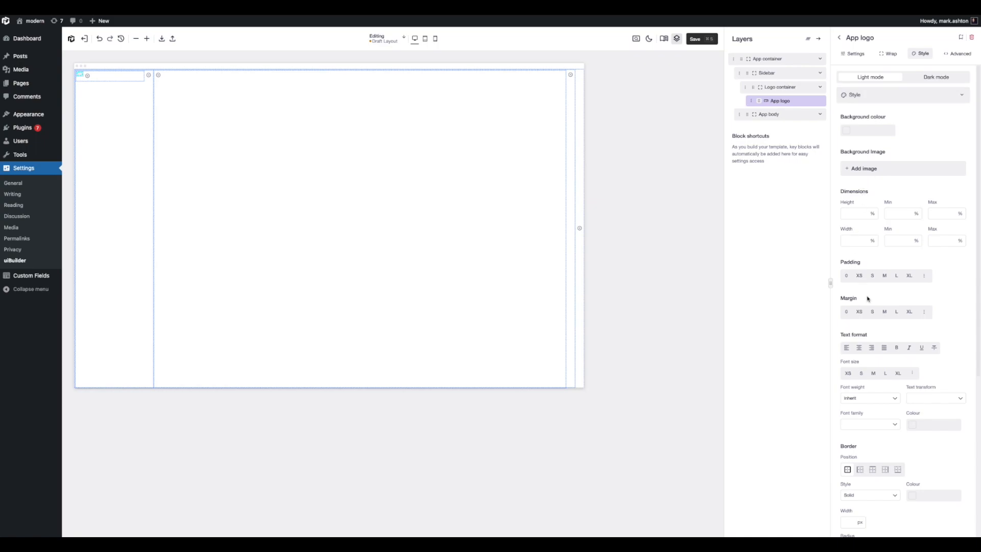
left_click(847, 278)
left_click(868, 170)
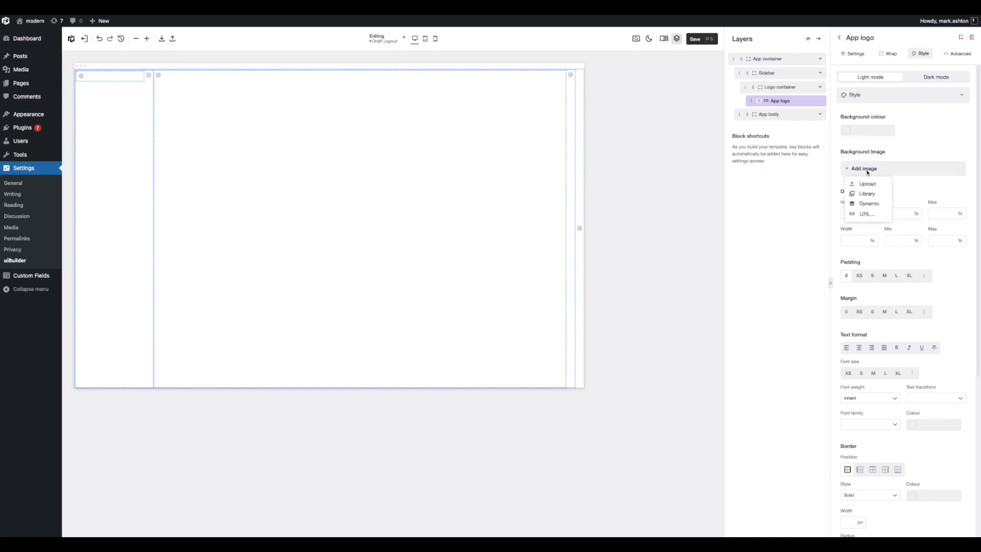
left_click(863, 204)
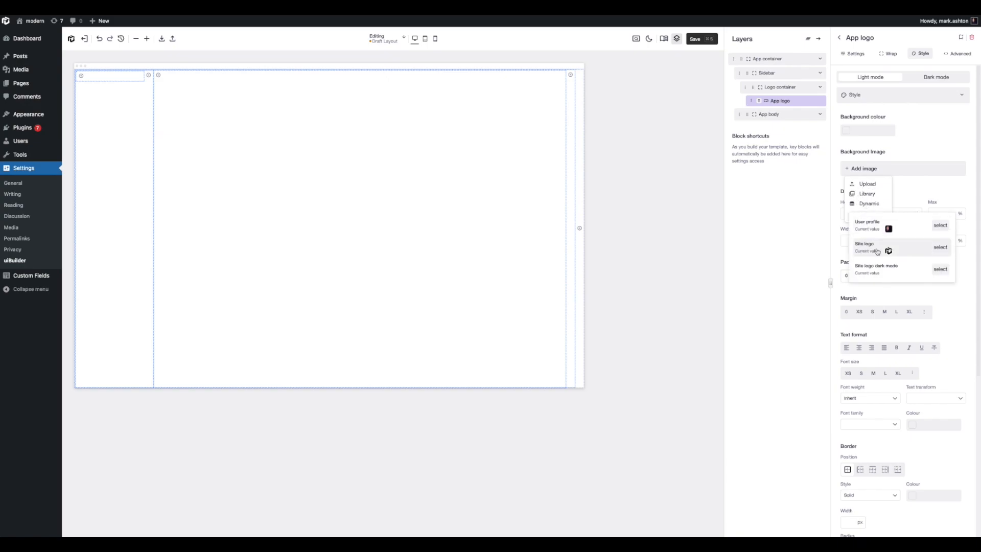
left_click(941, 248)
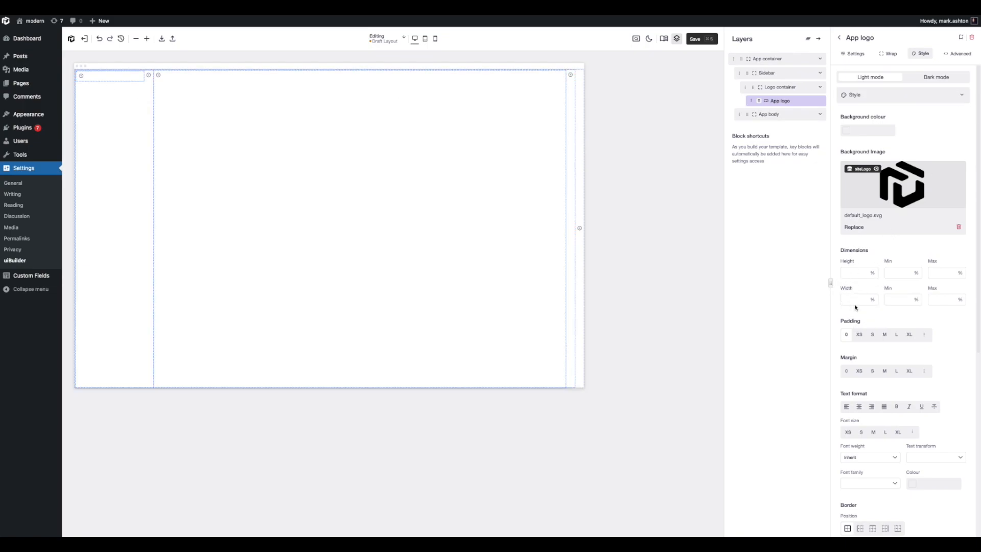
Set the App logo's style height and width to 30 px each
left_click(873, 275)
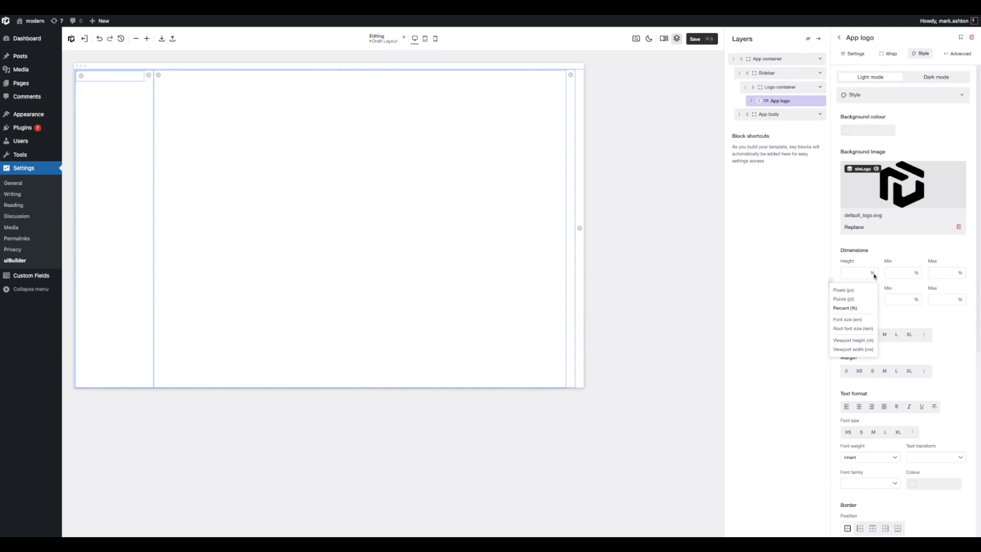
left_click(846, 292)
left_click(853, 273)
type("30")
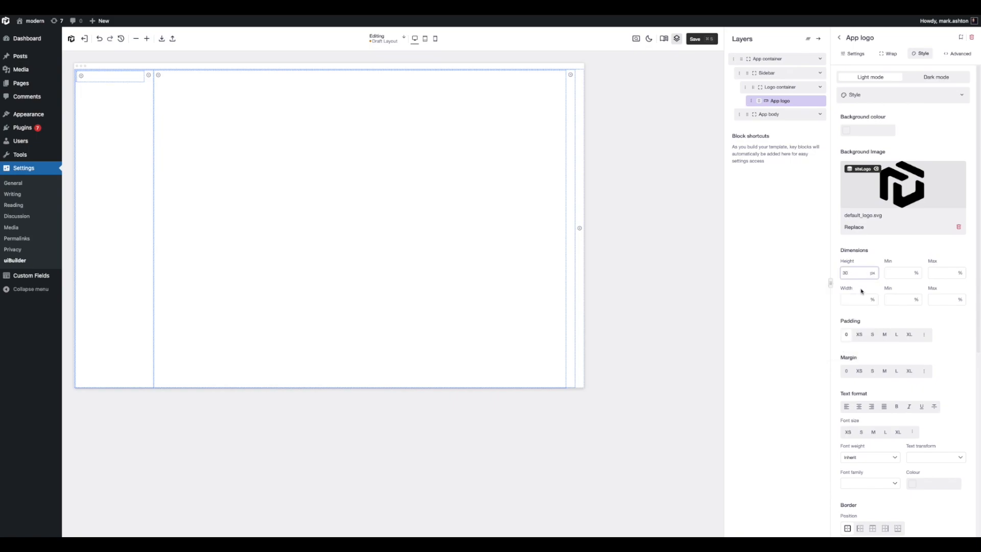
left_click(872, 300)
left_click(853, 316)
left_click(855, 299)
type("30")
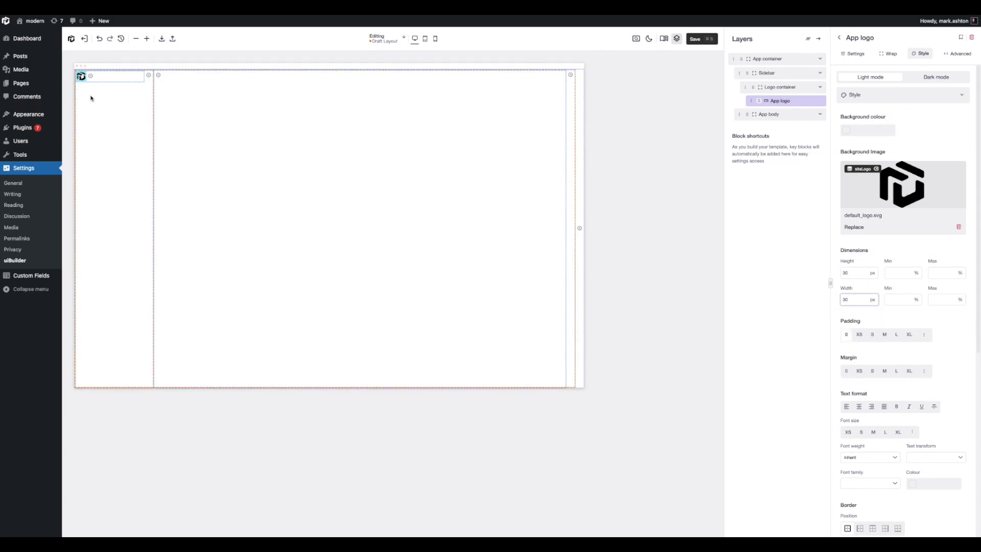
Preview the template without block outlines and collapse the Logo container layer
left_click(636, 39)
left_click(369, 167)
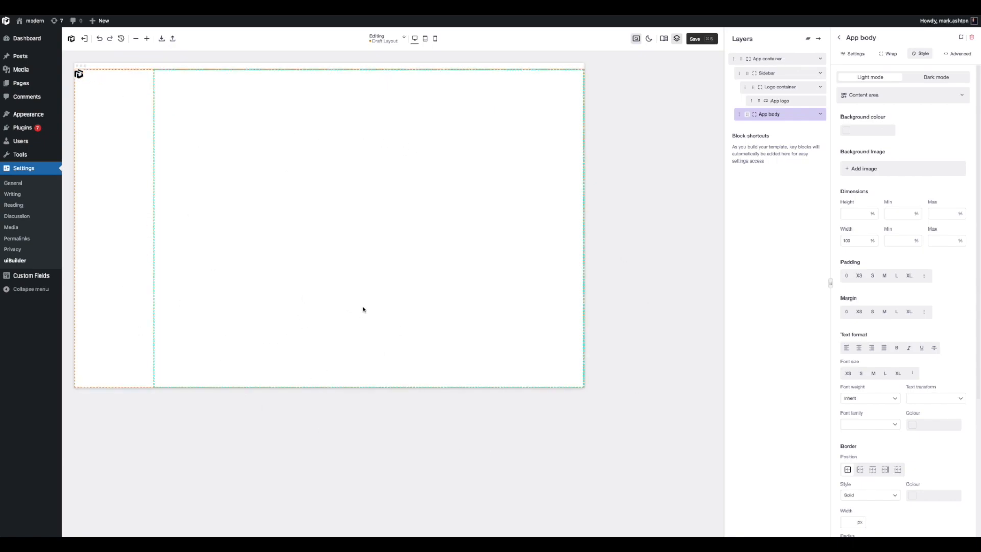
left_click(821, 88)
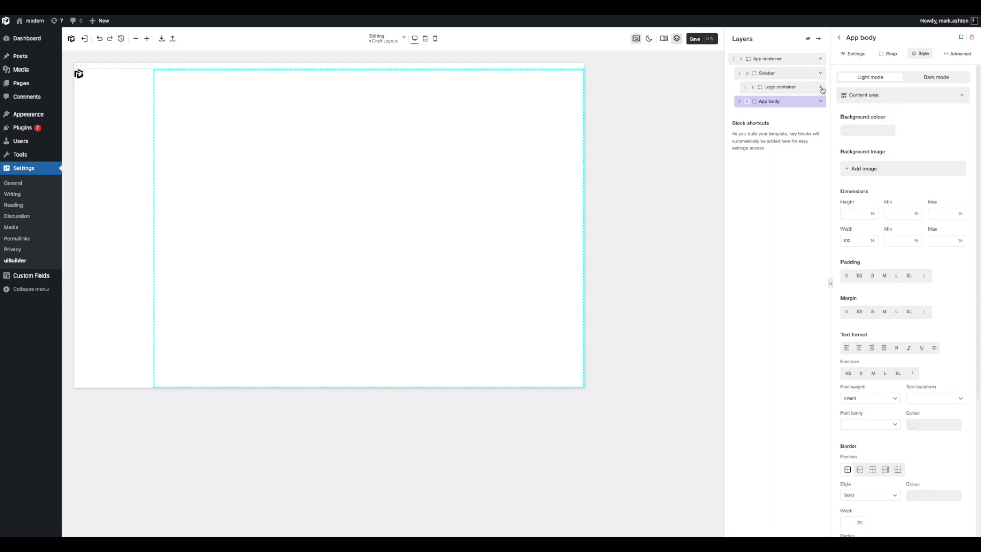
Search the blocks for "admin" and place an Admin menu block inside Sidebar, below Logo container
left_click(839, 38)
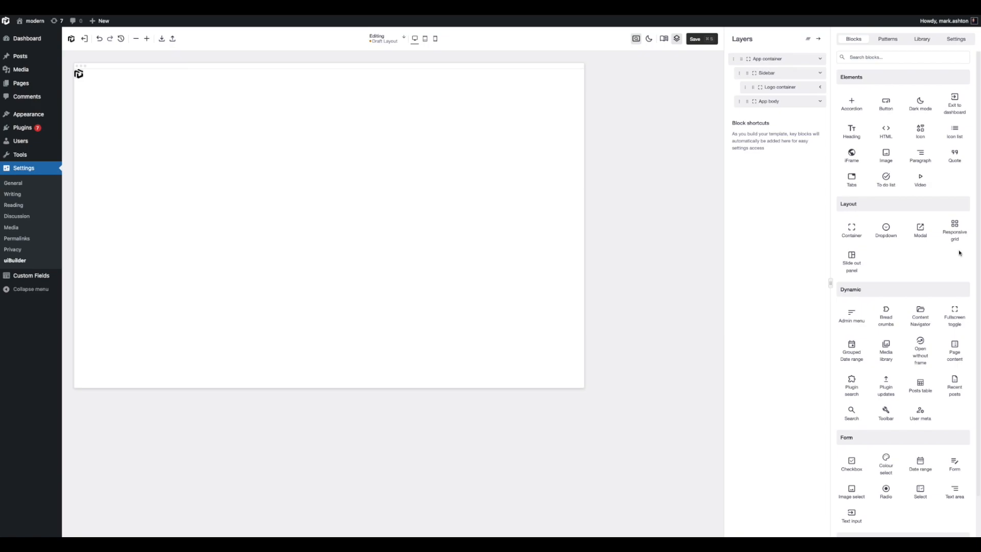
left_click(888, 59)
type("admin")
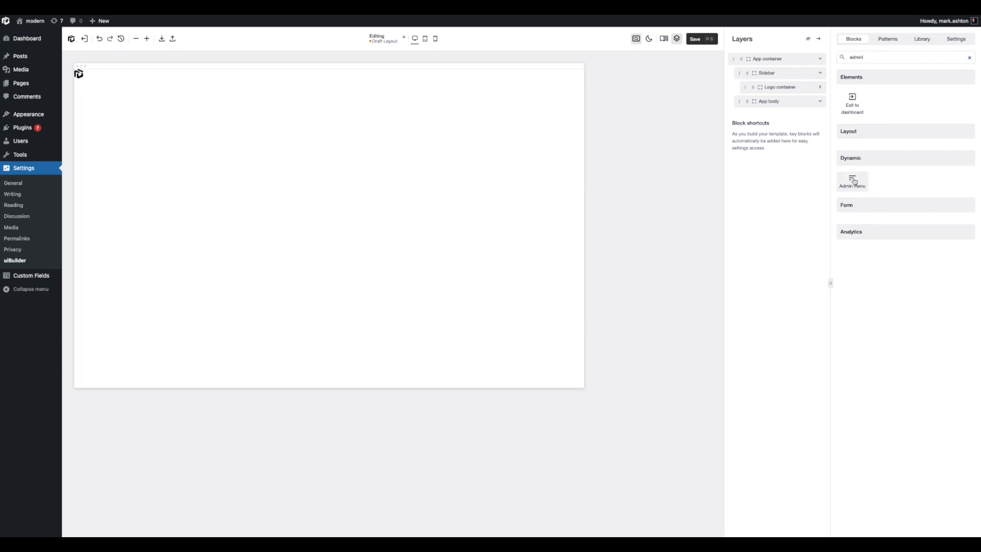
left_click_drag(853, 180, 816, 104)
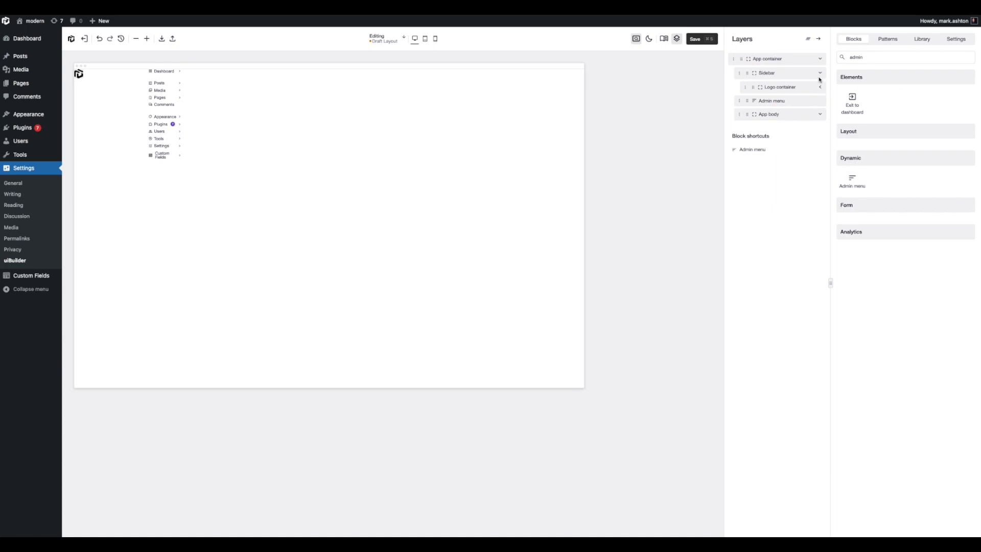
left_click_drag(747, 102, 789, 98)
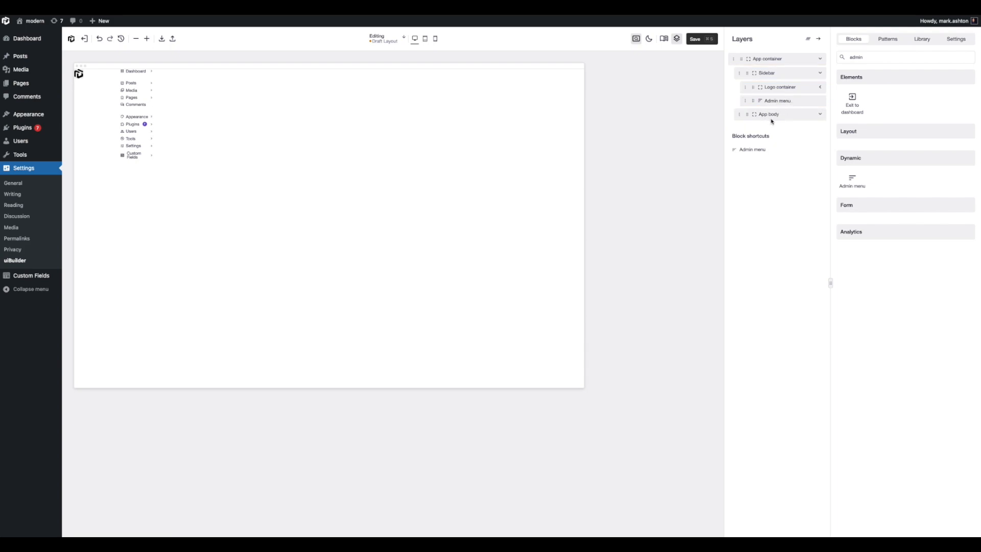
Leave the preview and set the Sidebar container's content direction to vertical so its blocks stack
left_click(636, 38)
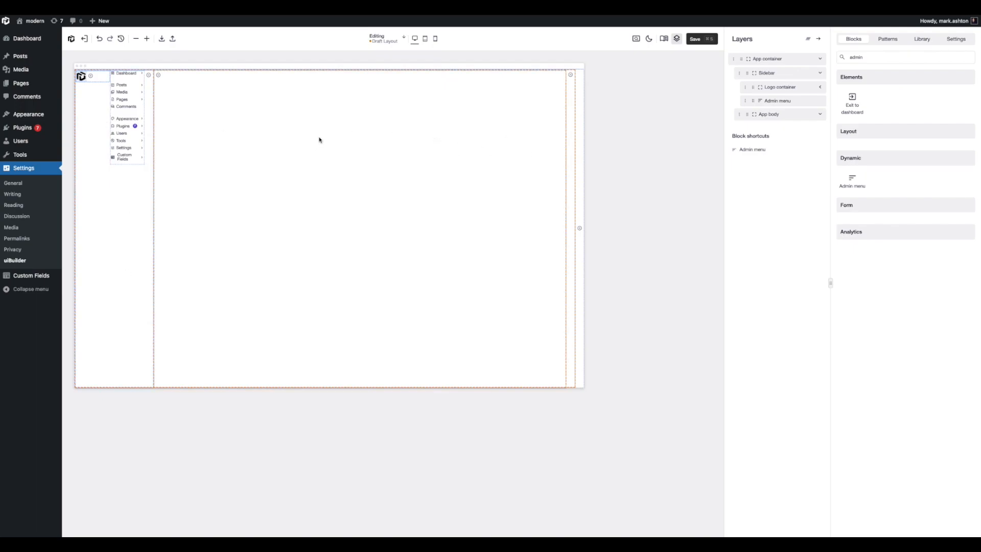
left_click(771, 75)
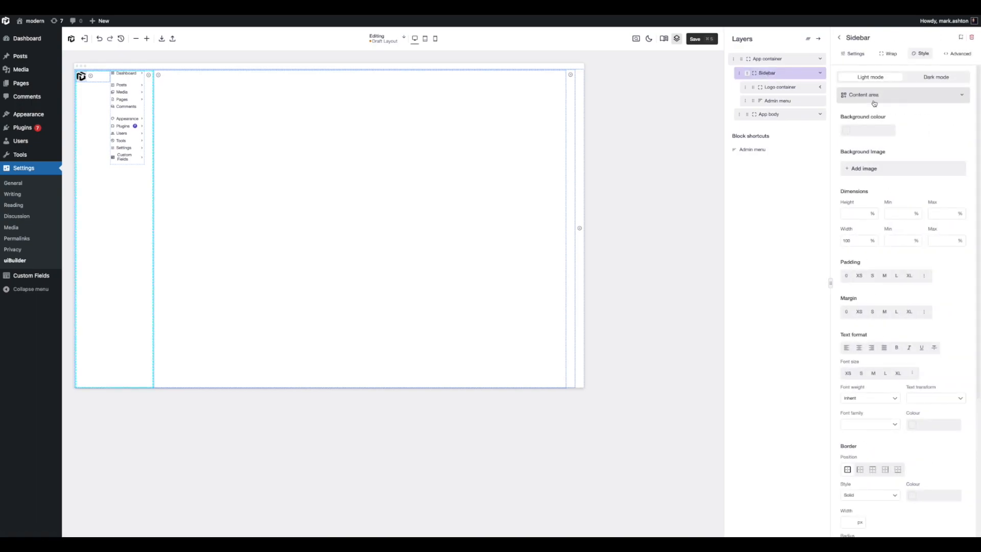
left_click(851, 53)
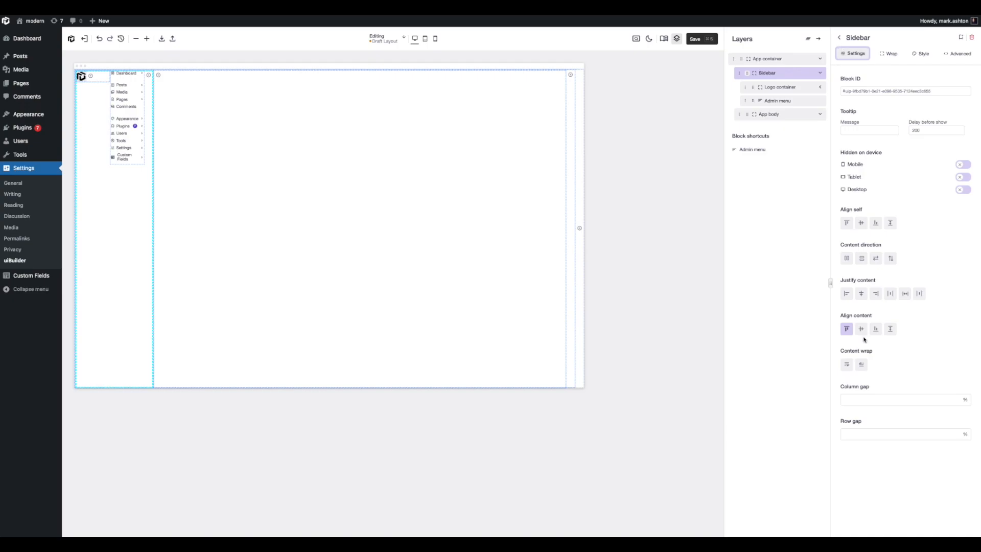
left_click(862, 259)
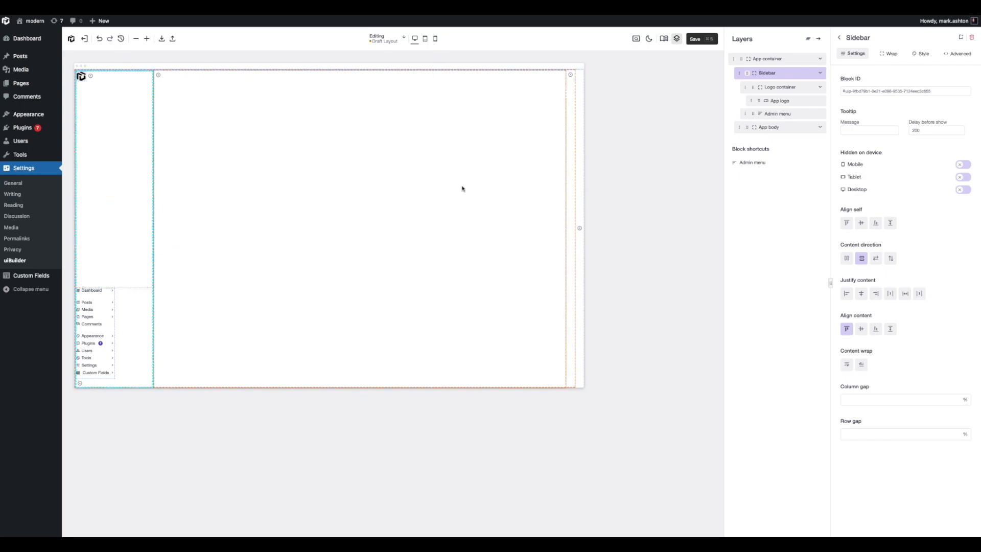
Turn off the grow option in the Logo container's wrap settings
left_click(775, 89)
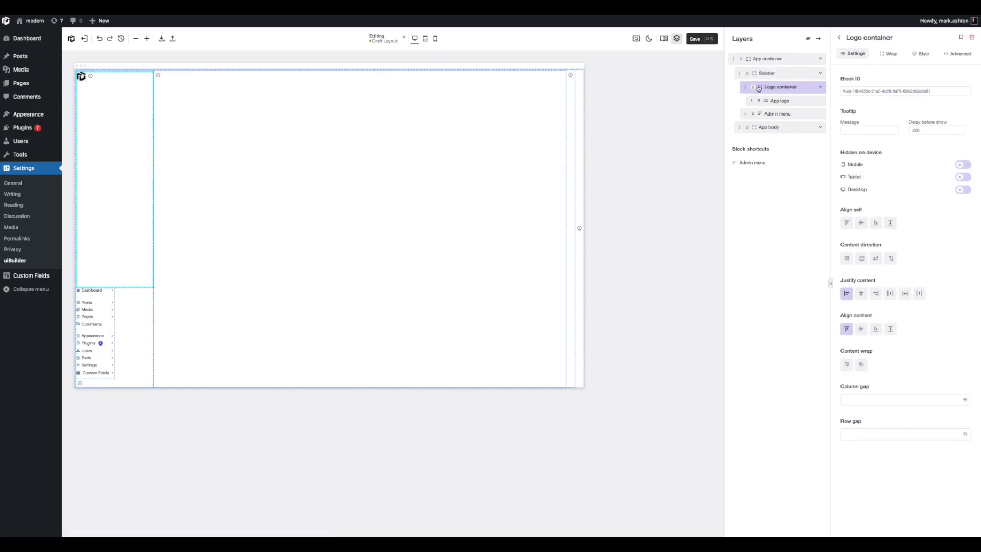
left_click(887, 57)
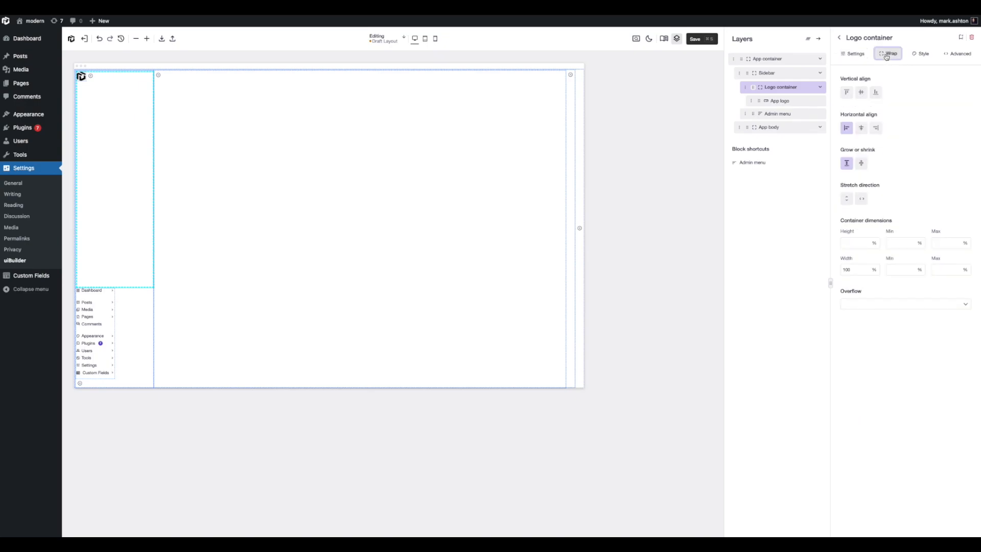
left_click(847, 164)
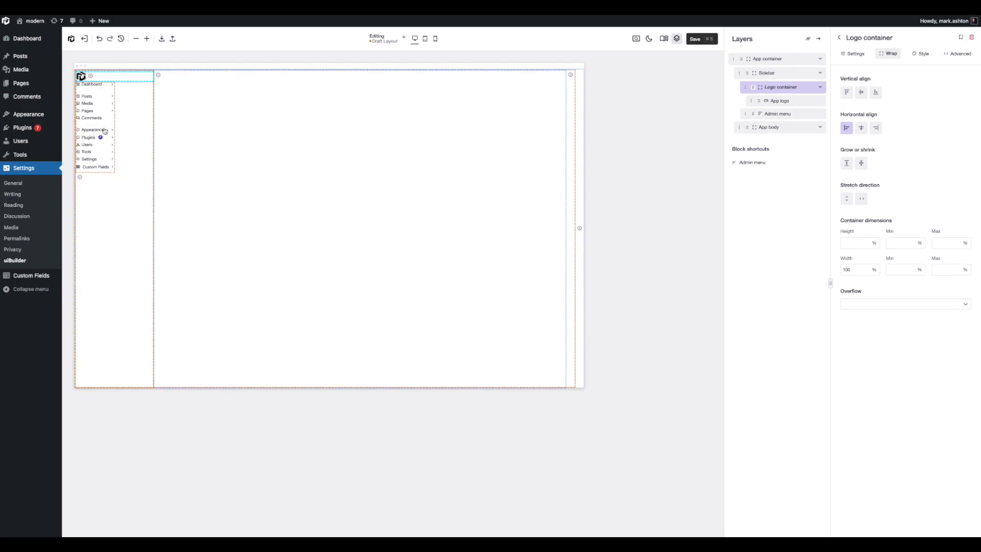
Set the Admin menu block's width to 100% in both its wrap and its style dimensions
left_click(773, 114)
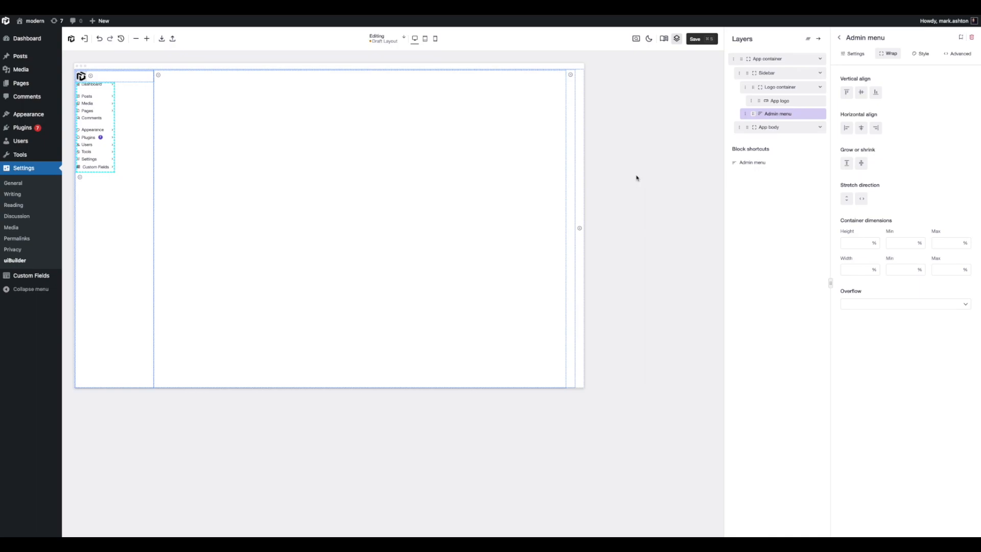
left_click(853, 272)
type("100")
left_click(921, 54)
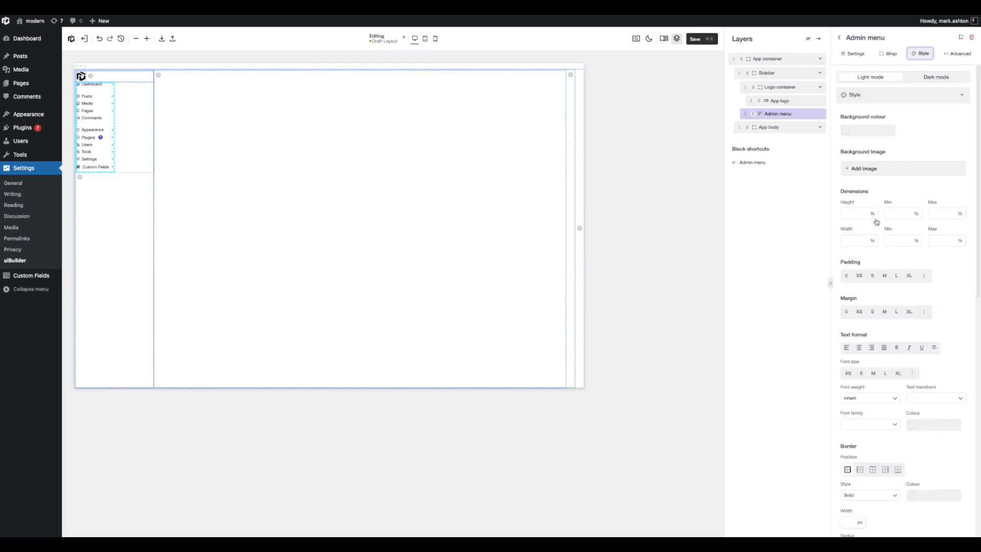
left_click(859, 241)
type("100")
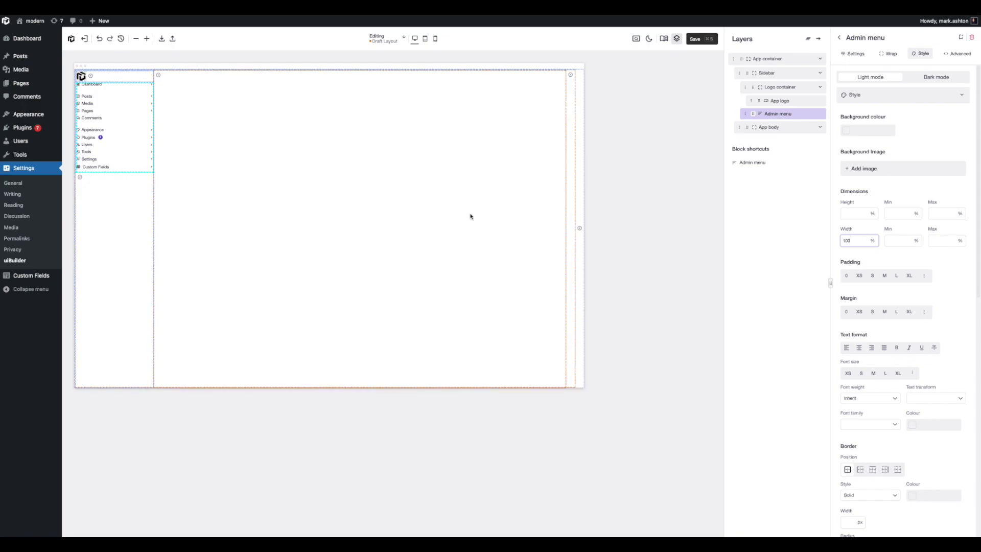
left_click(797, 248)
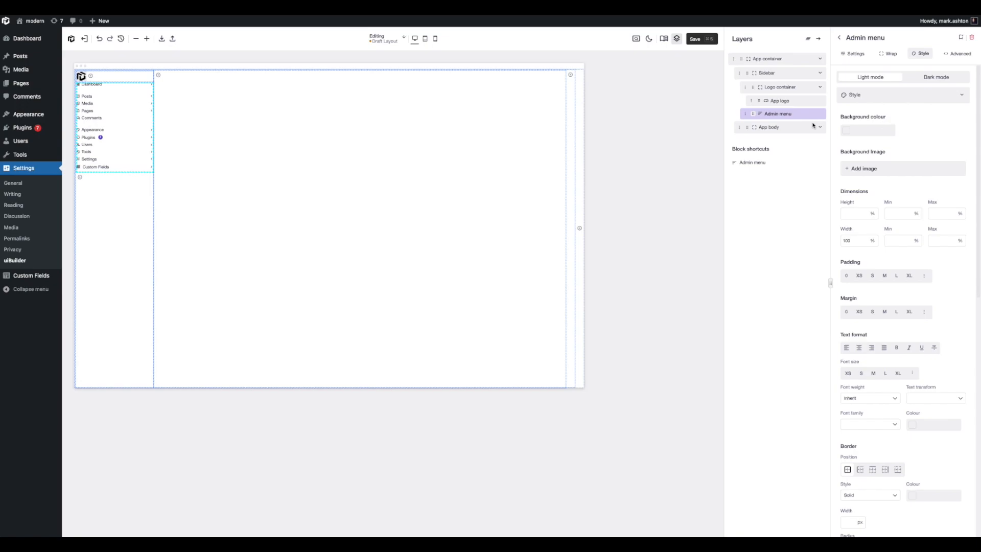
Set the Sidebar container's row gap to 30 px, switching the gap's unit from percent to pixels
left_click(787, 77)
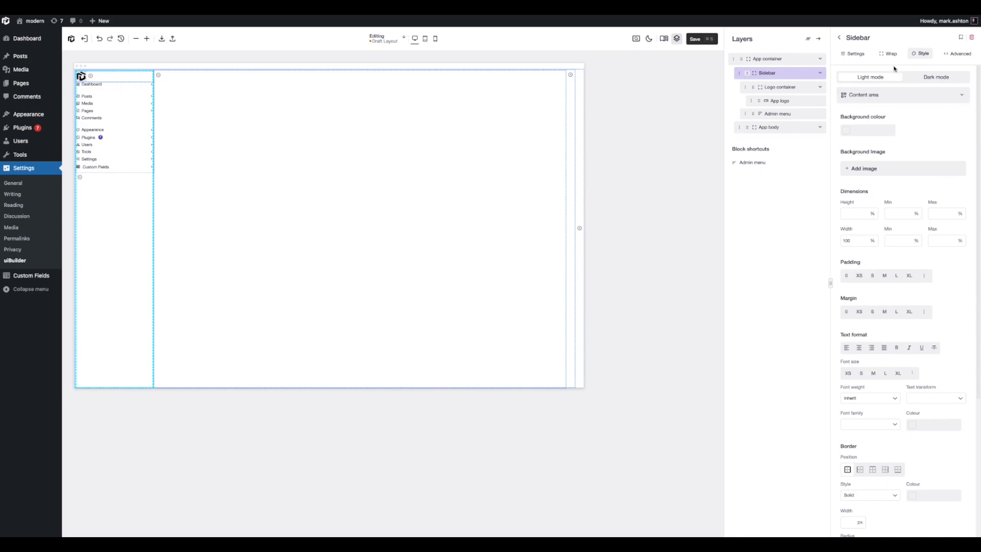
left_click(862, 56)
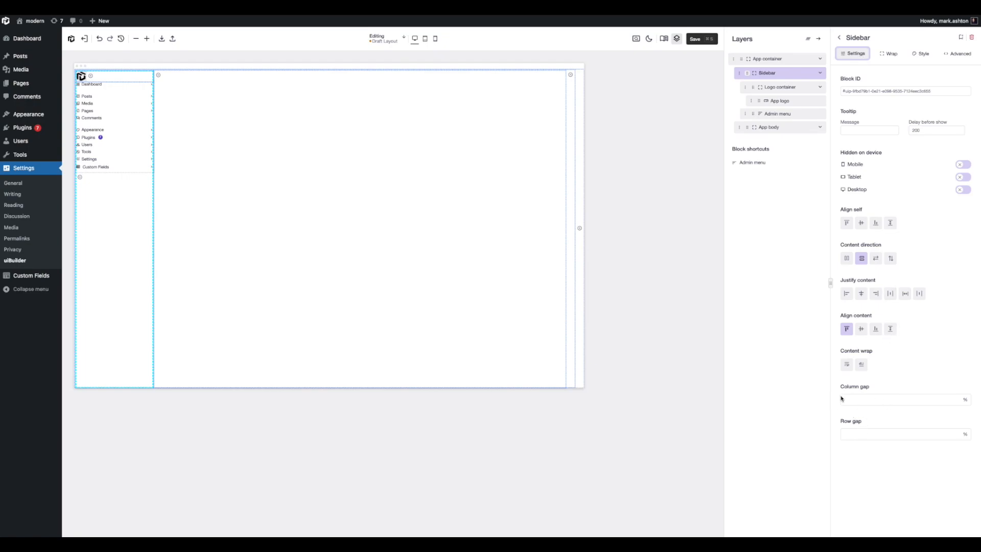
left_click_drag(845, 387, 877, 388)
triple_click(852, 421)
left_click(871, 426)
left_click(943, 435)
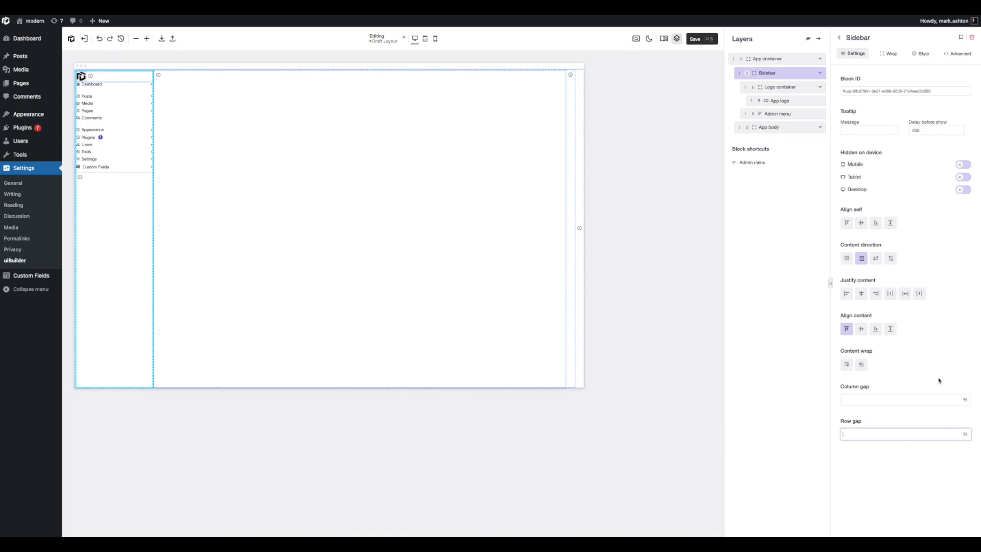
left_click(966, 434)
left_click(936, 358)
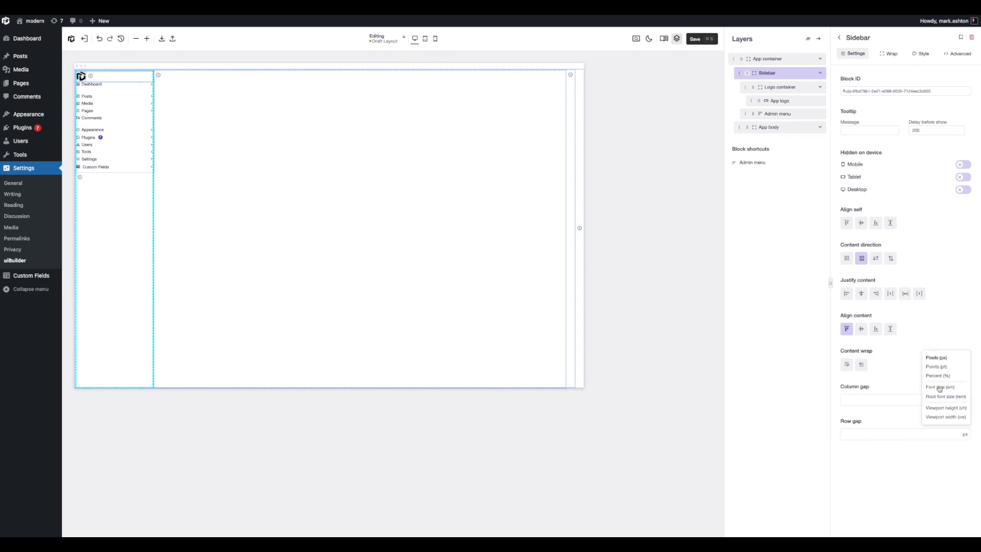
left_click(884, 433)
type("30")
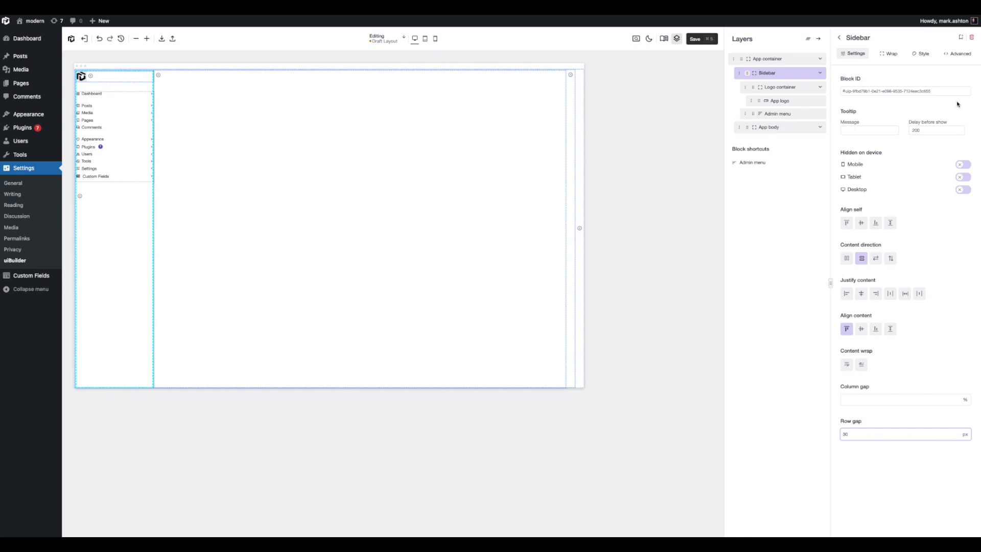
Give the Sidebar container medium (M) padding in its style and preview the layout
left_click(913, 55)
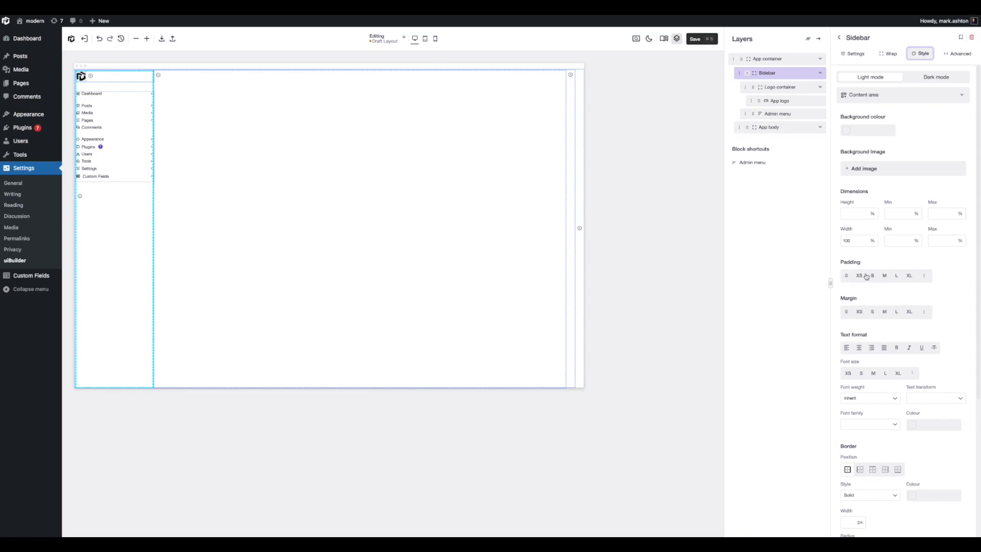
left_click(925, 276)
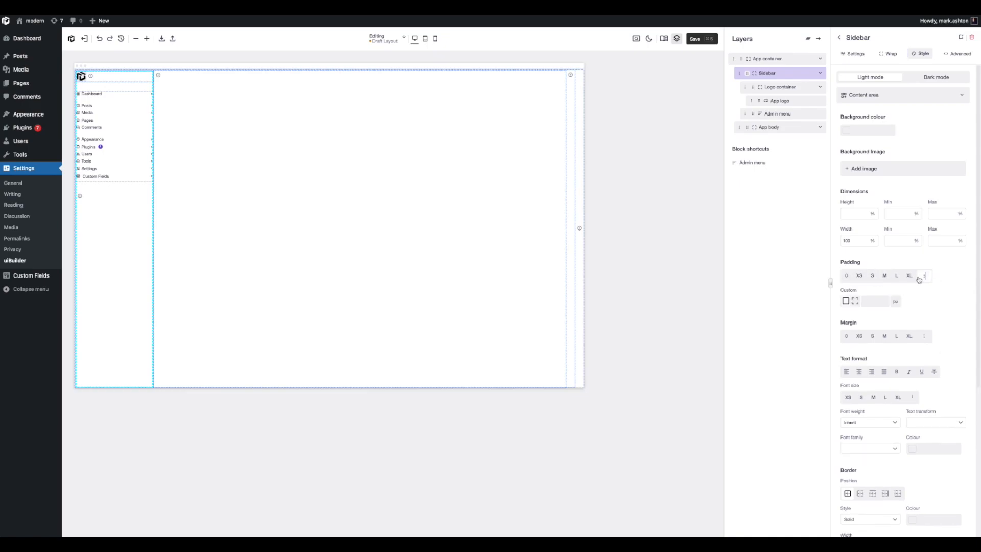
left_click(853, 302)
left_click(847, 301)
left_click(885, 276)
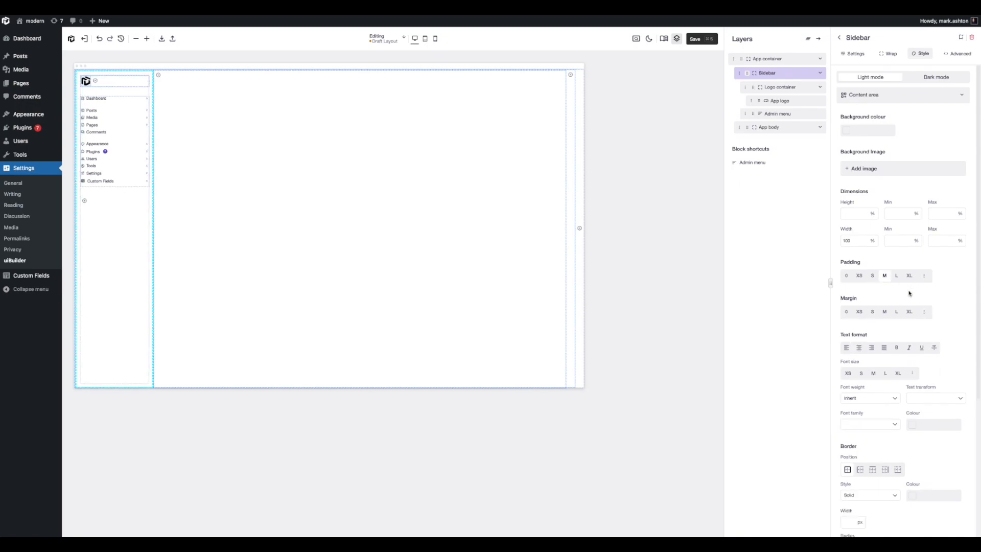
left_click(637, 40)
left_click(464, 157)
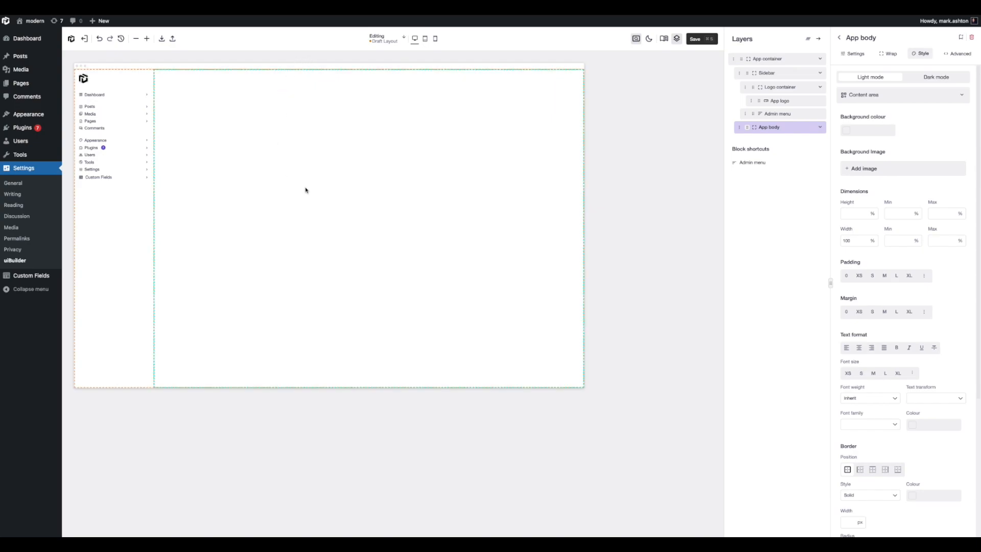
Search the blocks for "page con" and place a Page content block inside App body
left_click(839, 38)
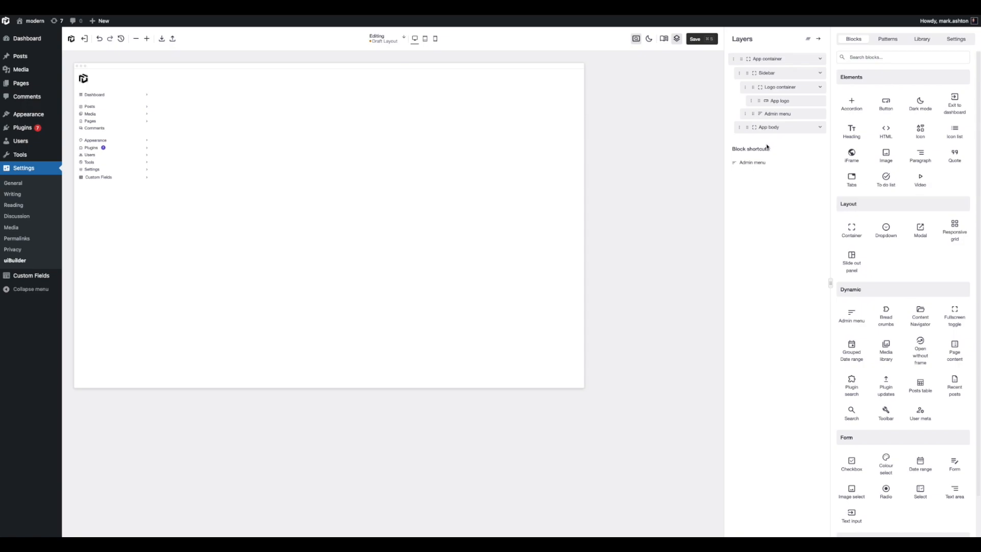
left_click(891, 59)
type("page con")
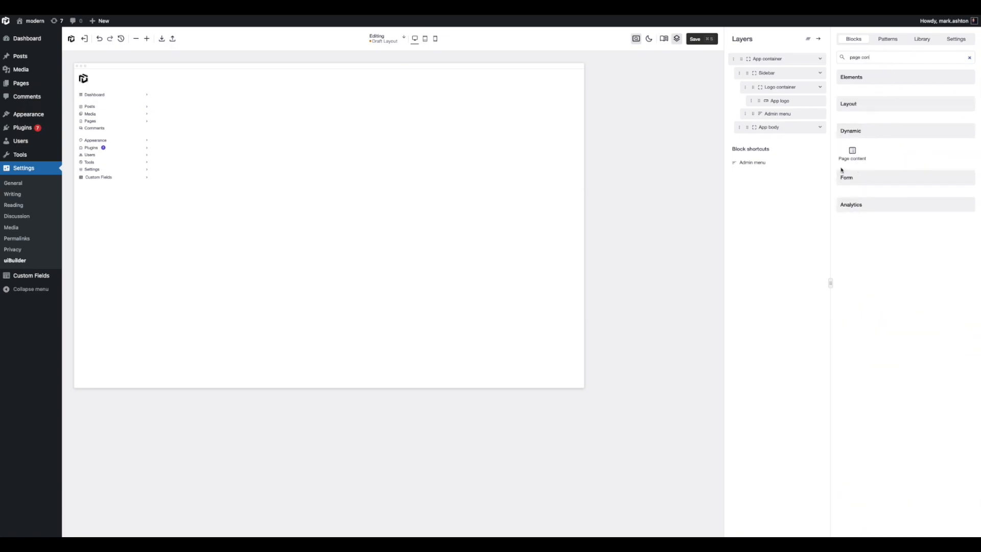
left_click_drag(852, 155, 795, 146)
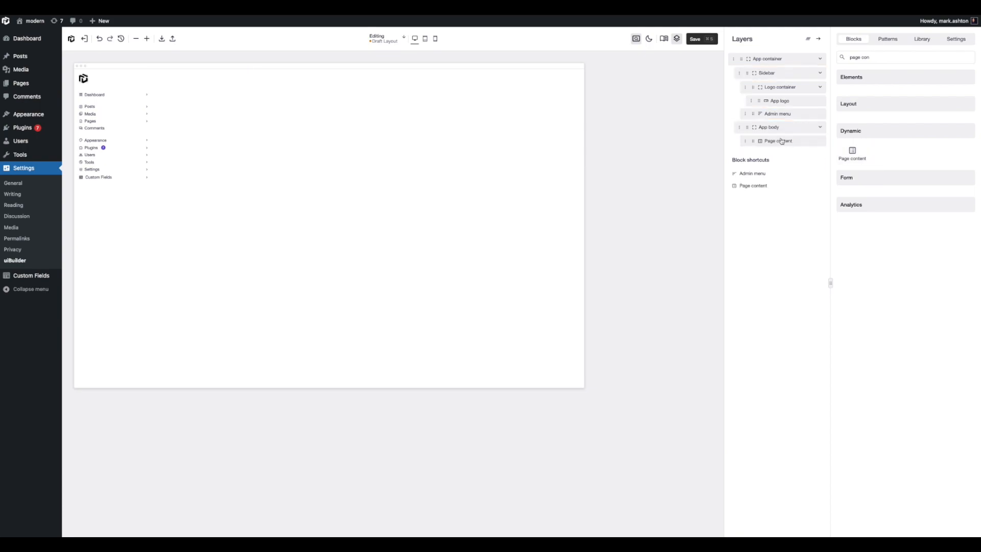
Leave the preview and set Page content's style width to 100% and its wrap width and height to 100%
left_click(635, 40)
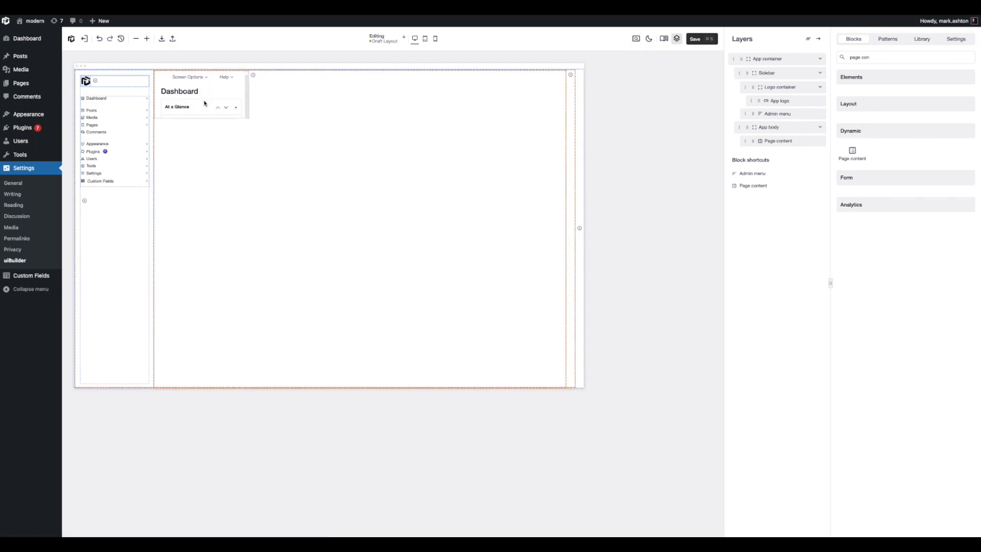
left_click(779, 142)
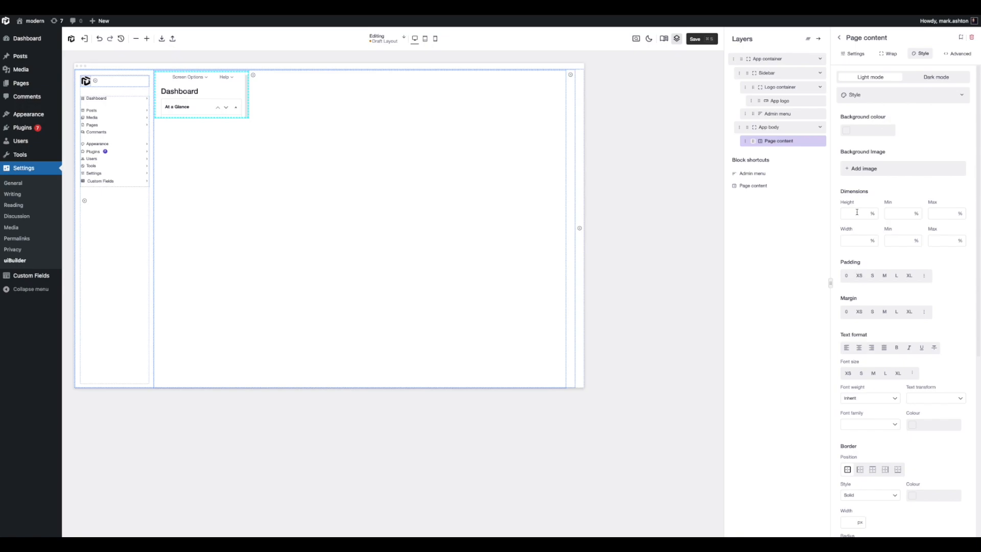
left_click(854, 240)
type("100")
left_click(853, 211)
left_click(890, 55)
left_click(848, 270)
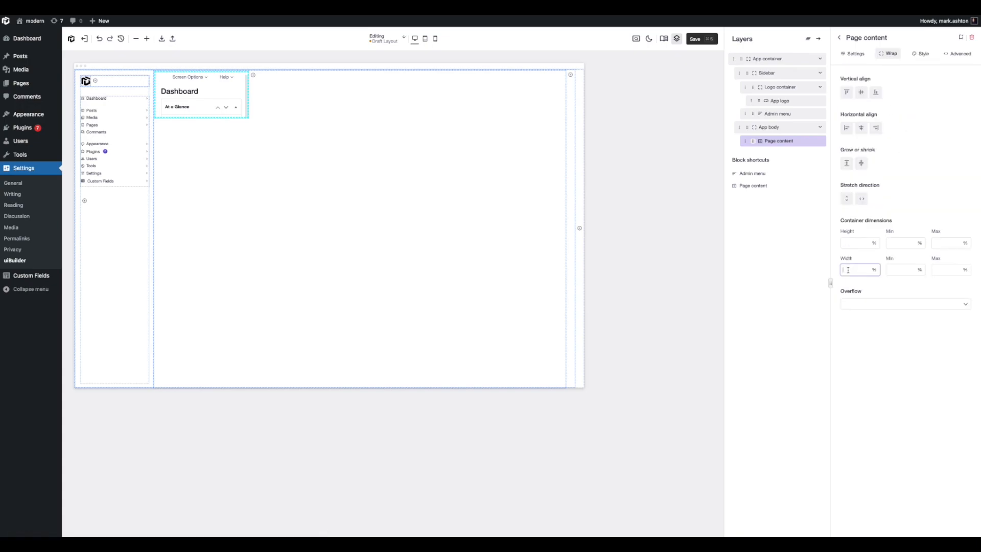
type("100")
left_click(858, 245)
type("100")
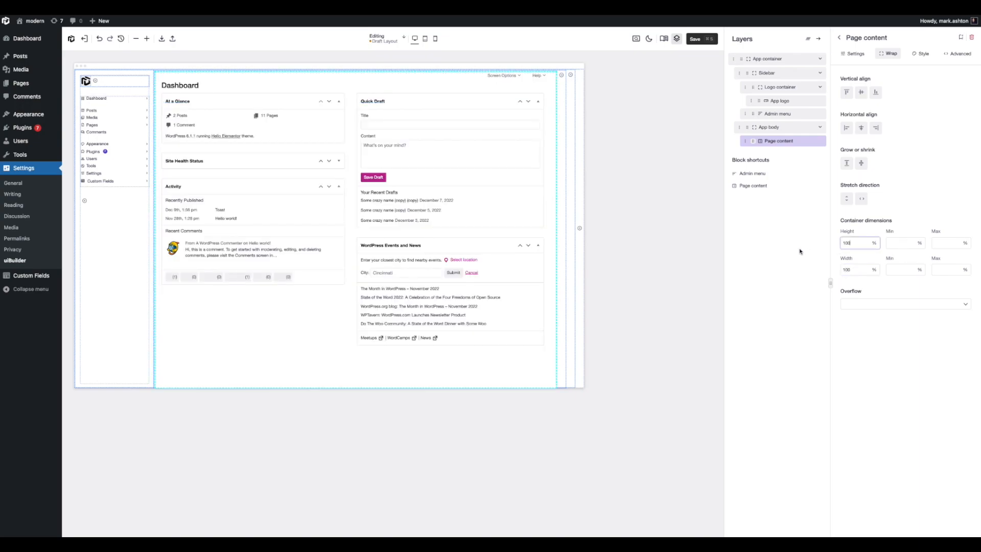
Preview the template and test navigation through the Dashboard submenu, the Settings menu and the app logo link
left_click(637, 39)
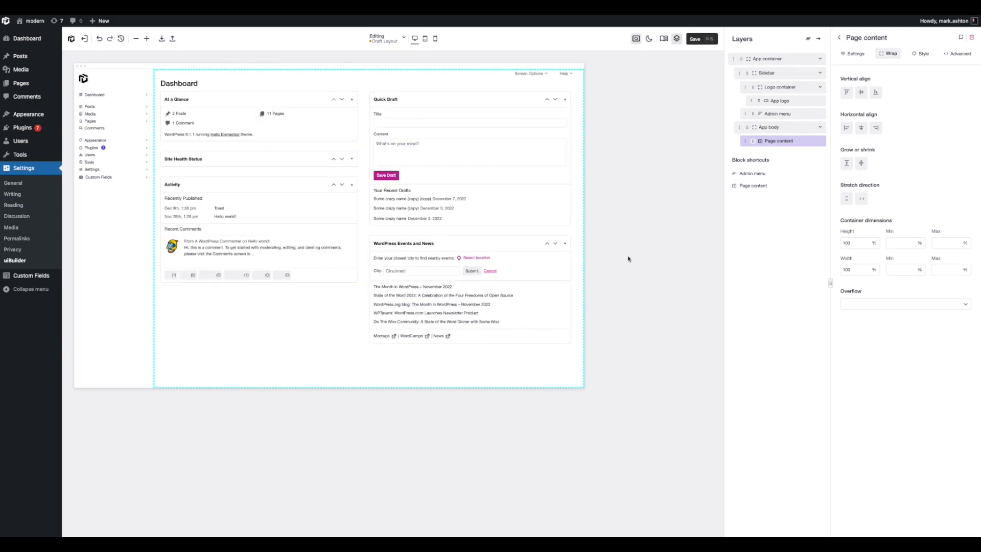
left_click(99, 96)
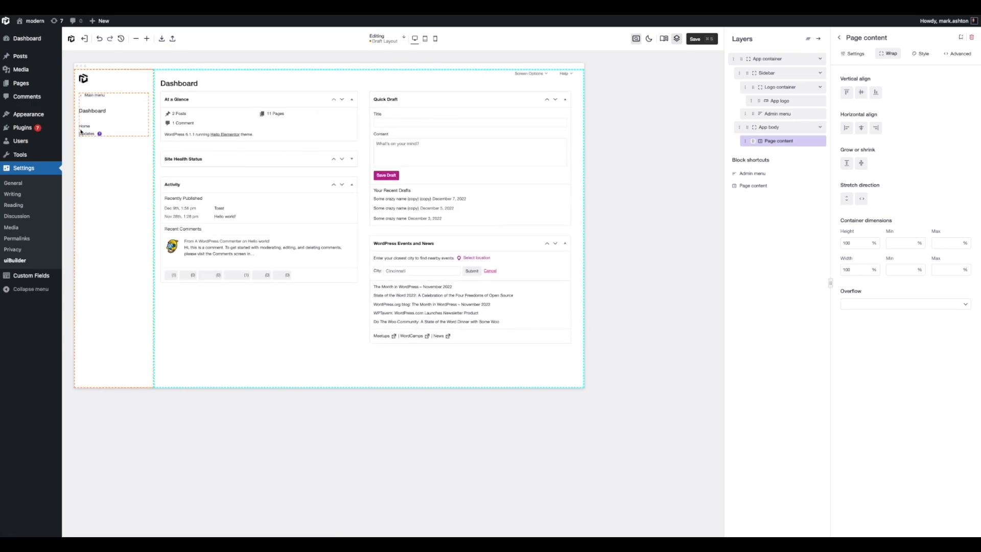
left_click(83, 131)
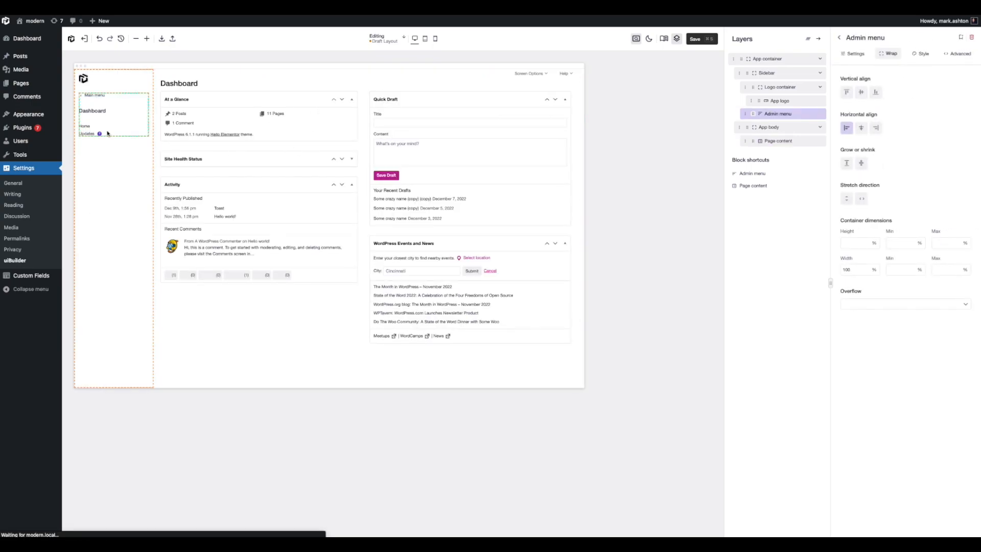
left_click(99, 97)
left_click(93, 172)
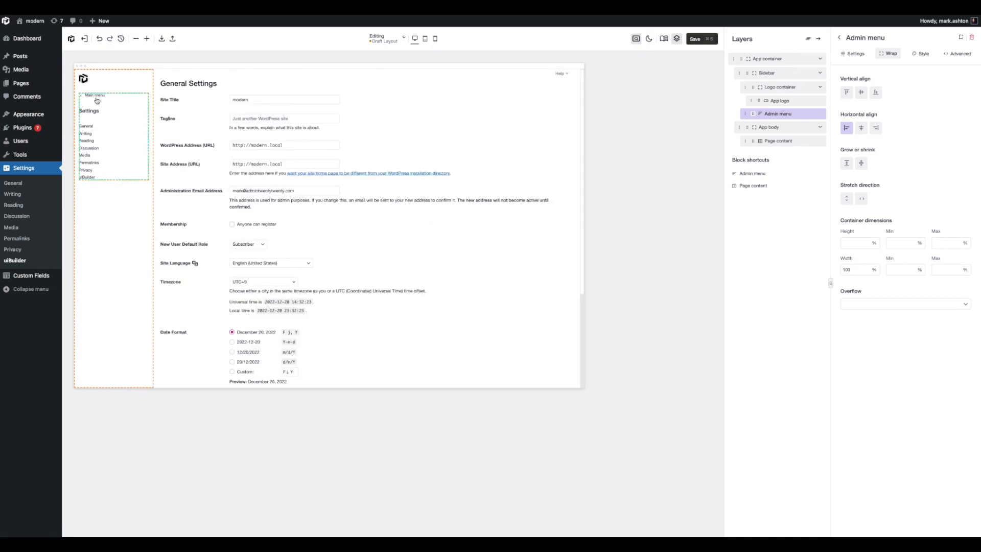
left_click(84, 81)
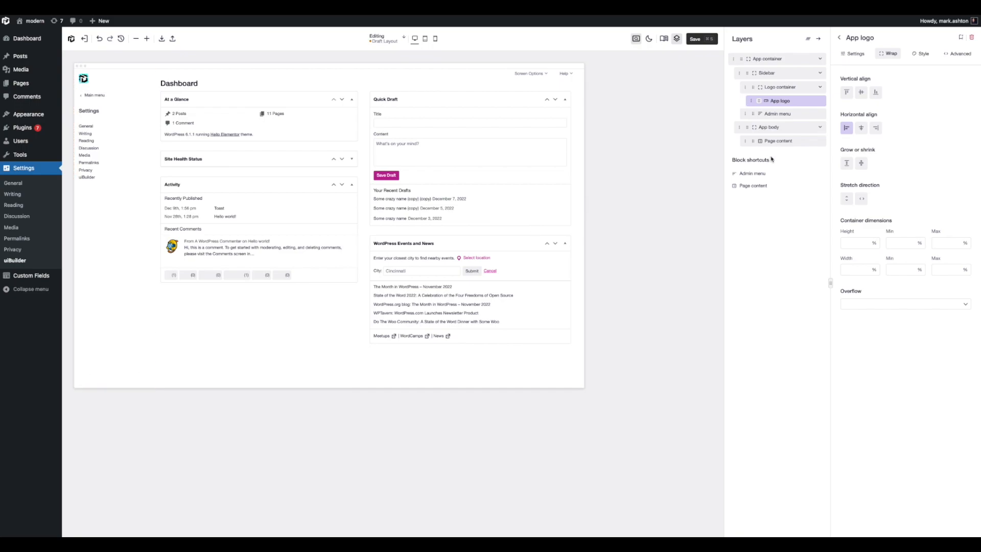
Collapse Logo container, place a Button block in Sidebar below Admin menu, and rename it "Logout button"
left_click(839, 37)
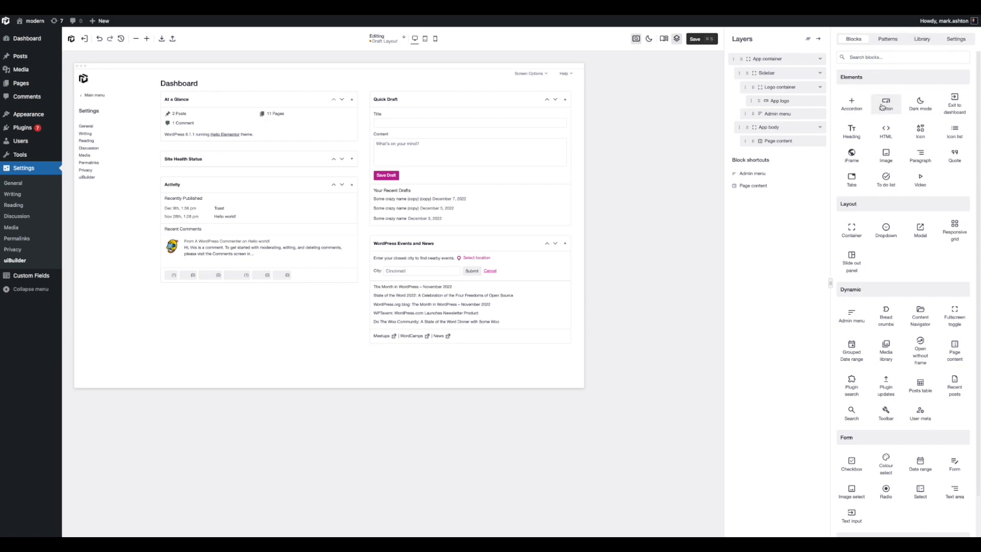
left_click(821, 88)
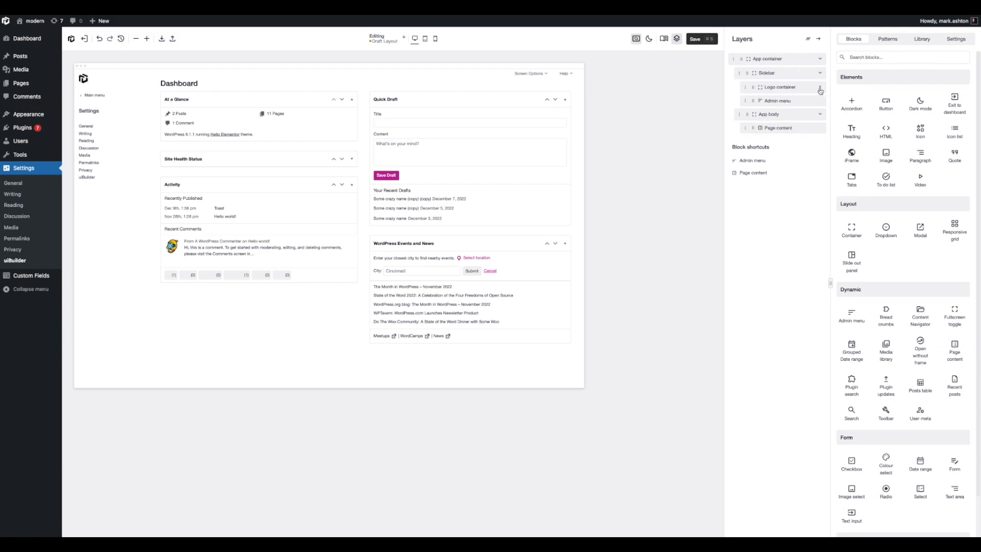
left_click_drag(886, 102, 797, 107)
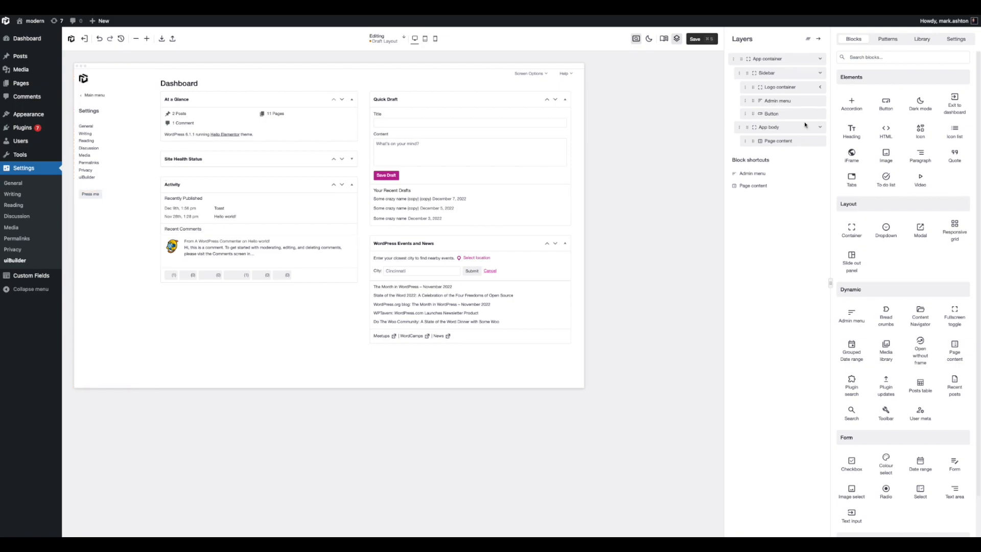
left_click(786, 115)
double_click(856, 39)
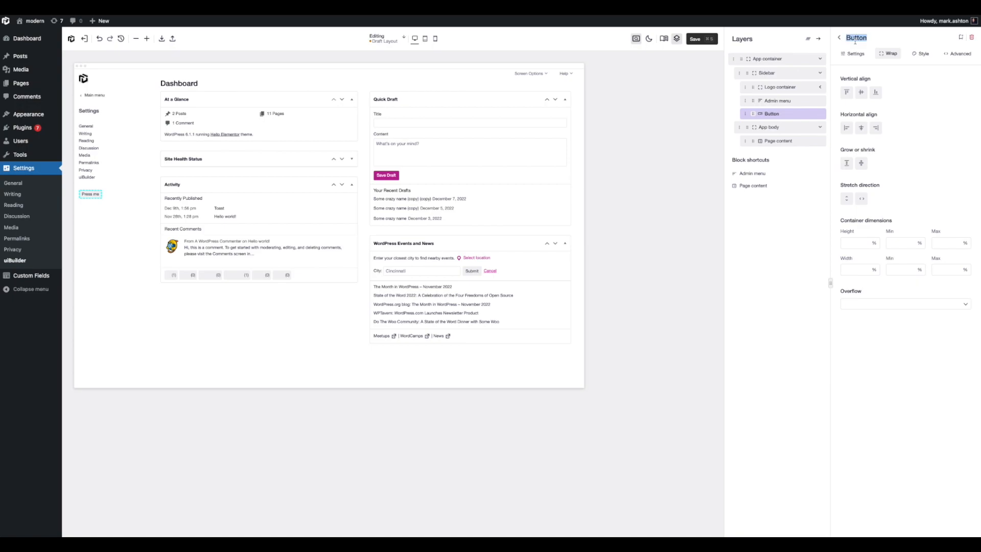
type("Logout butto")
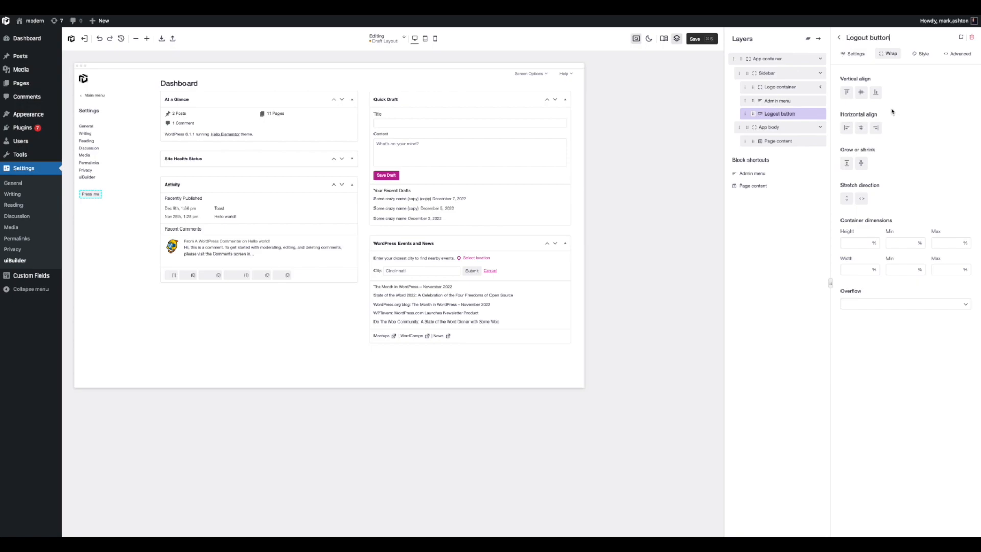
Set the Logout button's button text to "Logout"
left_click(856, 54)
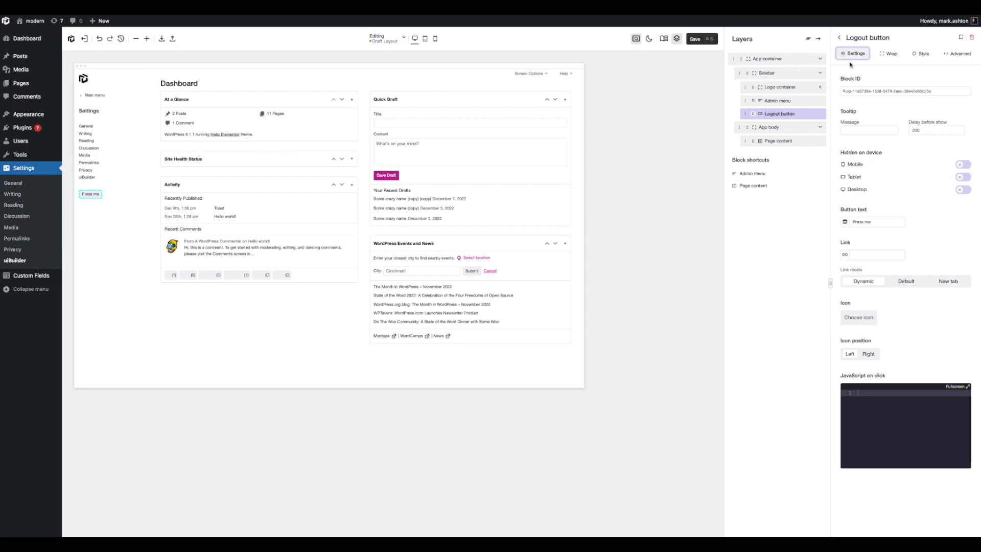
left_click_drag(873, 222, 852, 223)
type("Lo")
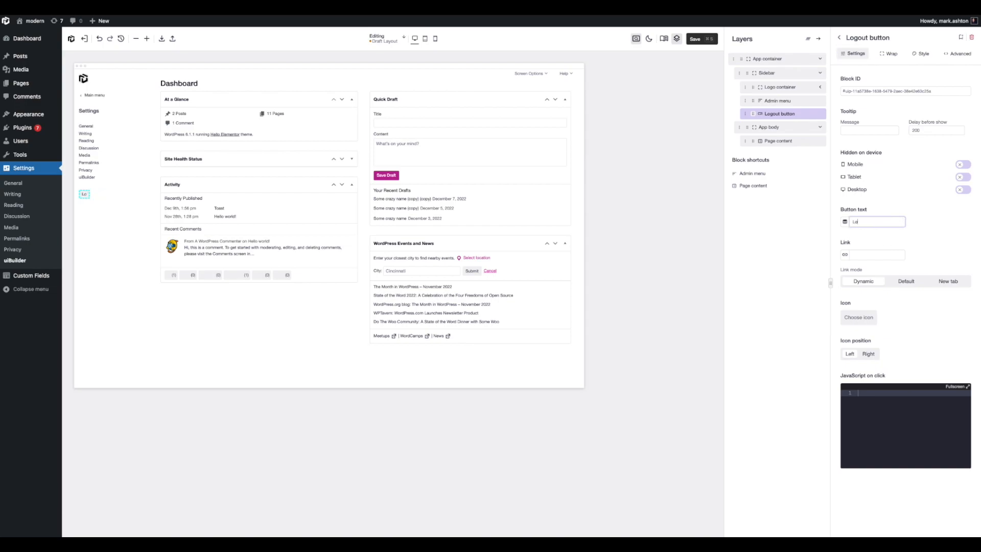
type("gout")
Search the icons for "log", give the Logout button the arrow-into-door icon, and set the icon position to right
left_click(859, 317)
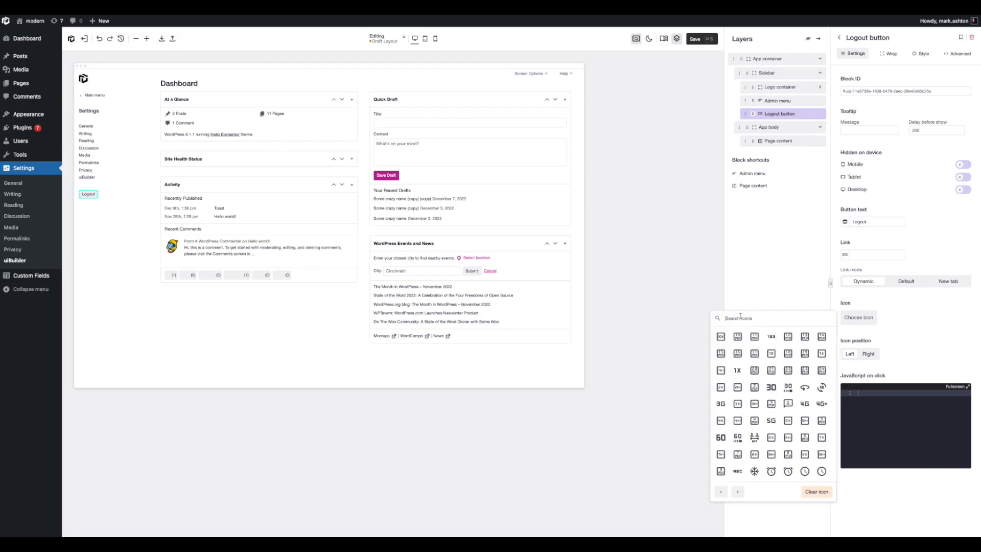
type("lgou")
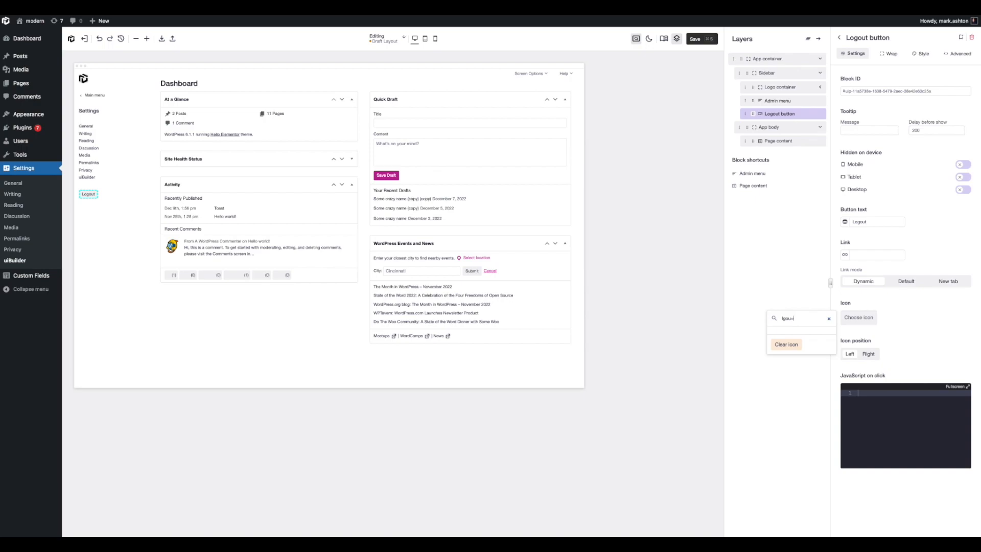
key("BackSpace")
key("BackSpace")
key("BackSpace")
type("log")
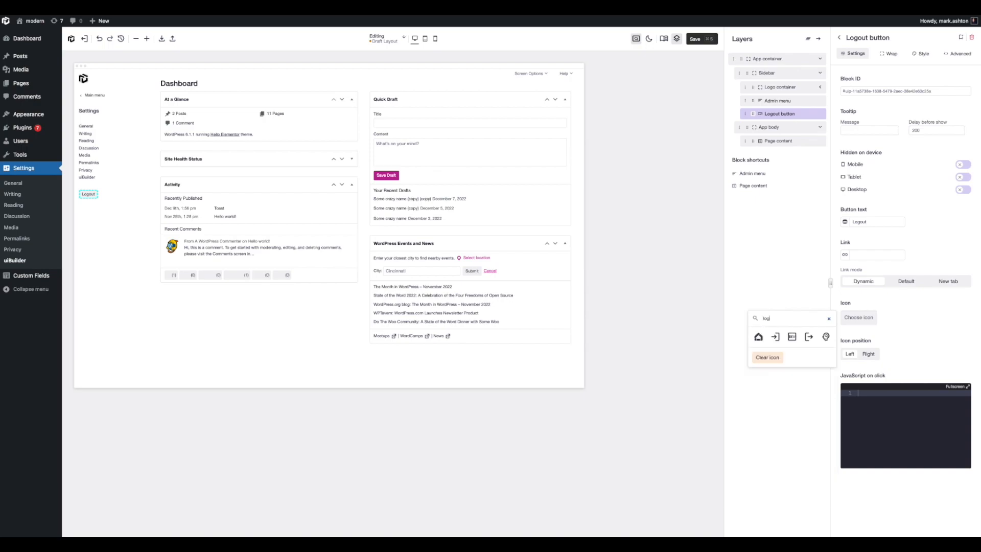
left_click(775, 338)
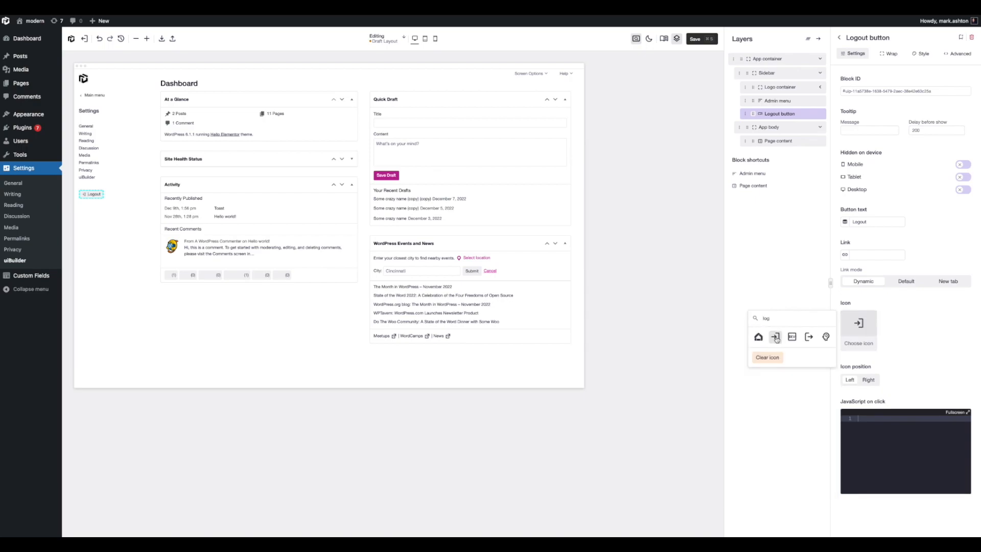
left_click(961, 337)
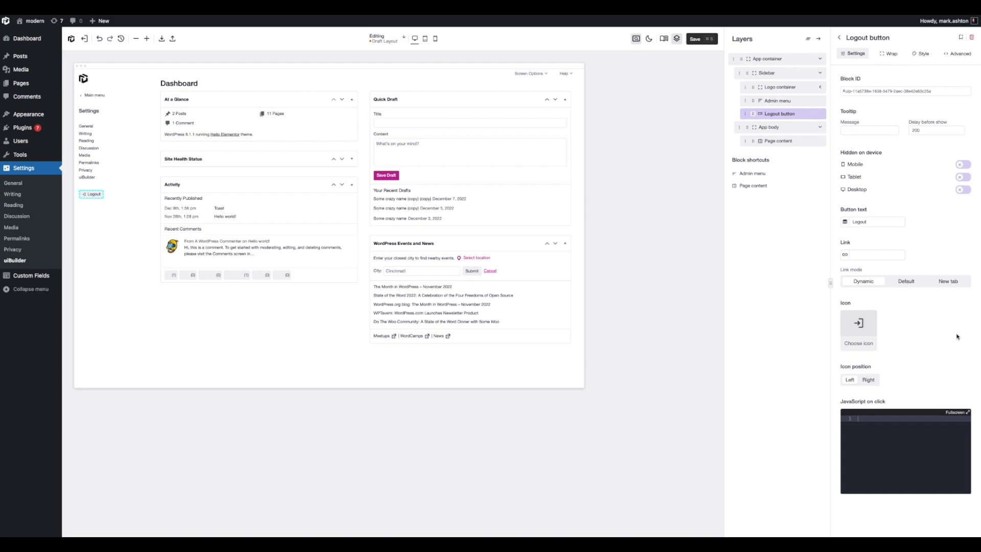
left_click(867, 381)
left_click(938, 372)
Link the Logout button to the dynamic Logout link
left_click(846, 256)
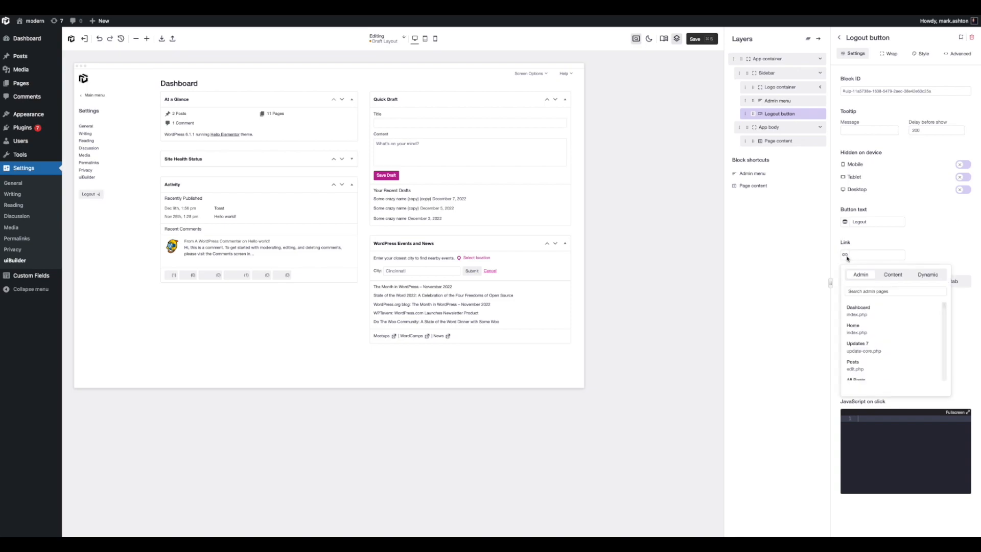
left_click(926, 274)
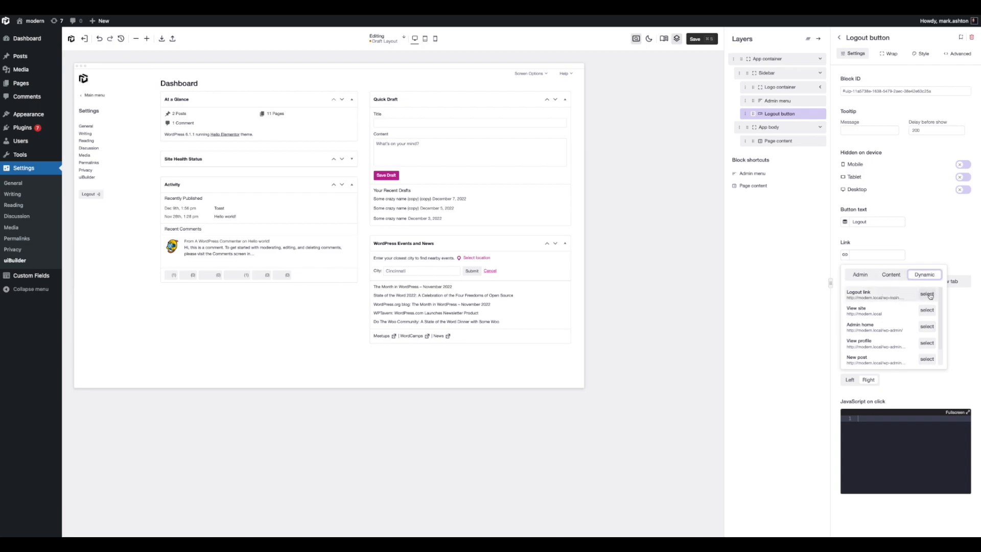
left_click(926, 294)
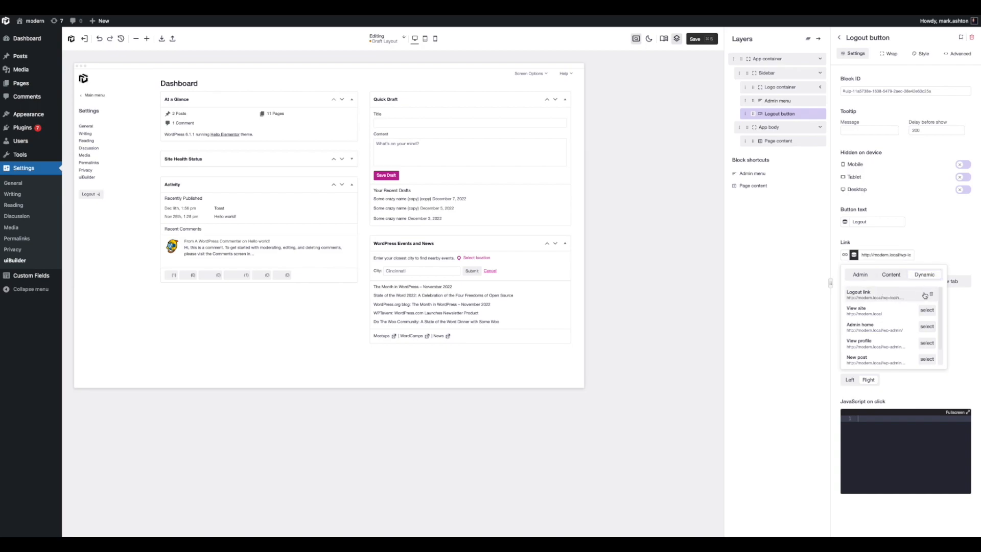
left_click(932, 236)
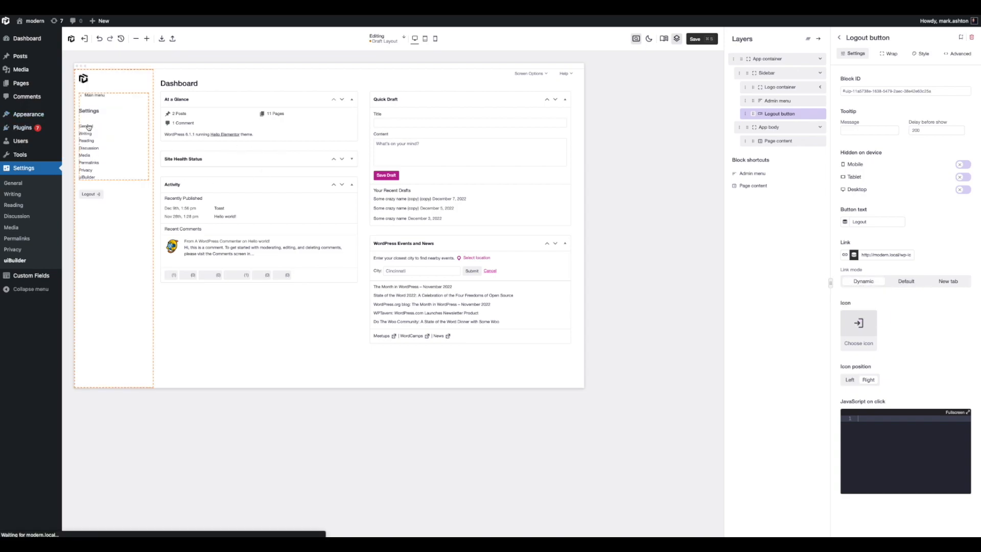
Test the General menu item and the app logo link in the template preview
left_click(83, 125)
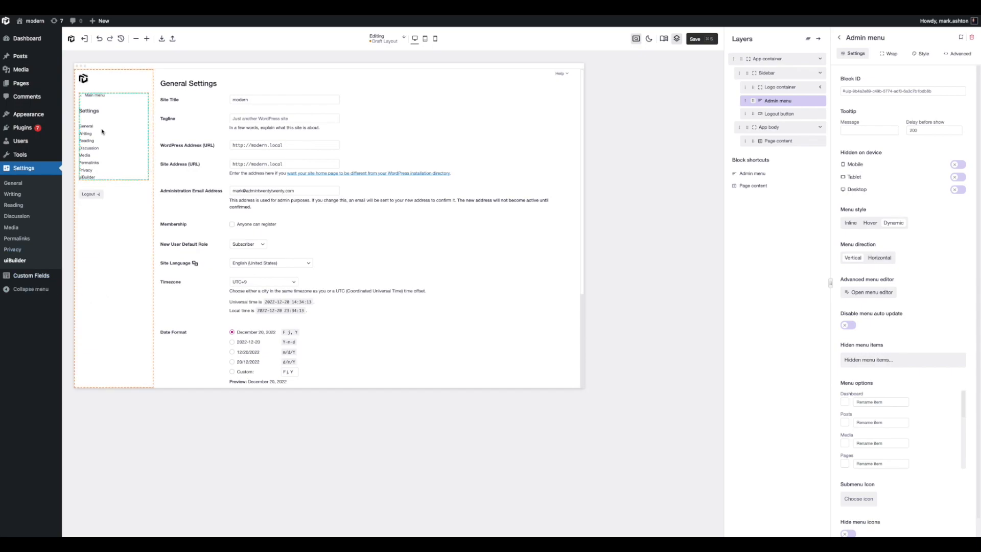
left_click(84, 80)
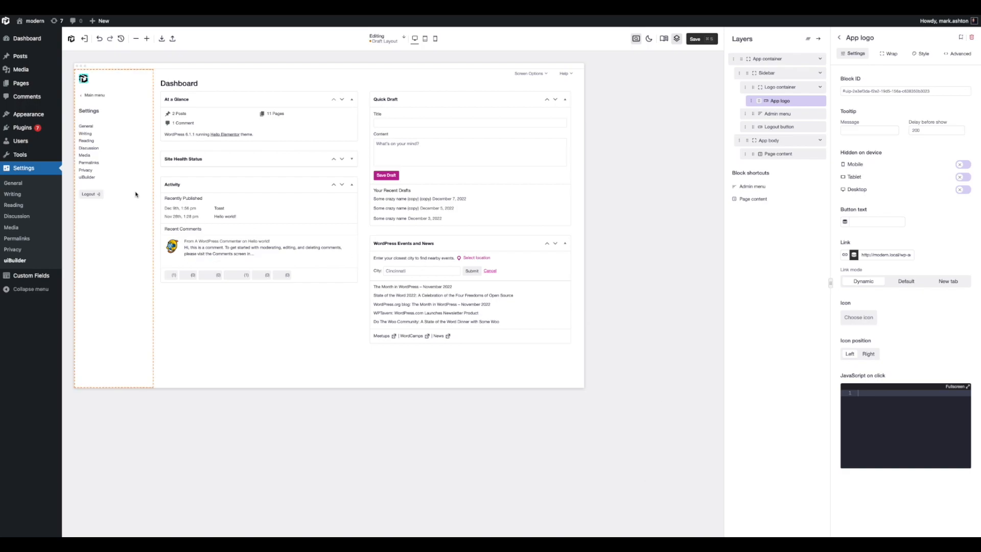
Select the Logout button block and set its link mode to Default
right_click(90, 195)
left_click(124, 219)
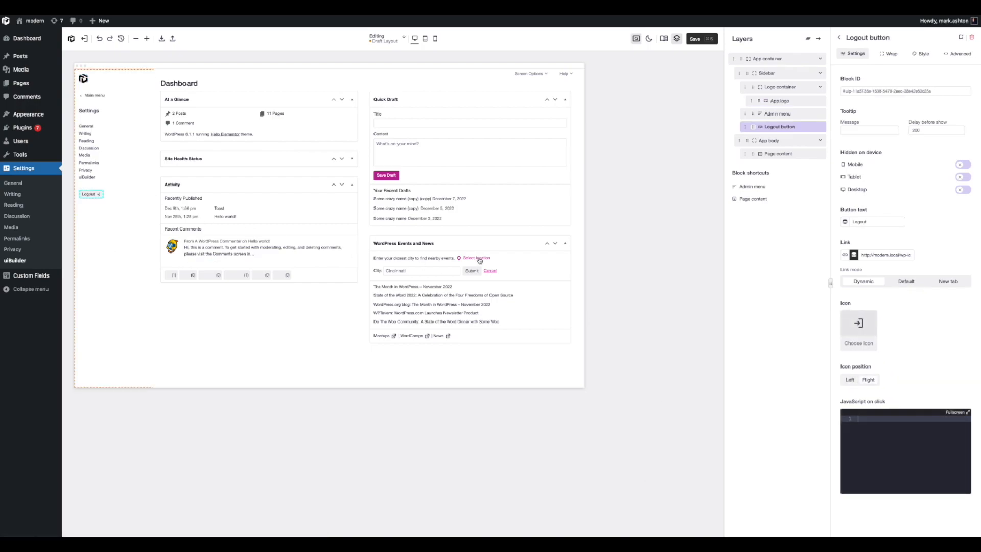
left_click(906, 282)
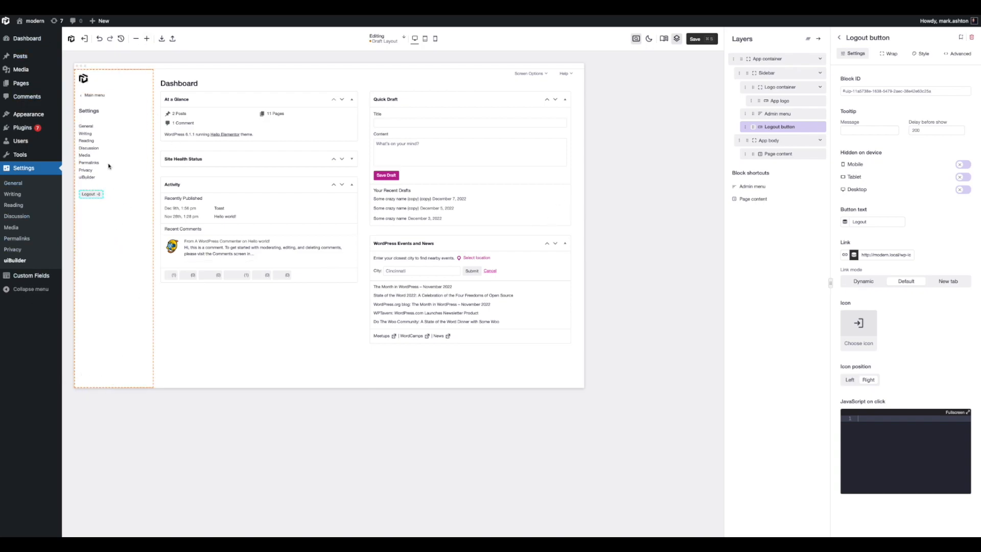
Set the Admin menu block to grow within the Sidebar and check the layout by toggling preview mode
left_click(95, 96)
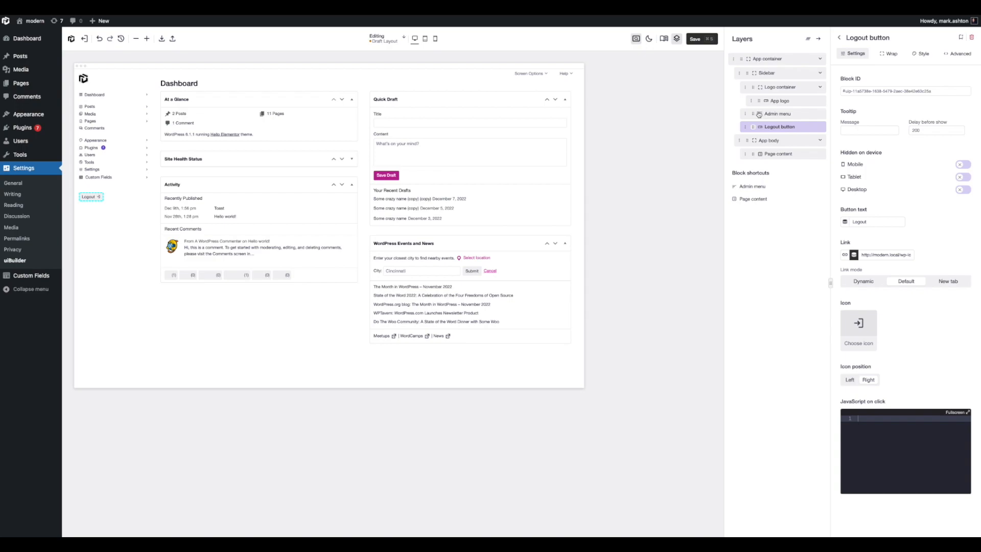
left_click(759, 115)
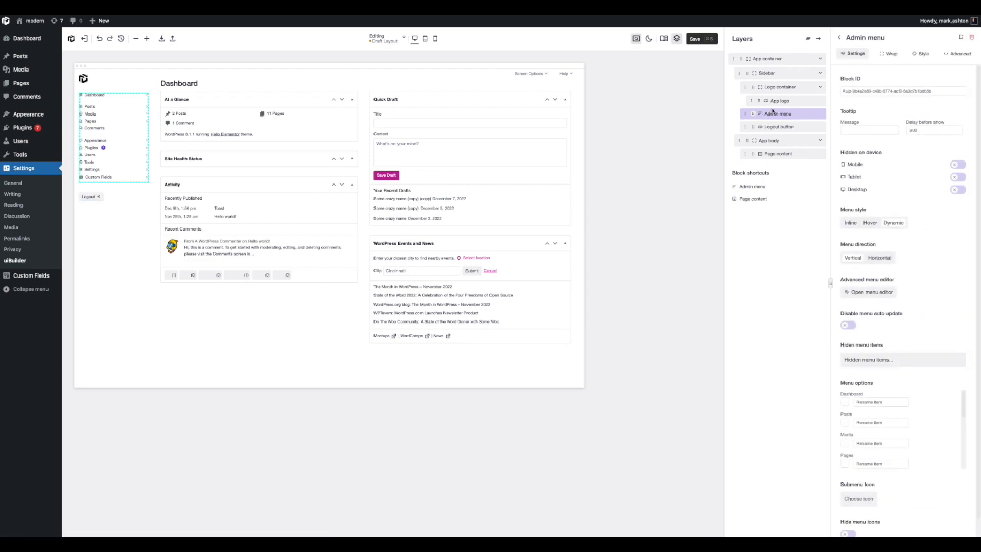
left_click(888, 54)
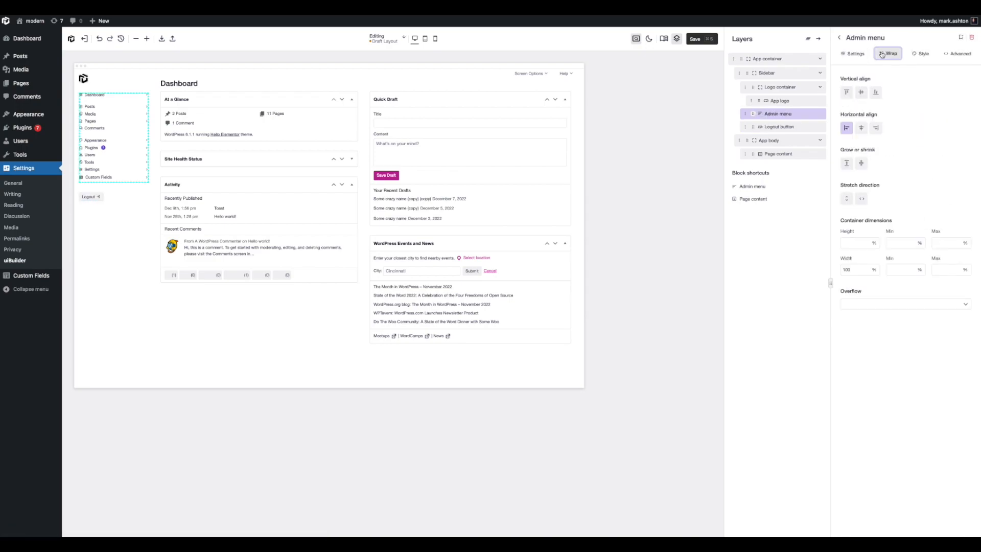
left_click(846, 164)
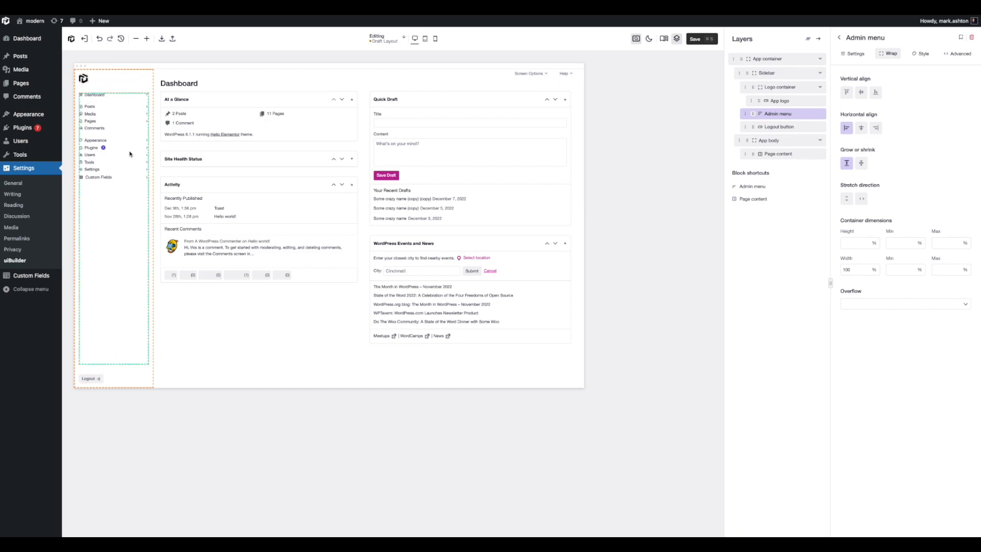
left_click(636, 42)
left_click(637, 42)
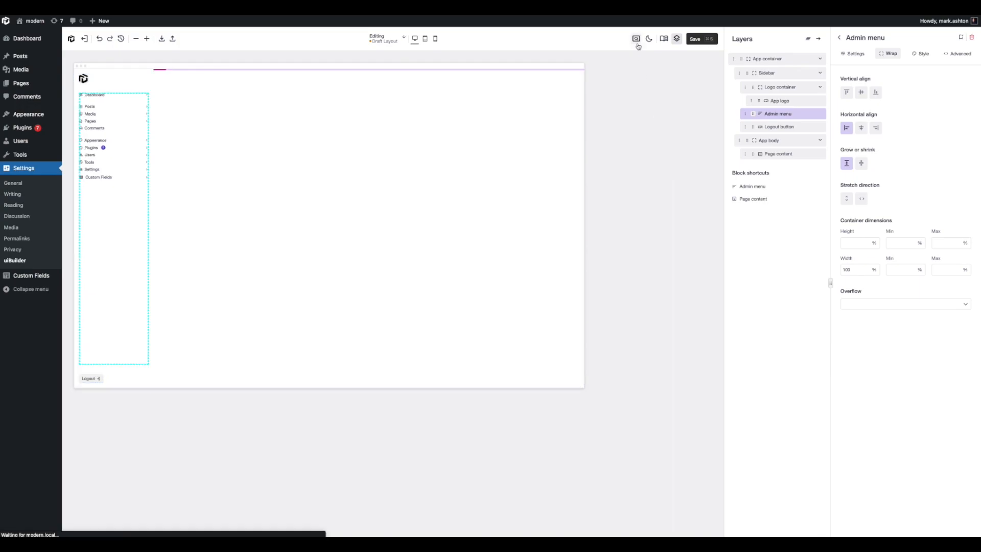
left_click(324, 77)
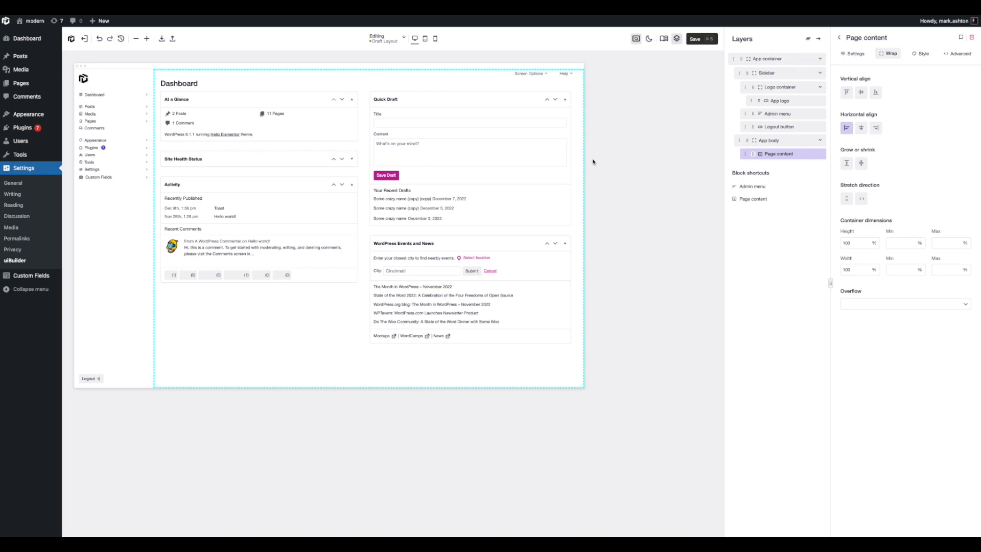
Rename the template as "Our first template" in the template settings
left_click(840, 38)
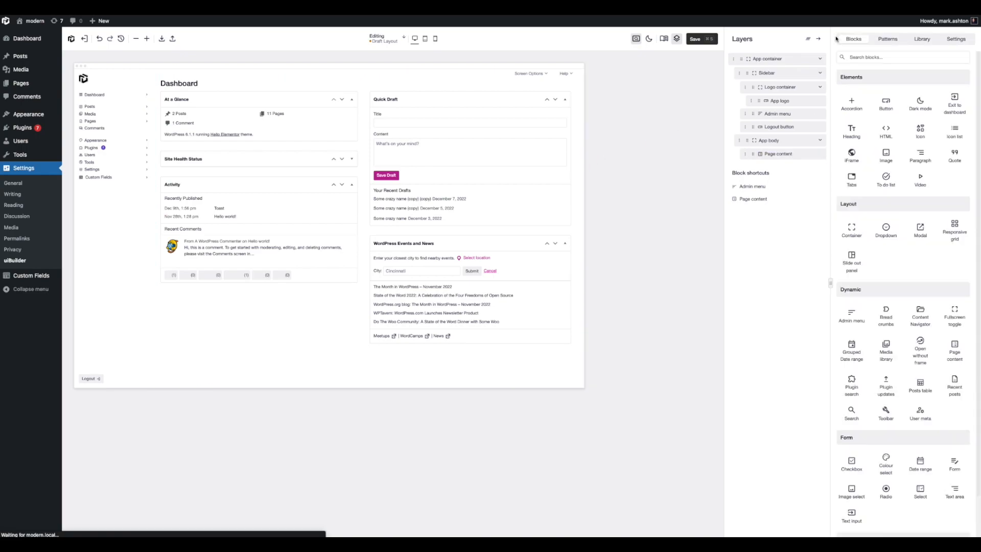
left_click(958, 41)
key("Tab")
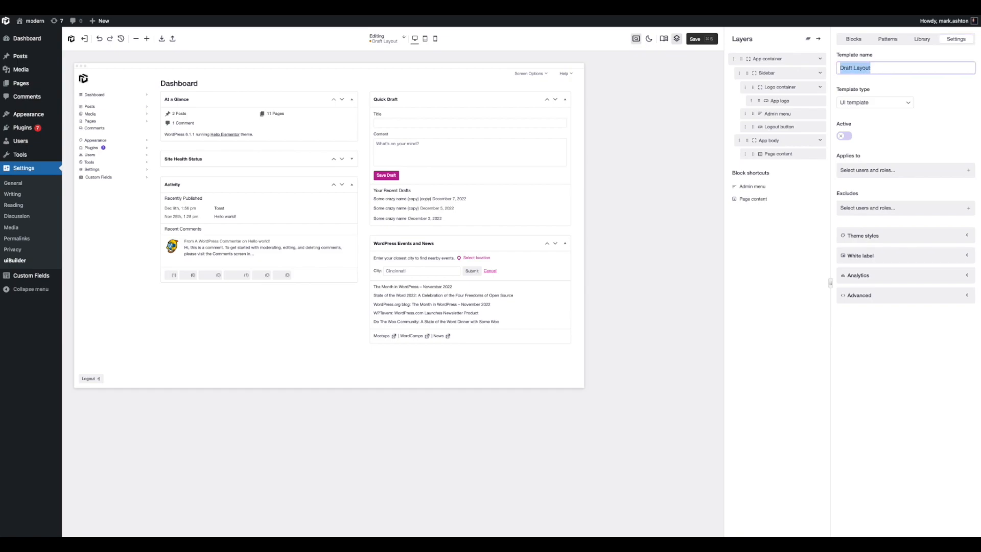
type("Our firs")
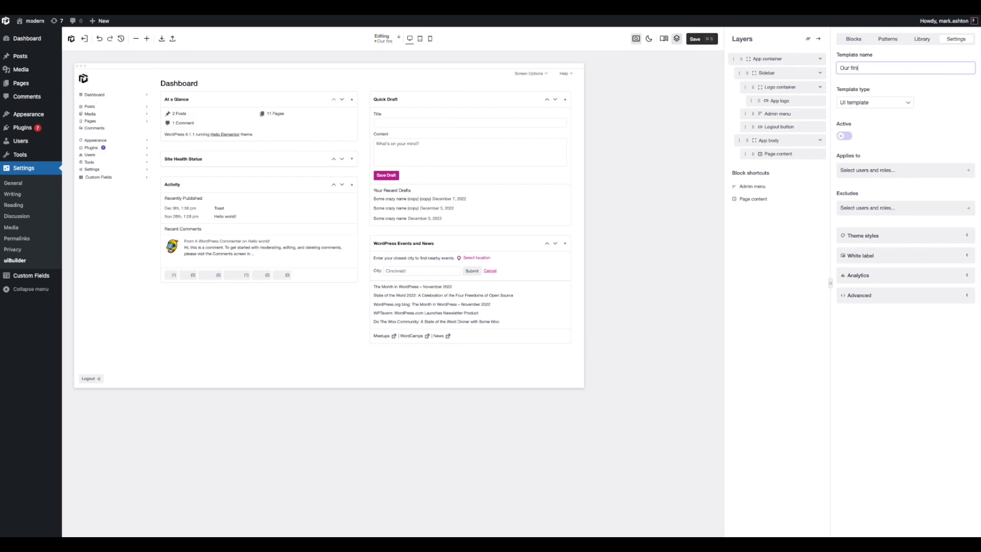
type("t template")
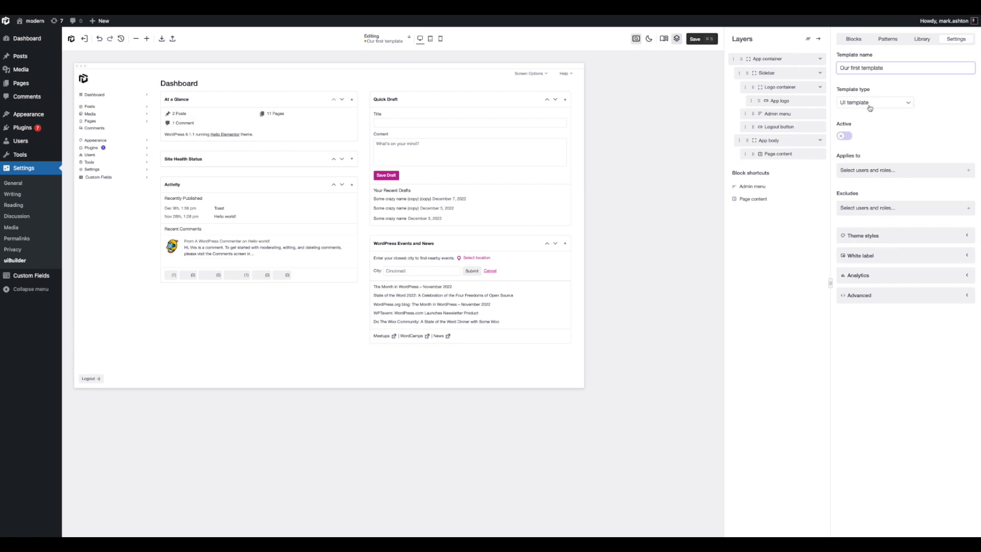
Search the users and roles for "admin" and apply the template to the administrator role
left_click(877, 171)
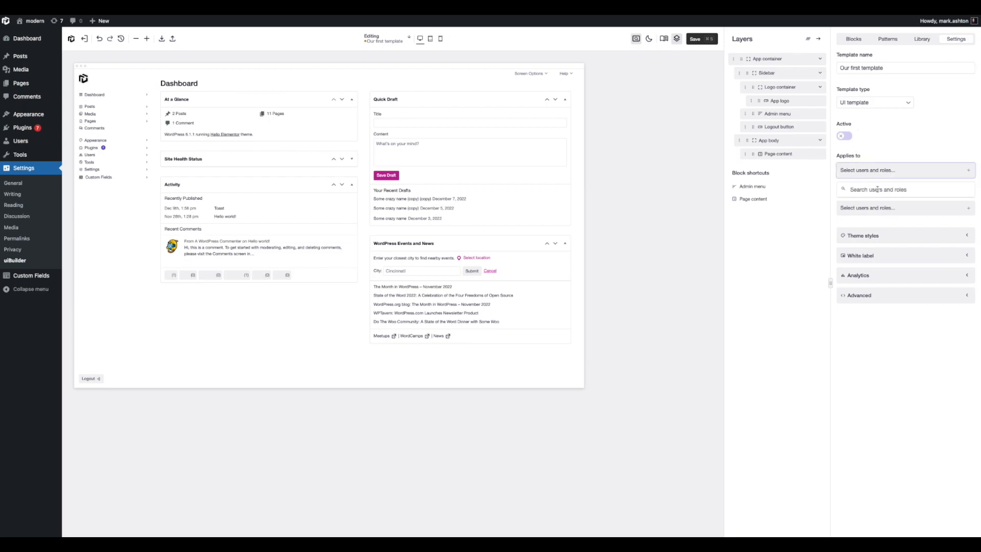
type("admin")
left_click(902, 206)
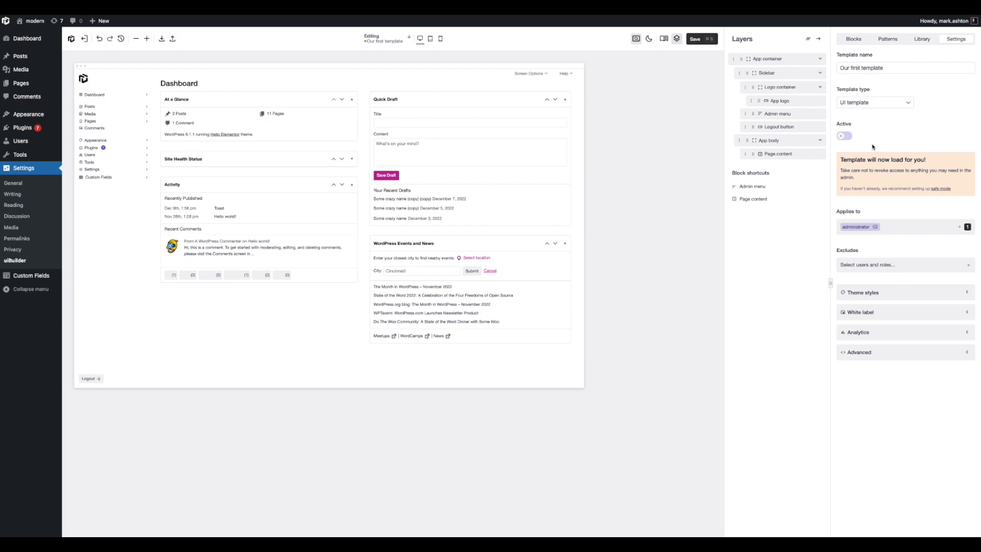
Activate the template and save it
left_click(848, 136)
left_click(702, 41)
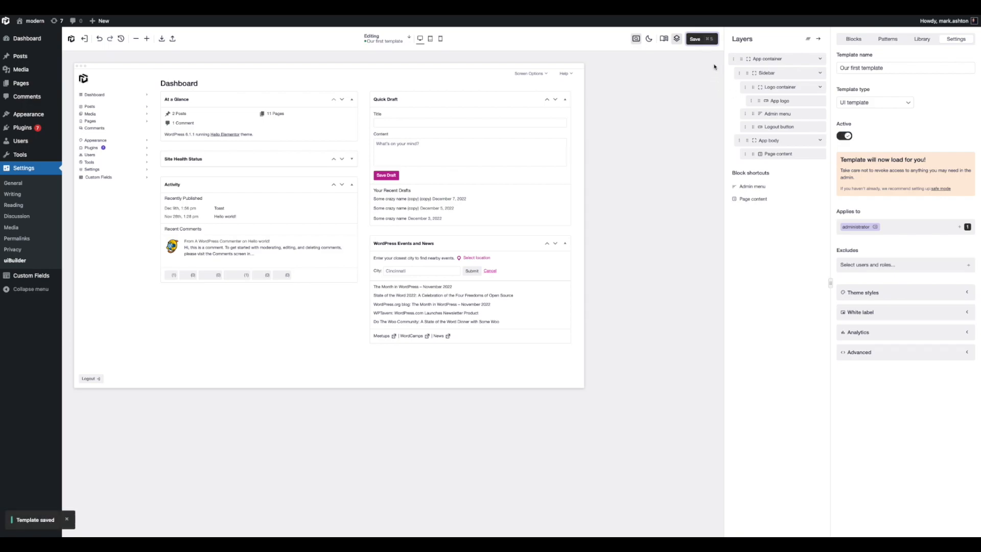
Open the Pages screen and test the custom sidebar by navigating between the main menu, Users and Settings
mouse_move(29, 85)
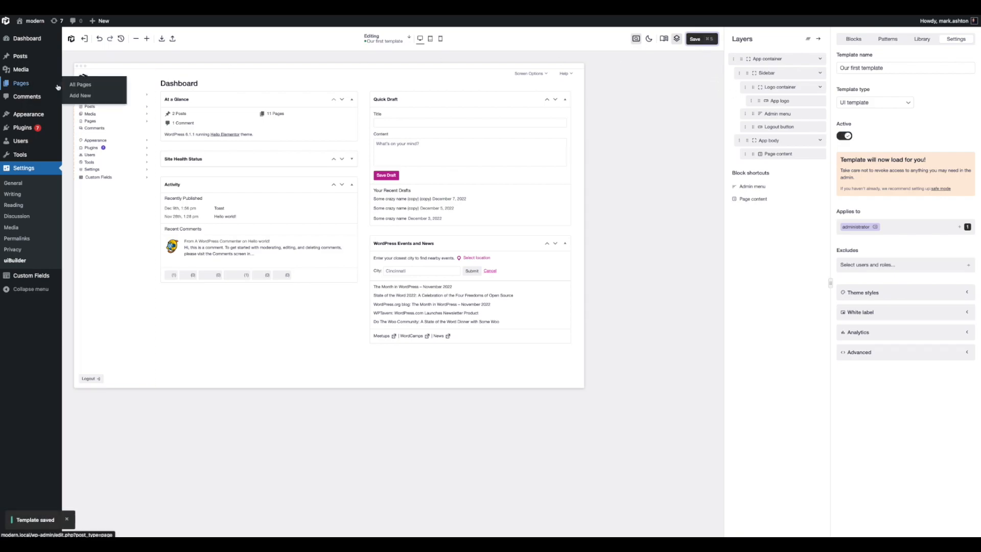
left_click(30, 86)
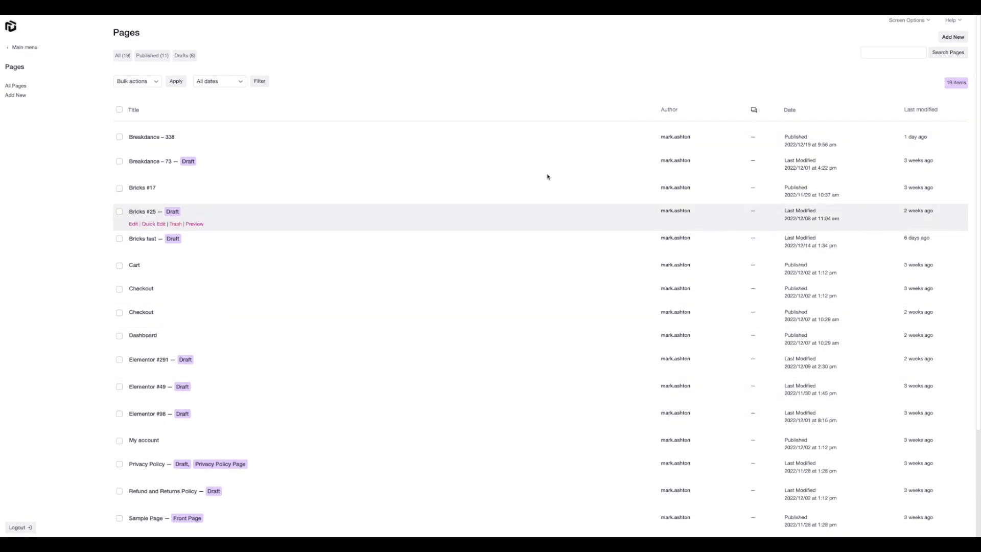
left_click(23, 50)
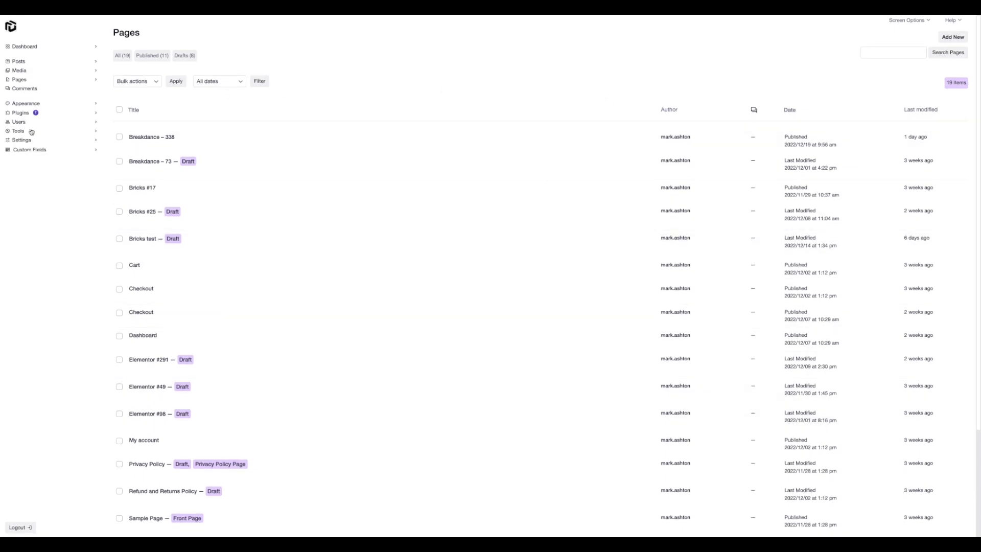
left_click(19, 125)
left_click(35, 48)
left_click(23, 138)
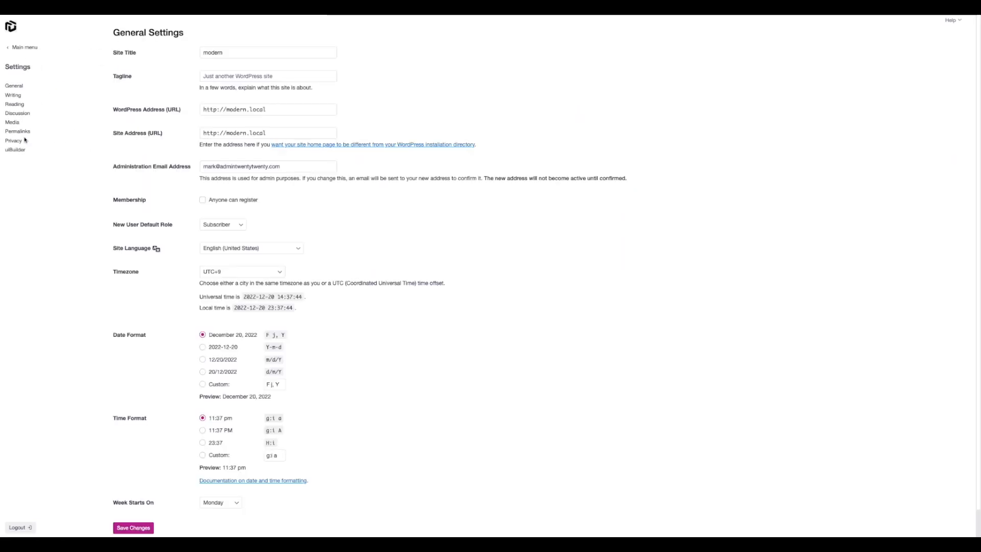
left_click(24, 48)
left_click(26, 141)
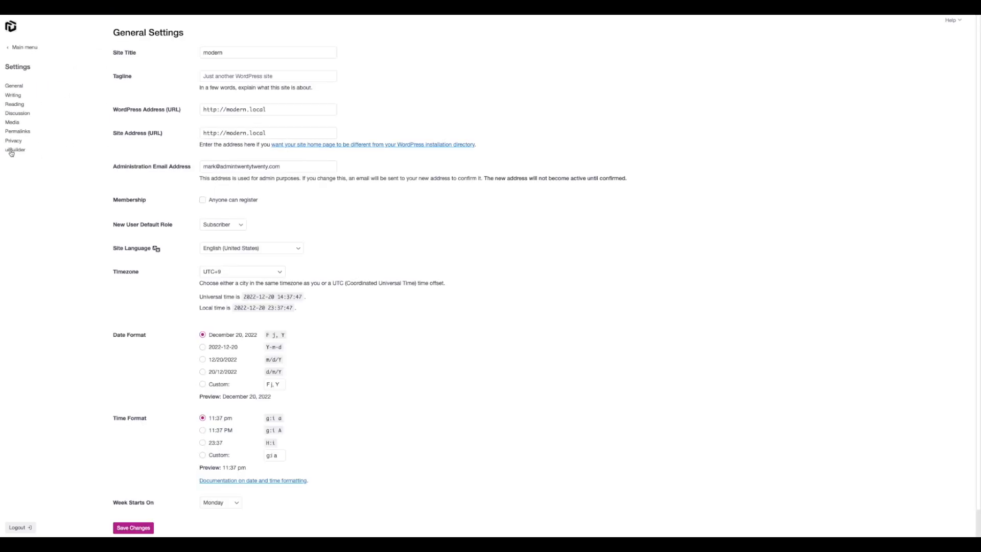
Go to the uiBuilder template list and open "Our first template" for editing
scroll(459, 146, "down", 2)
scroll(459, 145, "up", 2)
left_click(15, 152)
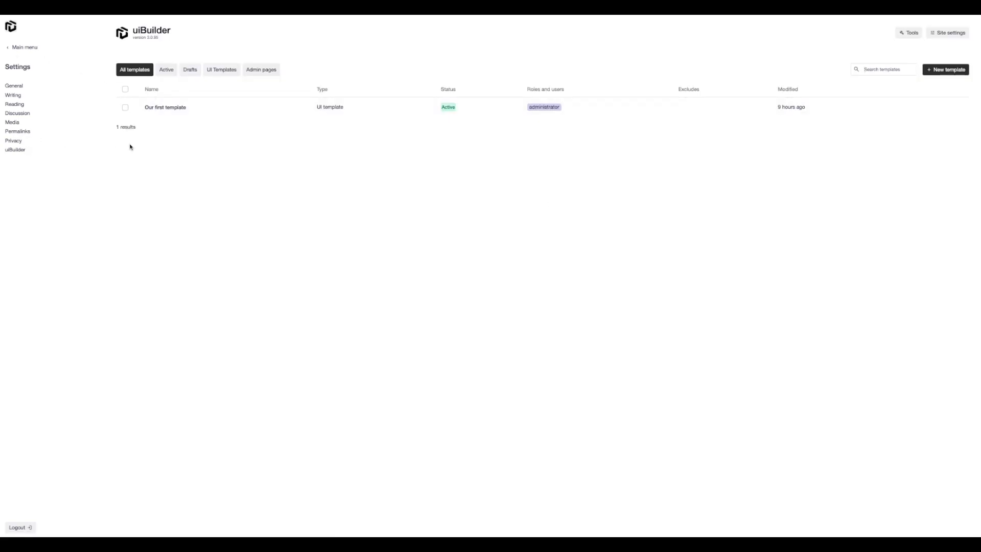
left_click(164, 109)
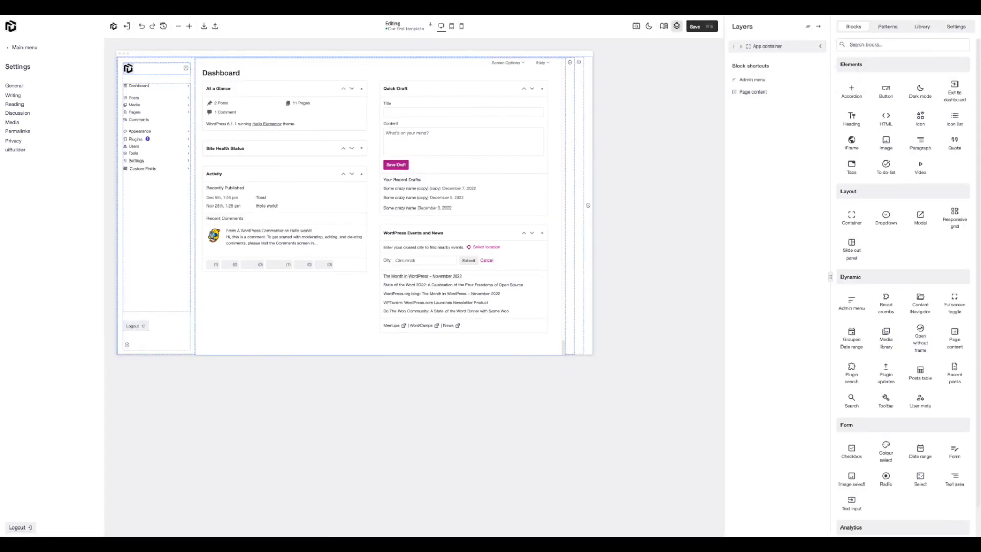
Review the template's settings, deactivate the template and save it
left_click(969, 30)
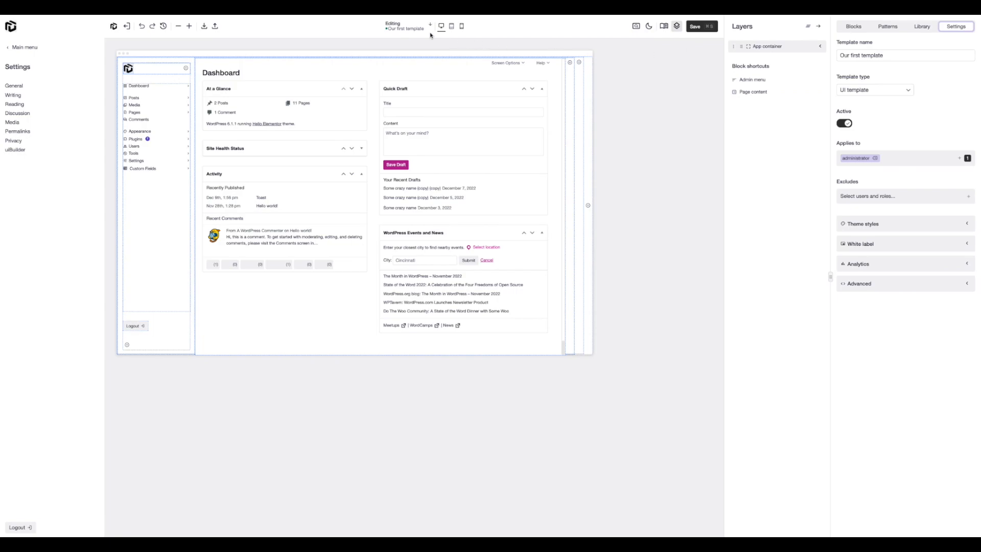
left_click(412, 29)
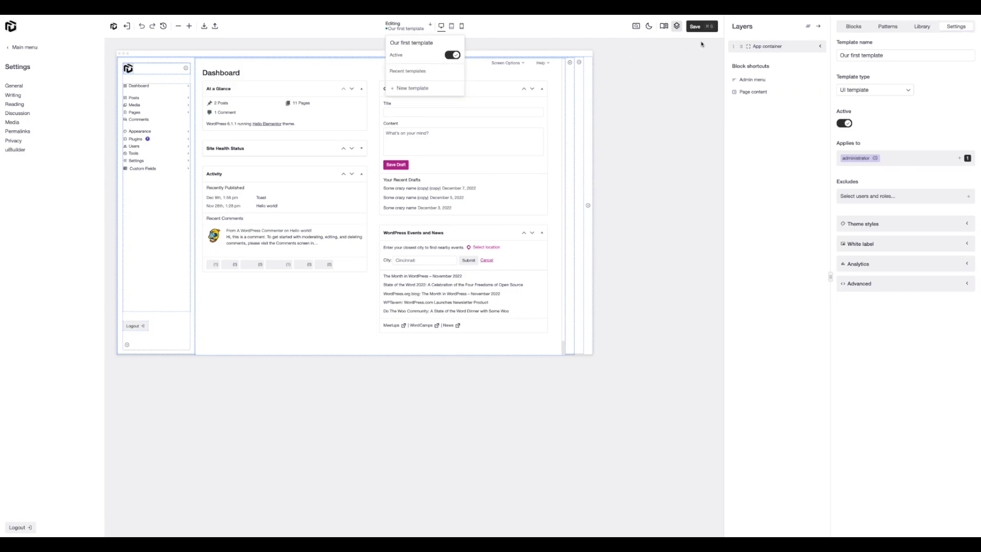
left_click(711, 67)
left_click(399, 30)
left_click(455, 55)
left_click(697, 26)
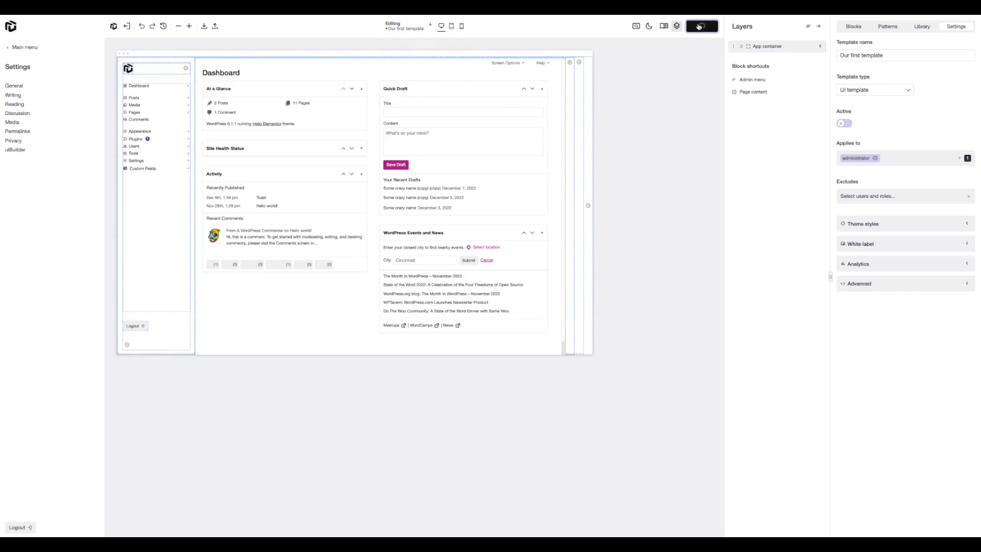
Open General settings, reload the page to load the default admin interface, and return to the uiBuilder template list
left_click(17, 86)
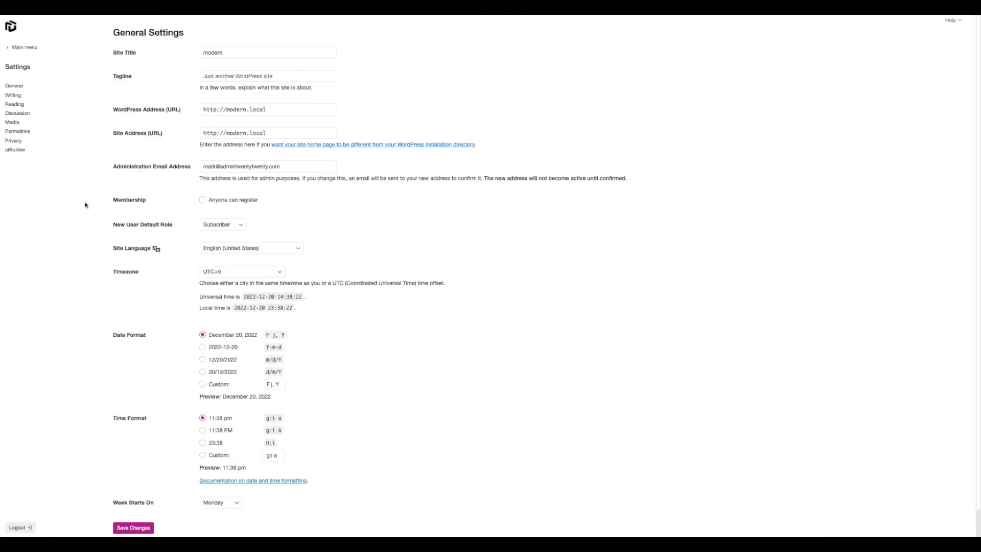
left_click(21, 47)
left_click(30, 142)
left_click(51, 46)
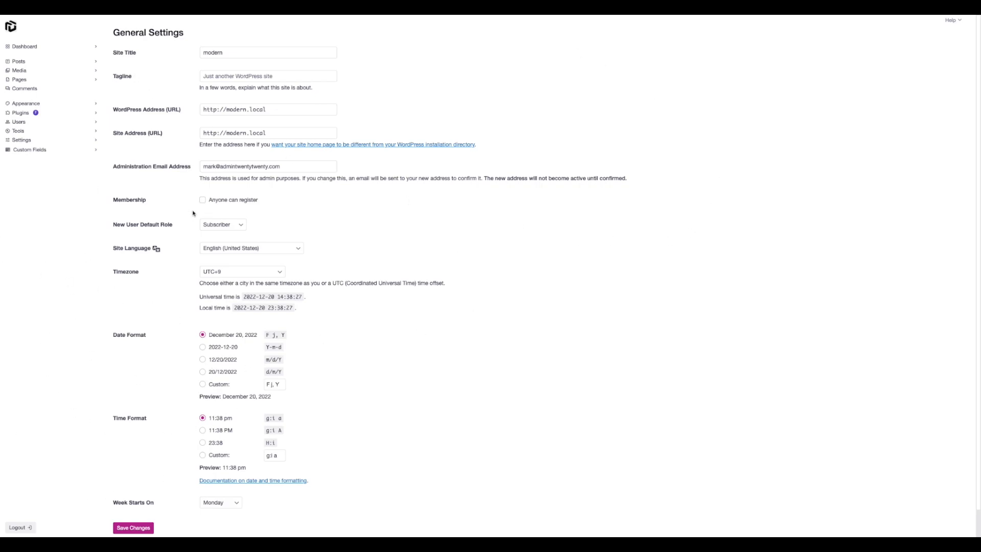
key("super+r")
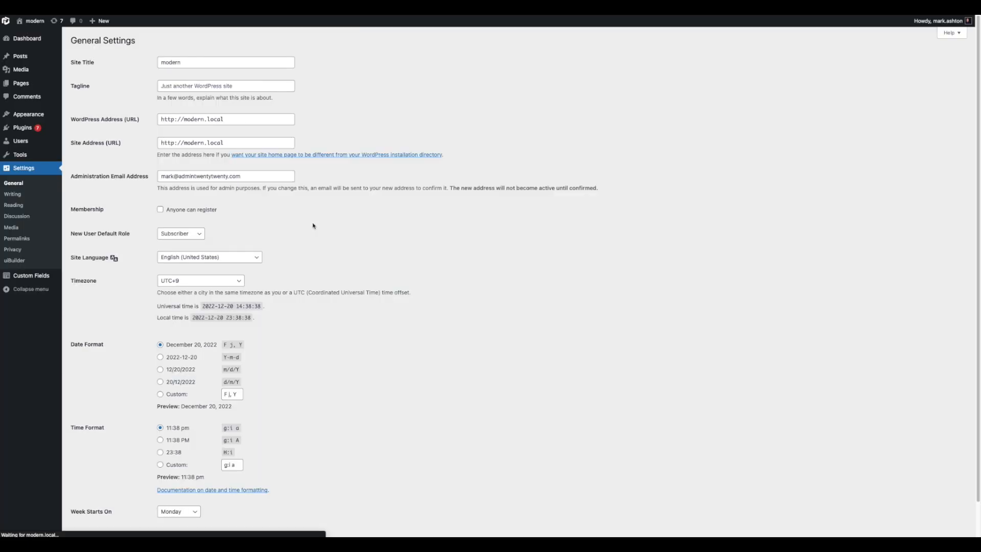
left_click(15, 261)
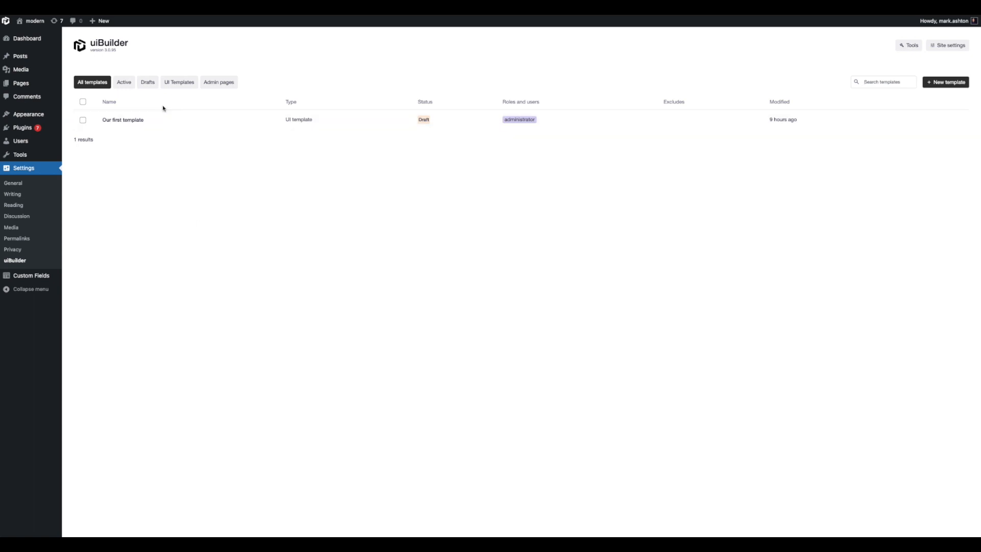
Open "Our first template" for editing and set the padding of the Sidebar container's content area to L
left_click(134, 121)
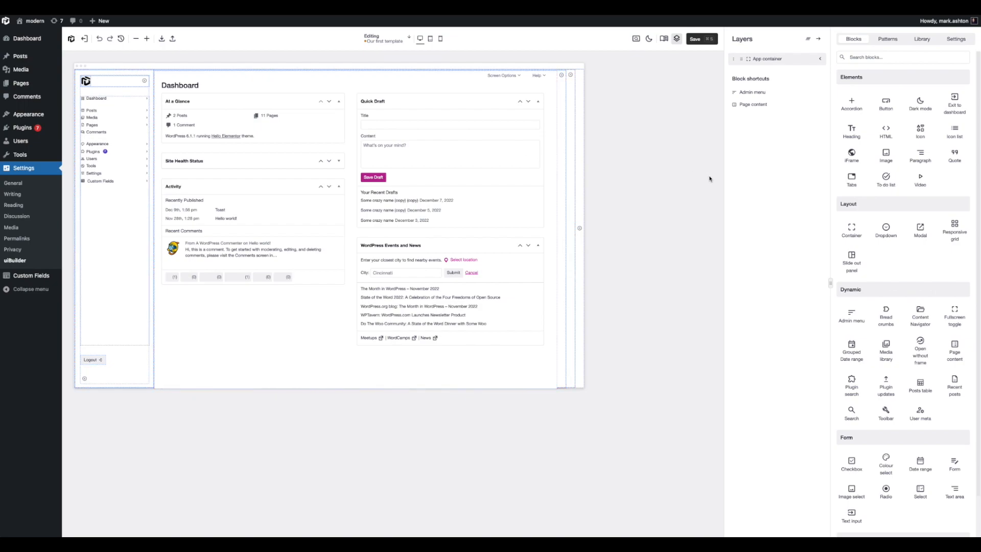
left_click(820, 59)
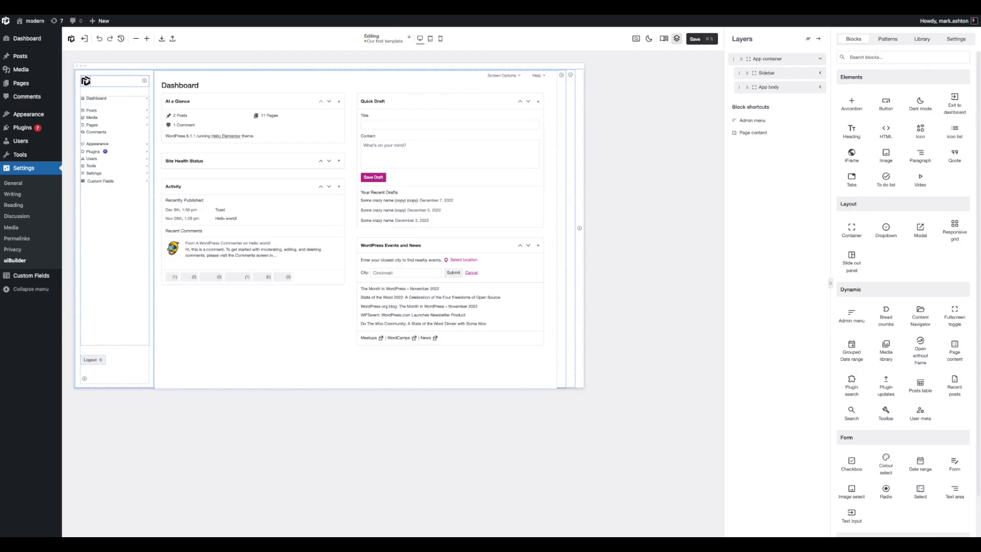
right_click(150, 77)
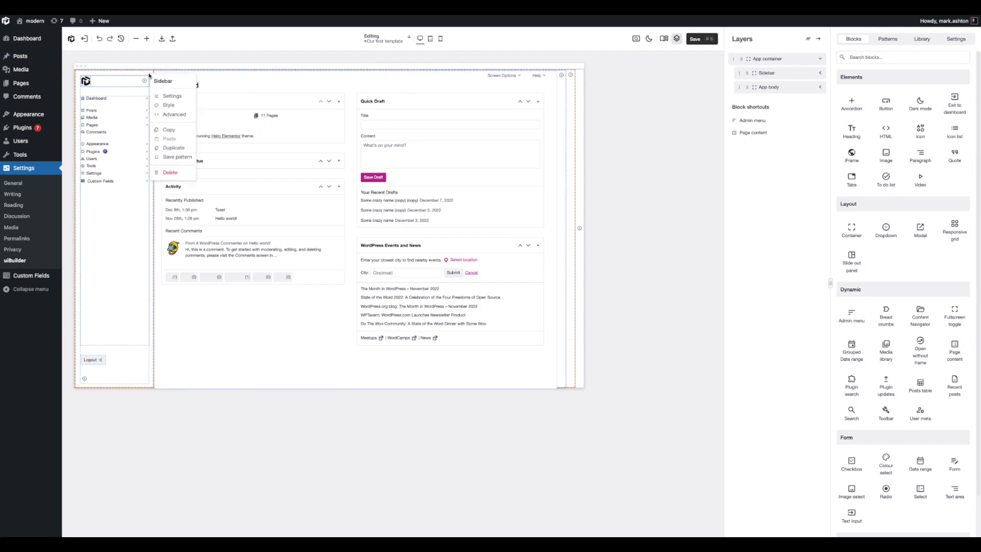
left_click(173, 97)
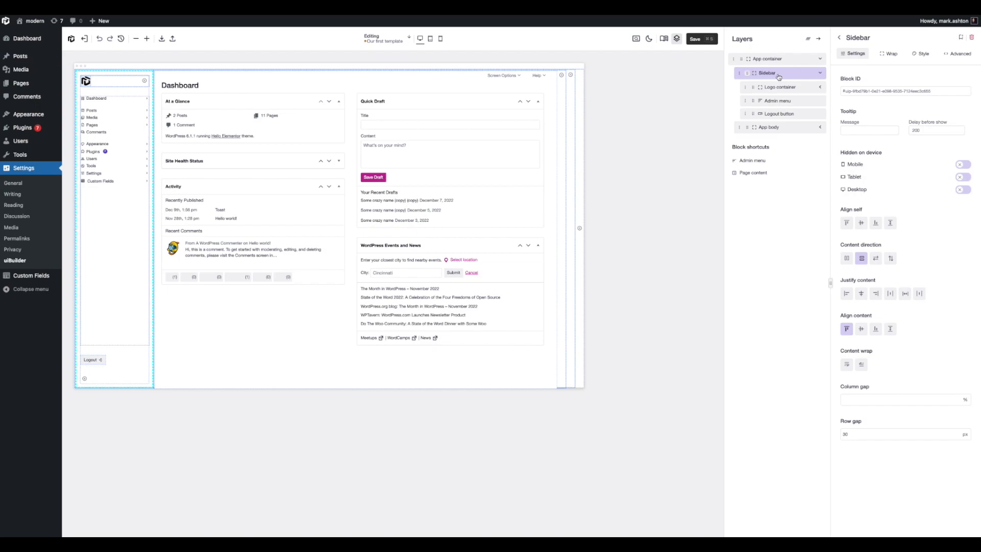
left_click(889, 54)
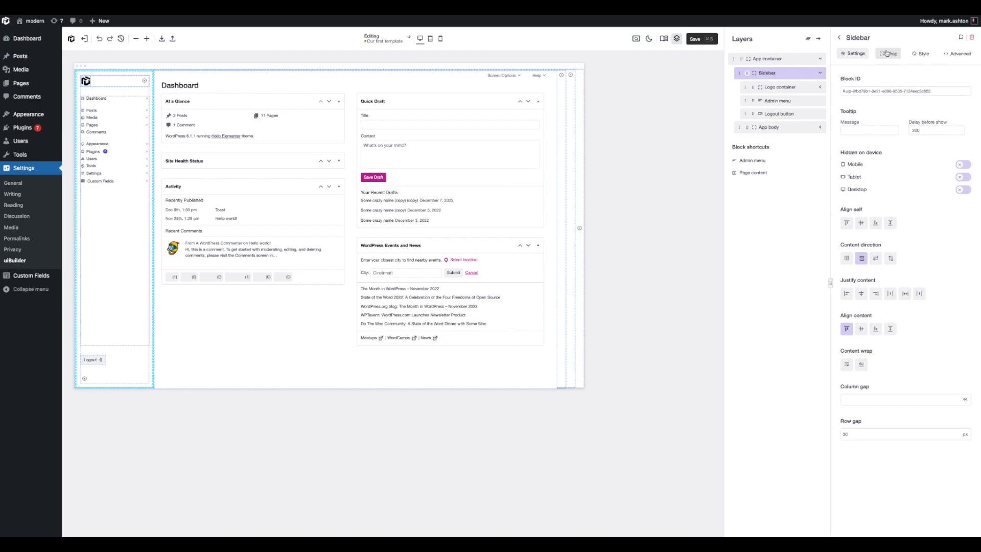
left_click(925, 55)
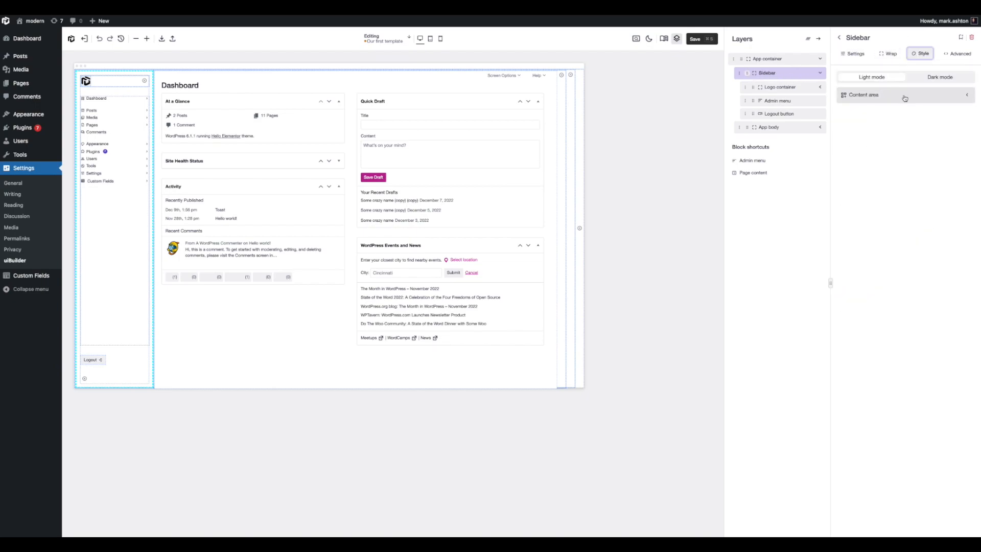
left_click(904, 96)
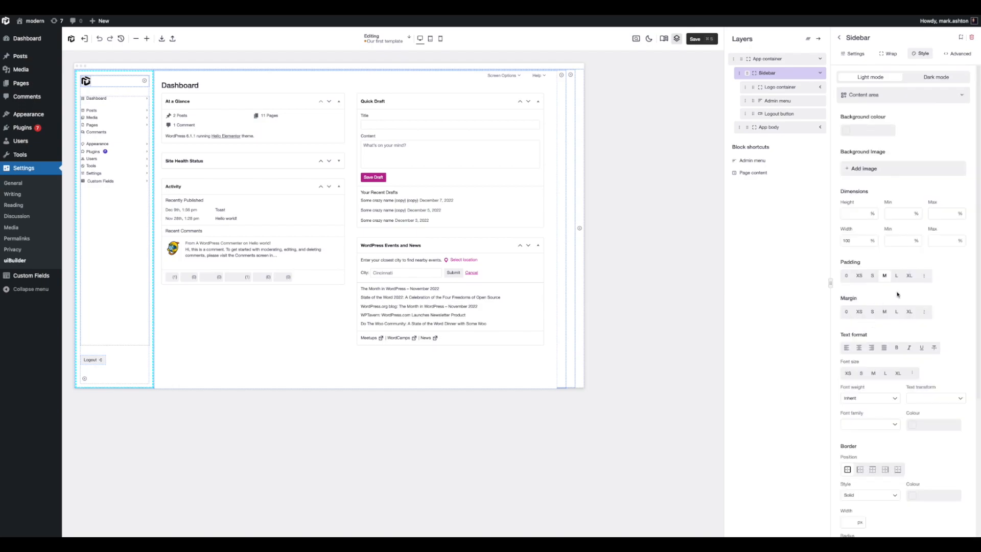
left_click(896, 276)
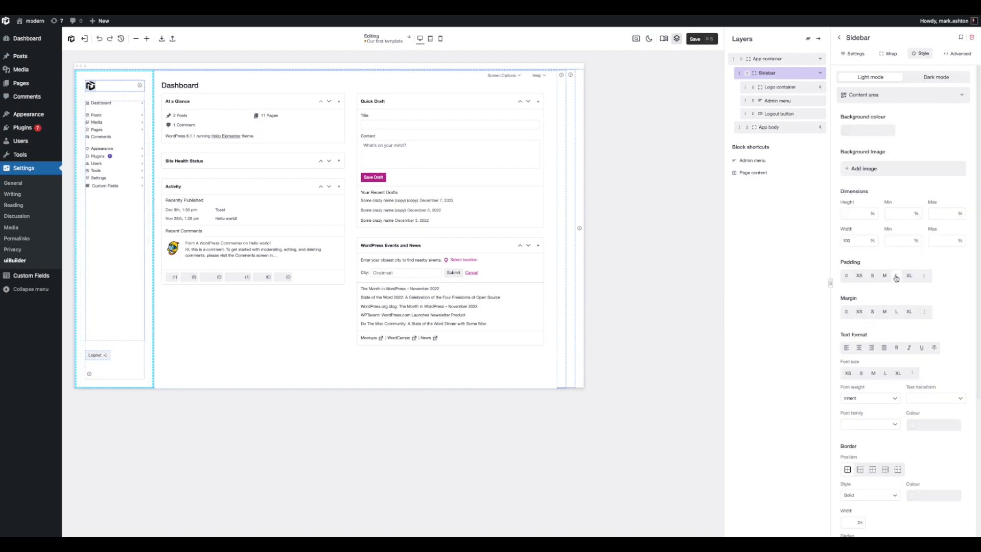
Turn on preview mode and test the admin menu by opening Posts and returning to the main menu
left_click(636, 40)
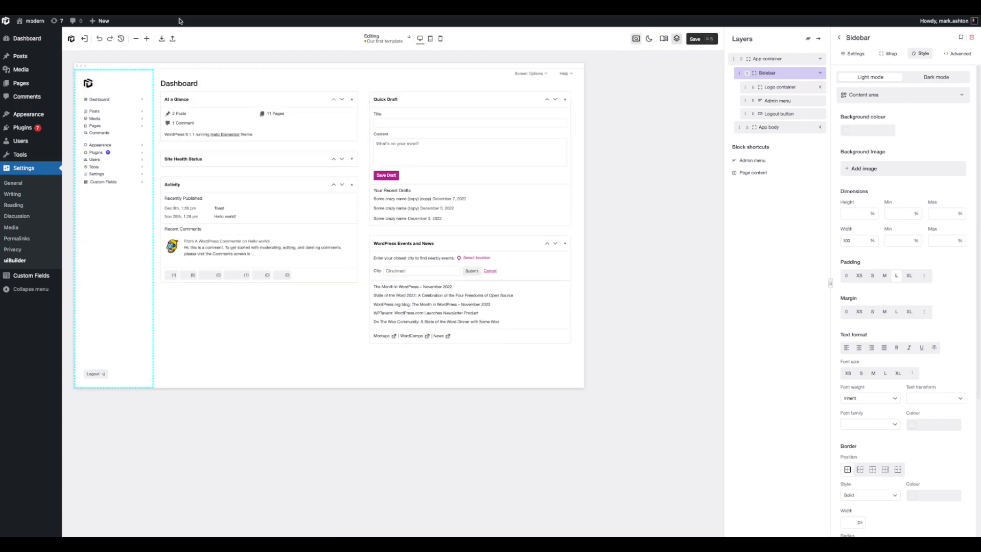
left_click(95, 113)
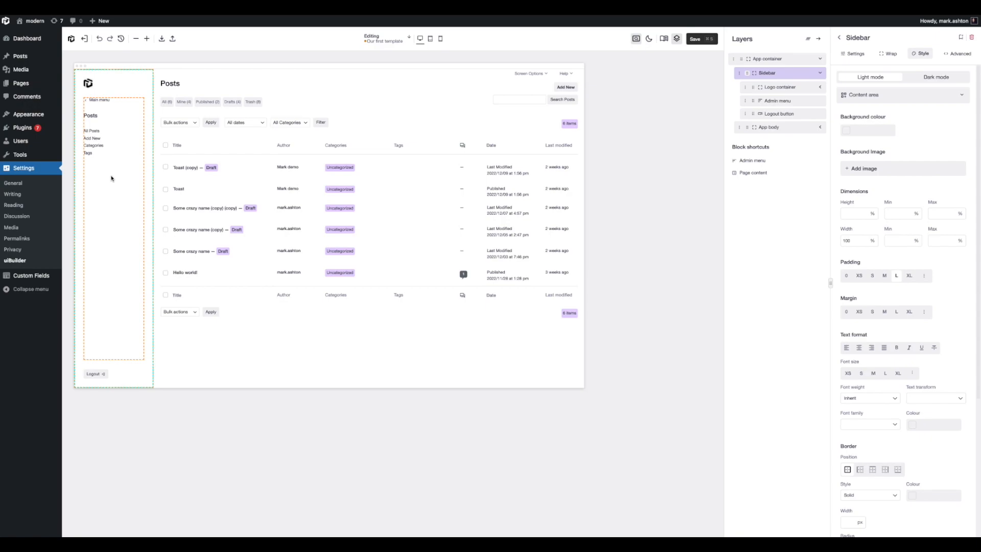
left_click(104, 102)
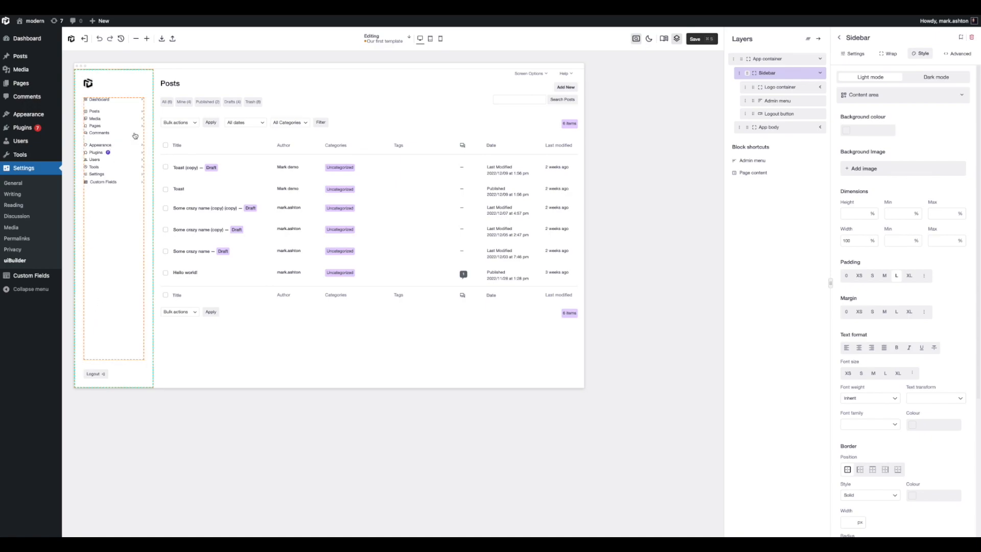
Set the Admin menu block's menu style to Inline and test it by opening Media in the preview
right_click(109, 217)
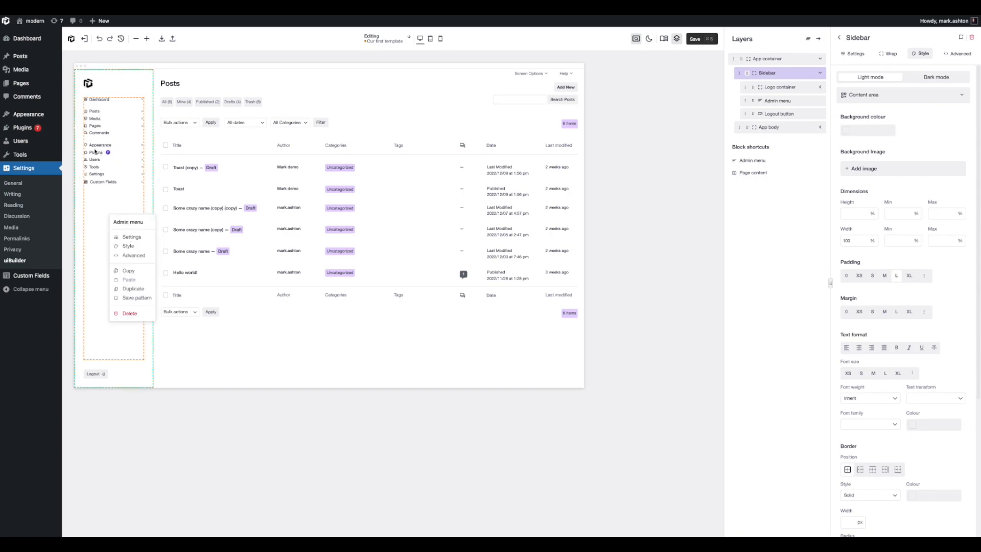
left_click(125, 237)
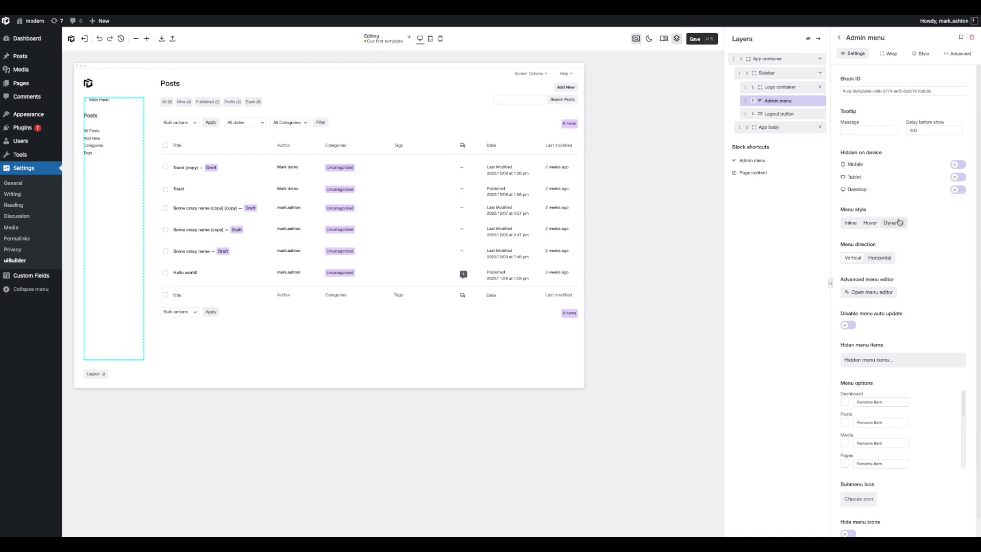
left_click(850, 224)
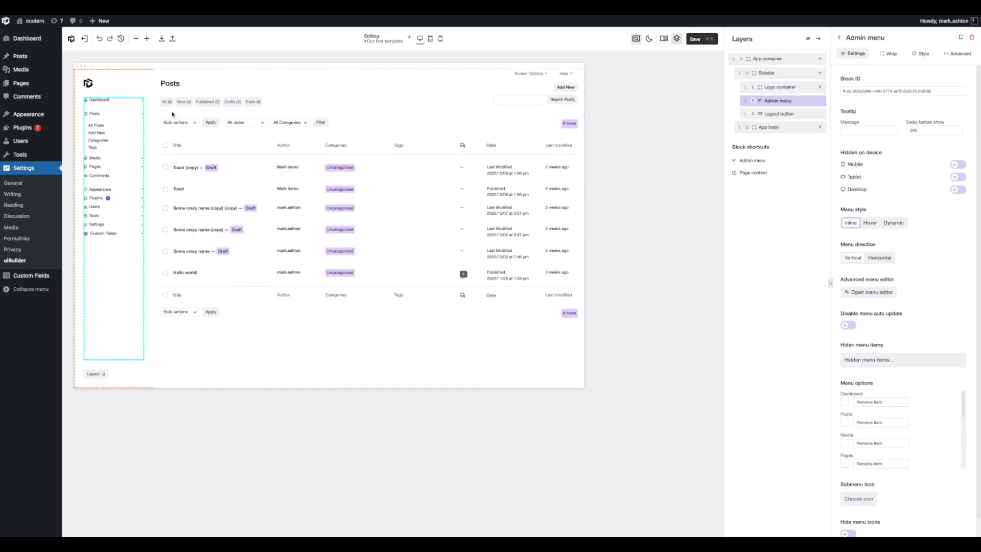
left_click(103, 159)
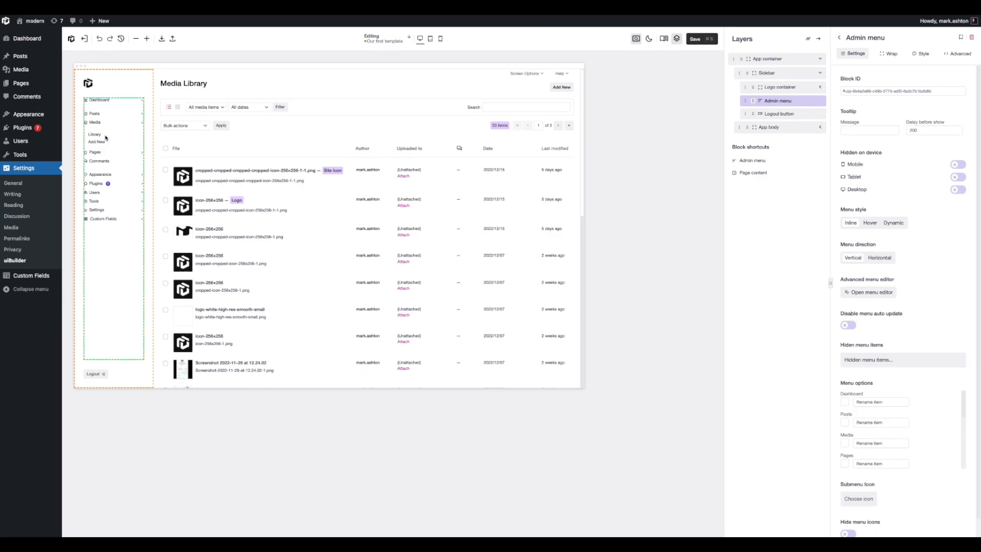
Style the Admin menu's active menu headers with bold text and the --uip-text-color-emphasis text colour
left_click(147, 38)
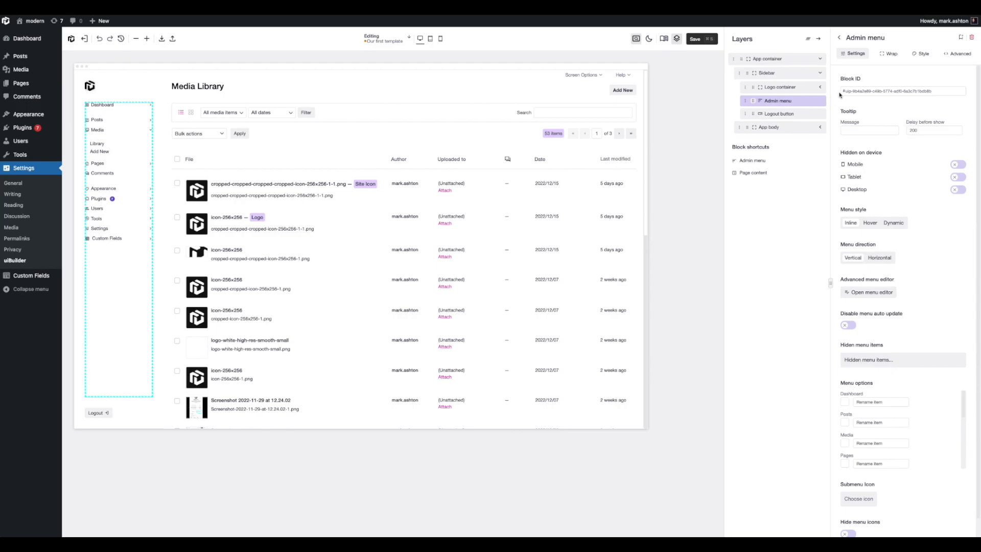
left_click(920, 54)
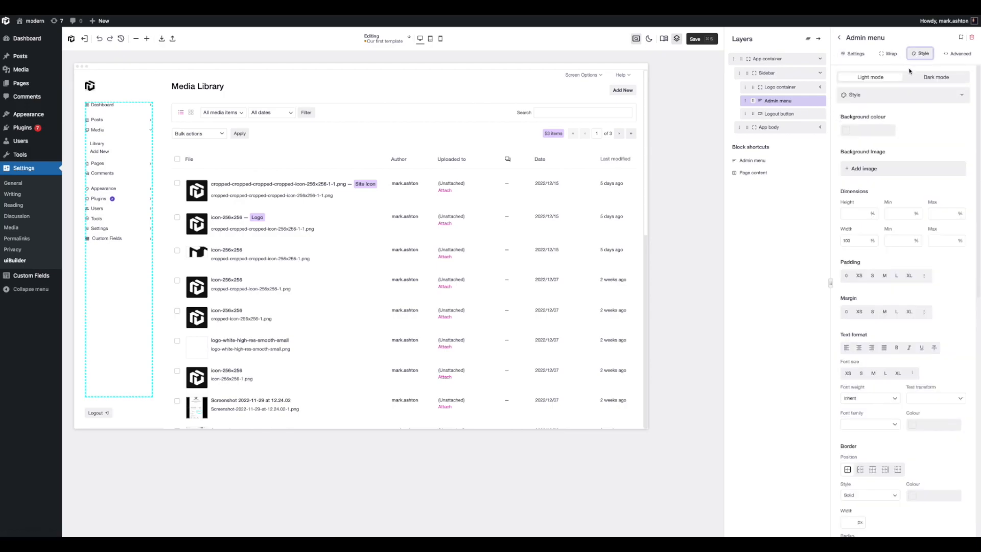
left_click(911, 98)
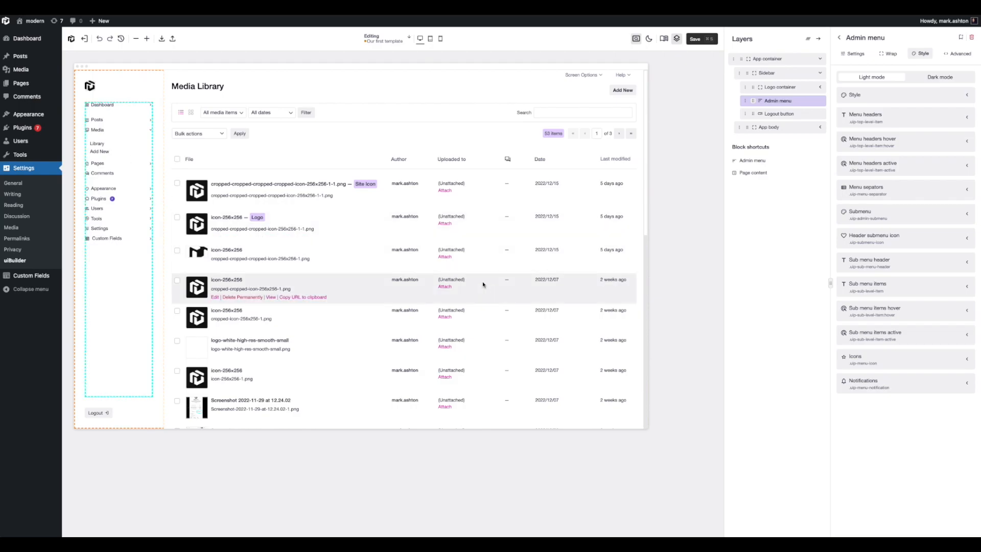
left_click(919, 169)
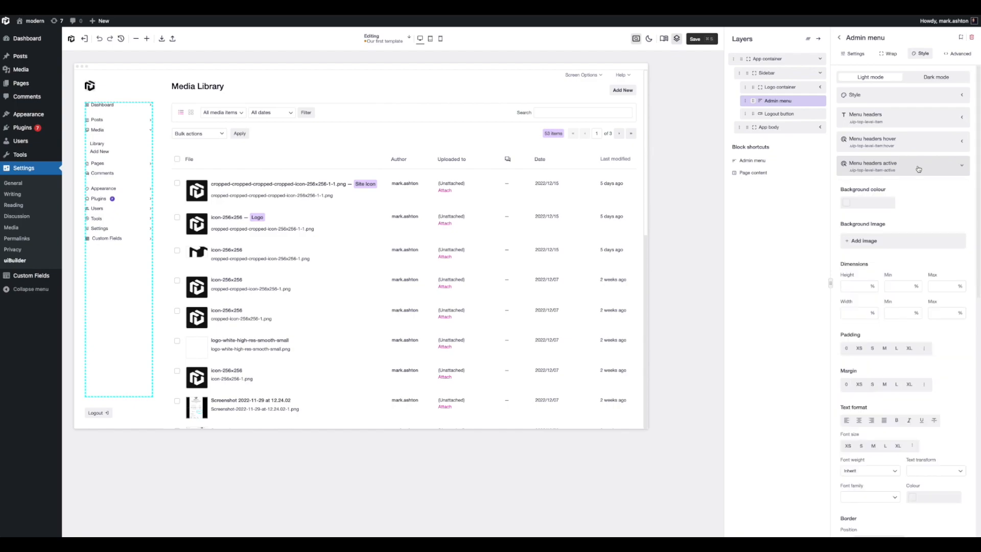
scroll(934, 259, "down", 3)
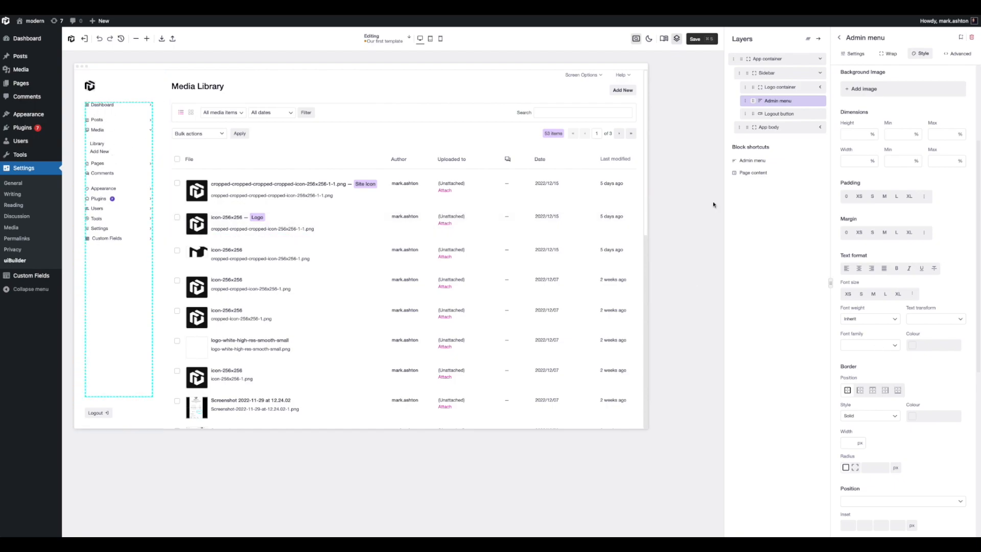
left_click(897, 270)
scroll(920, 224, "down", 3)
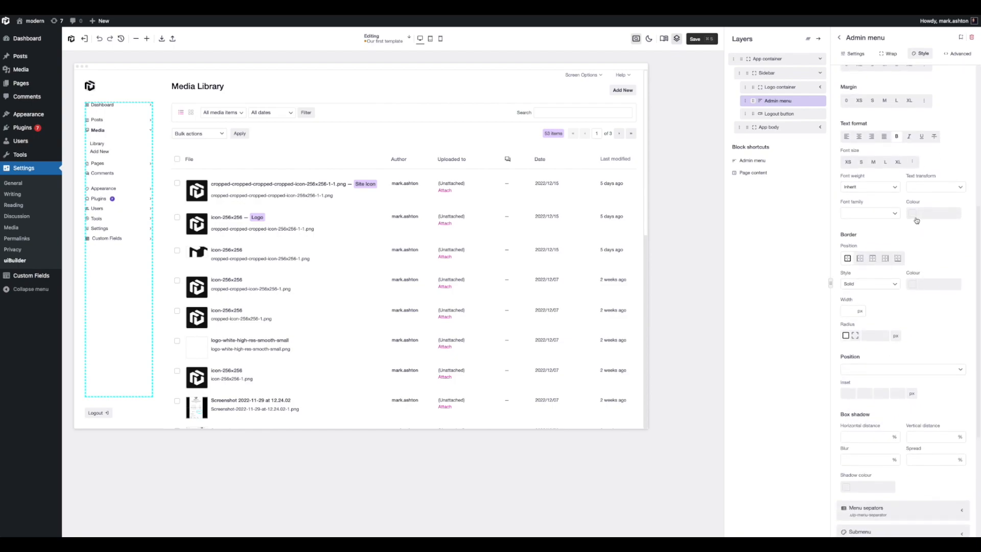
left_click(915, 219)
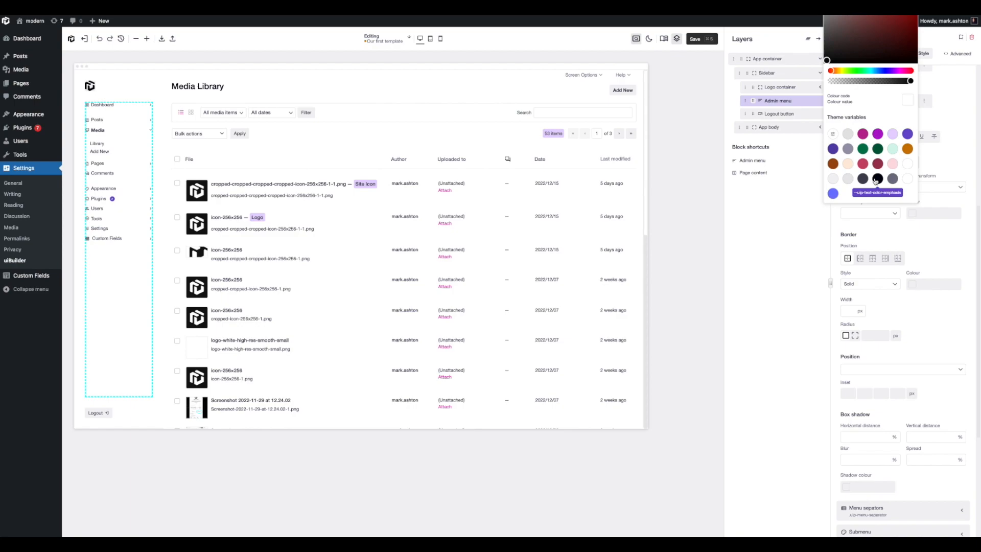
left_click(875, 179)
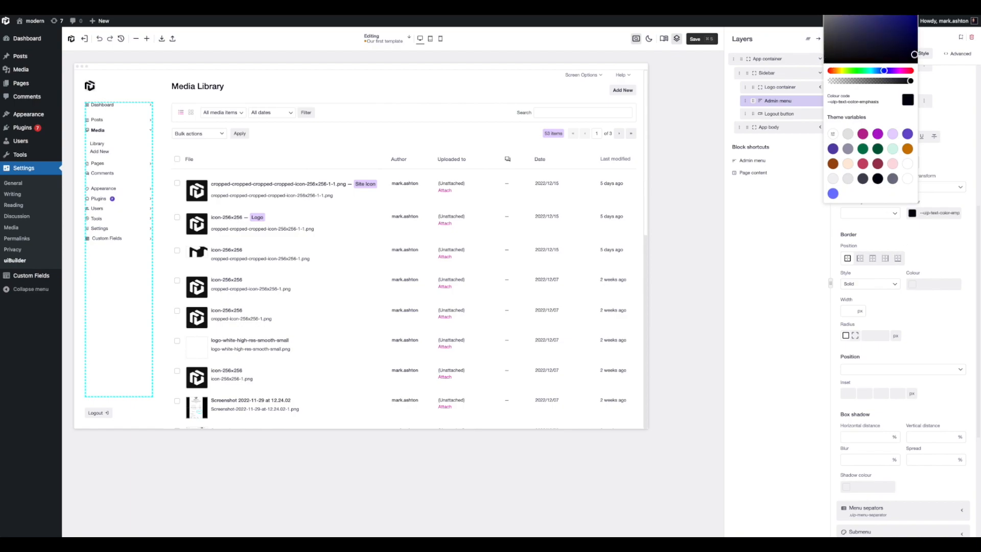
left_click(939, 241)
scroll(939, 236, "up", 5)
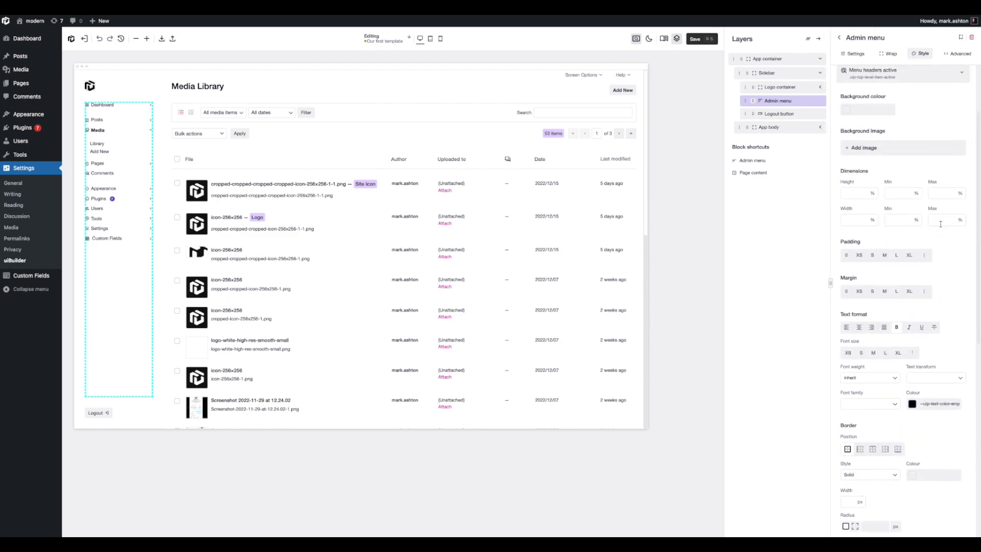
left_click(913, 166)
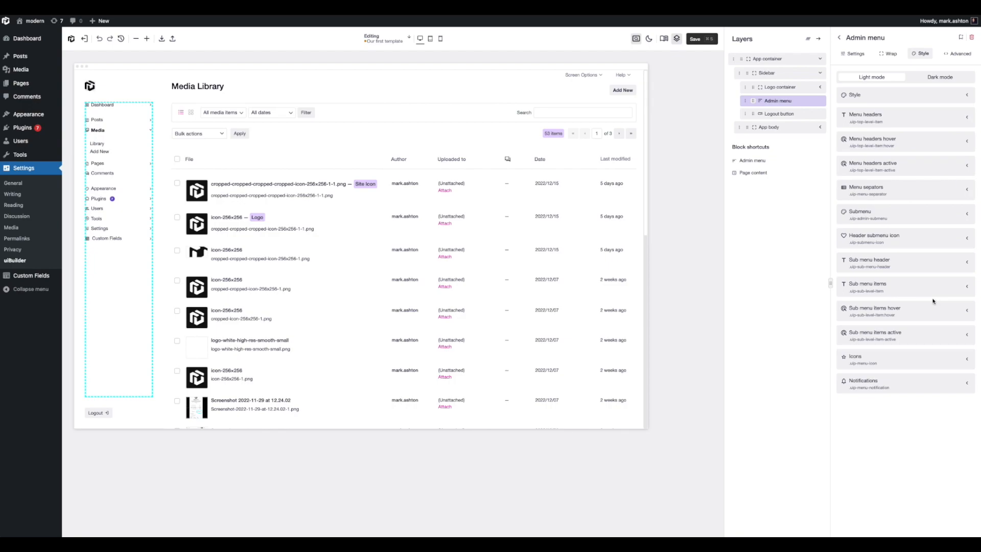
Style the active sub menu items with bold text and the --uip-text-color-emphasis colour, and test them by opening Plugins and Tools
left_click(920, 333)
scroll(919, 333, "down", 5)
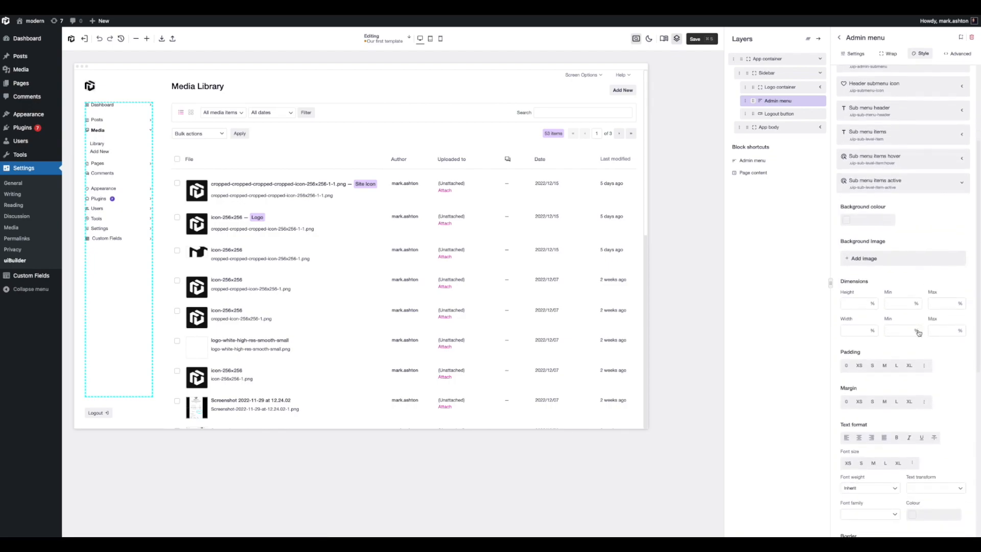
scroll(919, 333, "down", 2)
left_click(898, 295)
left_click(913, 373)
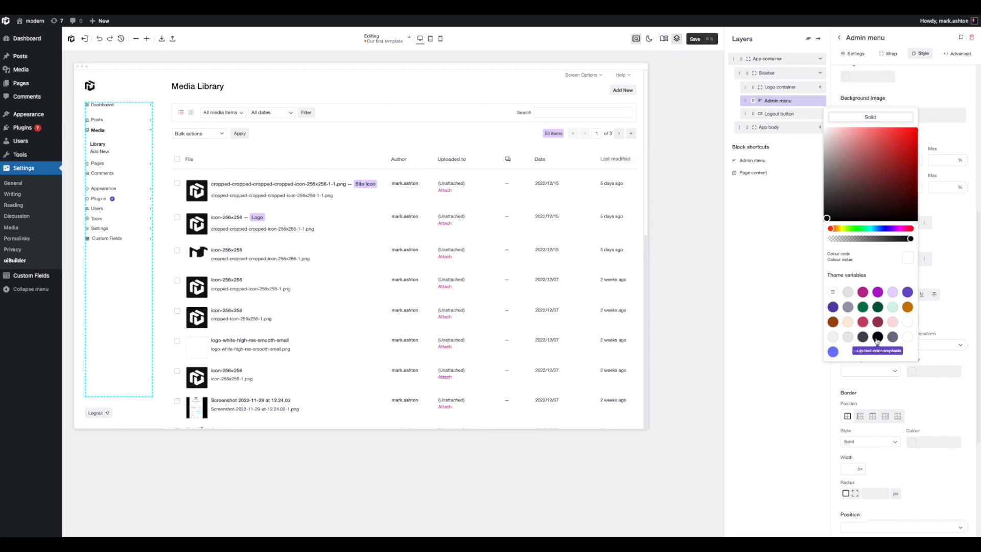
left_click(877, 339)
left_click(958, 304)
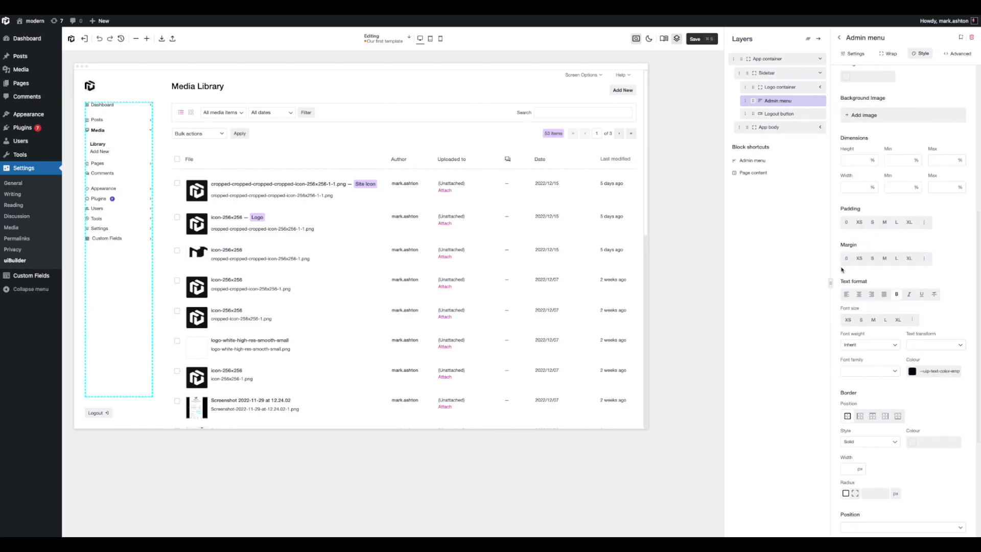
left_click(102, 202)
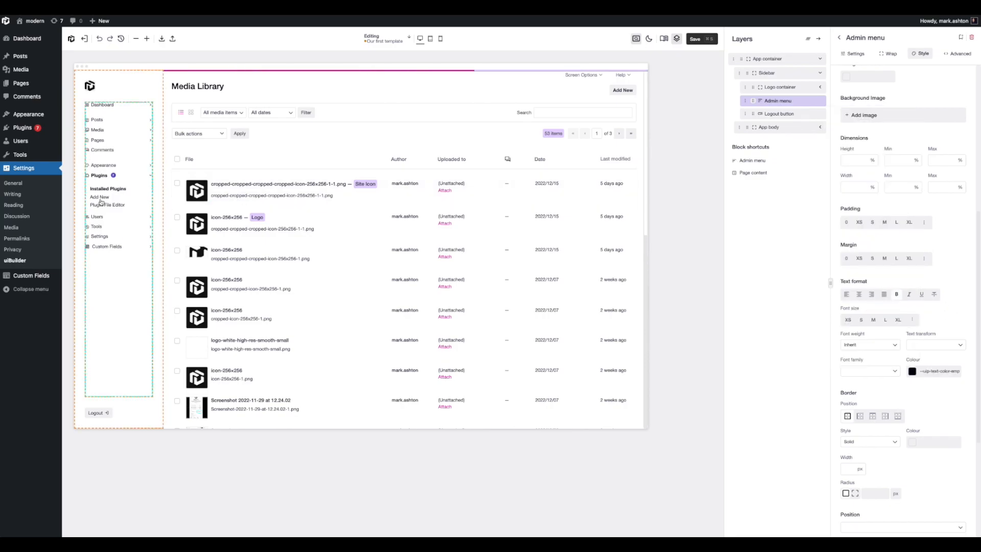
left_click(98, 227)
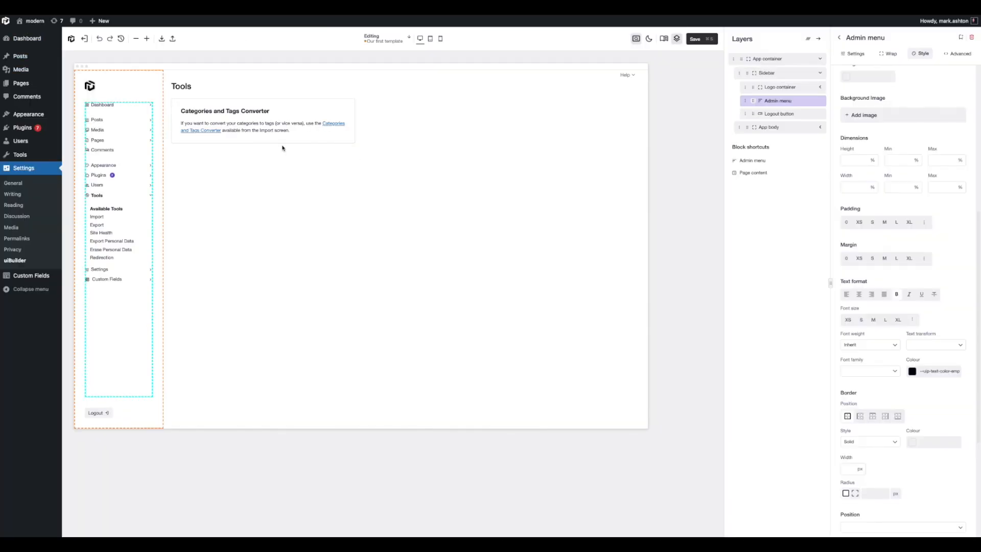
Set the font size of the Admin menu's icons to L and reselect the Admin menu block
scroll(872, 116, "up", 3)
scroll(872, 116, "up", 5)
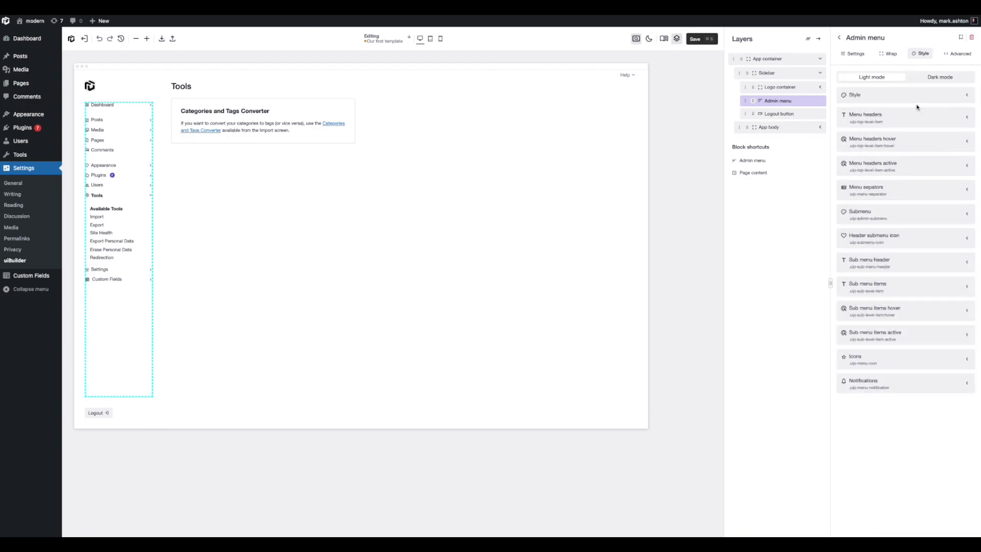
scroll(911, 366, "down", 8)
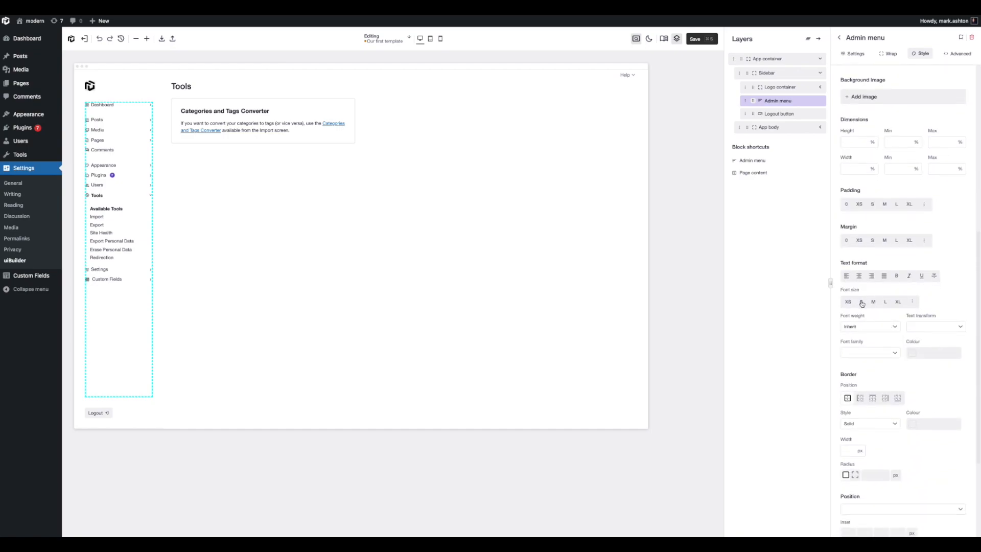
left_click(863, 303)
left_click(873, 302)
left_click(885, 302)
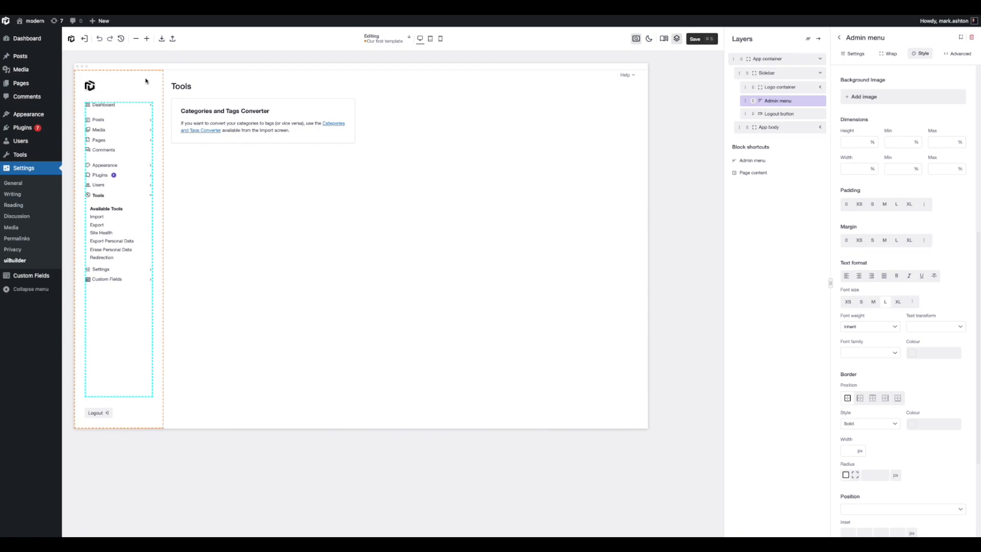
left_click(148, 96)
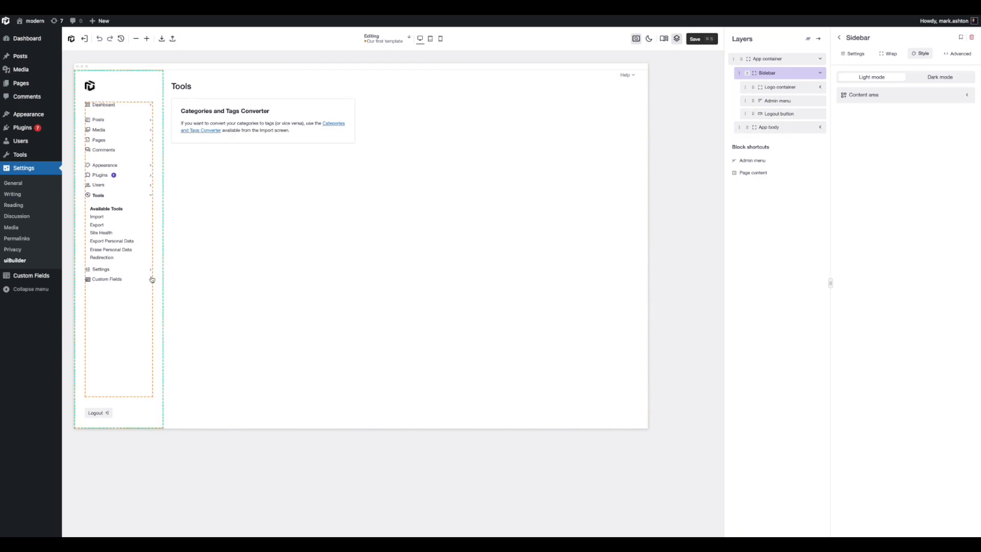
left_click(128, 340)
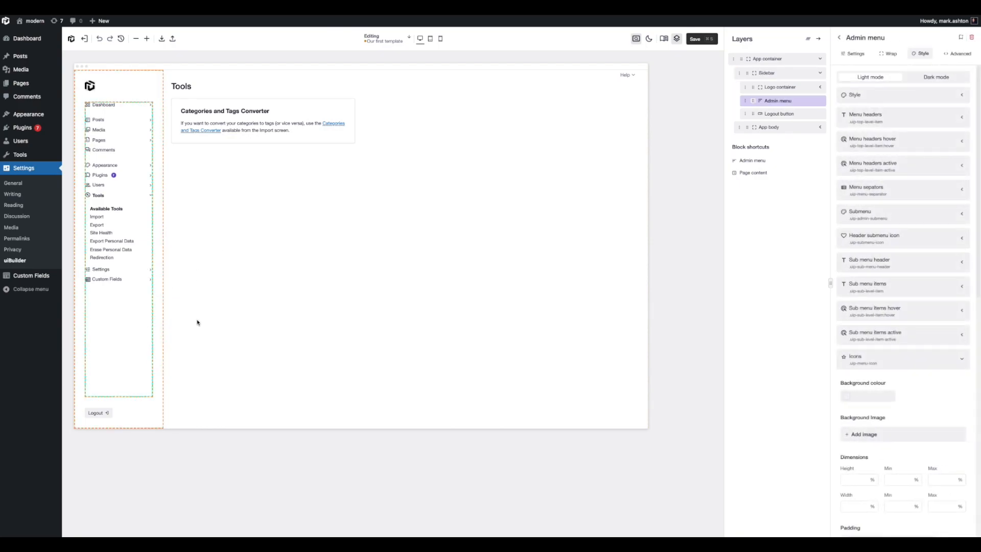
Choose the plus icon from the "ADD" search results as the Admin menu block's submenu icon
left_click(855, 54)
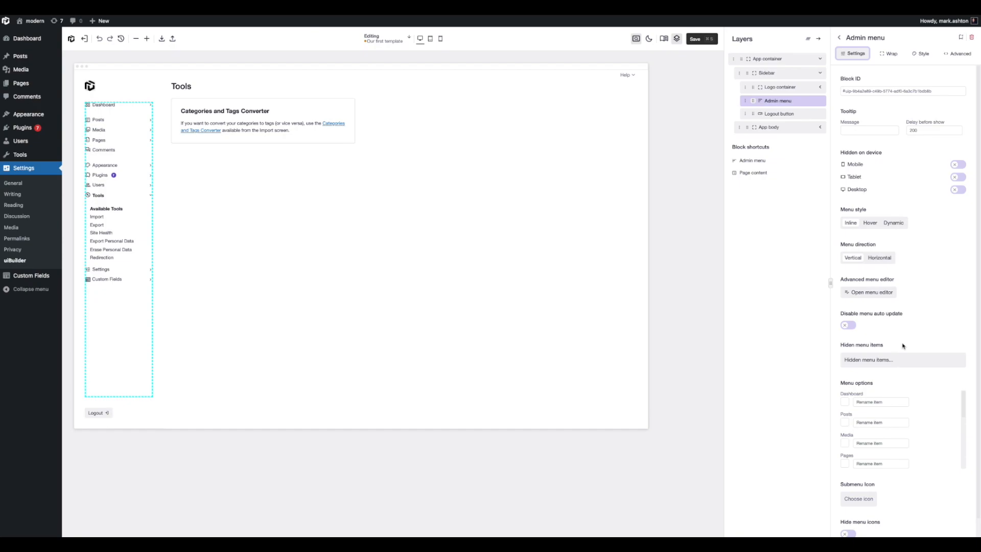
scroll(902, 307, "down", 1)
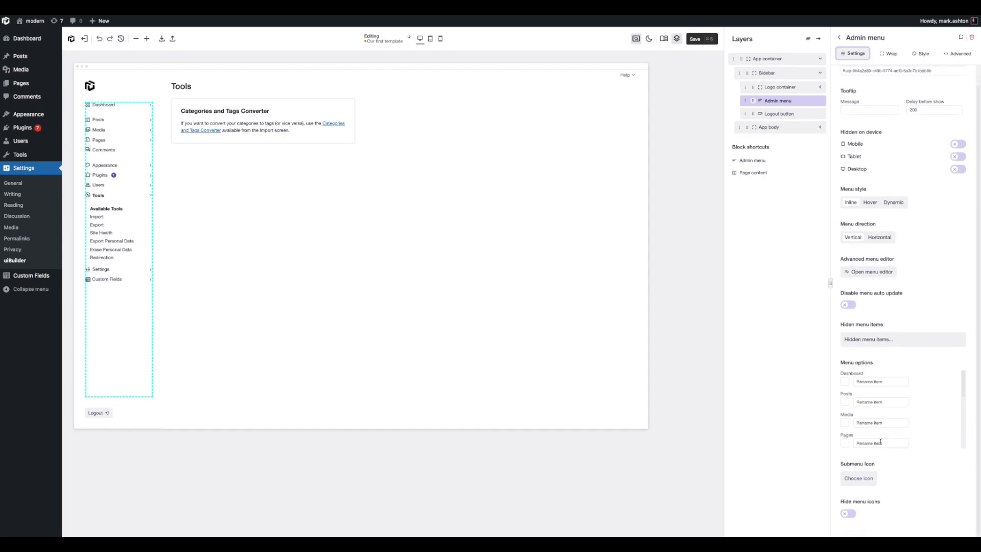
left_click(861, 482)
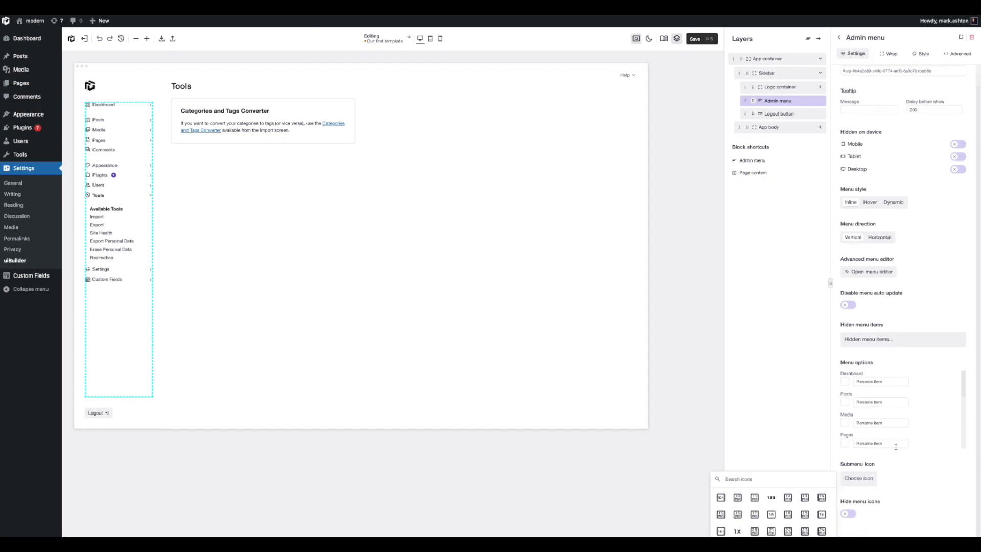
type("PLUS")
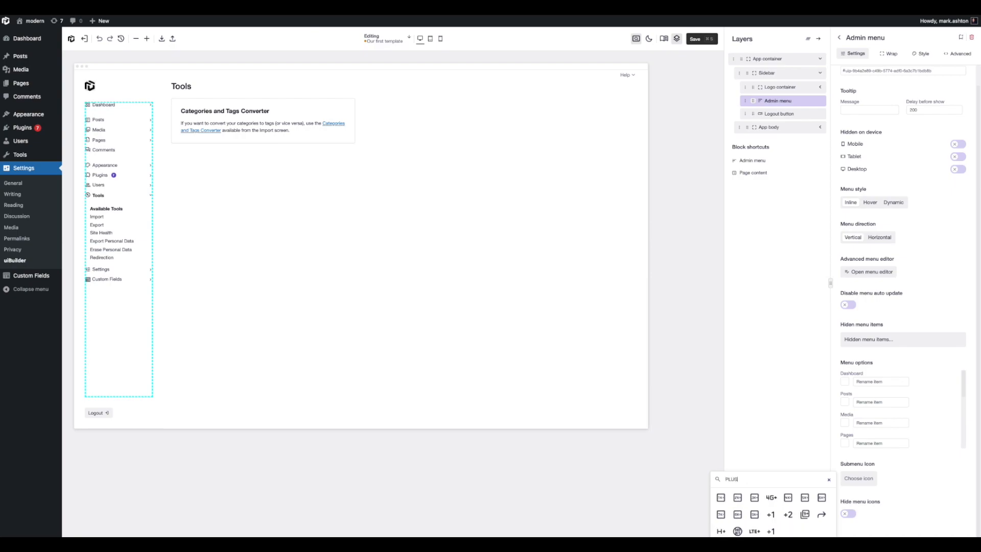
key("ctrl+a")
type("ADD")
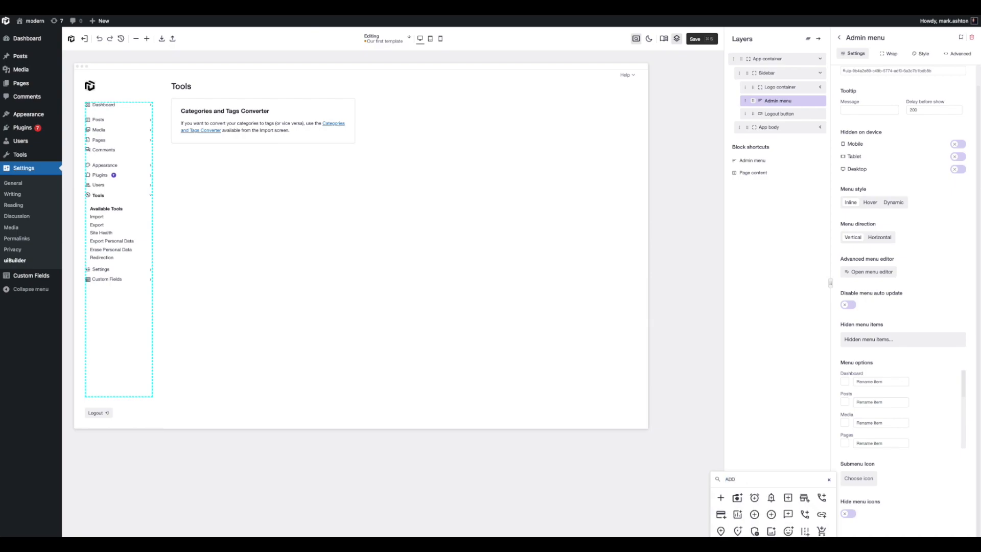
left_click(721, 498)
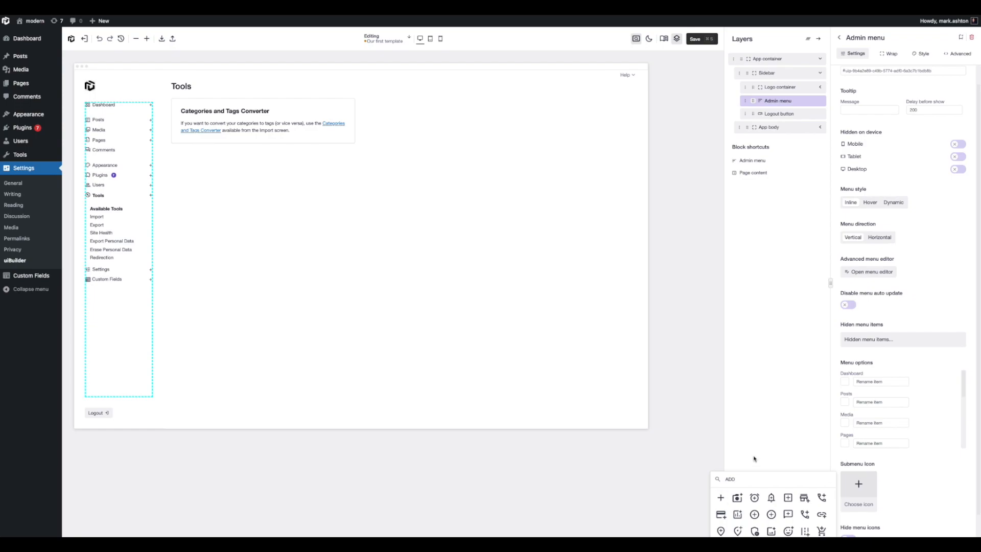
left_click(790, 423)
left_click(416, 116)
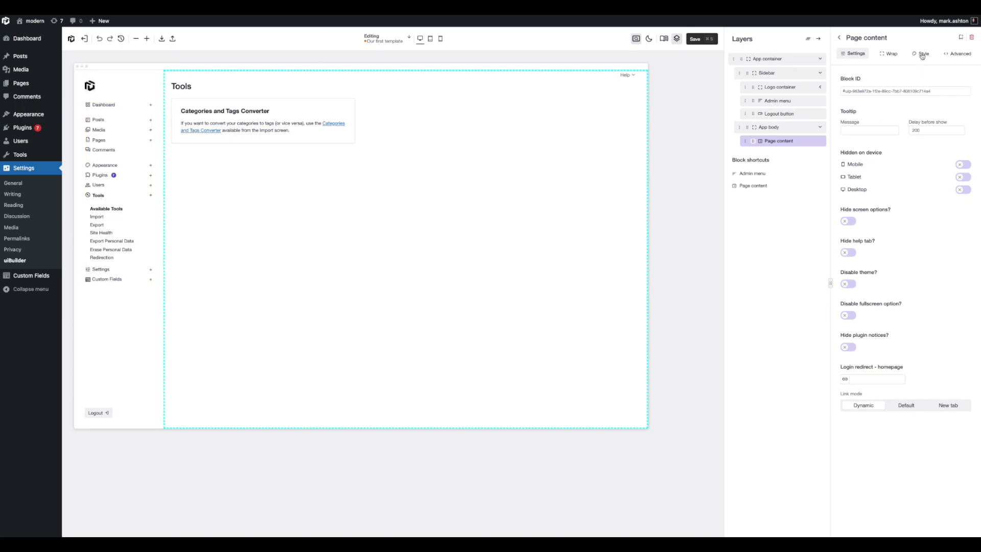
Give the Admin menu's icons a custom right margin of 5 px
left_click(786, 101)
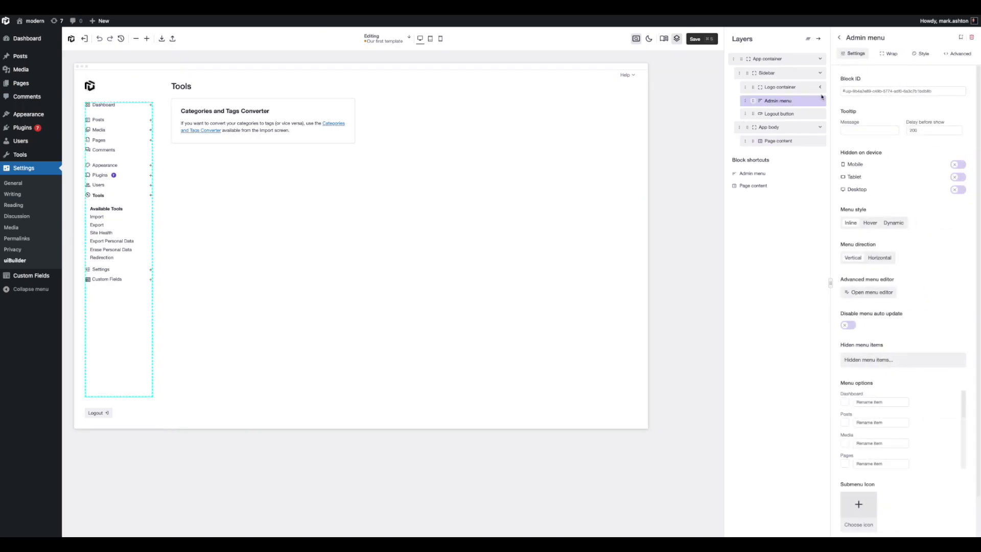
left_click(927, 55)
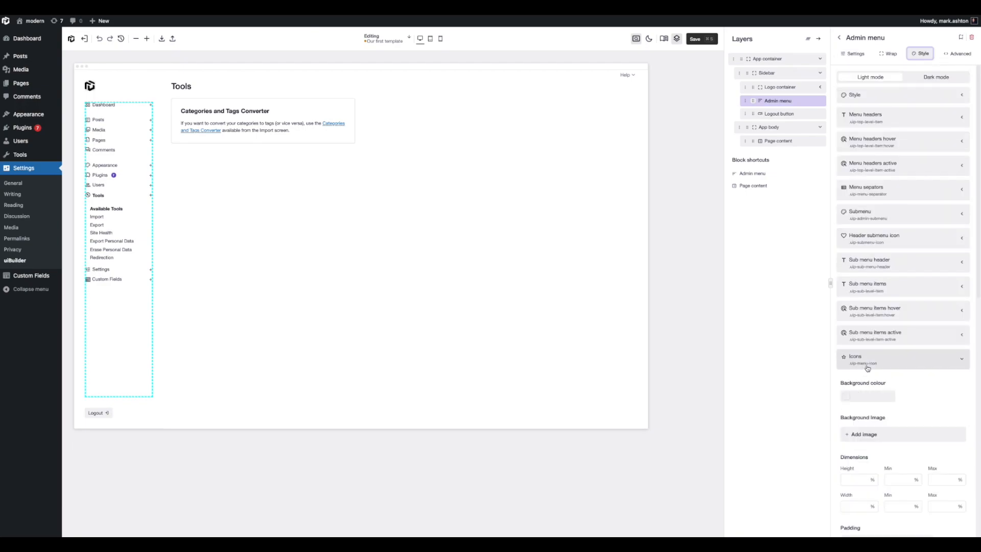
scroll(934, 367, "down", 5)
scroll(971, 369, "down", 2)
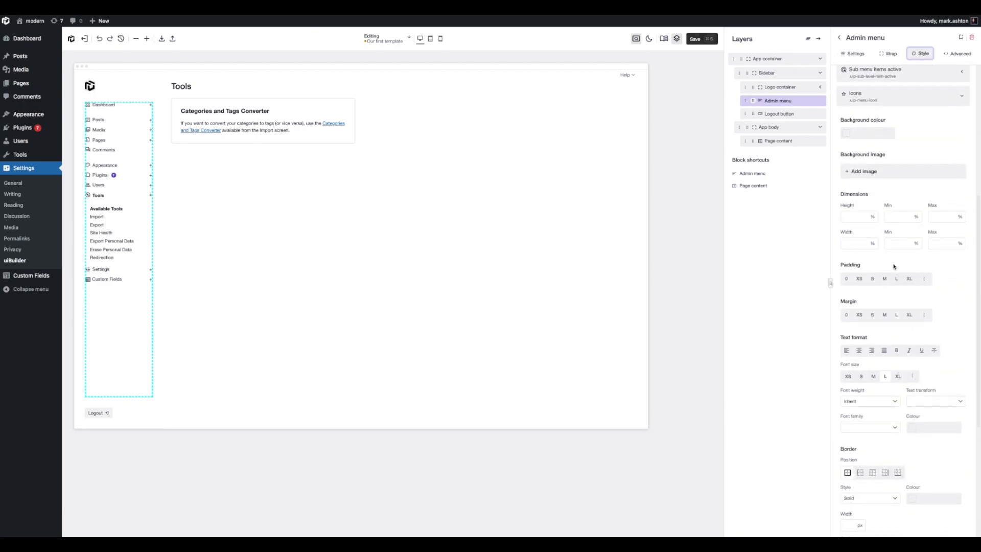
left_click(924, 315)
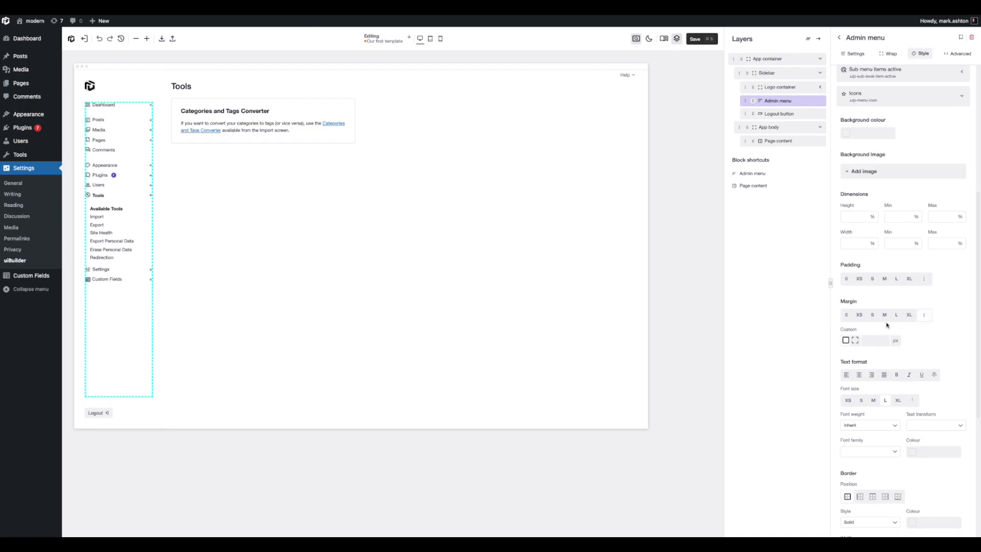
left_click(854, 341)
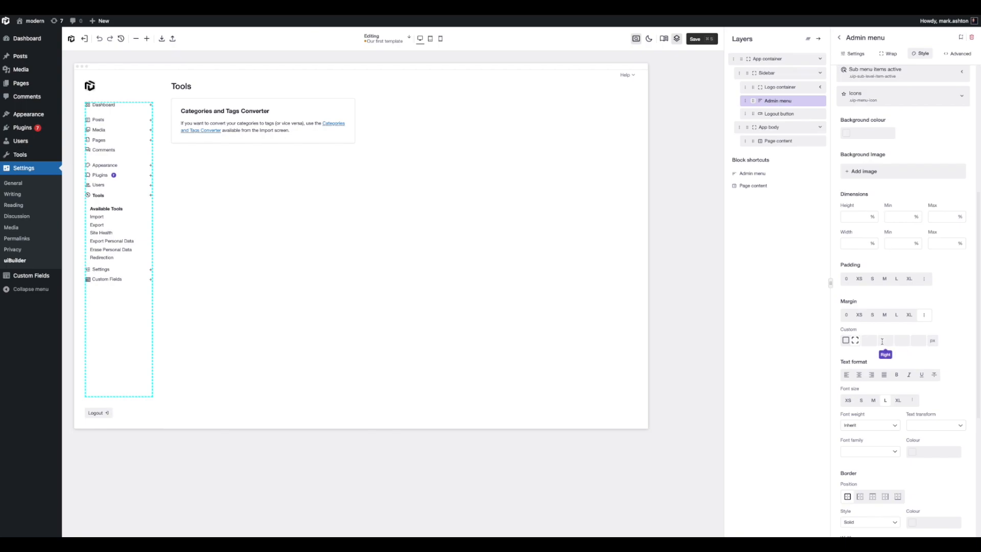
left_click(882, 341)
type("10")
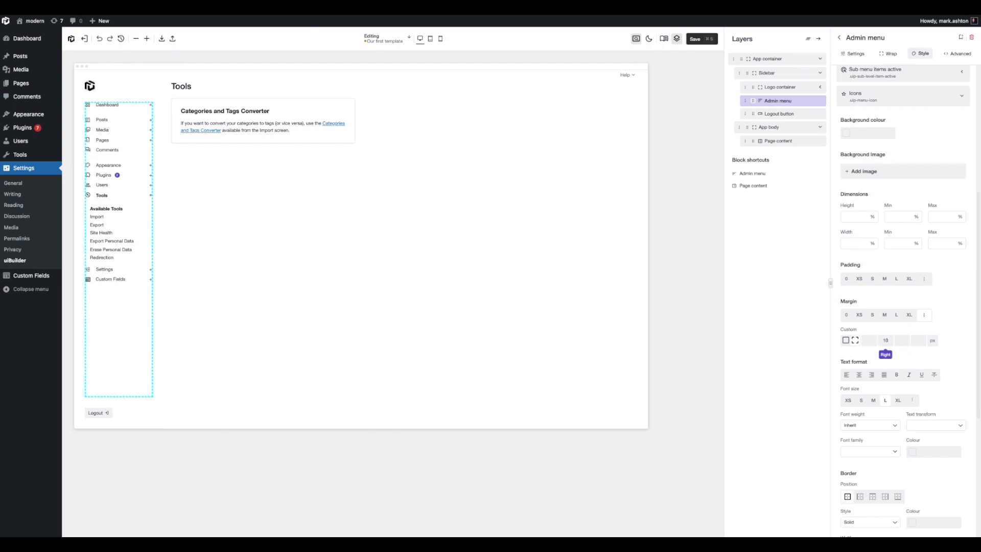
key("BackSpace")
key("BackSpace")
type("5")
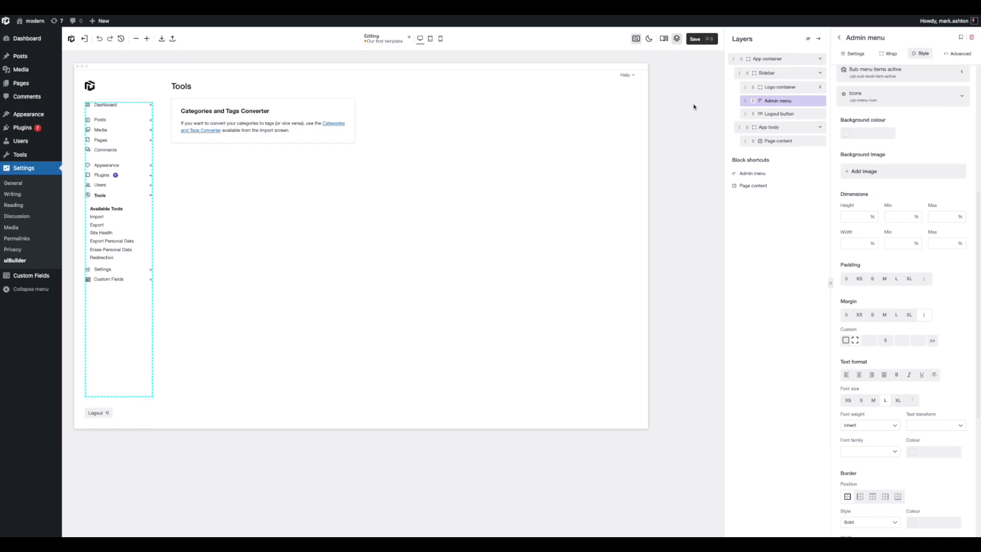
left_click(510, 111)
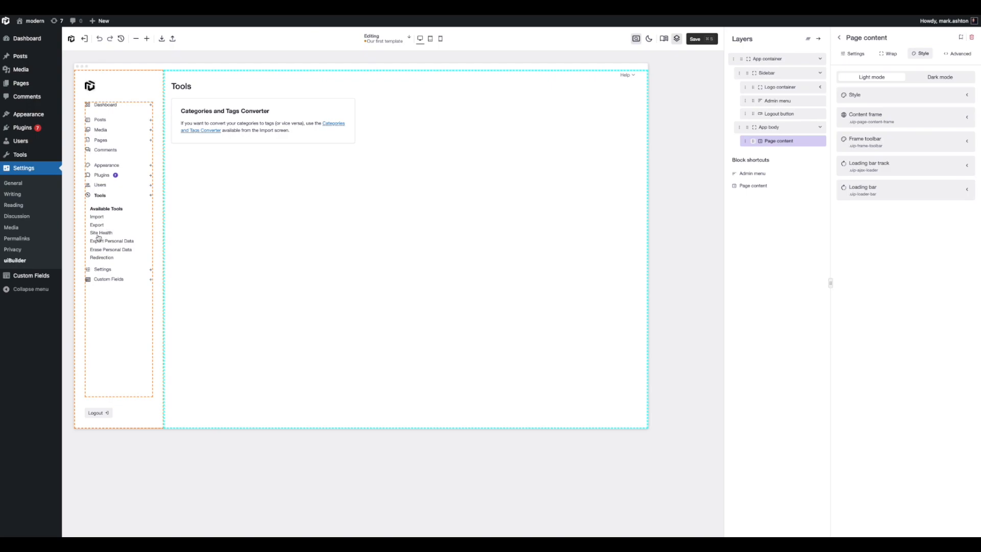
Indent the Admin menu's Submenu with a custom left margin of 27 px
right_click(140, 227)
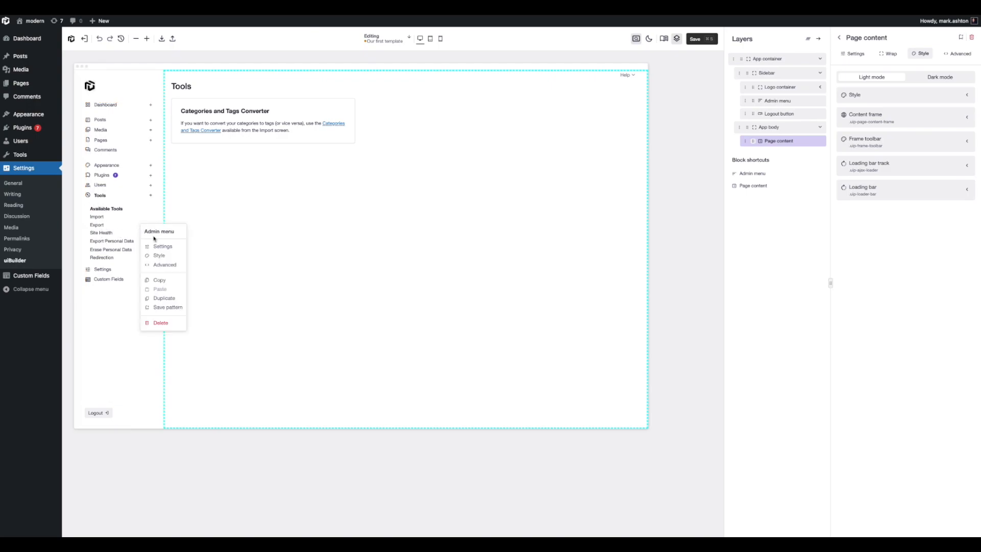
left_click(158, 248)
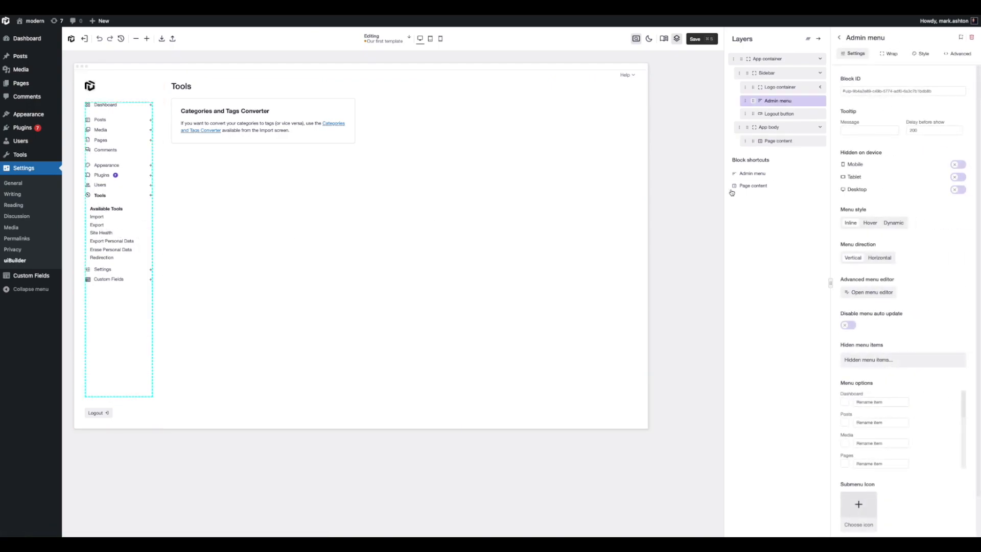
left_click(923, 54)
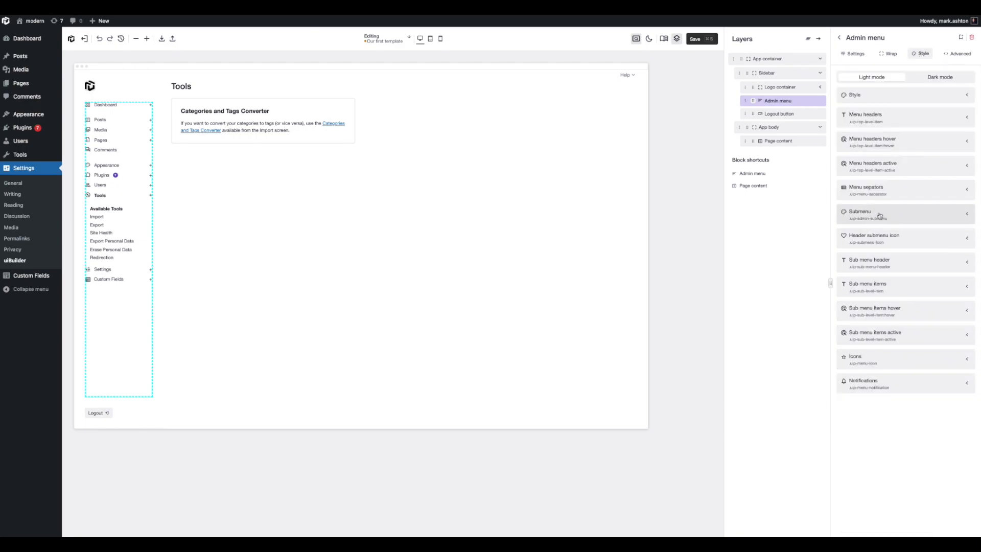
left_click(933, 220)
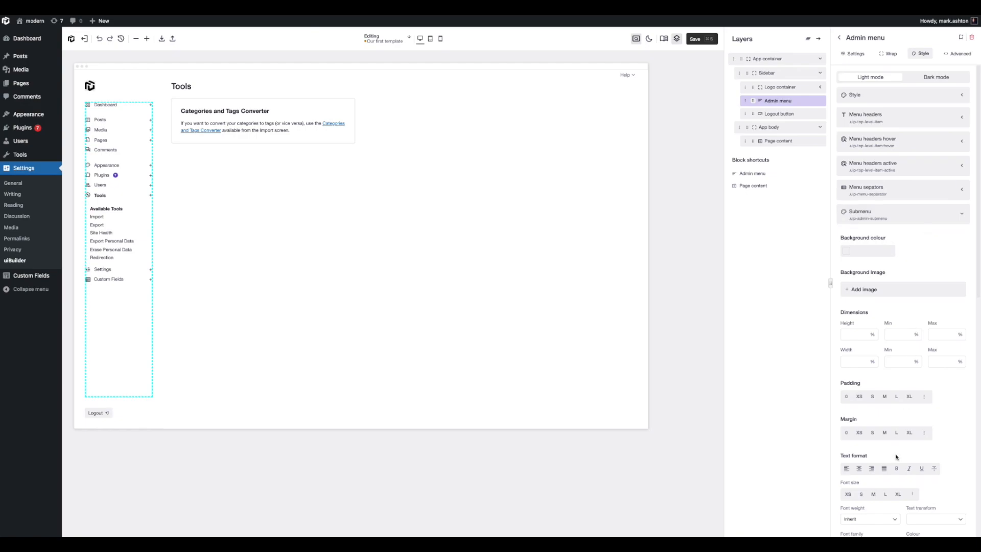
scroll(906, 409, "down", 2)
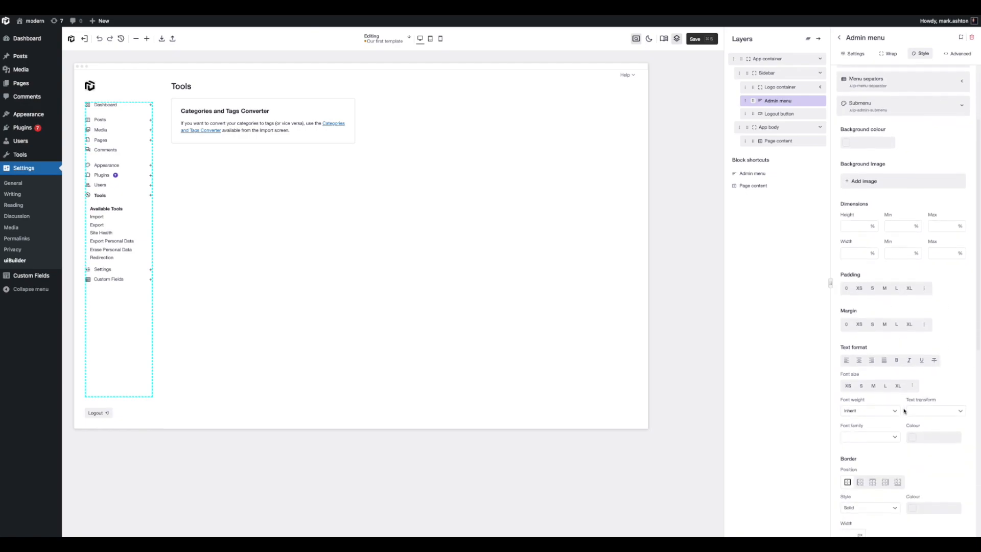
left_click(927, 325)
left_click(856, 350)
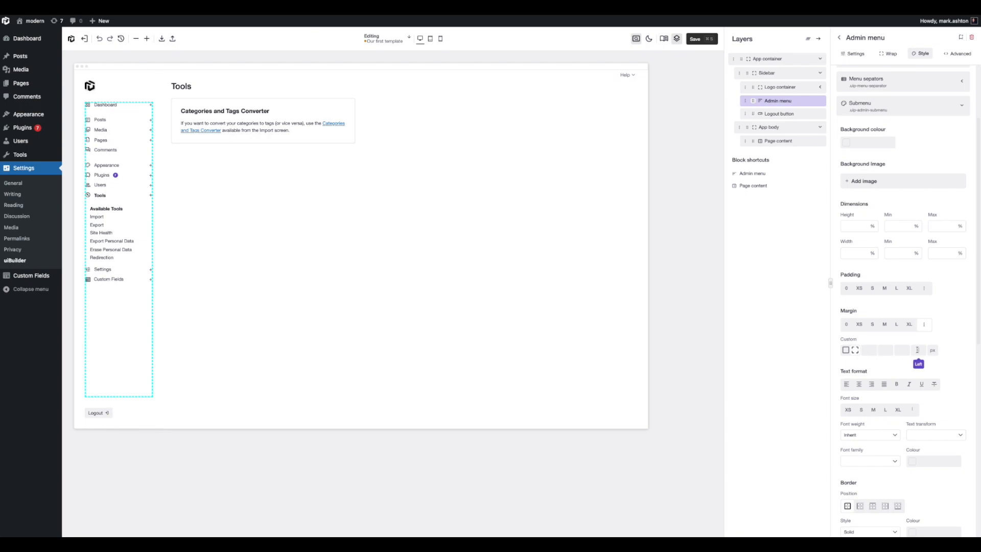
left_click(920, 350)
type("10")
key("BackSpace")
key("BackSpace")
type("30")
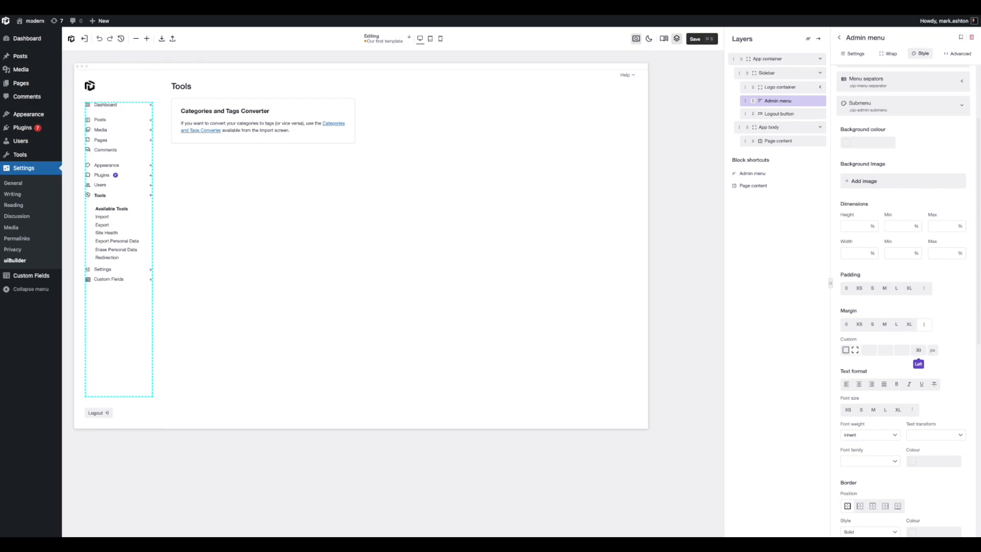
key("BackSpace")
key("BackSpace")
type("20")
key("BackSpace")
type("27")
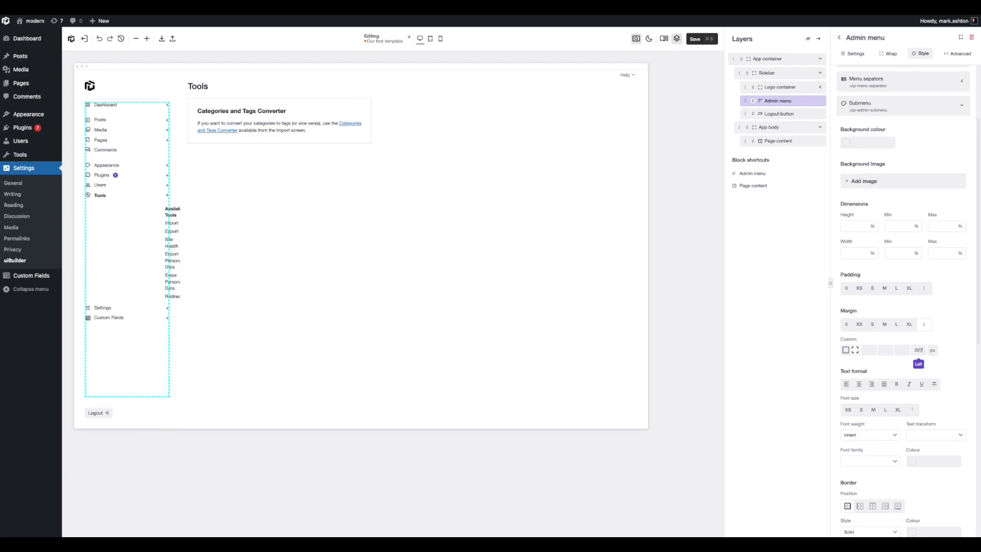
key("BackSpace")
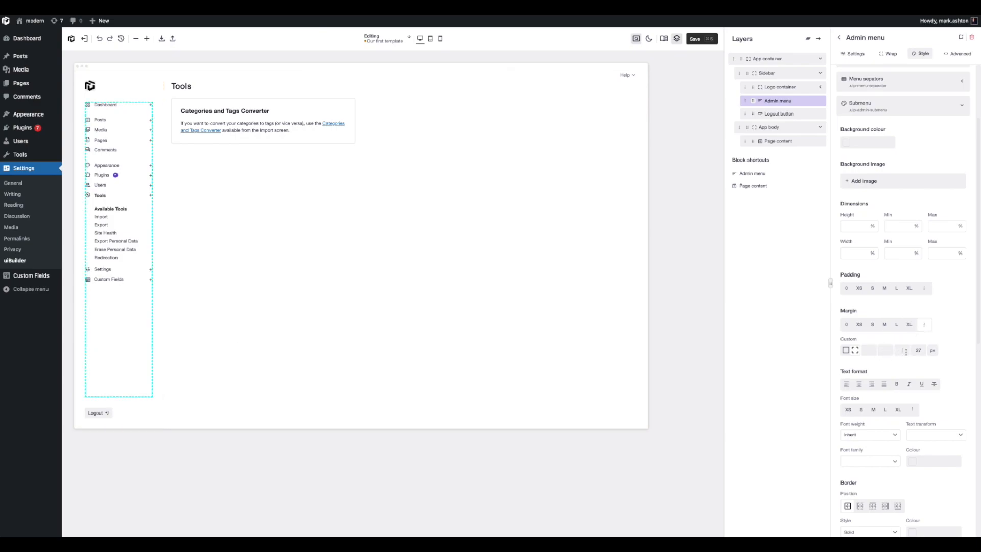
Set the bottom margin of the Admin menu's Submenu to 30 px
type("20")
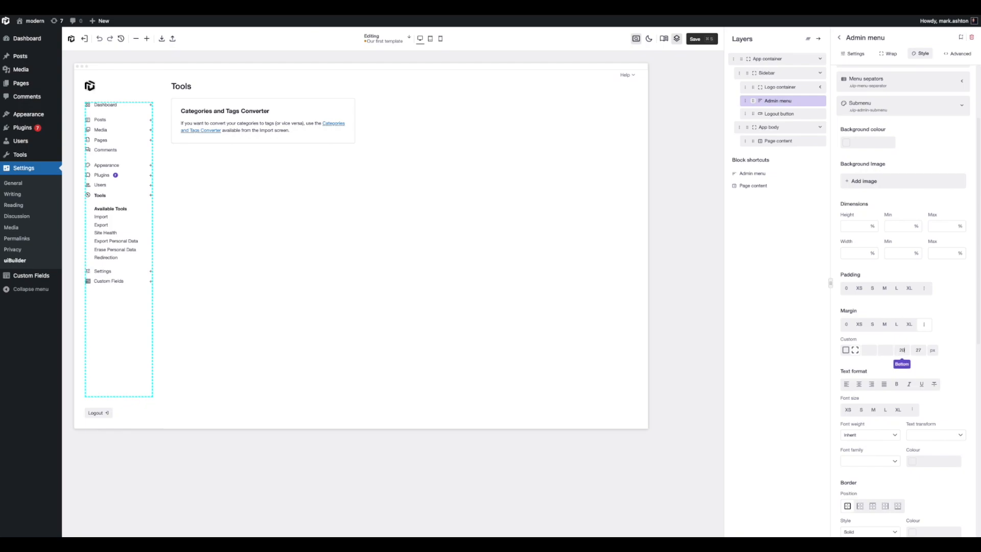
key("BackSpace")
key("BackSpace")
type("30")
left_click(573, 175)
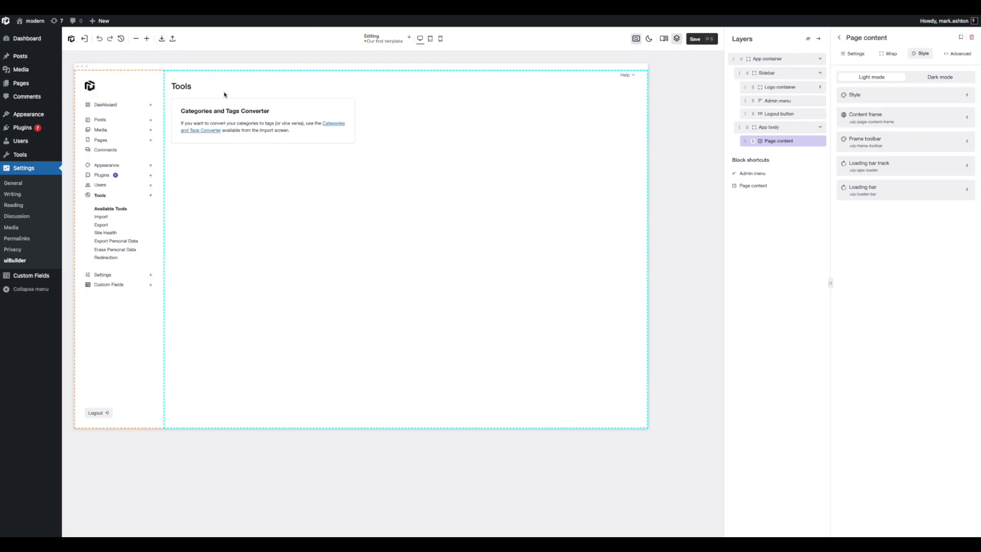
Find the Slide out panel block and add it to the Logo container below the App logo
left_click(147, 91)
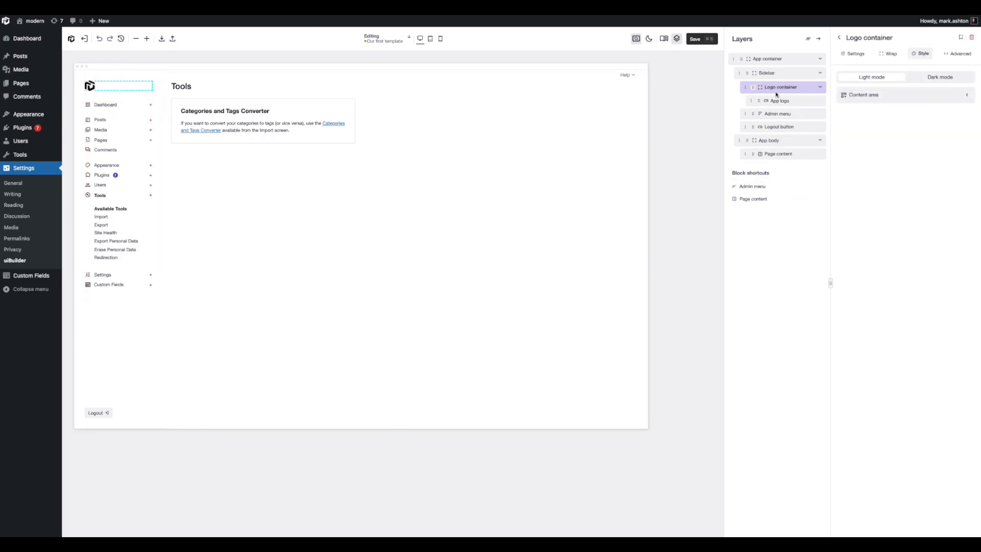
left_click(838, 39)
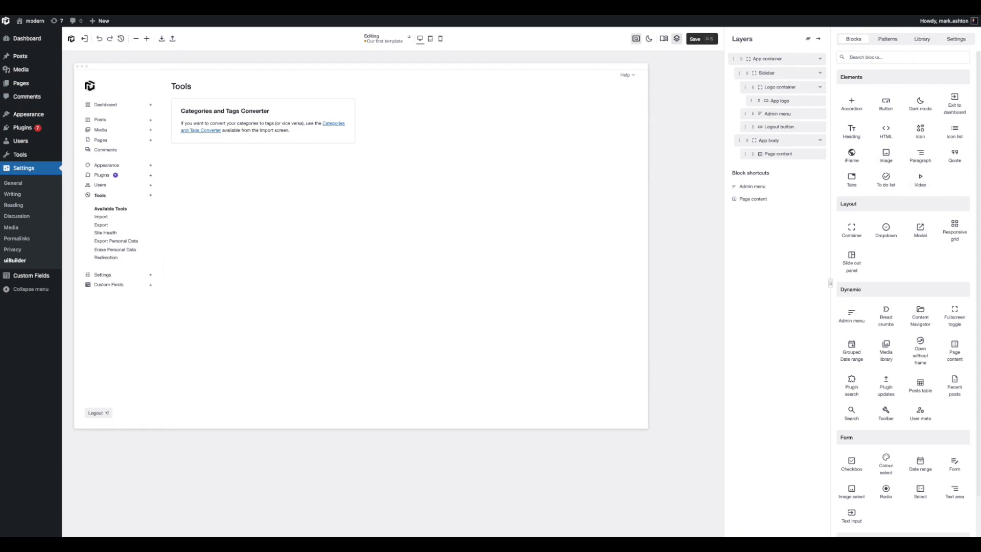
type("SLIDE")
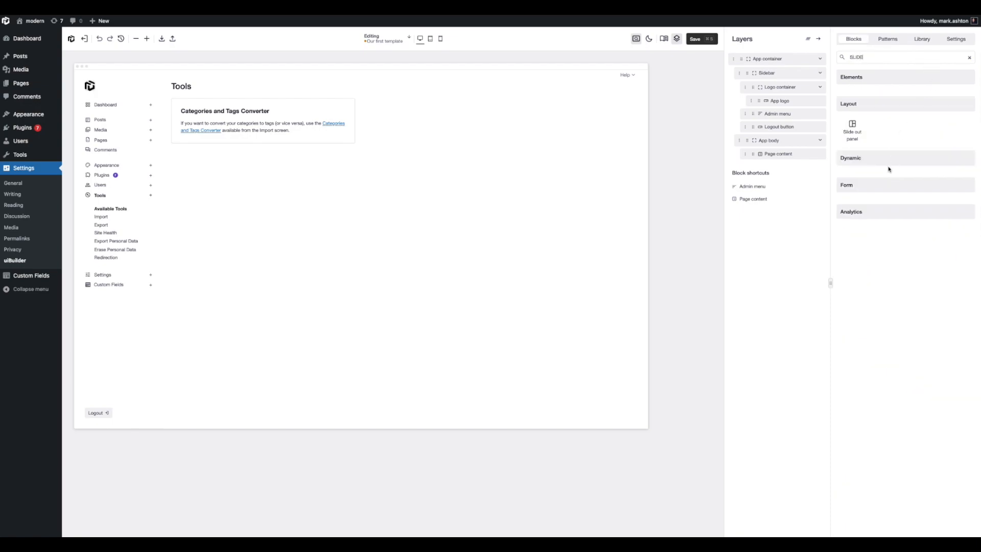
left_click_drag(862, 136, 814, 106)
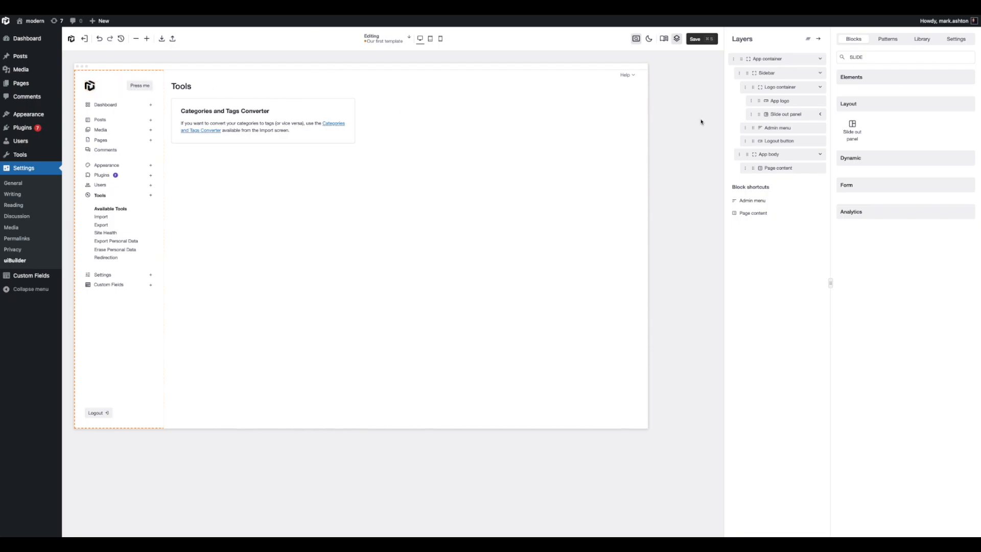
Clear the Slide out panel block's trigger text so that the field is empty
left_click(790, 117)
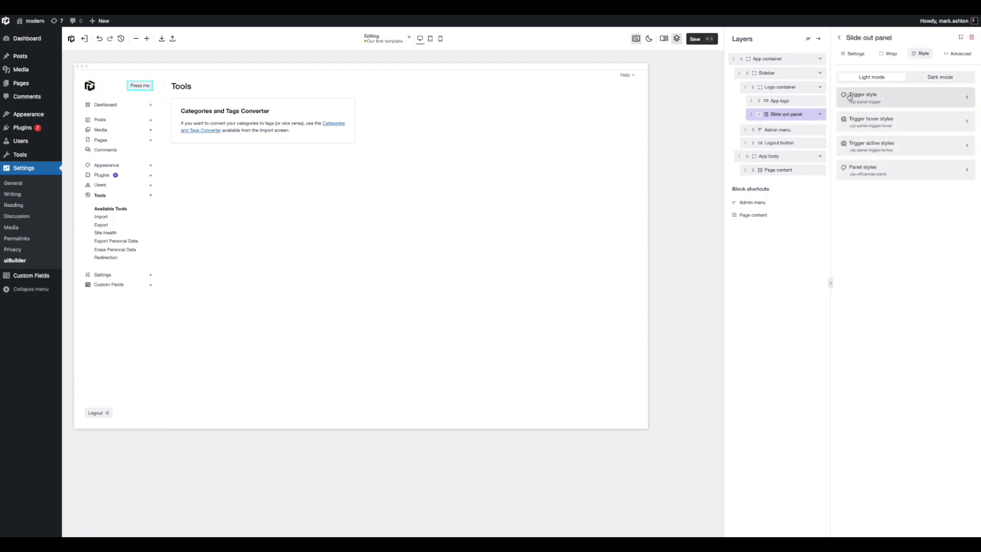
left_click(854, 54)
left_click(871, 222)
key("ctrl+a")
key("BackSpace")
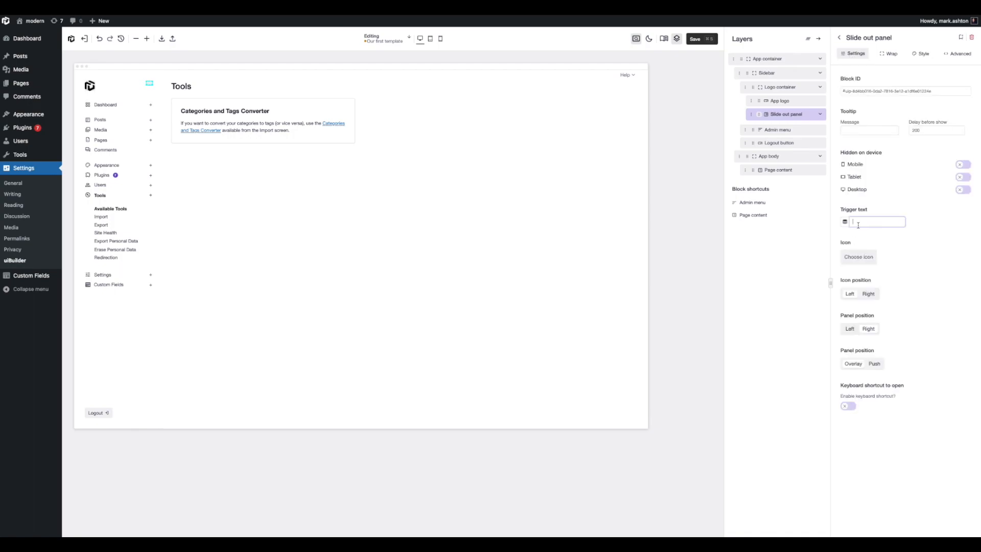
Set the Slide out panel's trigger icon to the plain magnifying glass found by searching for "SEAR"
left_click(859, 258)
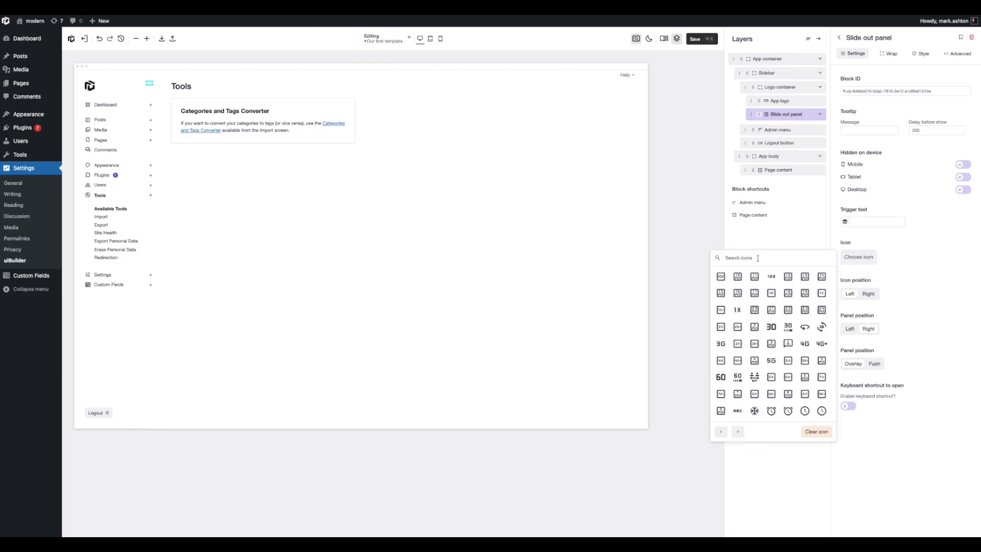
type("SEAR")
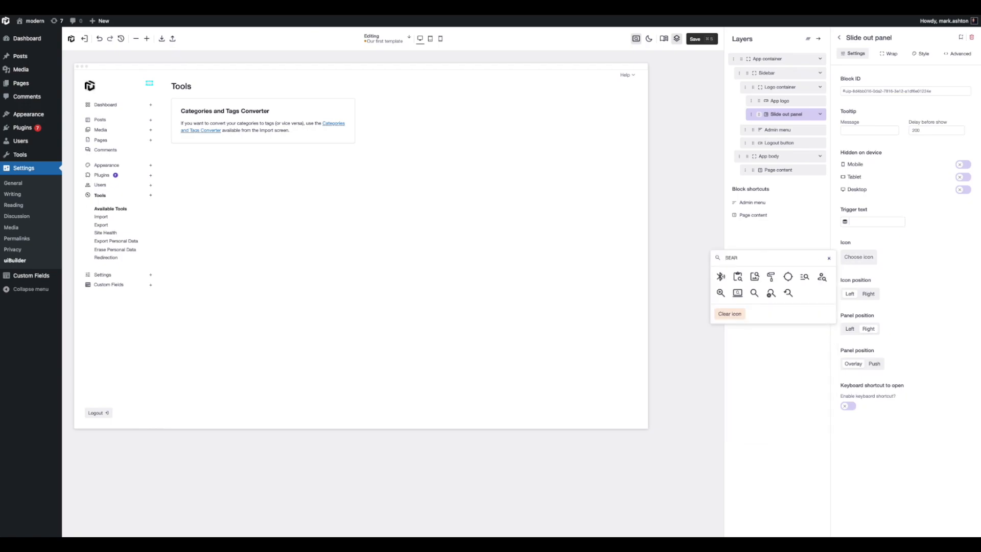
left_click(755, 293)
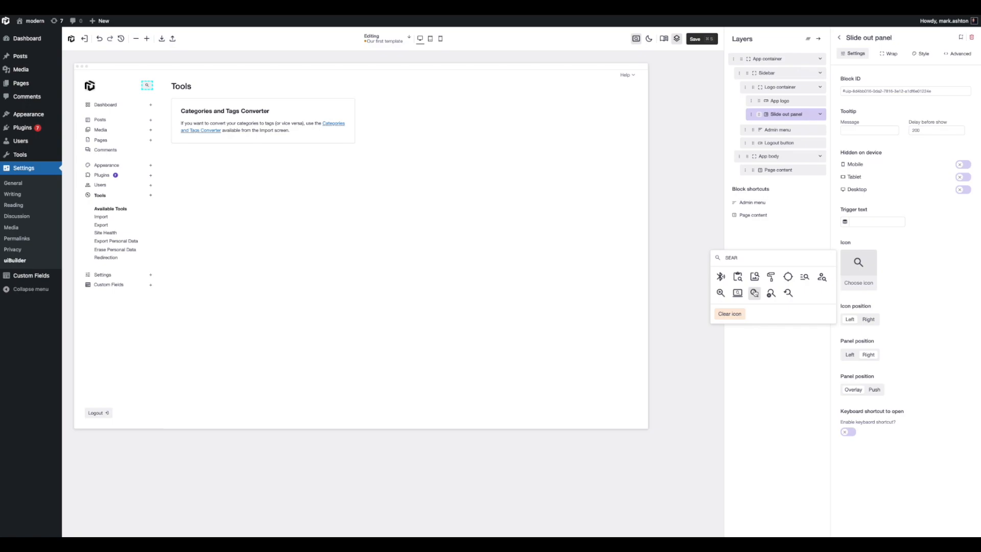
Give the Slide out panel's trigger a fully transparent white background and XS padding
left_click(921, 298)
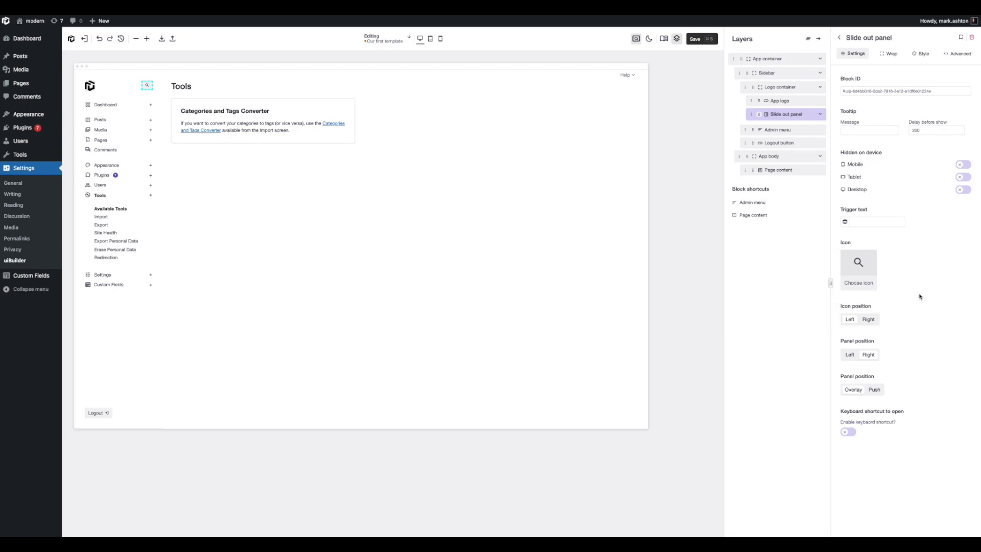
left_click(922, 55)
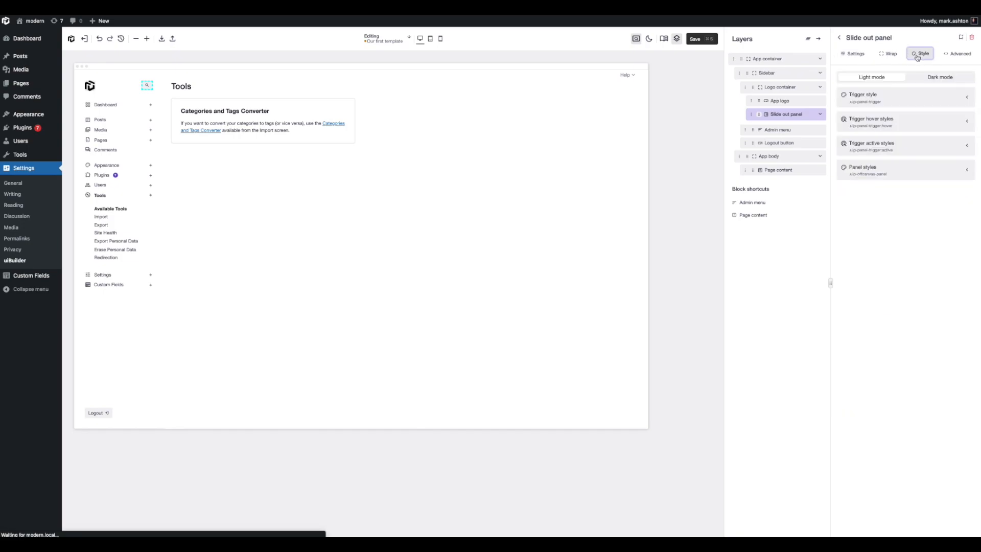
left_click(918, 104)
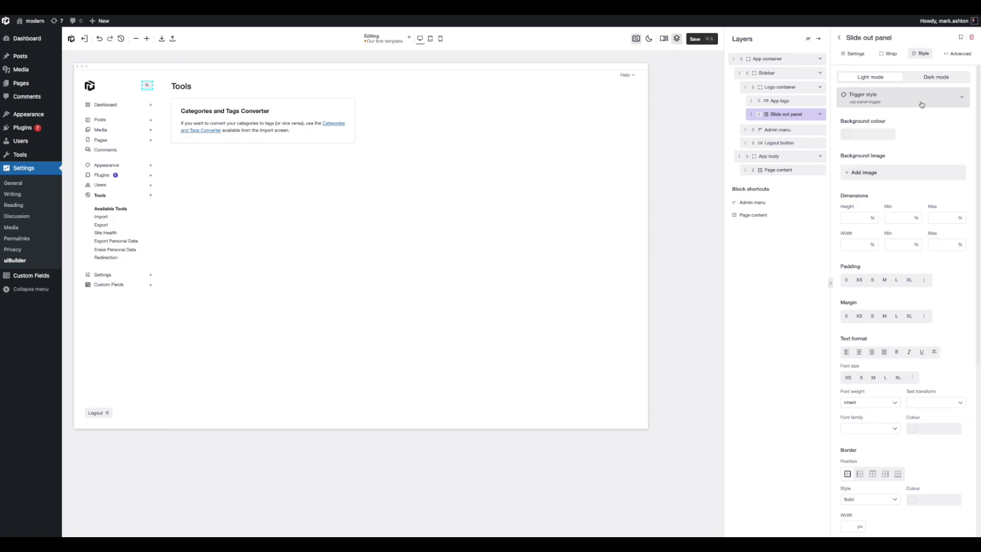
left_click(847, 135)
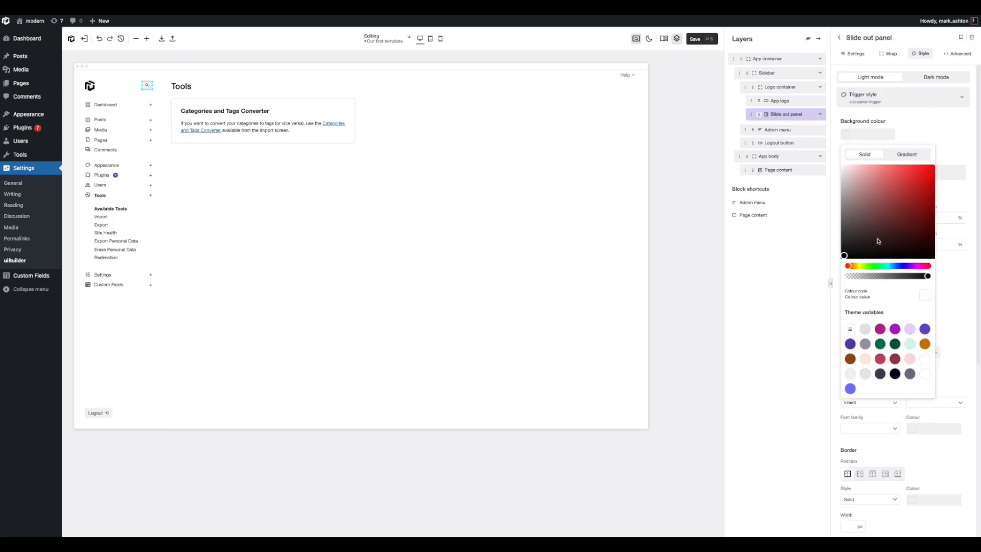
left_click_drag(836, 164, 834, 162)
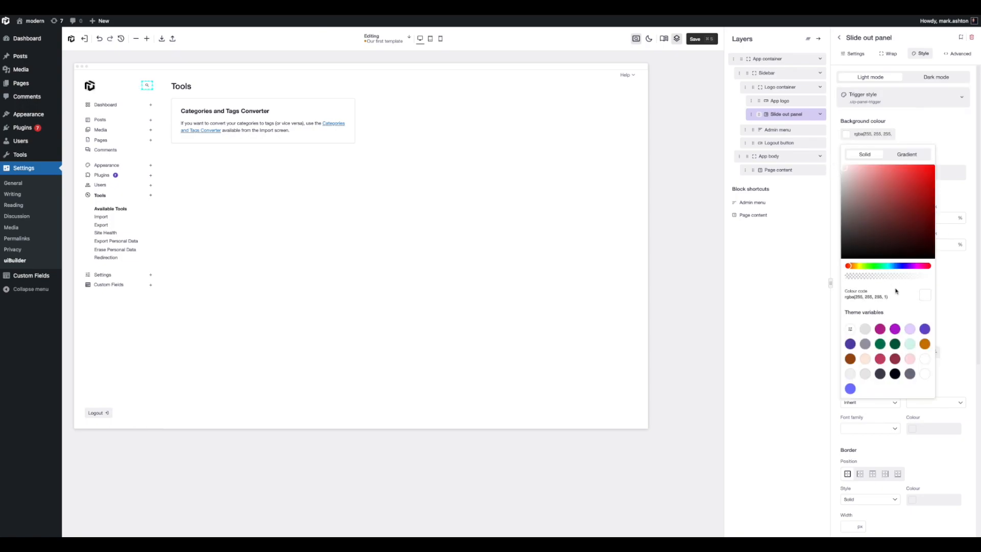
left_click_drag(926, 277, 838, 275)
left_click(840, 270)
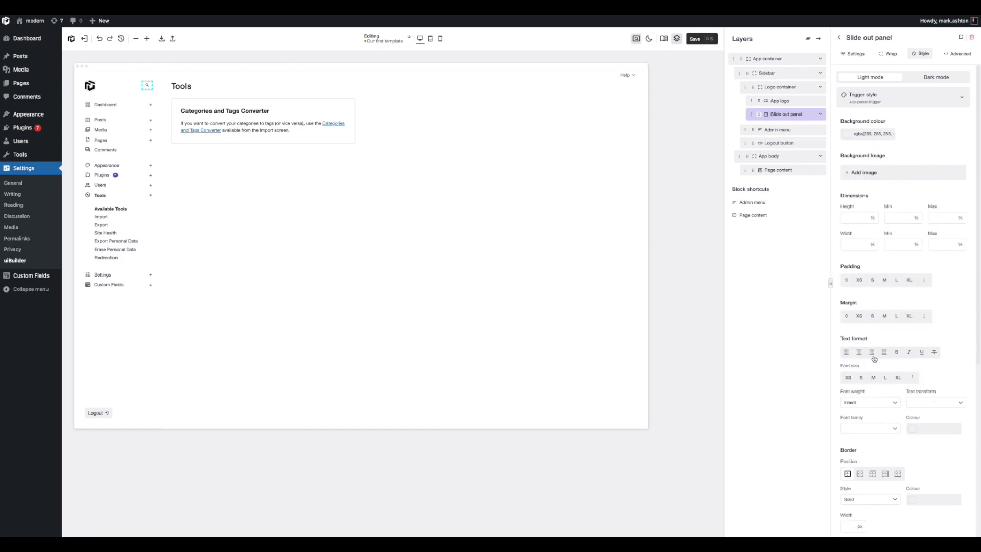
left_click(859, 280)
left_click(879, 101)
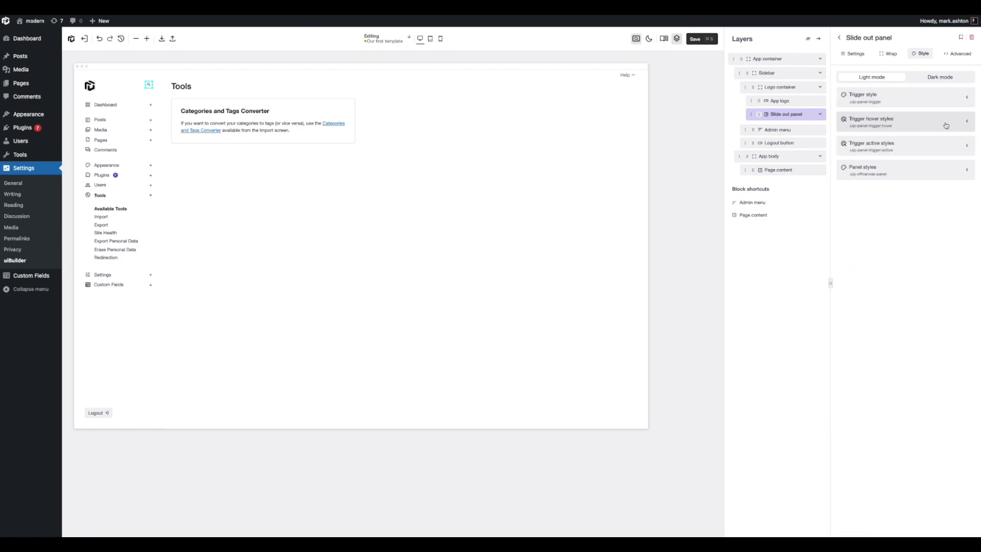
Set the background colour of the Slide out panel's trigger hover styles to the theme variable --uip-color-base-1
left_click(912, 127)
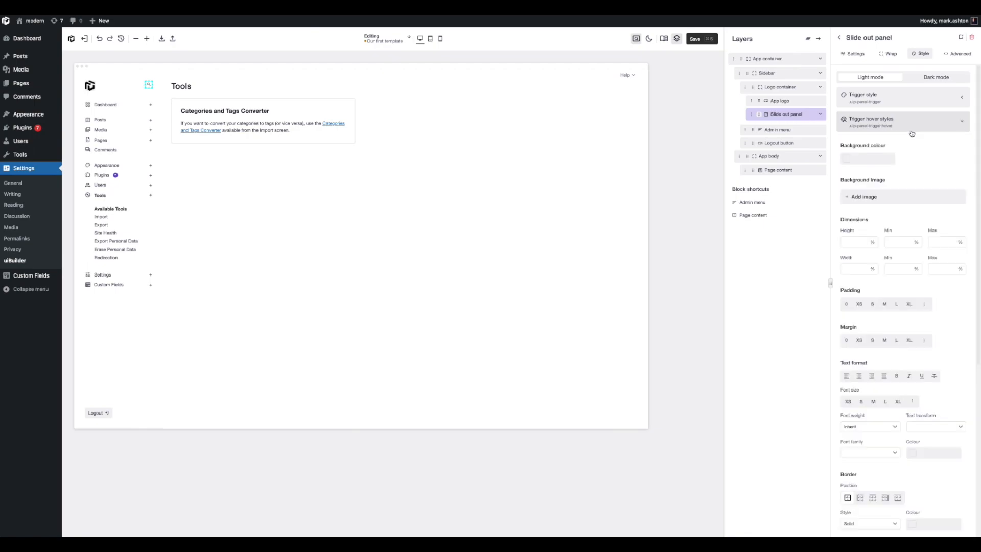
left_click(846, 158)
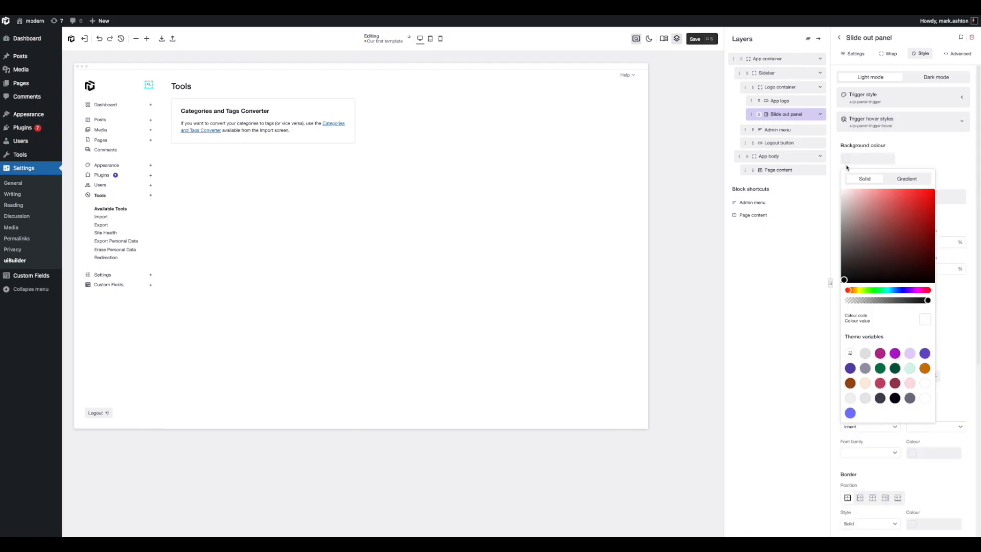
left_click(852, 402)
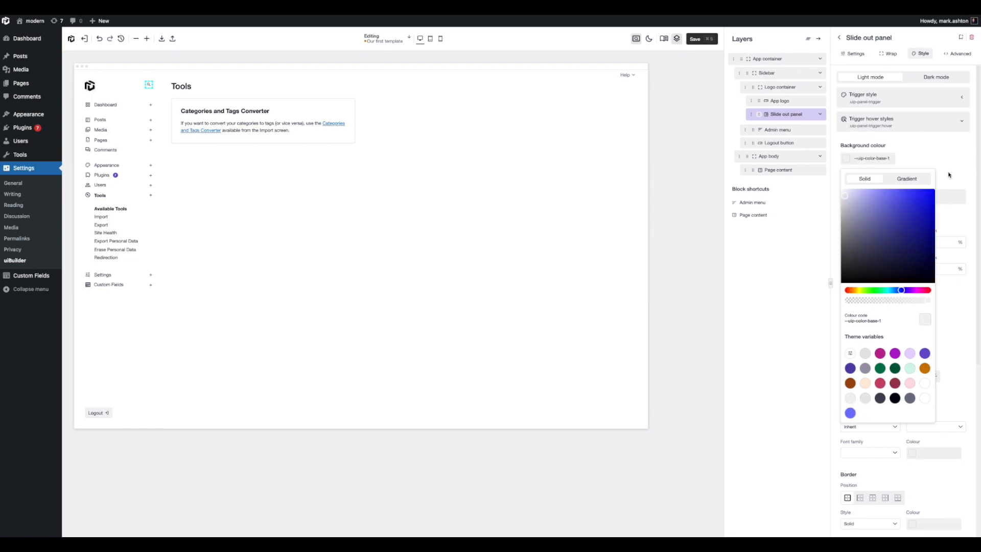
left_click(947, 166)
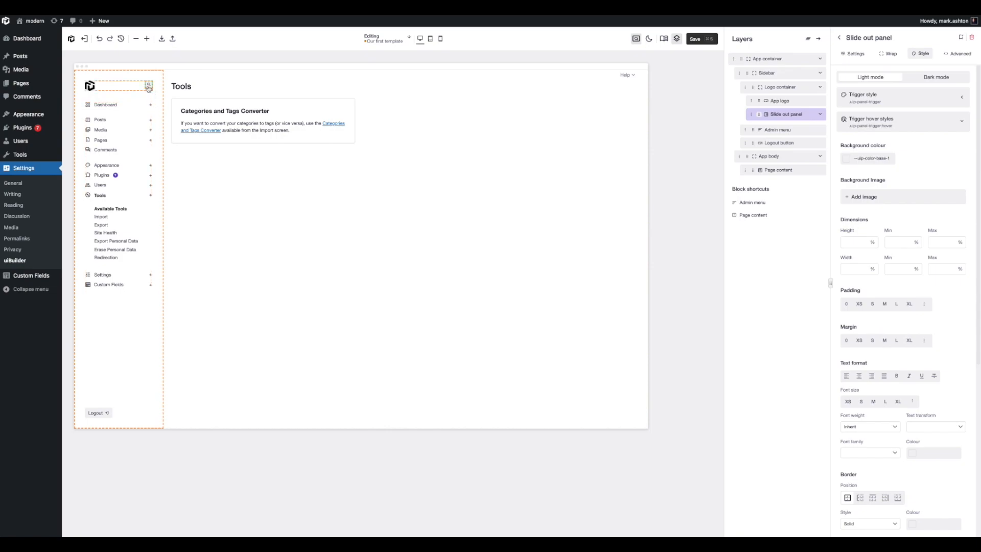
Set the border width in the Slide out panel's trigger hover styles to 4 px
scroll(930, 313, "down", 5)
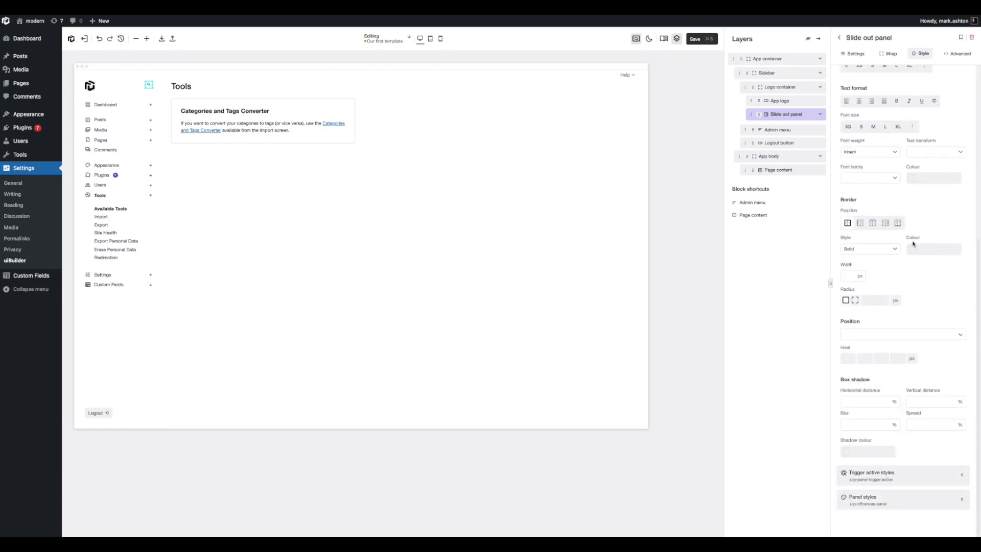
left_click(848, 276)
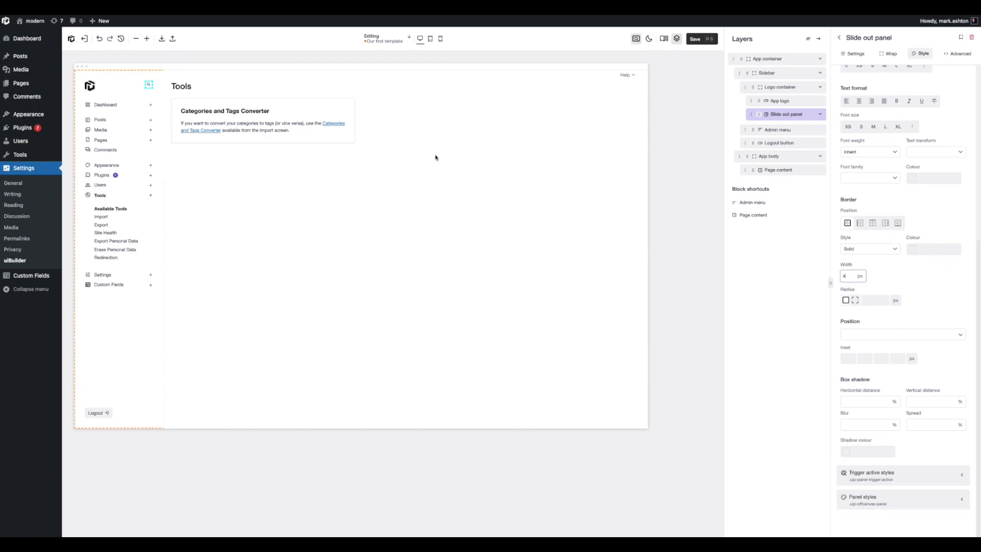
left_click(268, 209)
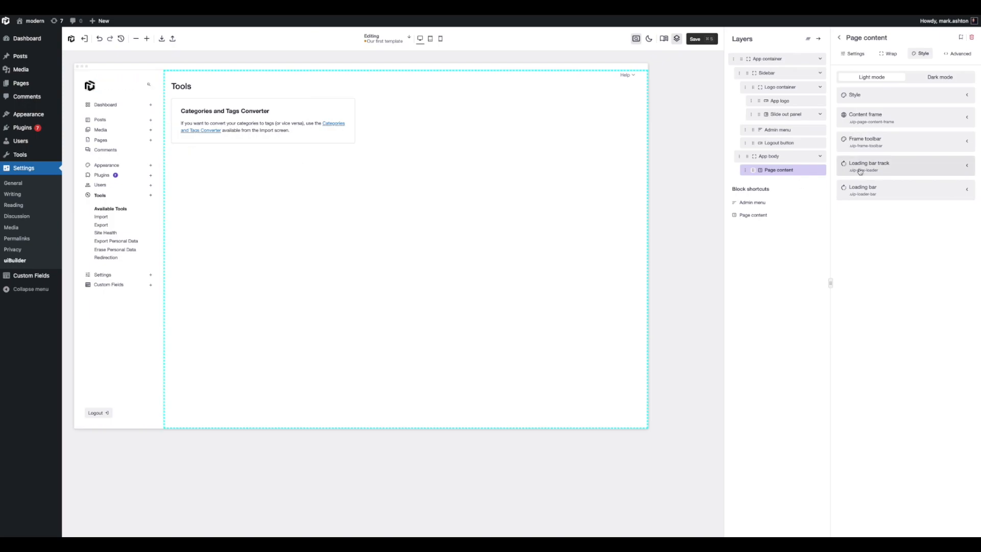
Set the font size of the Slide out panel's normal trigger style to L
left_click(780, 120)
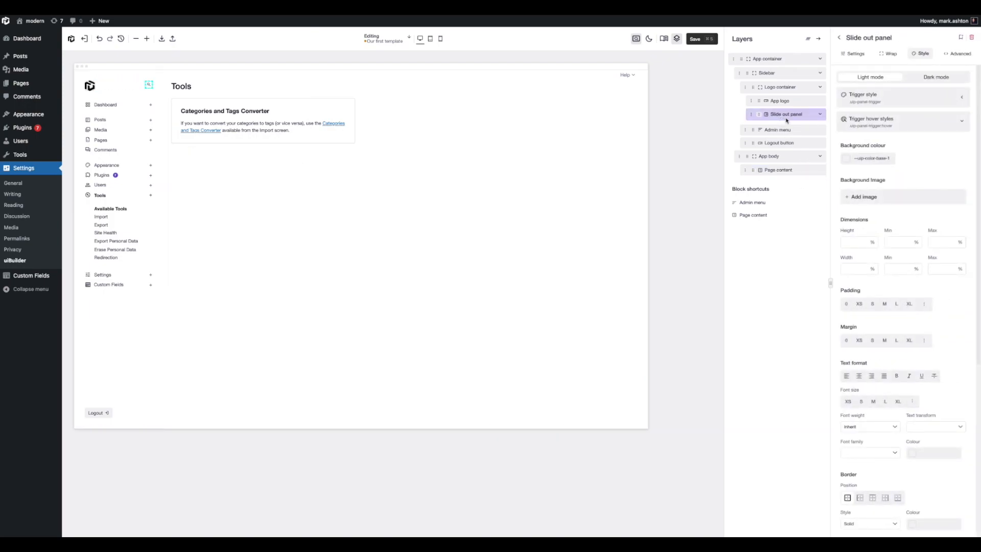
left_click(898, 99)
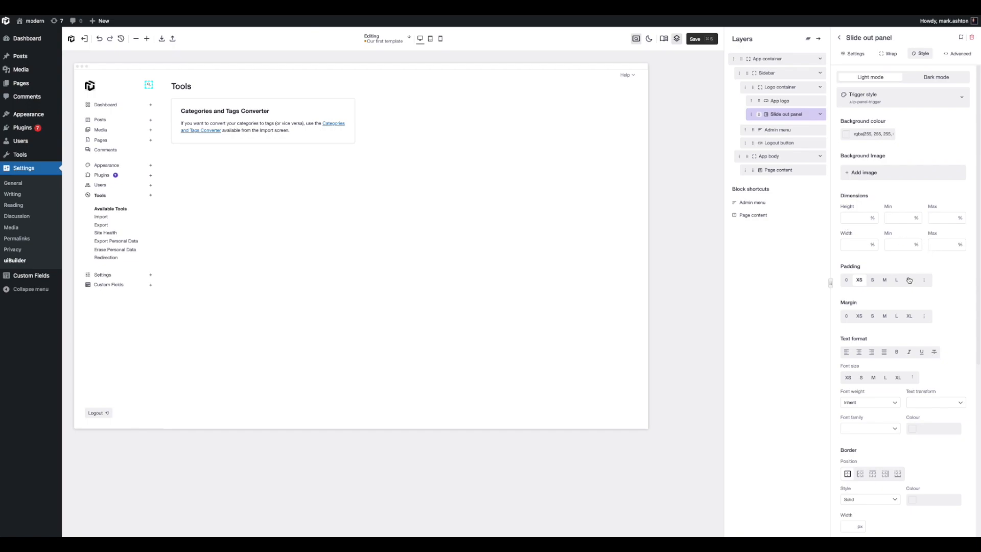
left_click(885, 379)
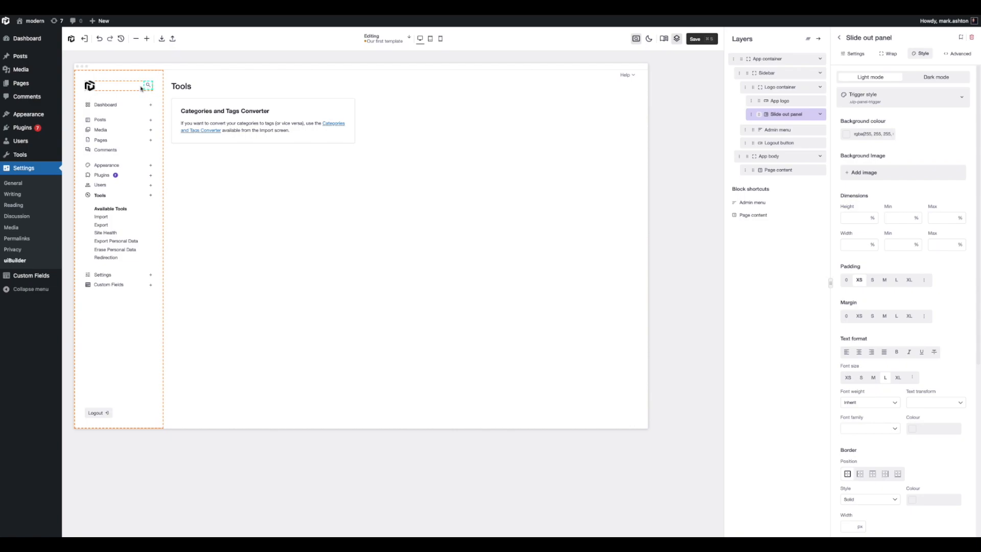
Set the Logo container's content alignment to centre so the logo and search trigger line up
left_click(119, 88)
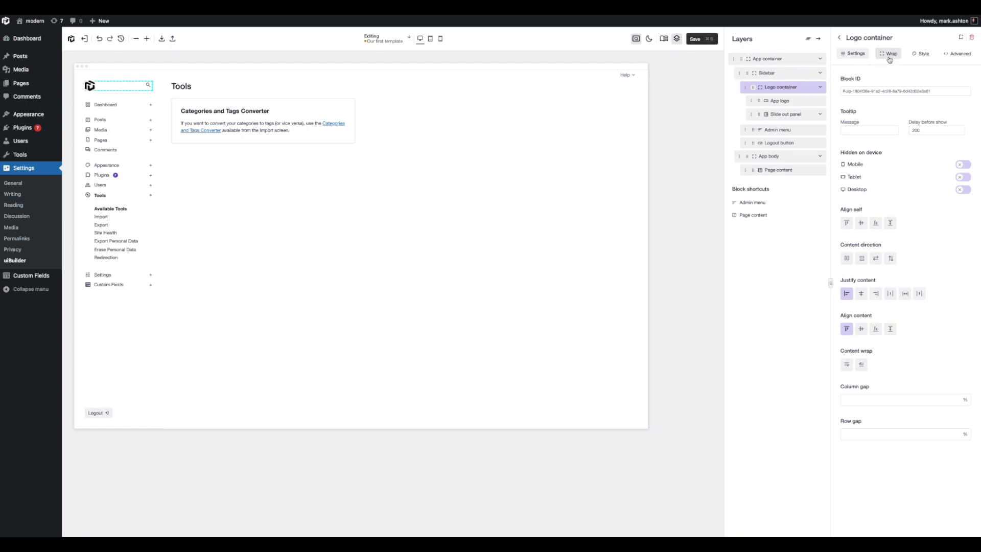
left_click(862, 331)
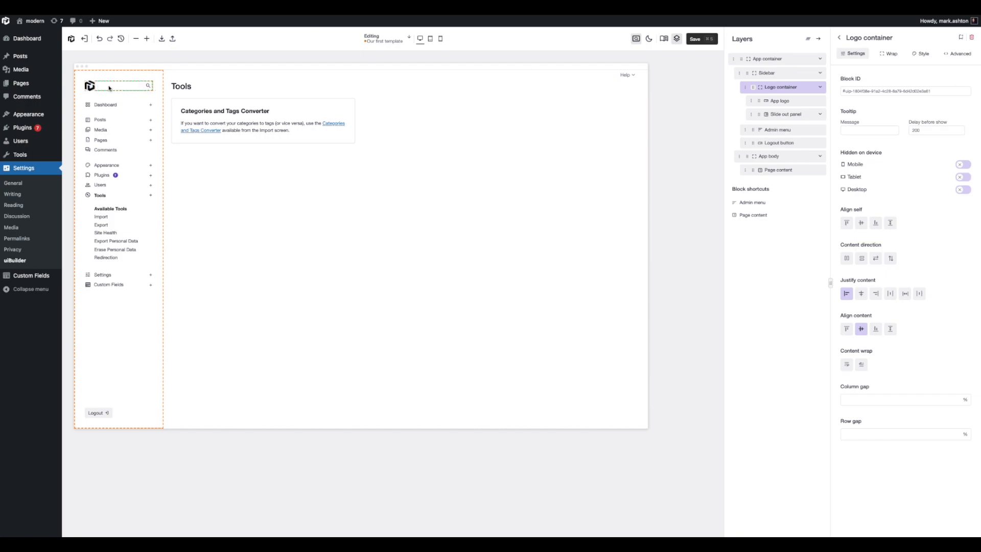
left_click(491, 213)
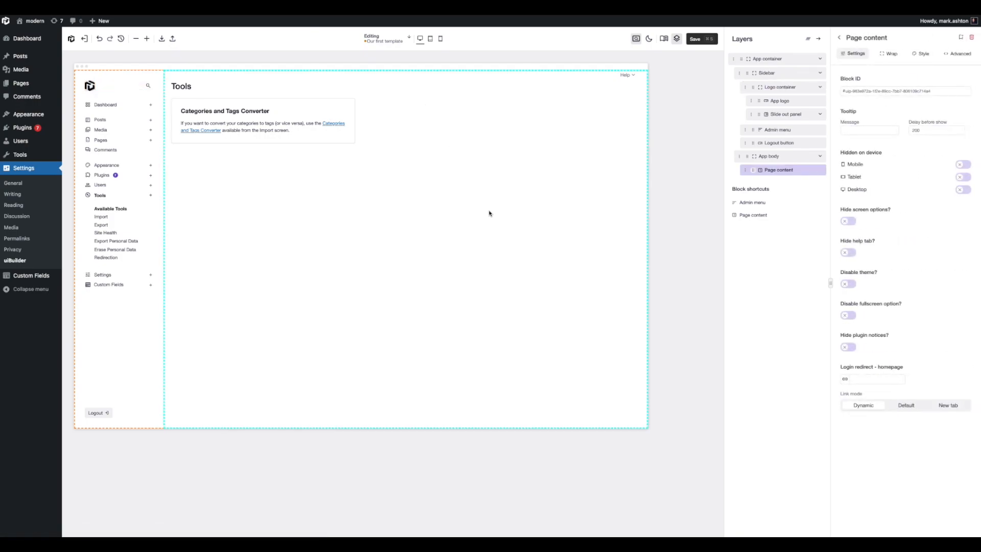
Set the width in the Slide out panel's panel styles to 400 px with a maximum width of 90%
left_click(147, 88)
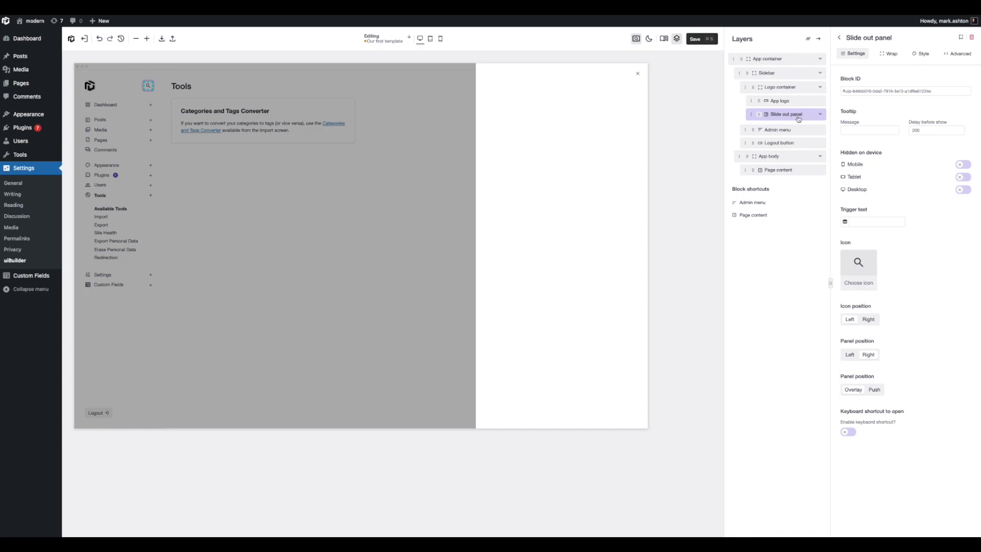
left_click(922, 54)
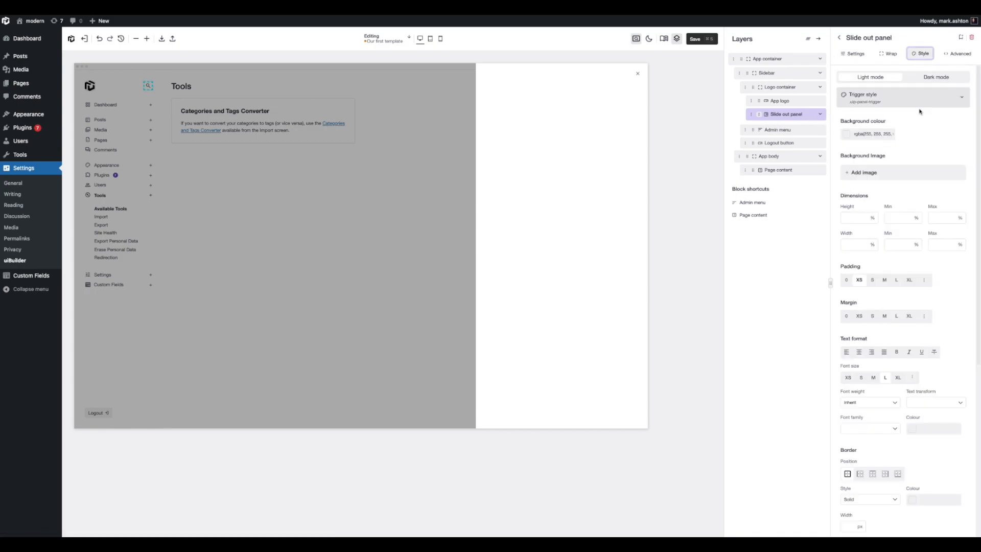
left_click(907, 97)
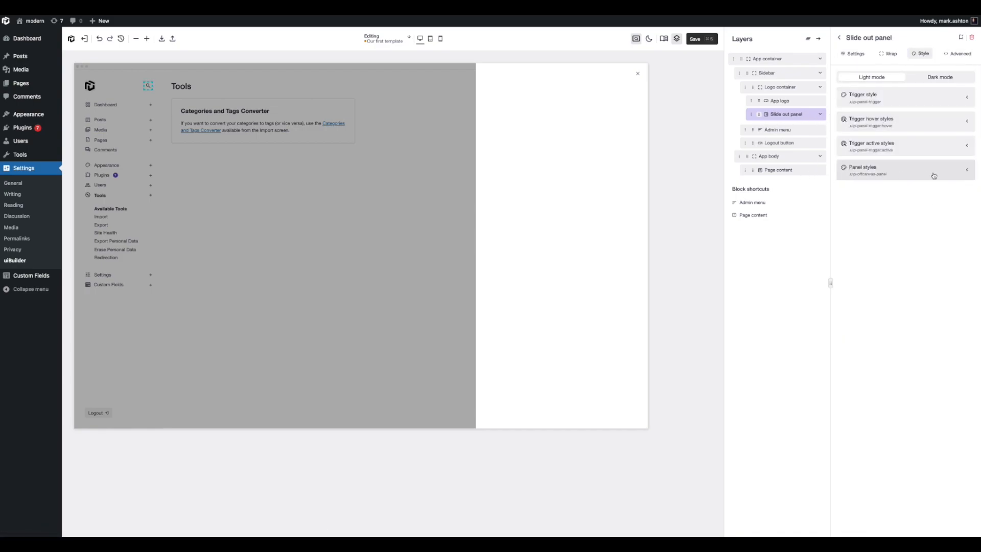
left_click(908, 179)
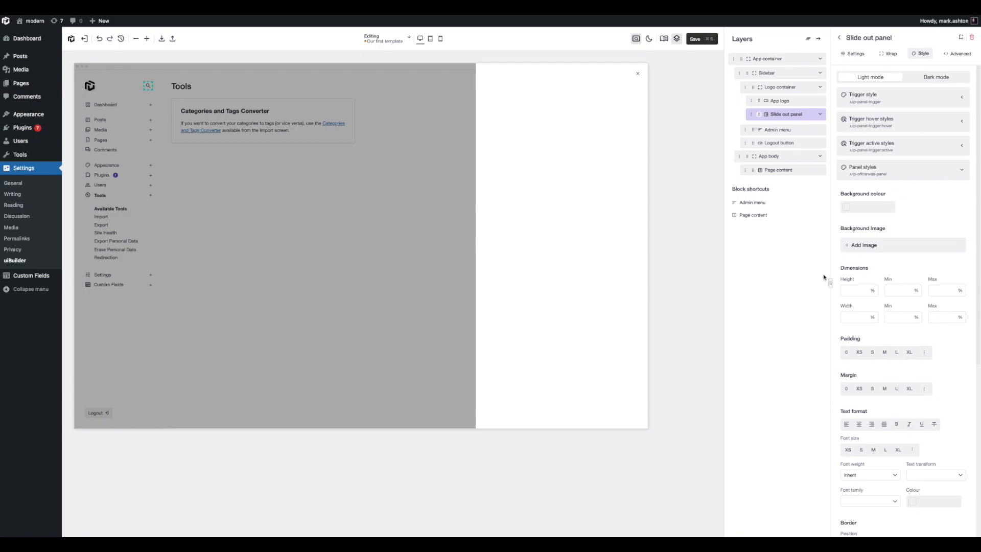
left_click(872, 318)
left_click(844, 336)
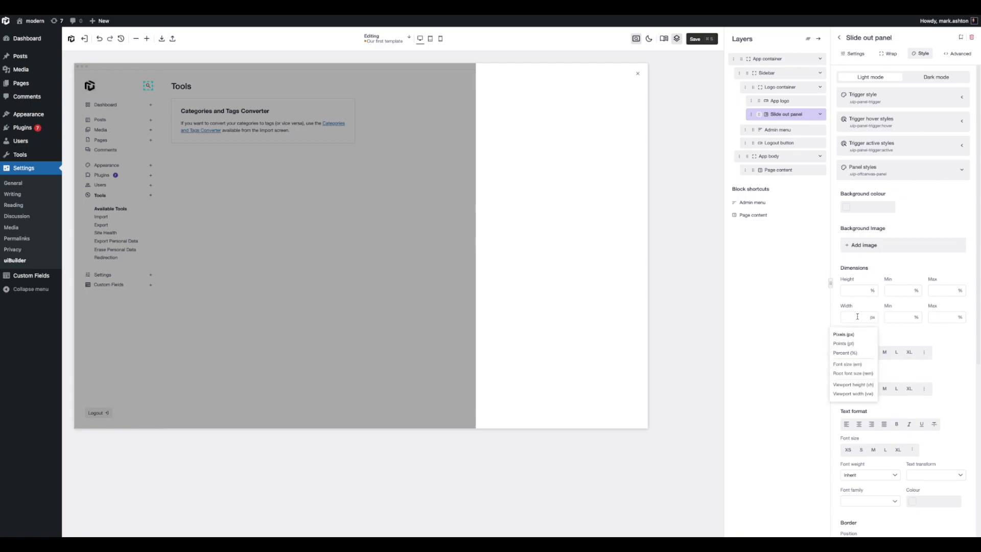
left_click(857, 317)
type("400")
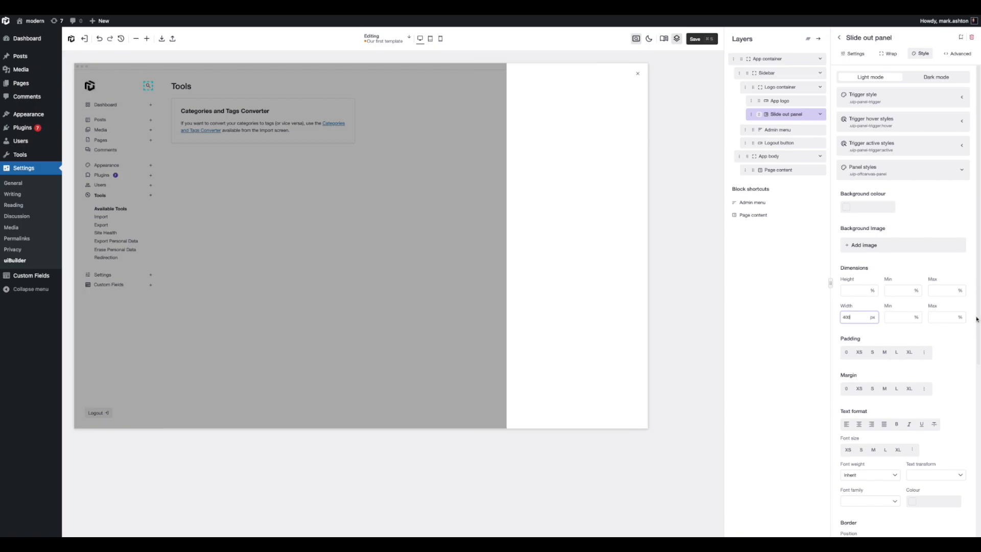
left_click(940, 317)
type("90")
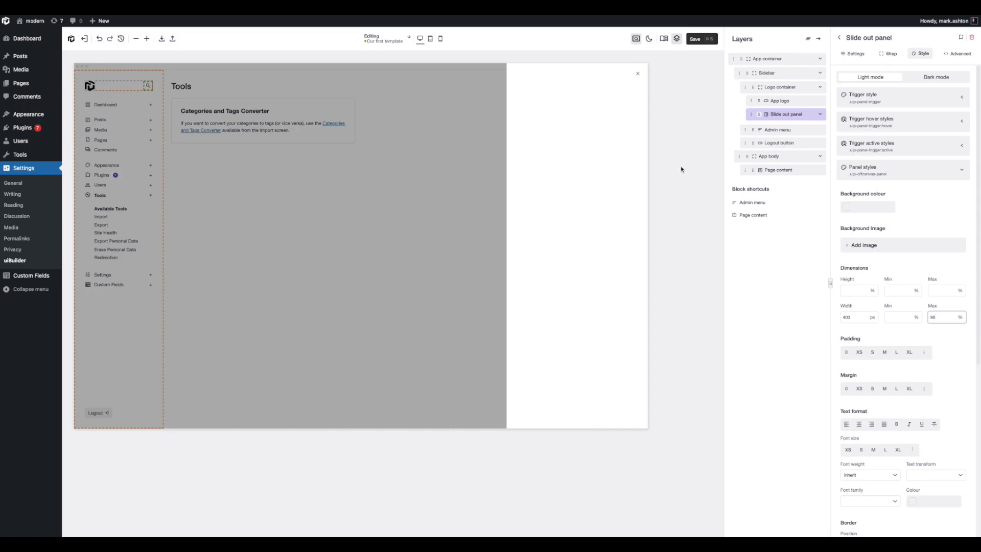
Find the Search block by searching for "SEARCH" and add it inside the Slide out panel
left_click(839, 38)
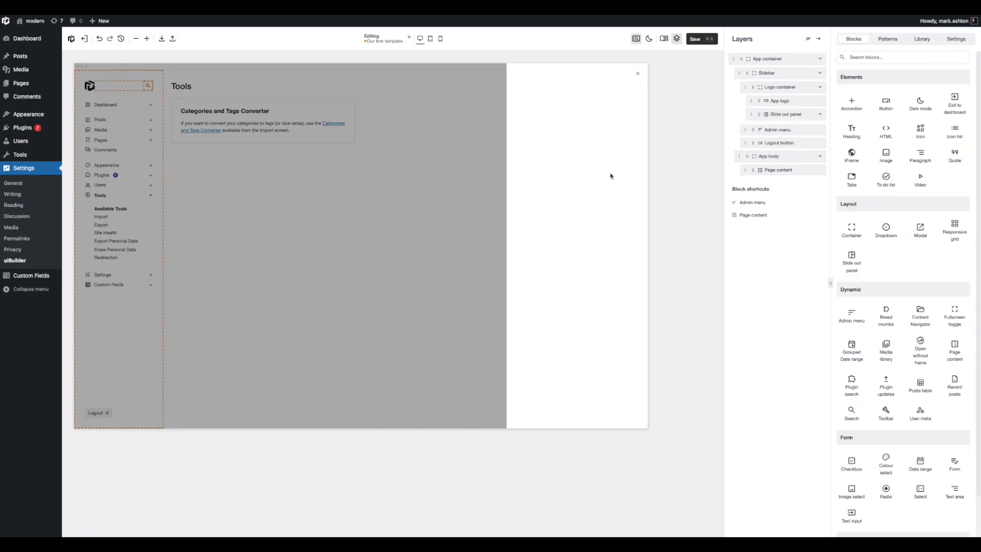
left_click(859, 57)
type("SEARCH")
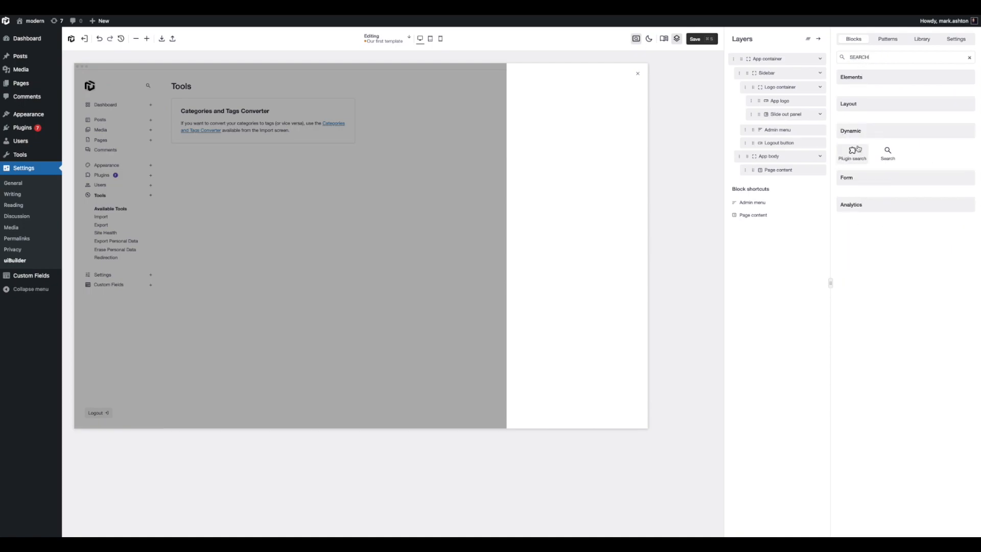
left_click_drag(888, 153, 805, 130)
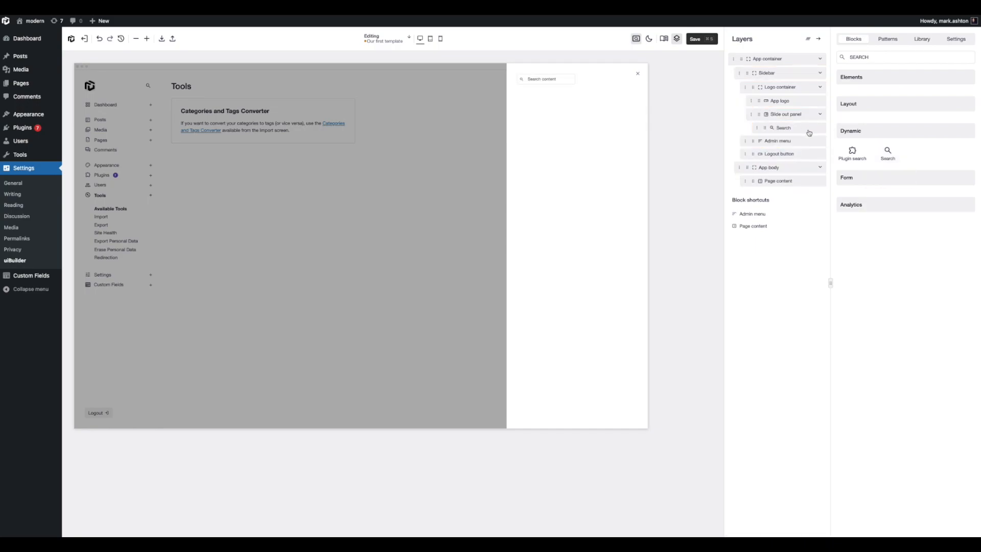
Leave preview mode, open the slide-out panel on the canvas and set its Search block's container width to 100%
left_click(636, 38)
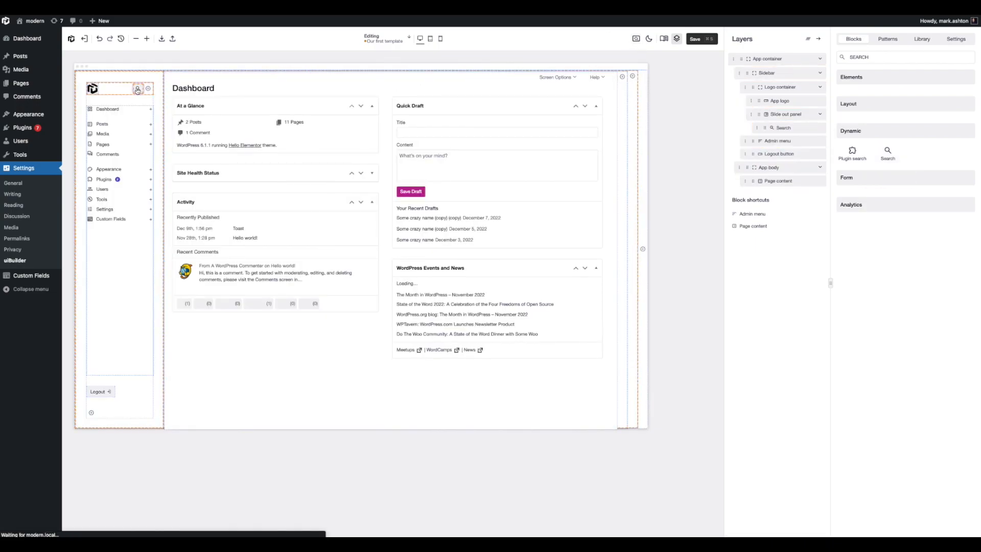
left_click(138, 89)
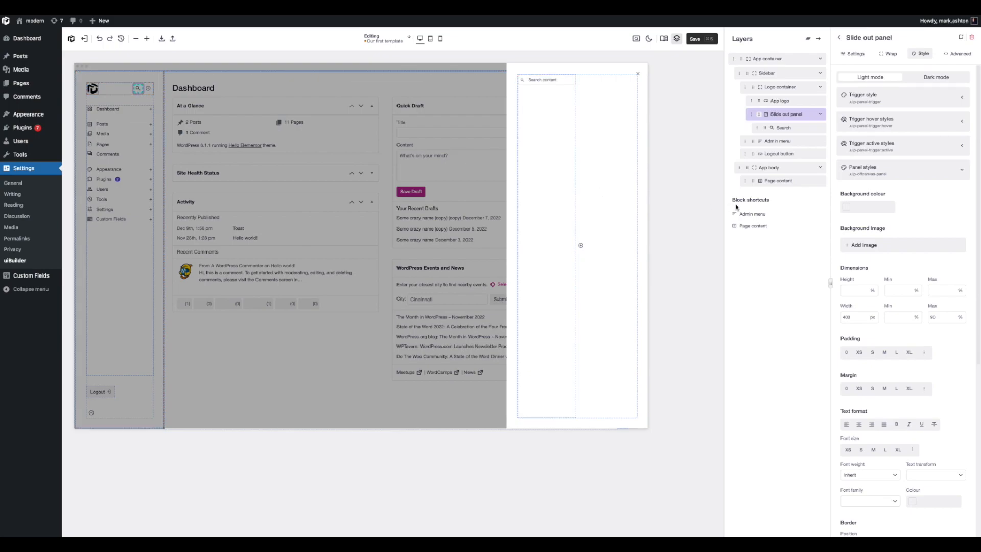
right_click(560, 94)
left_click(572, 115)
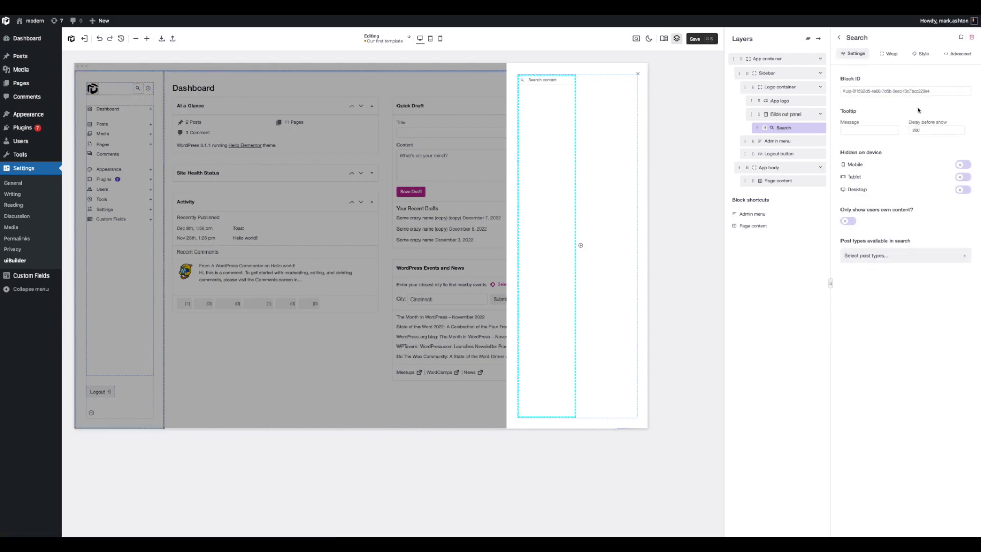
left_click(889, 54)
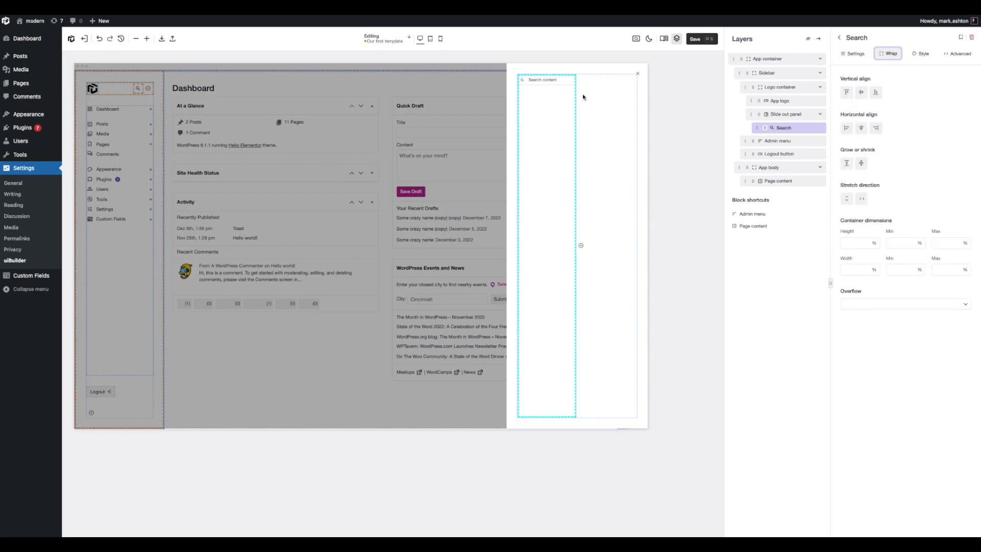
left_click(854, 270)
type("100")
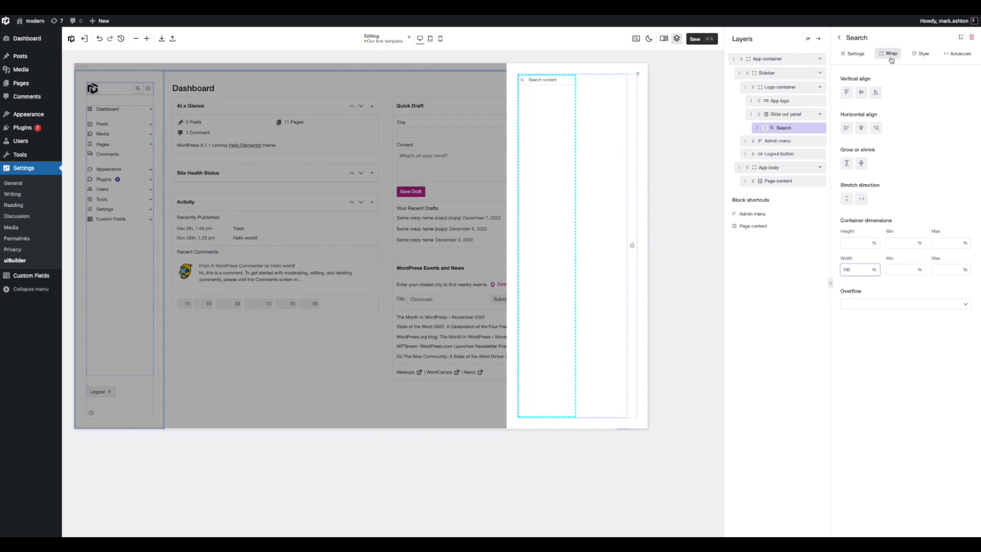
Set the Search block's own width to 100% in its light mode style dimensions
left_click(922, 54)
left_click(857, 96)
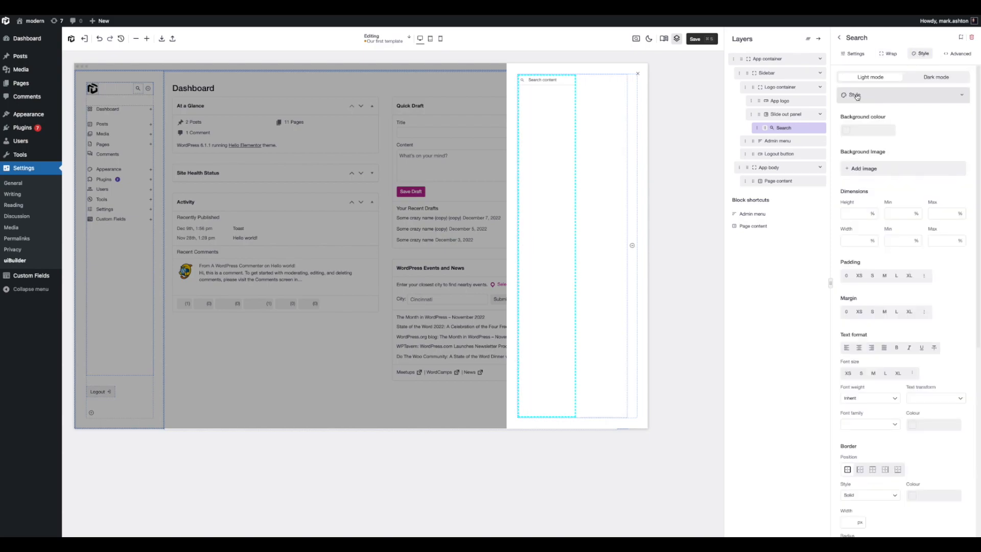
left_click(850, 238)
type("100")
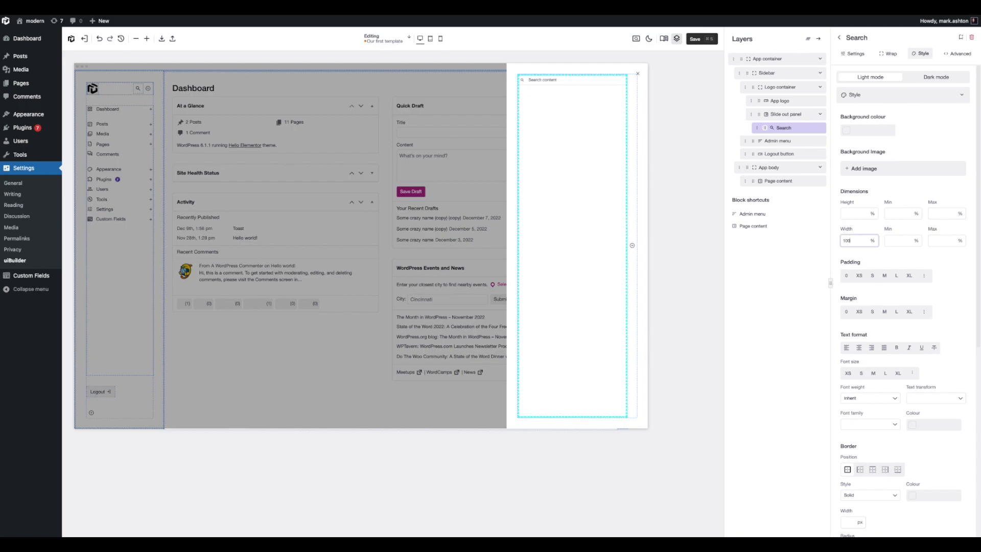
Test the Search block on the canvas with the query "HEL", clear it and close the slide-out panel
left_click(548, 79)
type("HEL")
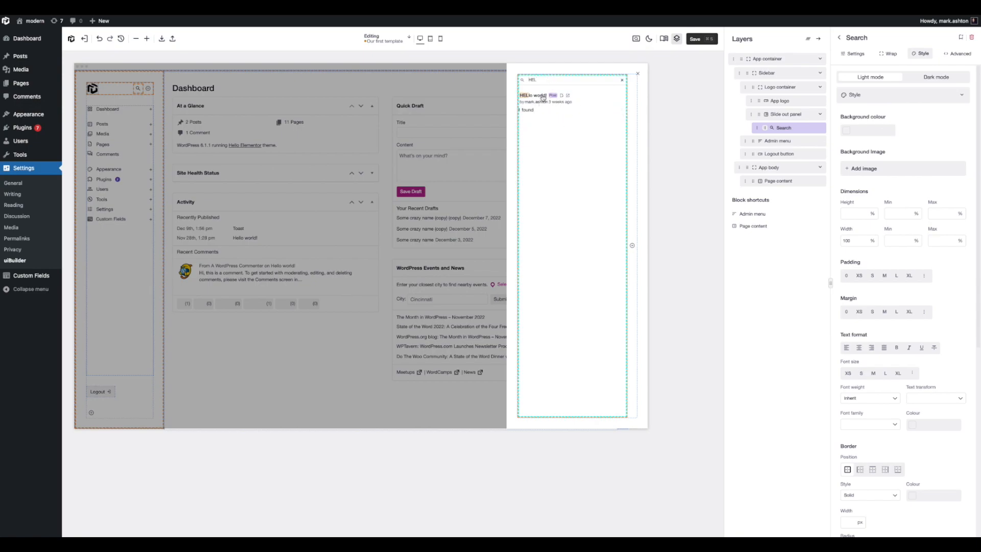
key("BackSpace")
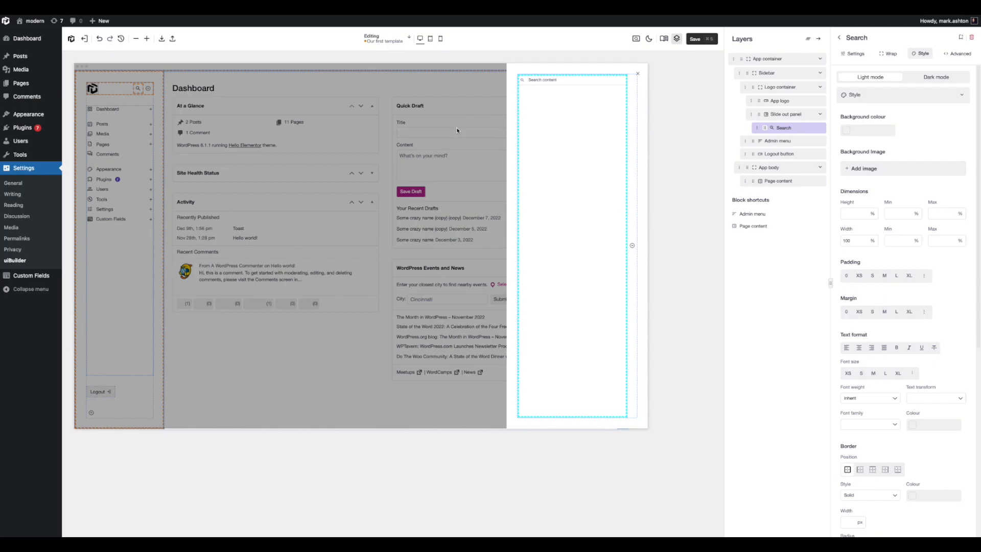
key("Escape")
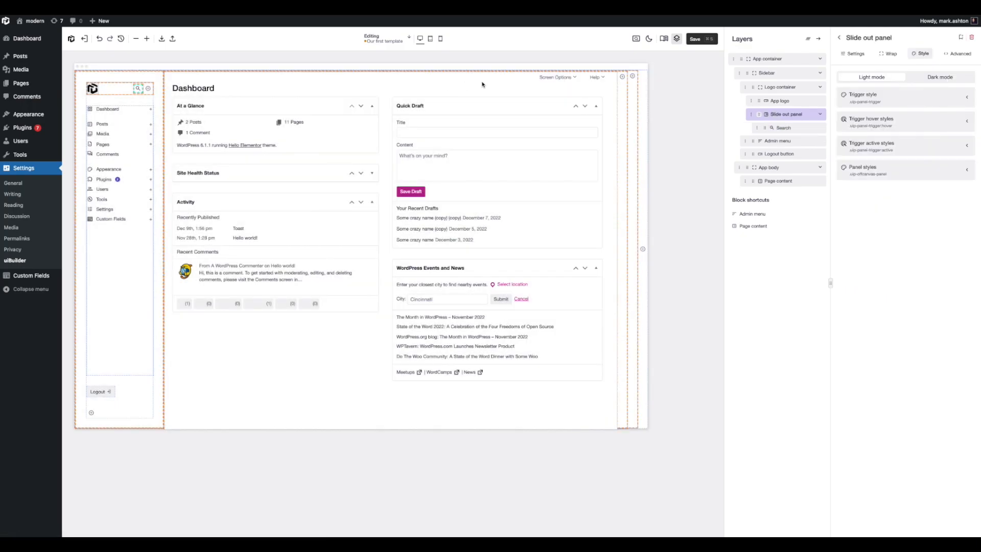
Save the template, switch Our first template to active and save it again
left_click(700, 41)
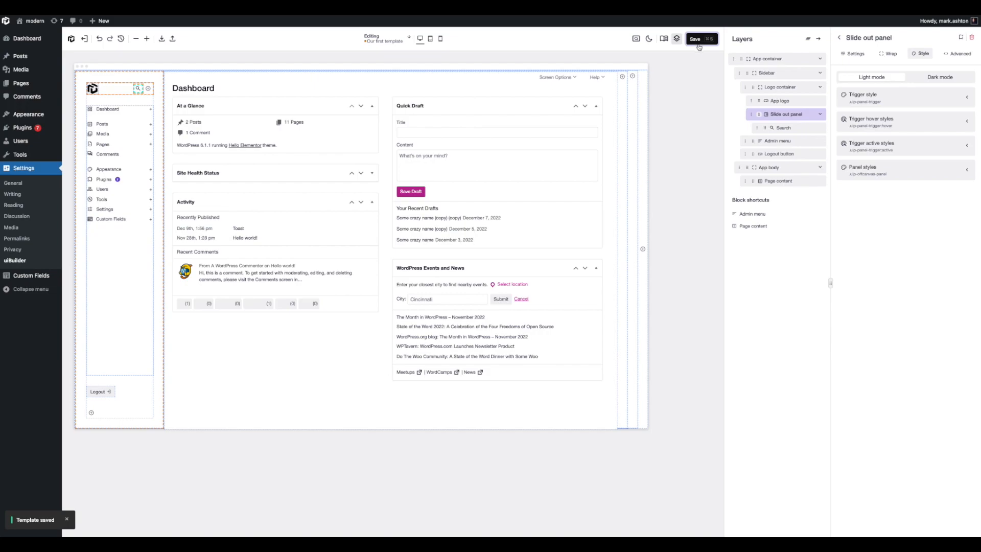
left_click(396, 41)
left_click(432, 68)
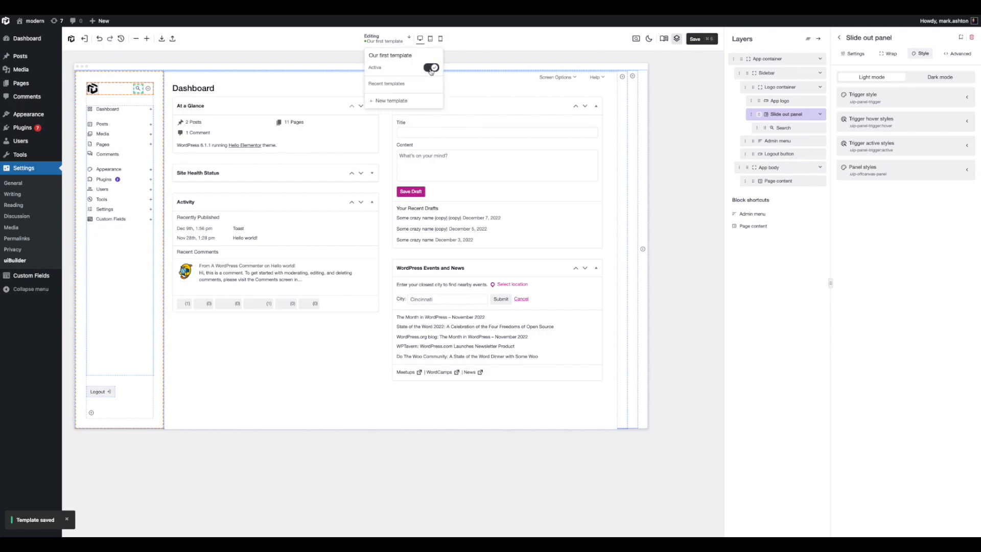
left_click(697, 38)
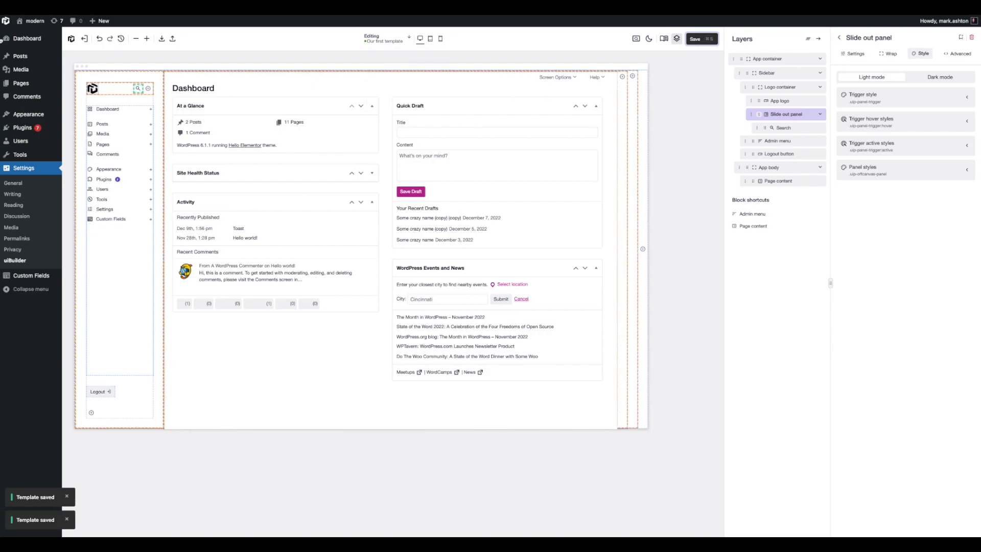
Check the active template on the live Posts, Plugins and Users admin pages
left_click(20, 56)
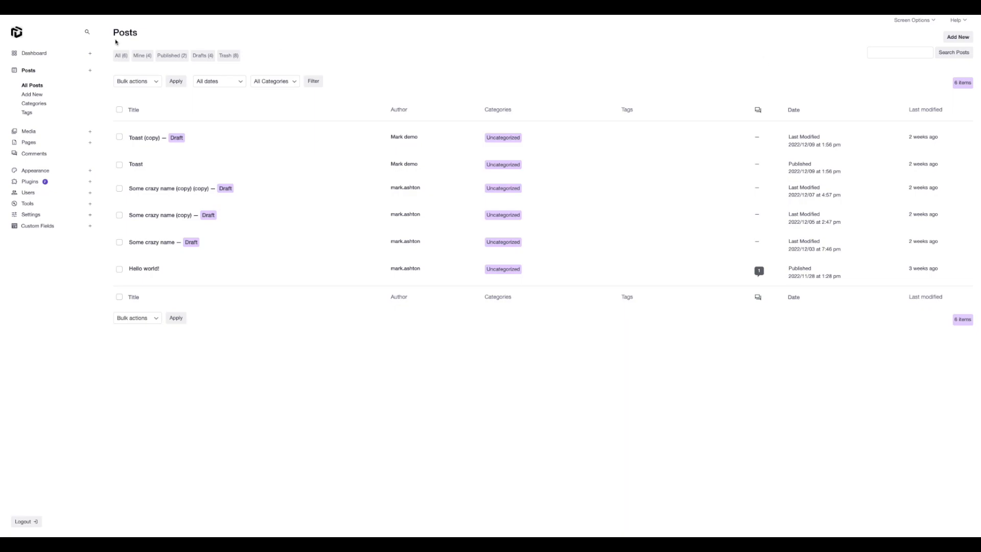
left_click(53, 182)
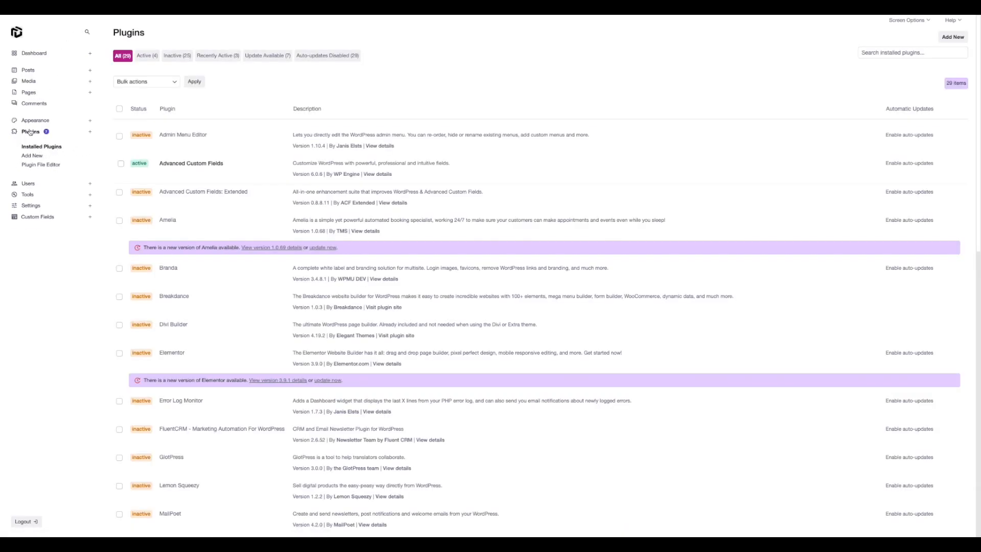
left_click(45, 182)
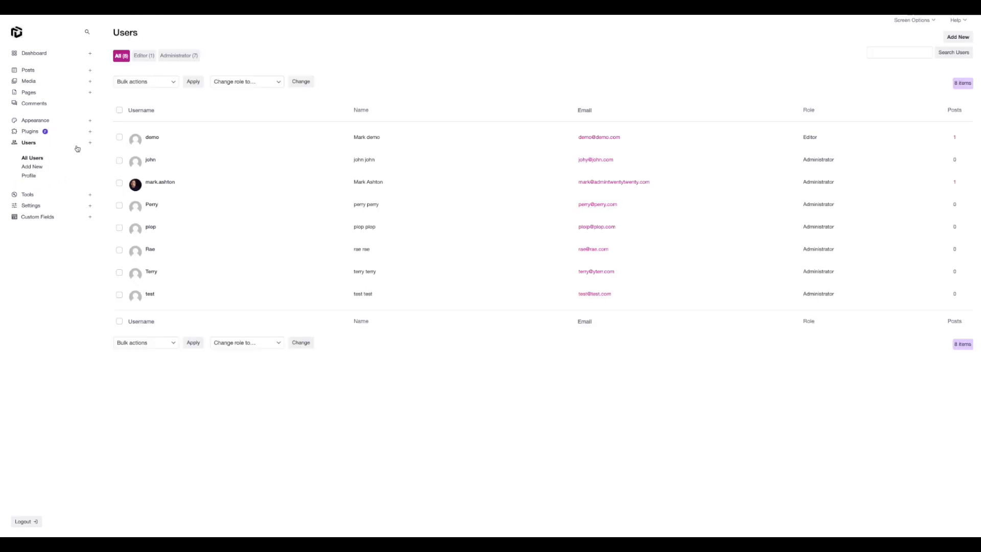
Test the live slide-out search panel with the query "HELL", clear the query and close the panel
left_click(86, 32)
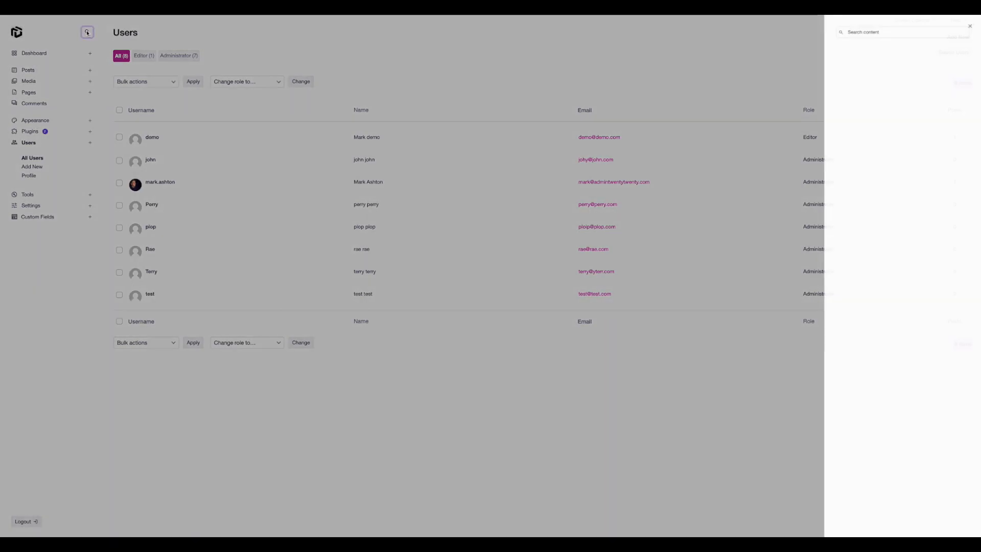
left_click(864, 32)
type("HELL")
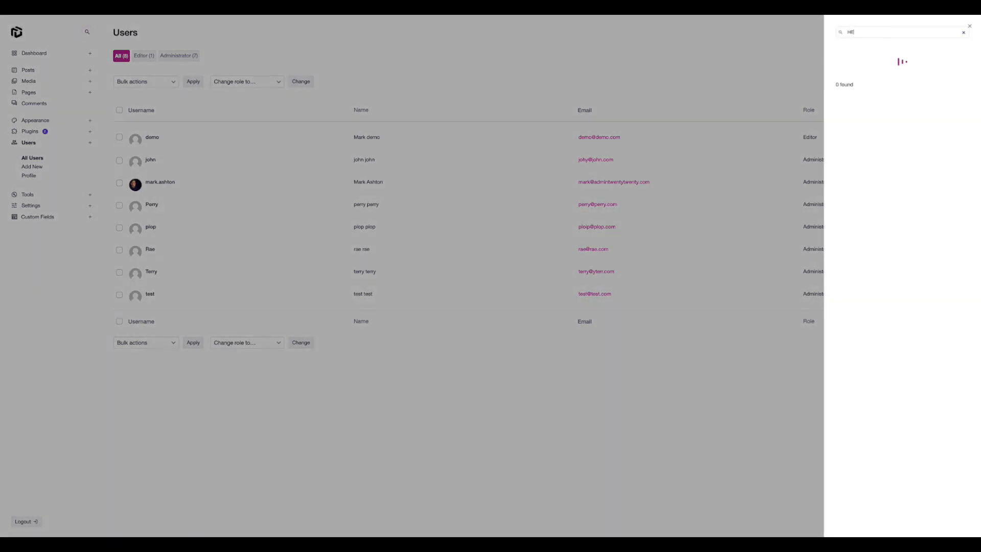
key("BackSpace")
key("BackSpace")
key("BackSpace")
key("BackSpace")
left_click(782, 66)
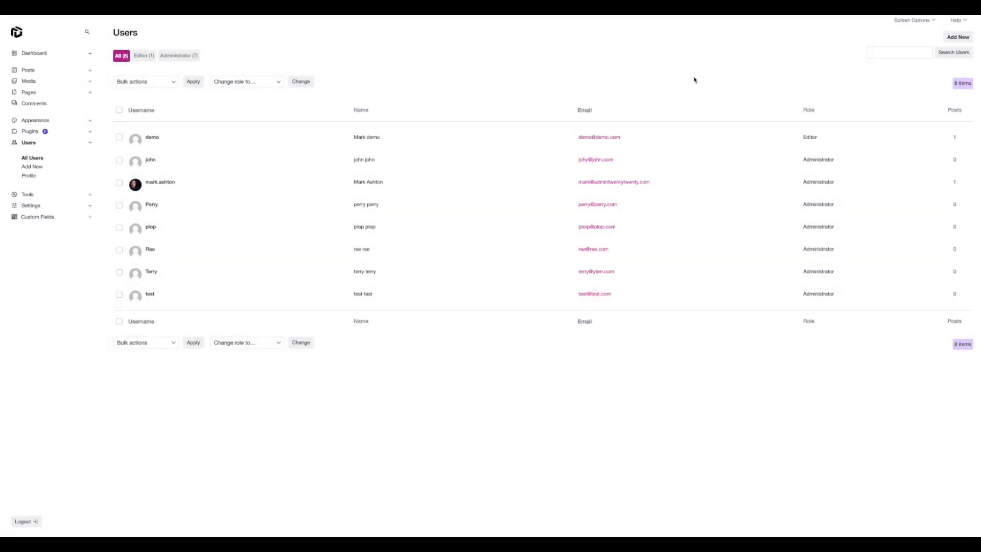
Return to the uiBuilder template list and open Our first template for editing
left_click(44, 207)
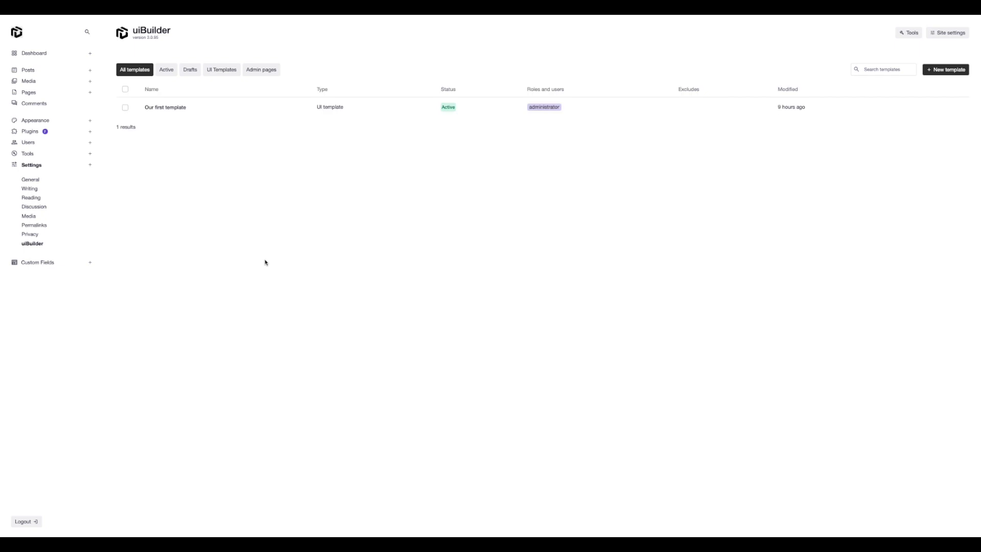
left_click(158, 108)
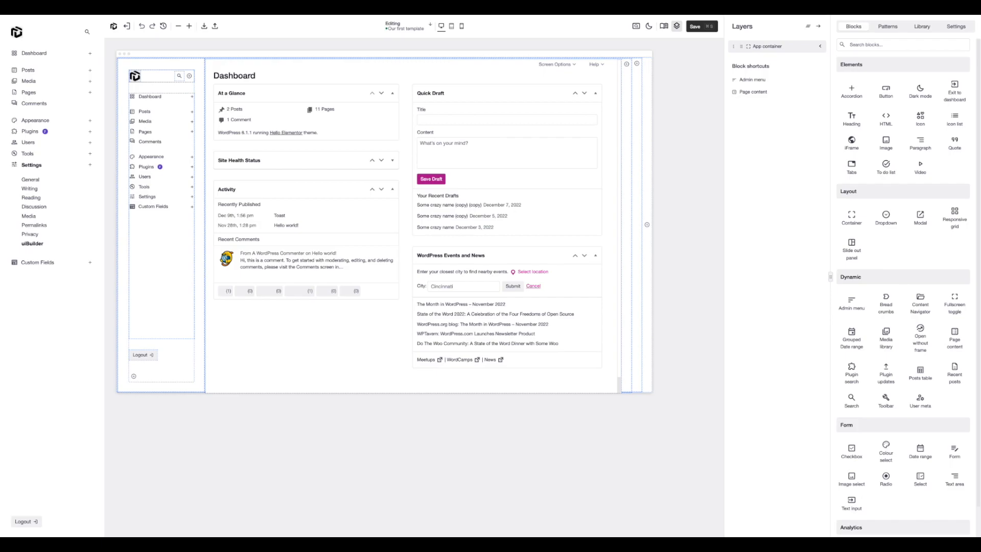
Delete the Logout button block from the Sidebar container
right_click(153, 358)
left_click(169, 377)
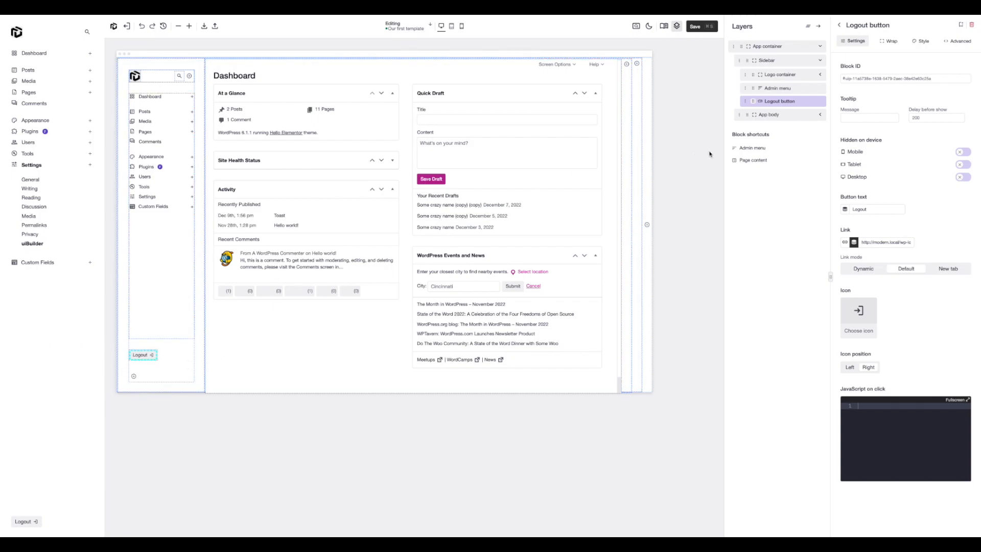
mouse_move(743, 102)
left_click(704, 103)
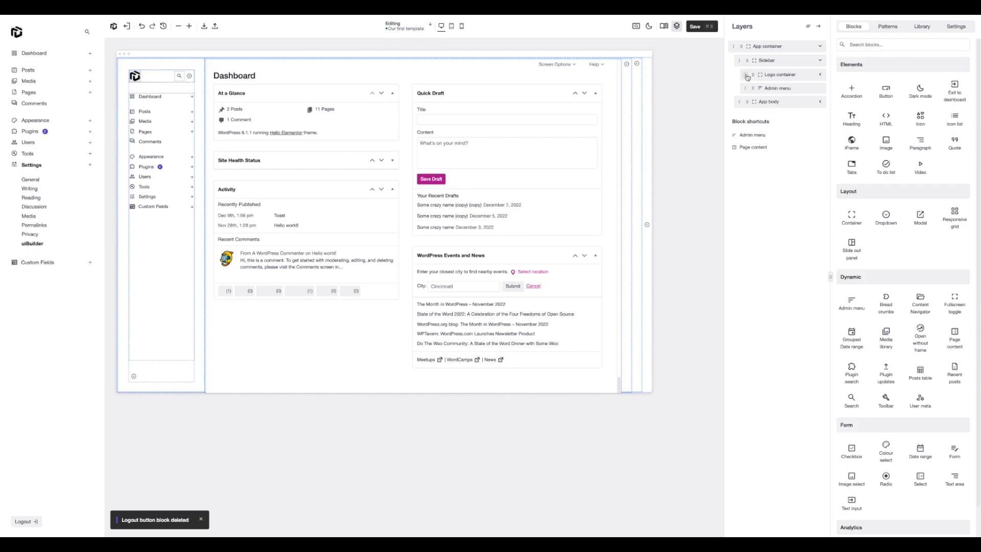
Duplicate the Logo container and move the copy below the Admin menu in the Sidebar
left_click(724, 77)
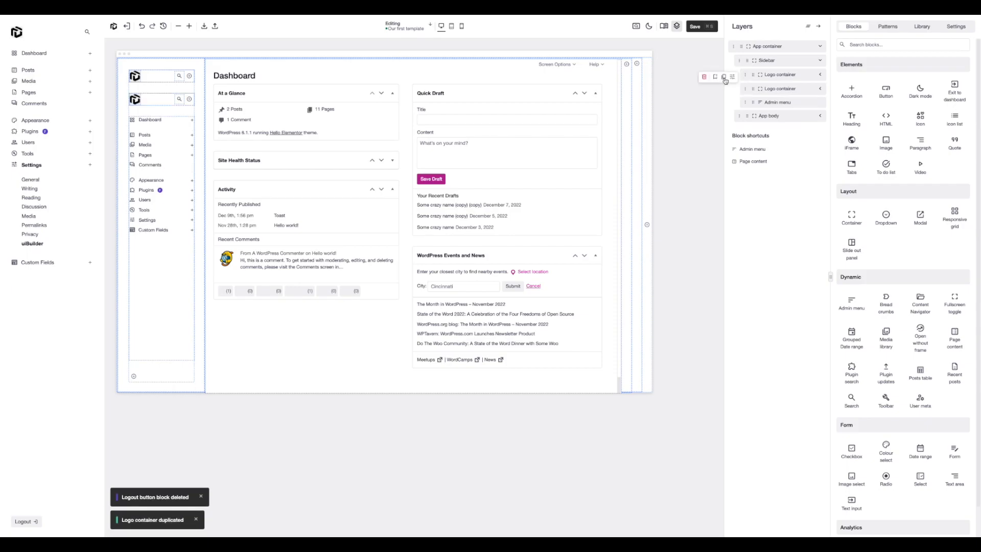
left_click_drag(755, 93, 765, 105)
Rename the duplicated Logo container below the Admin menu to "User options container"
left_click(777, 102)
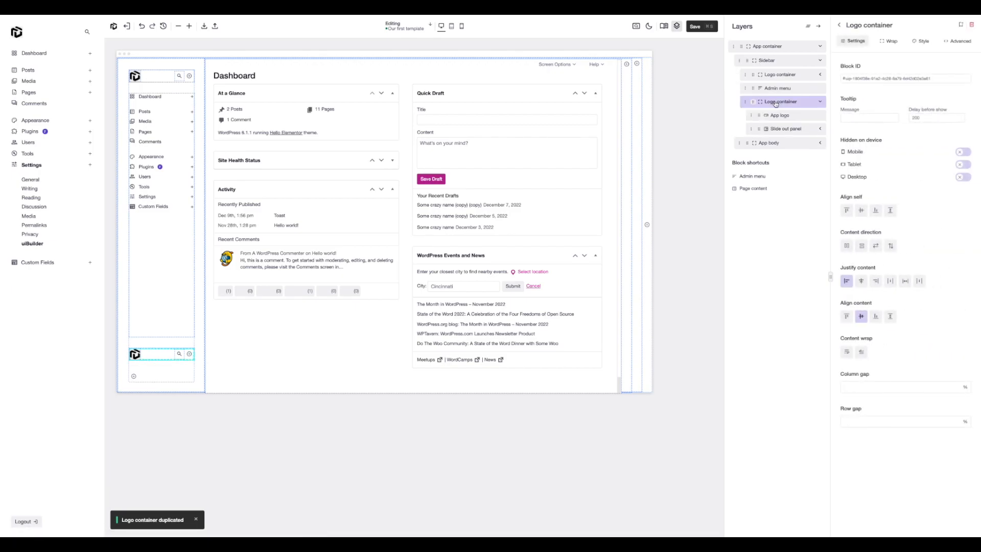
double_click(853, 25)
type("u")
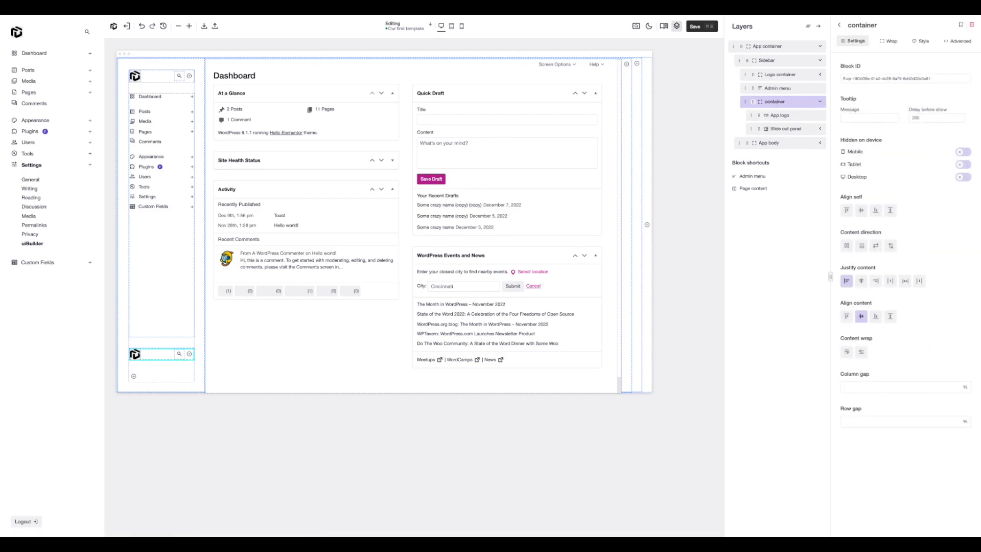
key("BackSpace")
type("User options")
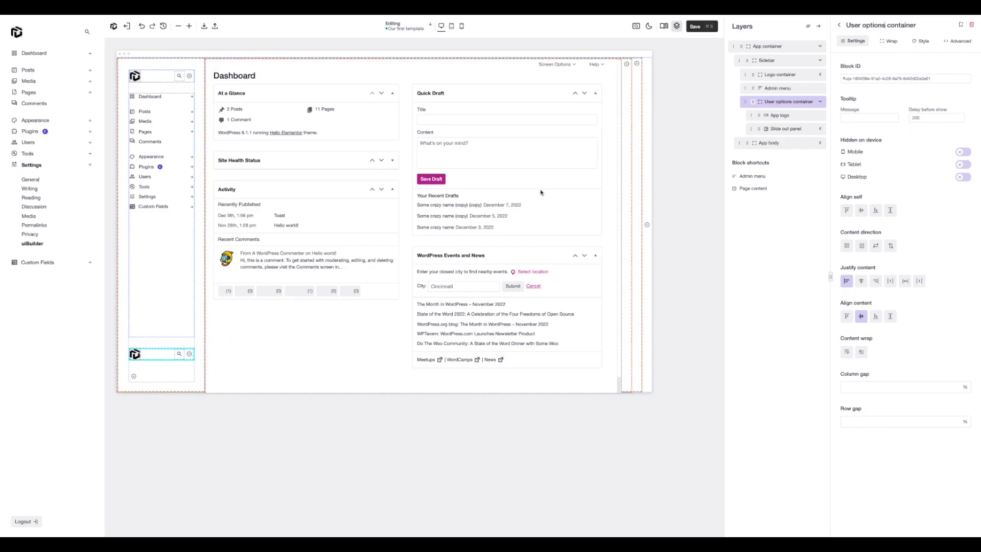
Delete the App logo and Slide out panel blocks from the User options container
left_click(752, 117)
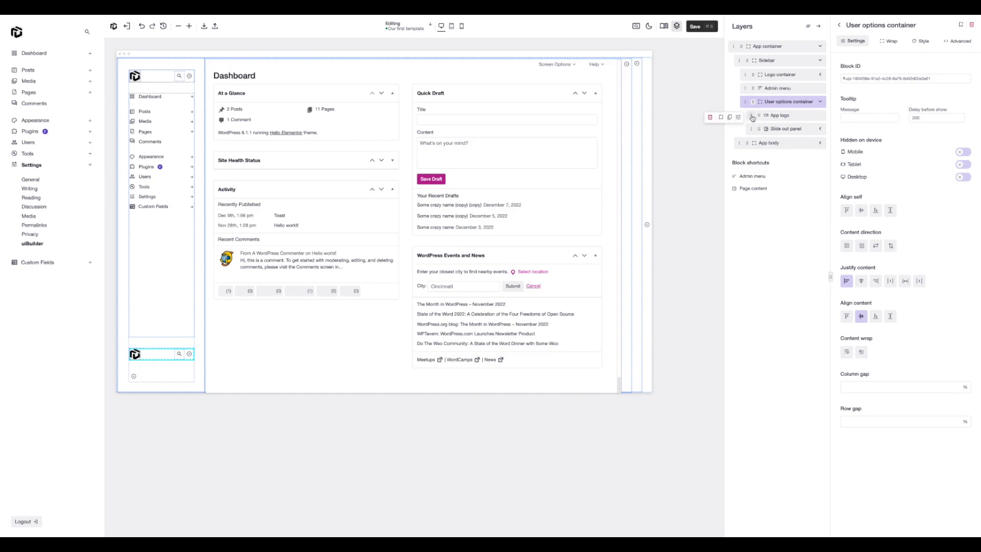
left_click(711, 119)
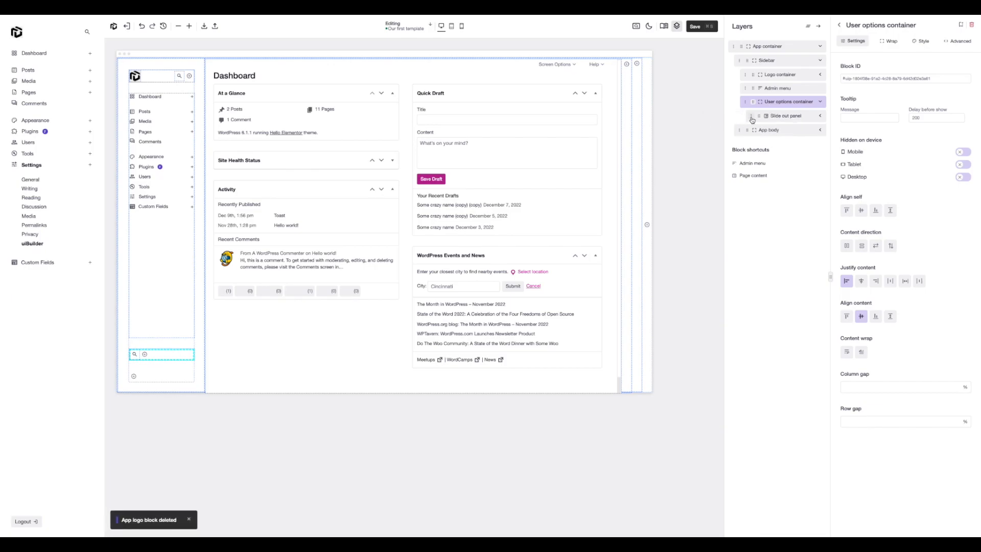
left_click(710, 119)
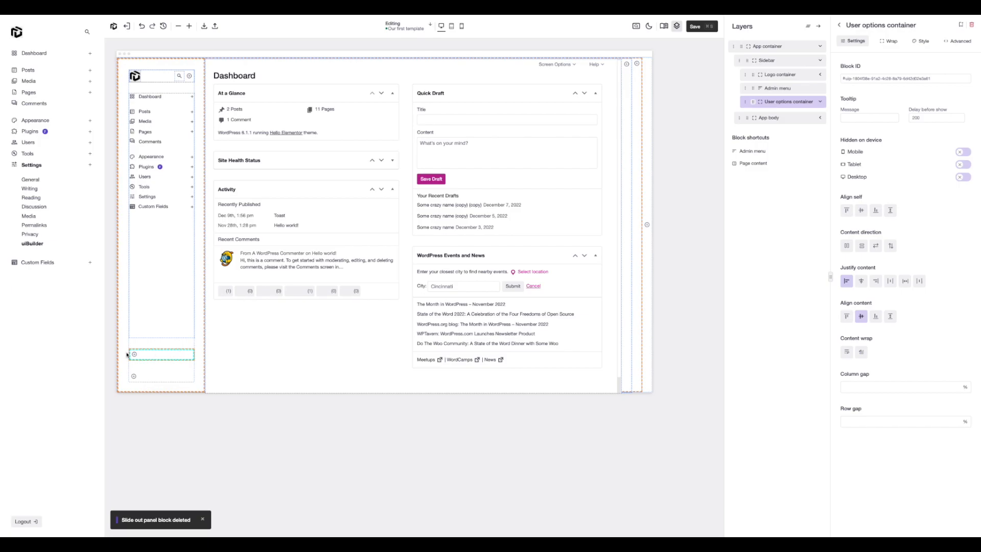
Find the Dropdown block by searching for "drop" and add it inside the User options container
left_click(840, 25)
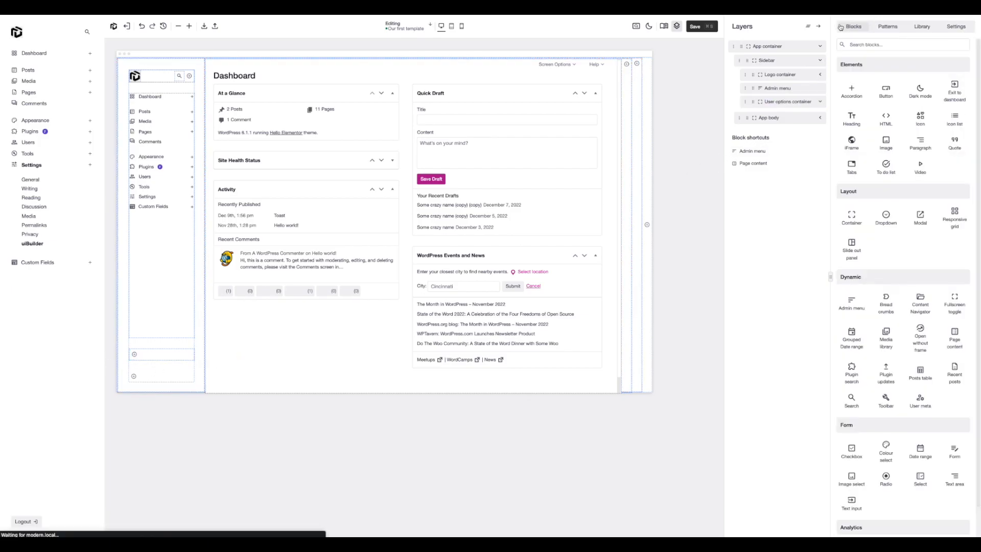
left_click(879, 44)
type("drop")
left_click_drag(852, 113, 794, 123)
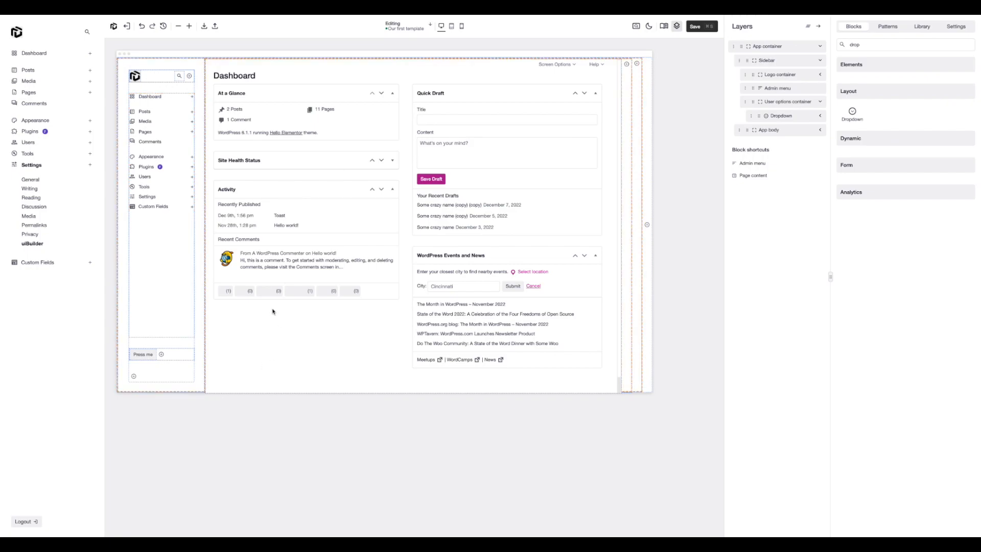
Rename the Dropdown block in the User options container to "User dropdown"
left_click(778, 117)
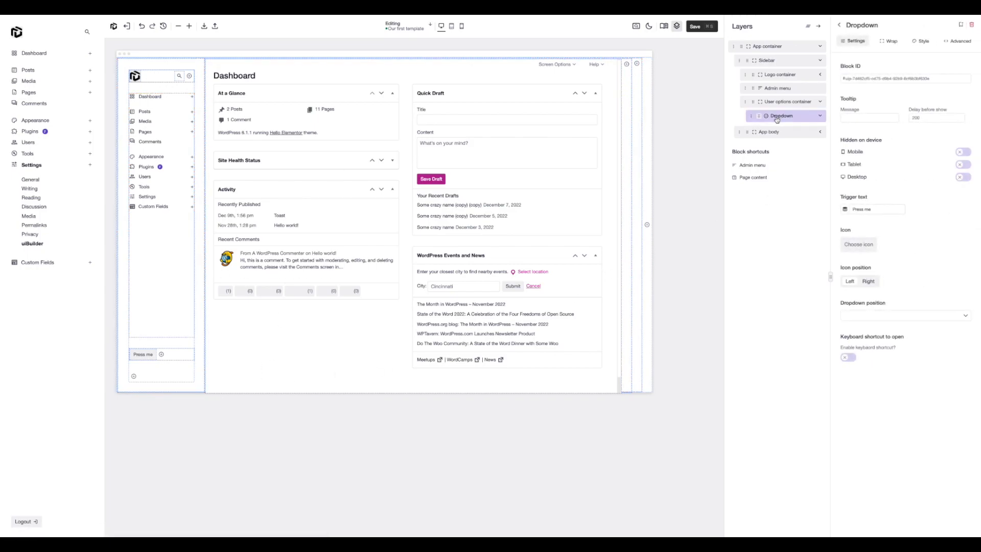
double_click(867, 25)
type("User dropdiown")
Clear the User dropdown's trigger text and set its dropdown position to Top left
triple_click(867, 208)
key("BackSpace")
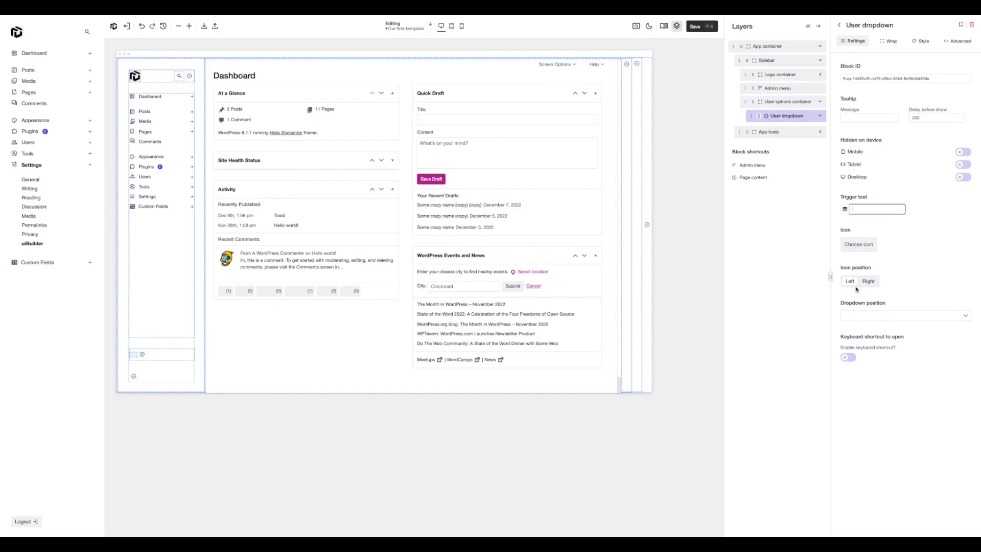
left_click(880, 315)
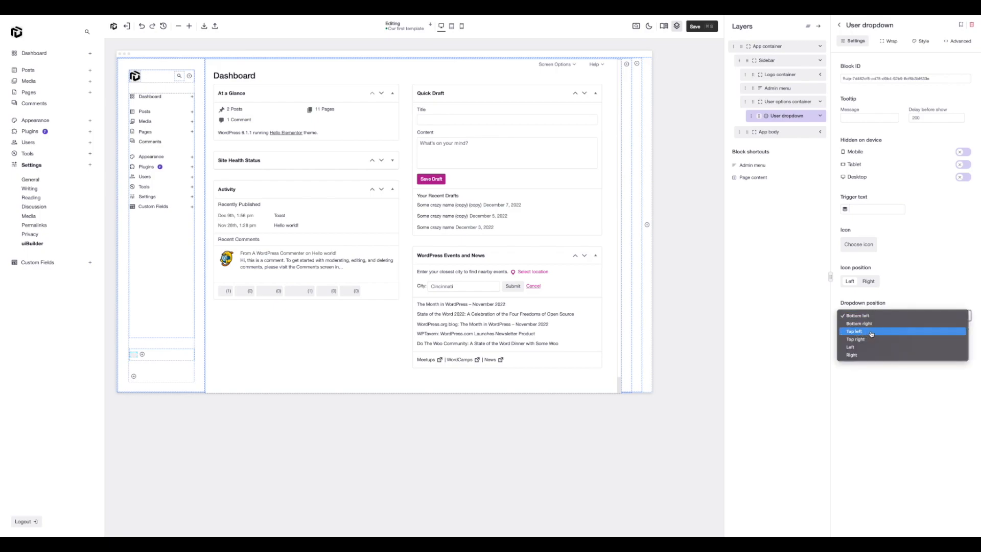
left_click(871, 333)
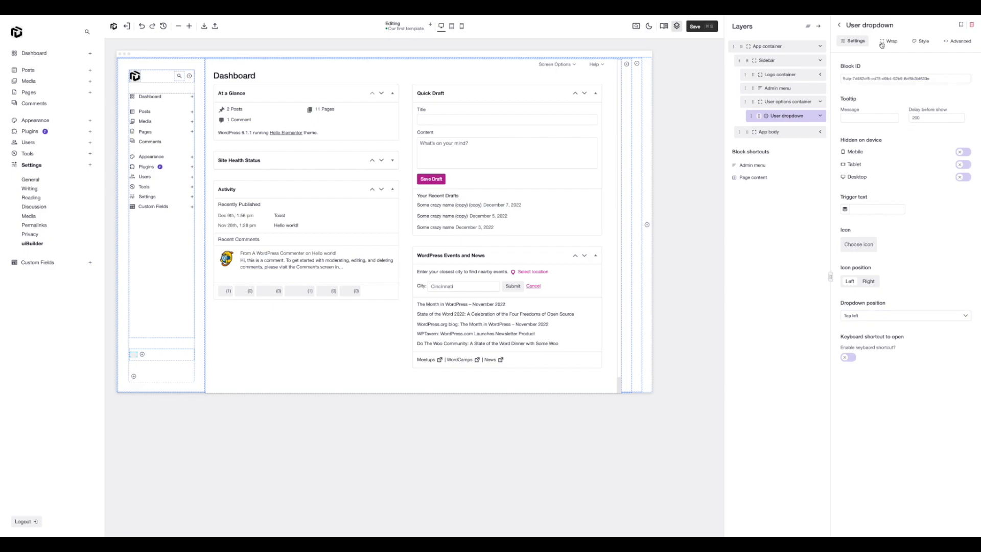
In the User dropdown's trigger styles, set the padding to 0 and both width and height to 30 px
left_click(919, 41)
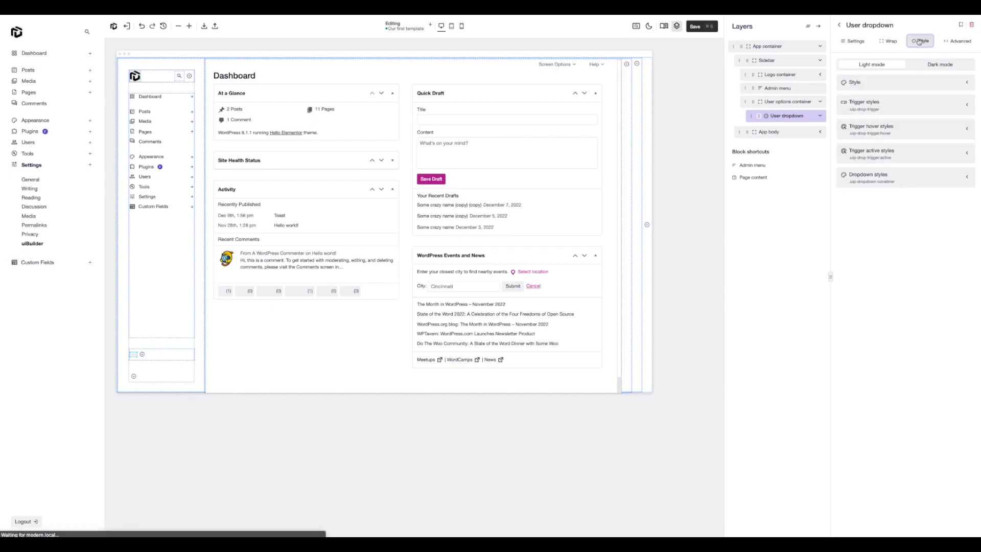
left_click(876, 107)
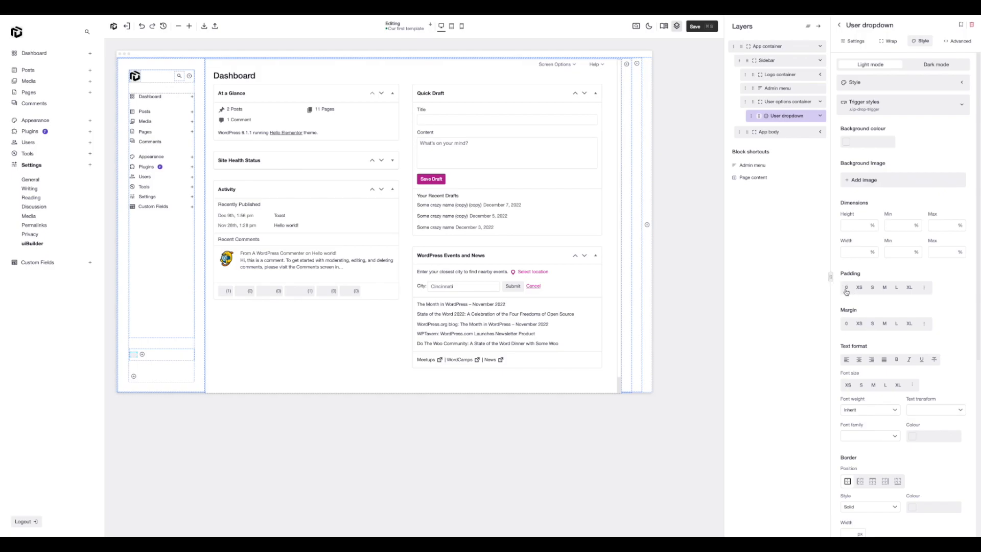
left_click(847, 289)
left_click(872, 252)
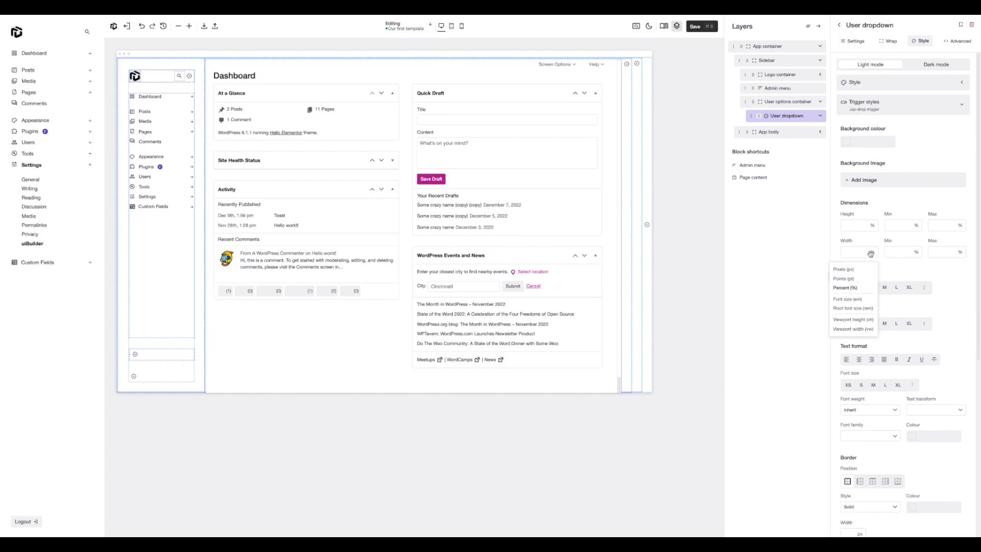
left_click(842, 273)
type("30")
left_click(872, 226)
left_click(844, 243)
left_click(852, 226)
type("30")
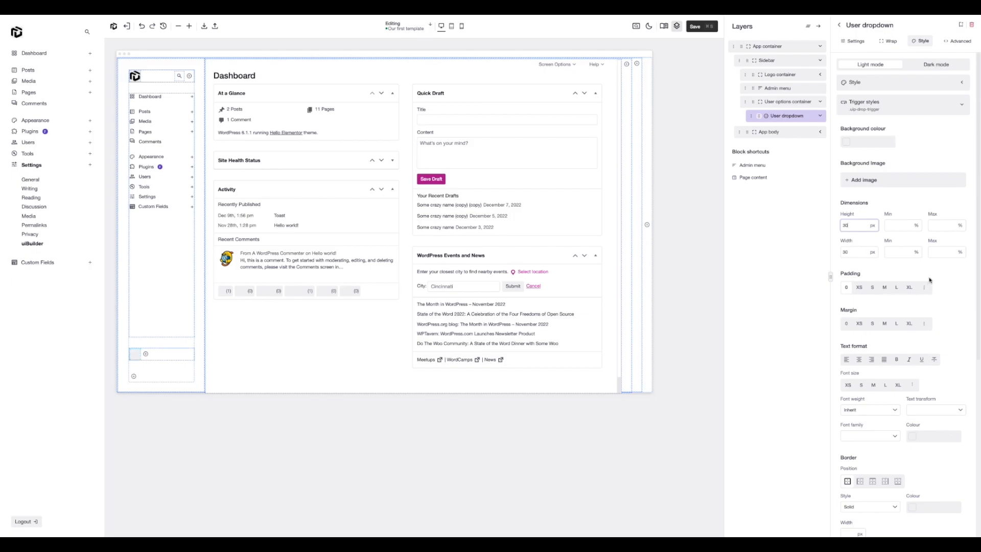
Set the background image of the User dropdown's trigger styles to the dynamic User profile image
scroll(906, 171, "down", 2)
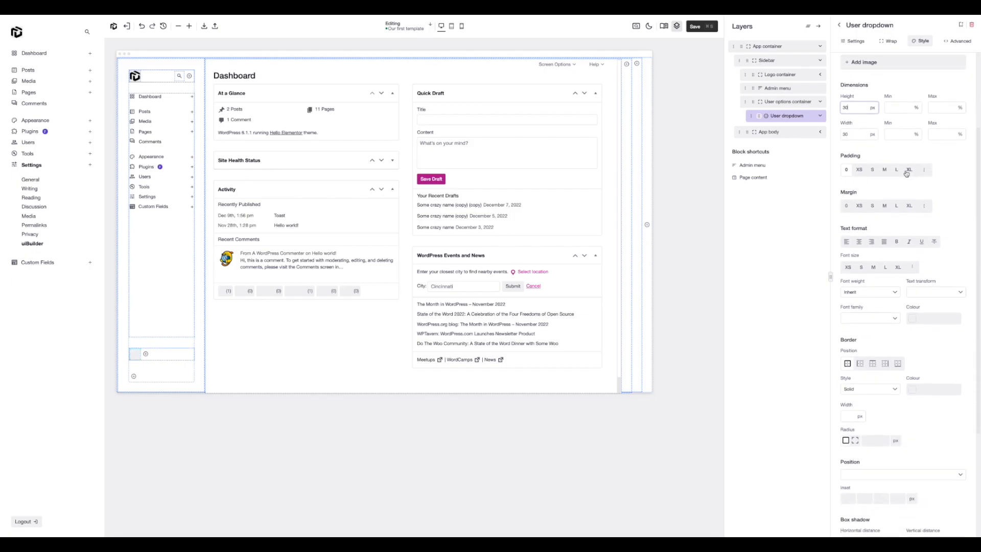
left_click(862, 132)
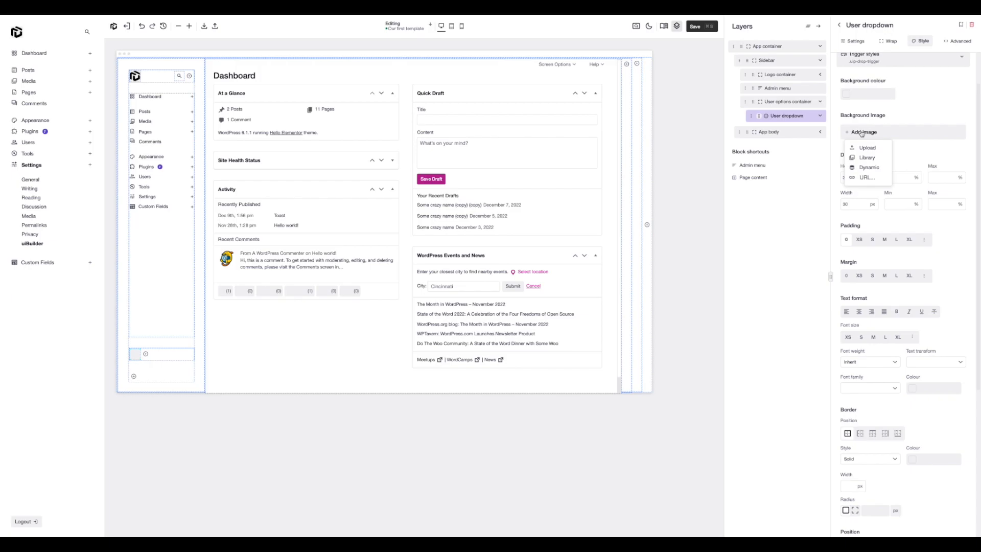
left_click(872, 171)
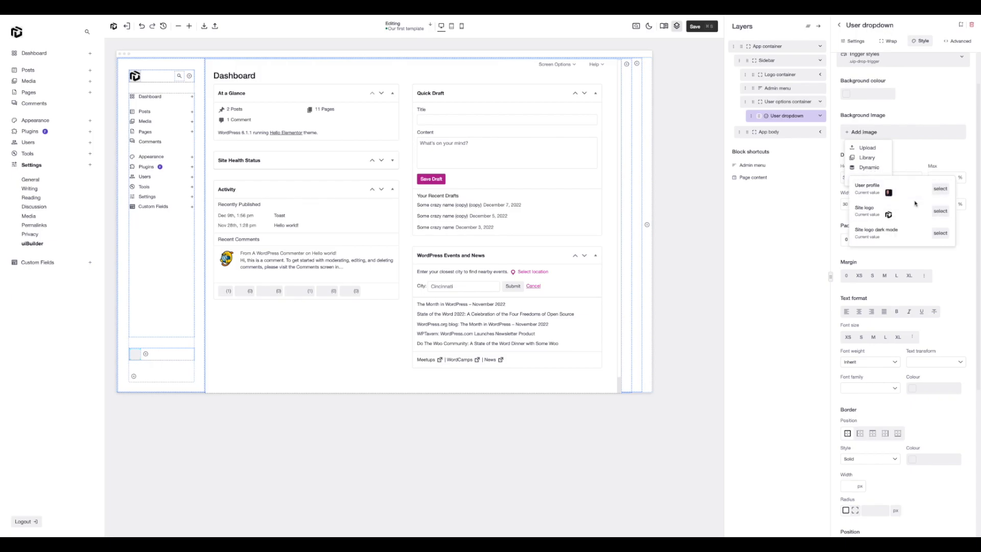
left_click(941, 190)
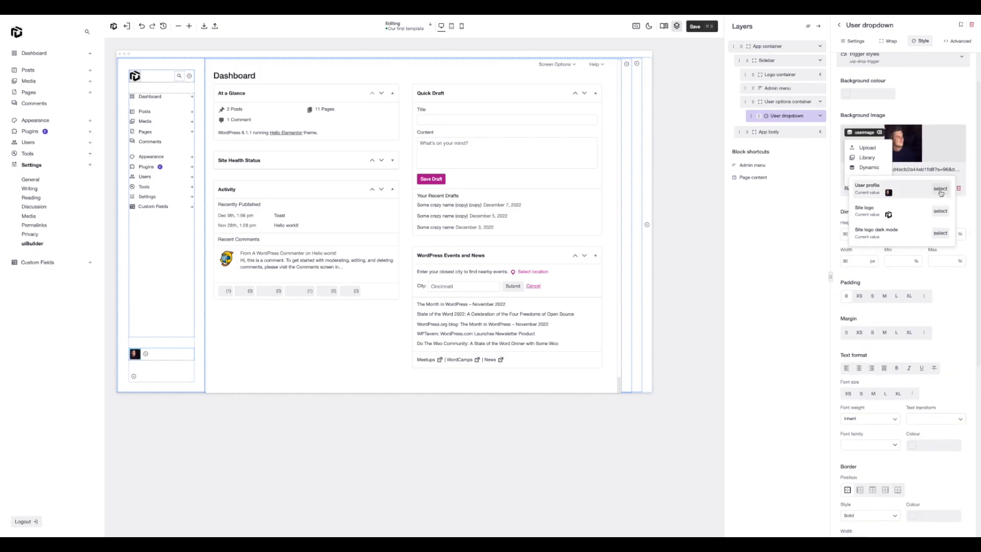
left_click(923, 101)
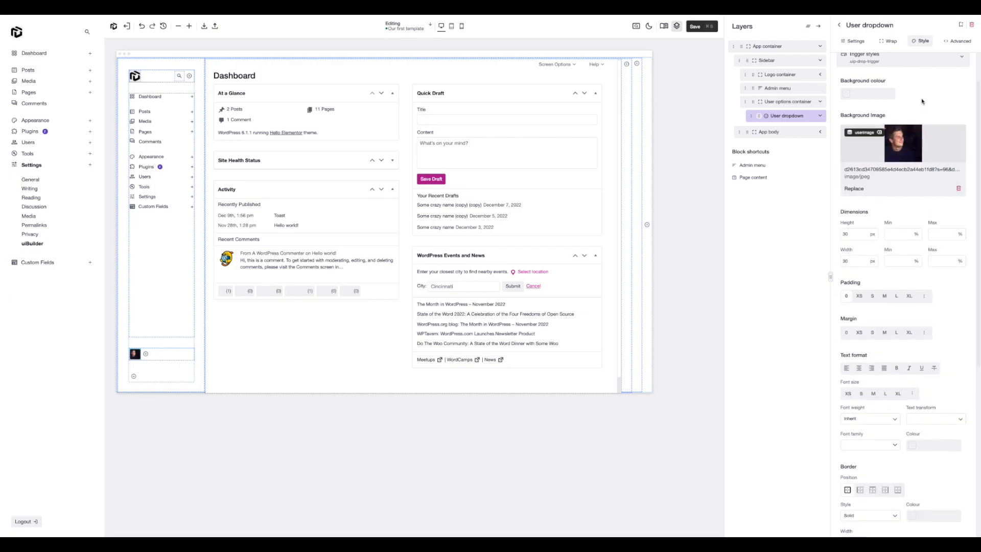
Give the User dropdown's trigger a border radius of 50 percent
scroll(947, 215, "down", 5)
scroll(938, 206, "down", 2)
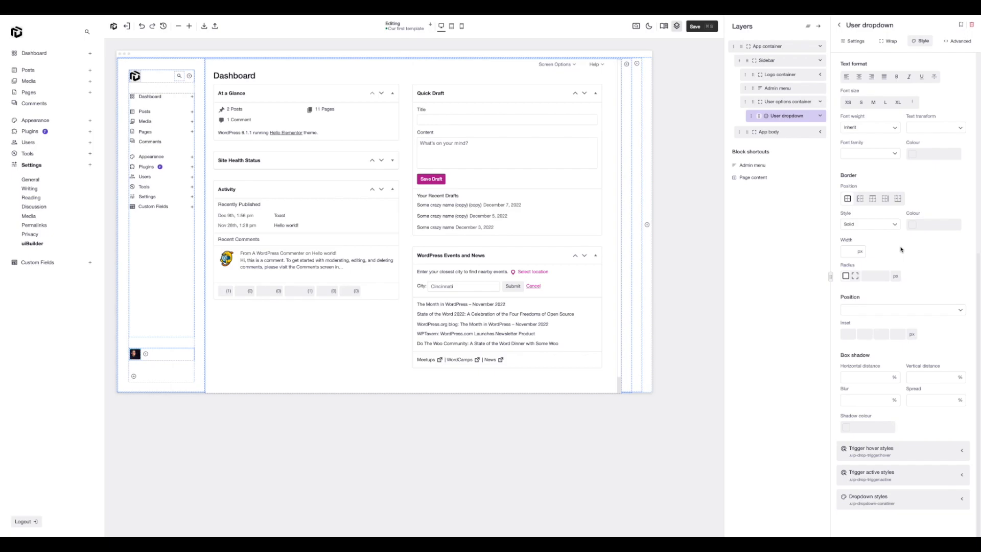
left_click(896, 275)
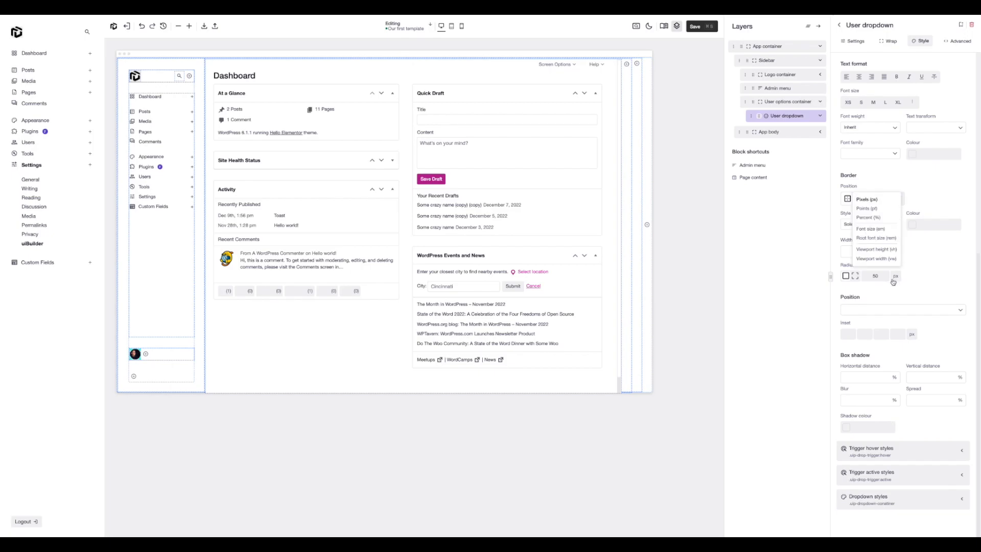
left_click(869, 219)
Turn on the template preview, try the round avatar trigger in the sidebar, and return to the block list
left_click(615, 174)
left_click(637, 26)
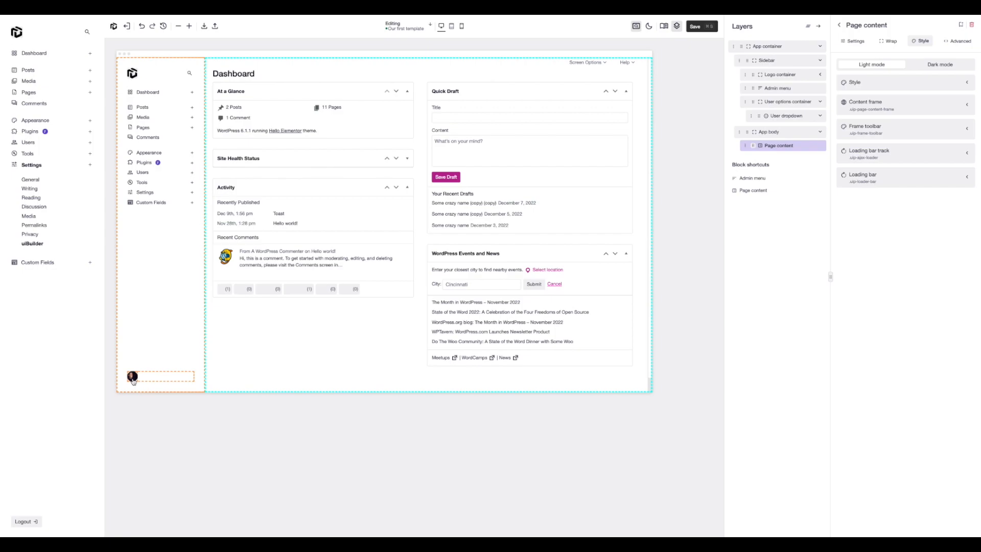
left_click(134, 379)
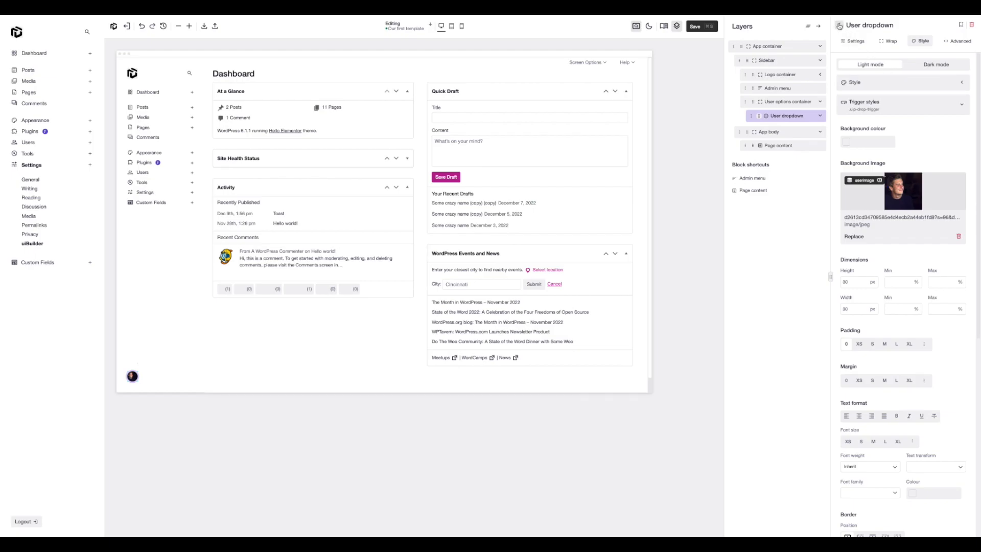
left_click(840, 26)
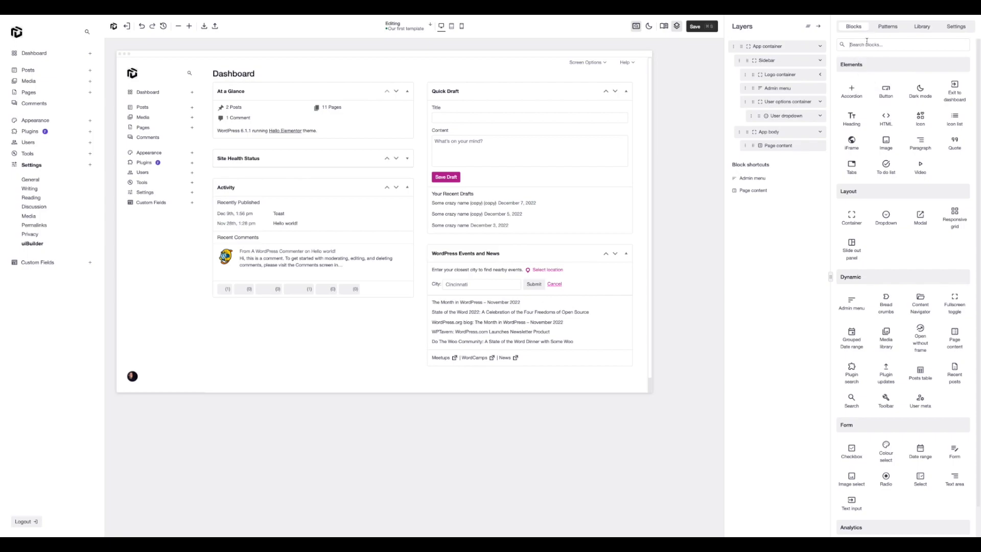
type("logi")
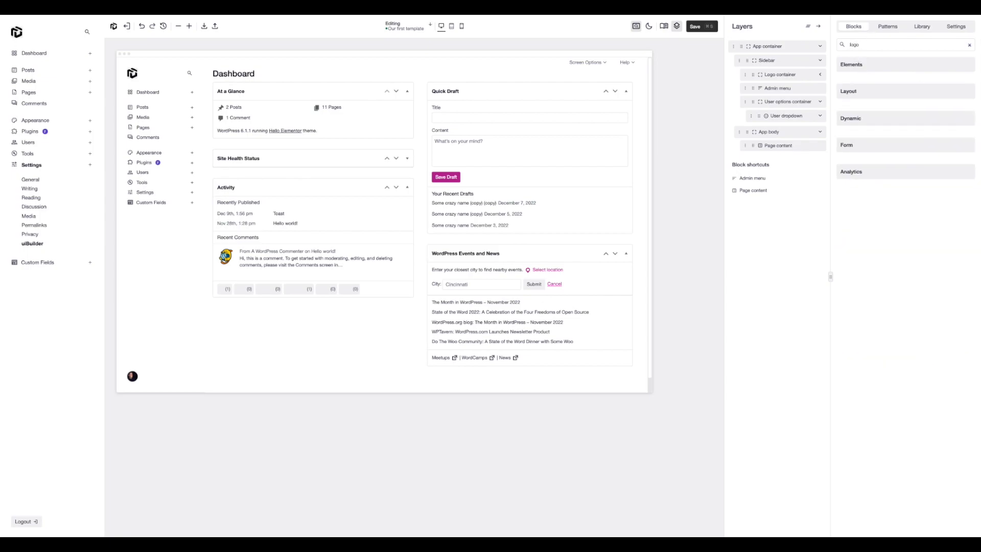
key("BackSpace")
key("BackSpace")
key("BackSpace")
key("BackSpace")
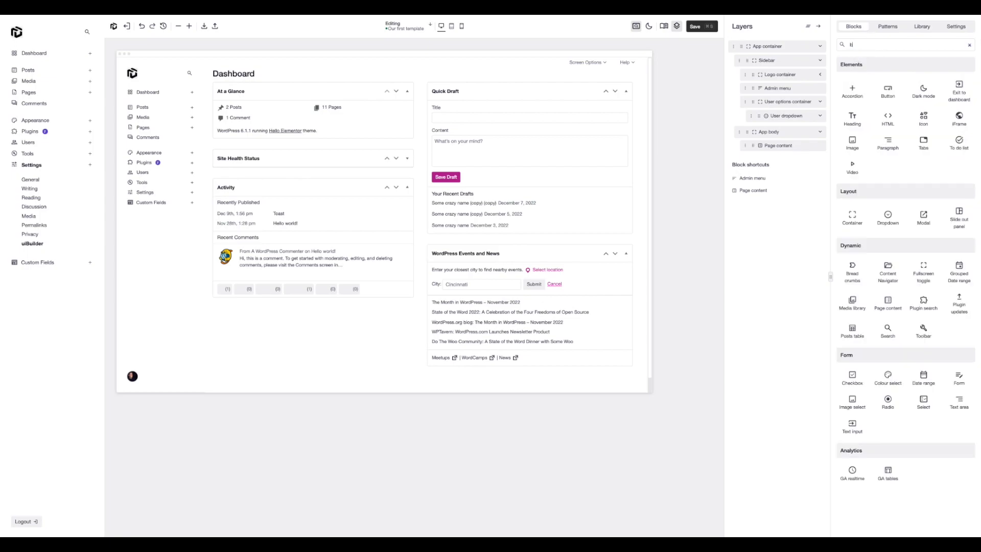
Search the blocks for "butt", add a Button block inside the User dropdown, and open the dropdown in the preview
type("butt")
left_click_drag(851, 90, 789, 136)
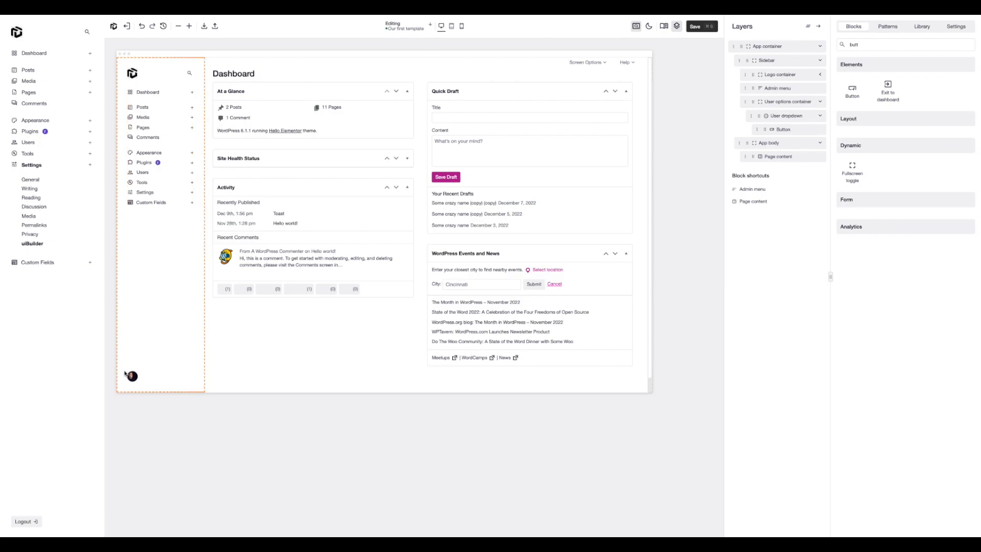
left_click(132, 376)
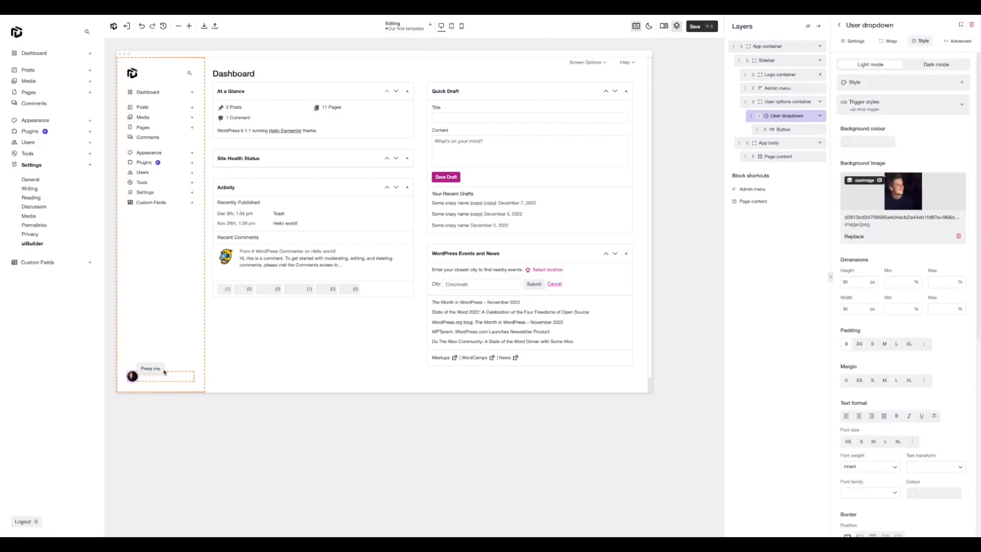
Rename the new Button block inside the User dropdown to "Logout button"
left_click(783, 129)
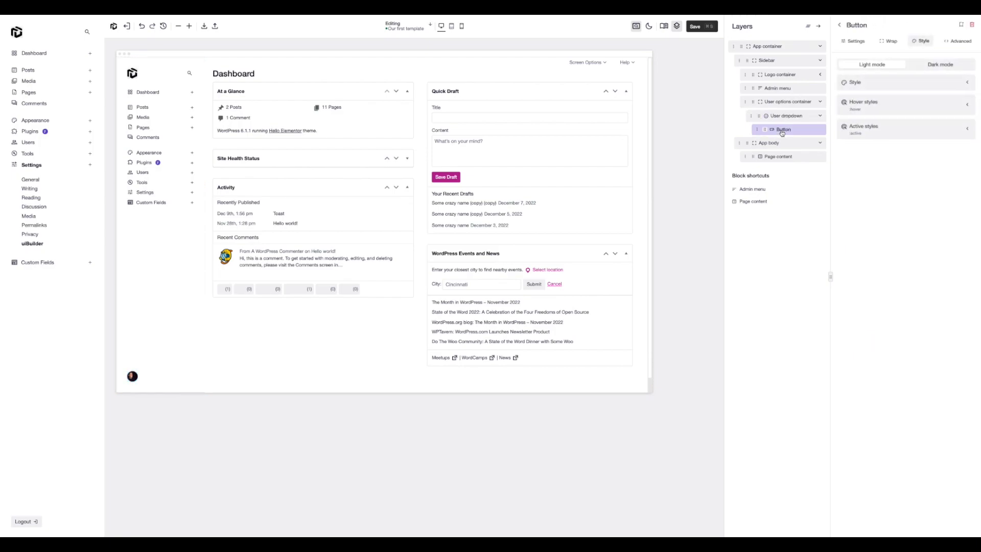
left_click(878, 83)
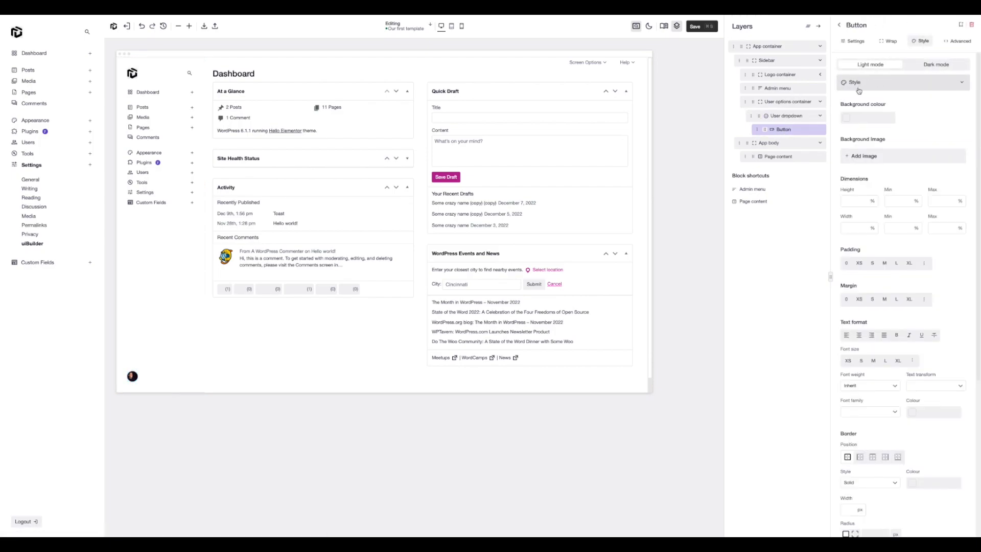
double_click(852, 24)
type("Logout butto")
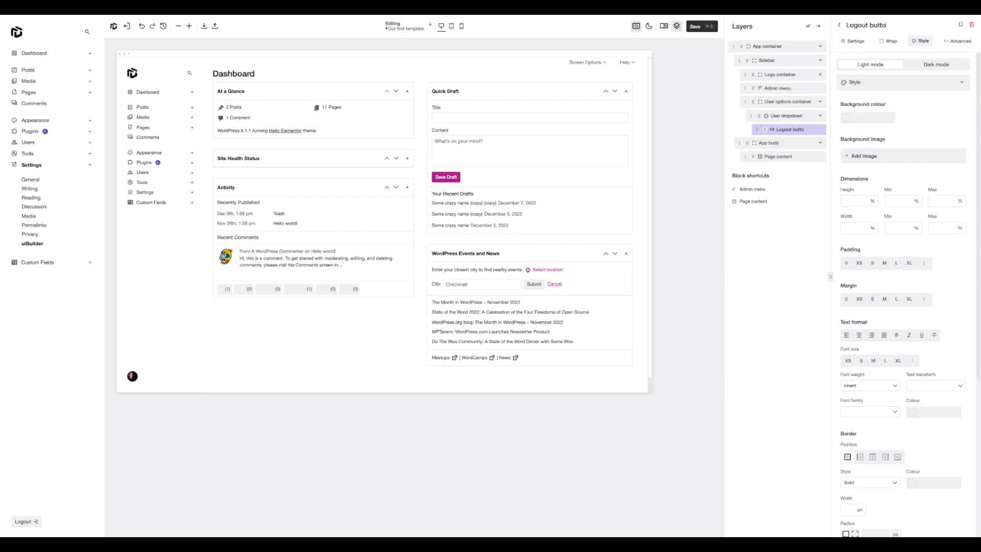
Set the logout button's text to "Logout" and give it the arrow-into-door icon found by searching "log"
left_click(850, 43)
triple_click(871, 210)
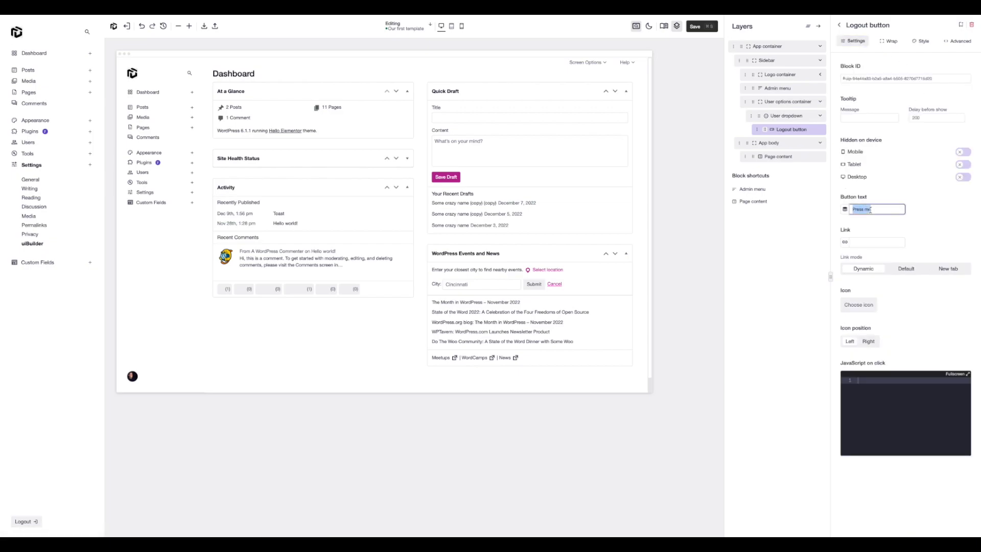
type("Logout")
left_click(858, 302)
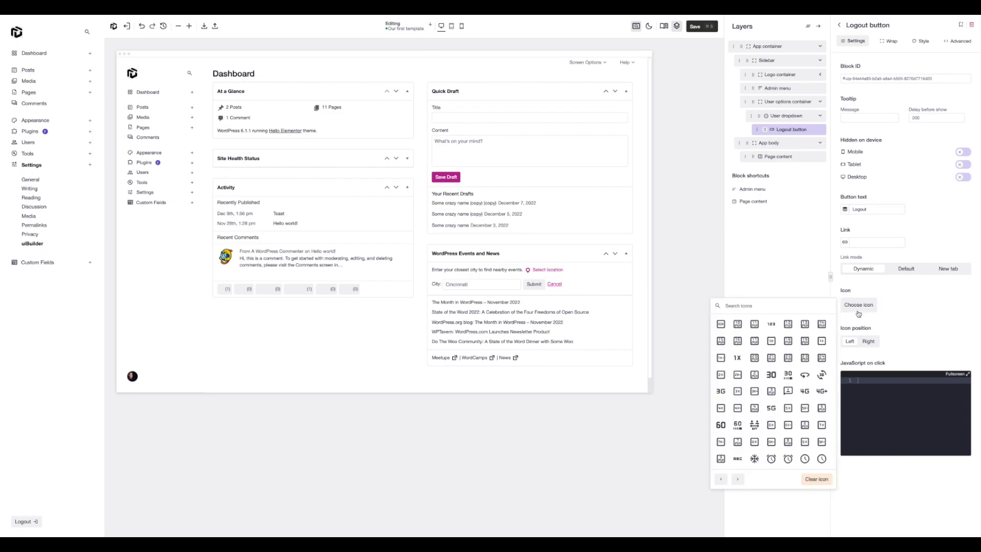
type("log")
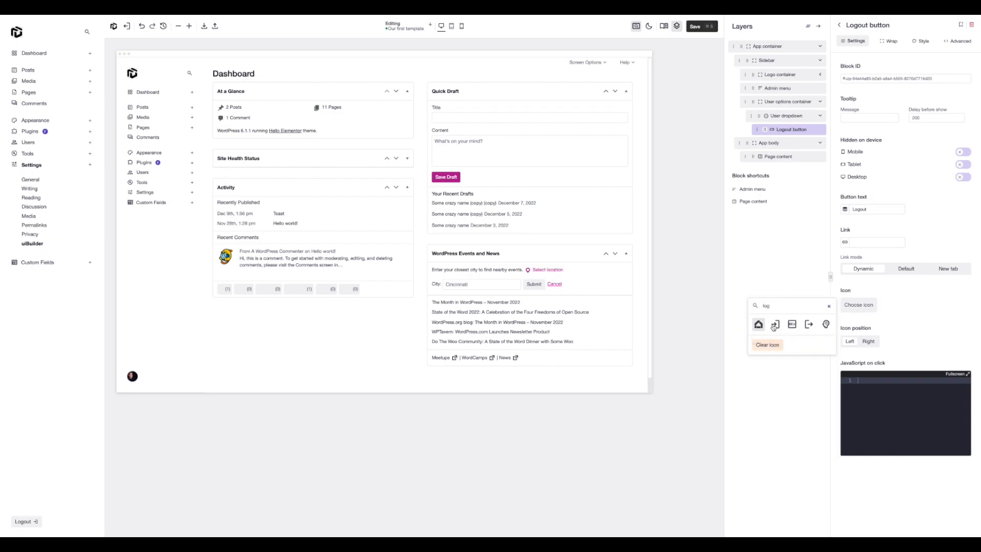
left_click(776, 325)
left_click(946, 234)
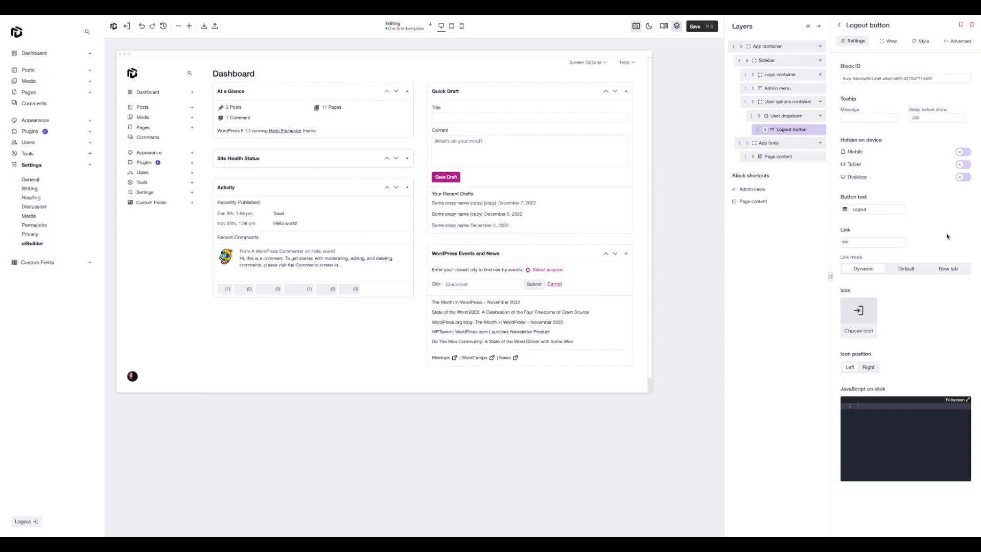
Link the logout button to the dynamic Logout link with the link mode set to Default
left_click(908, 270)
left_click(864, 269)
left_click(924, 262)
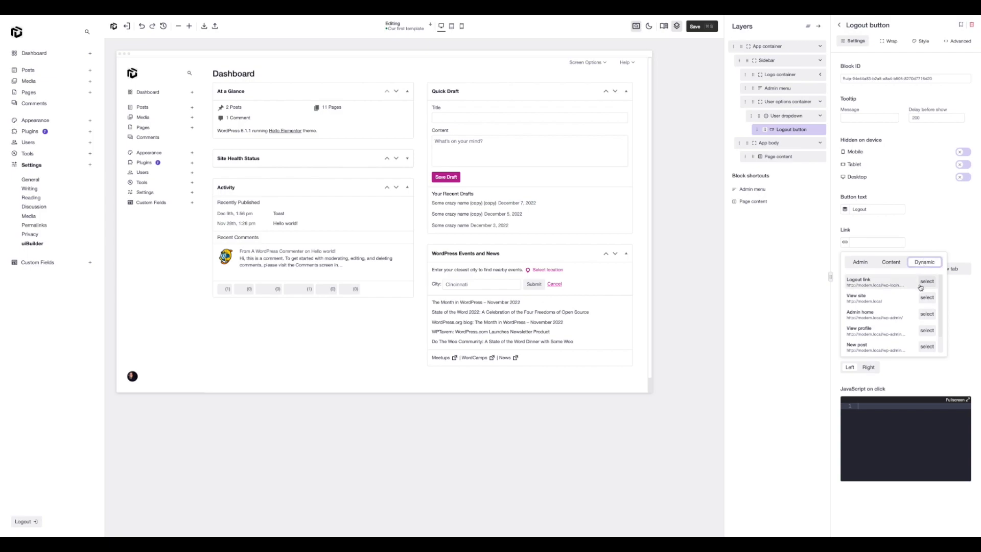
left_click(928, 282)
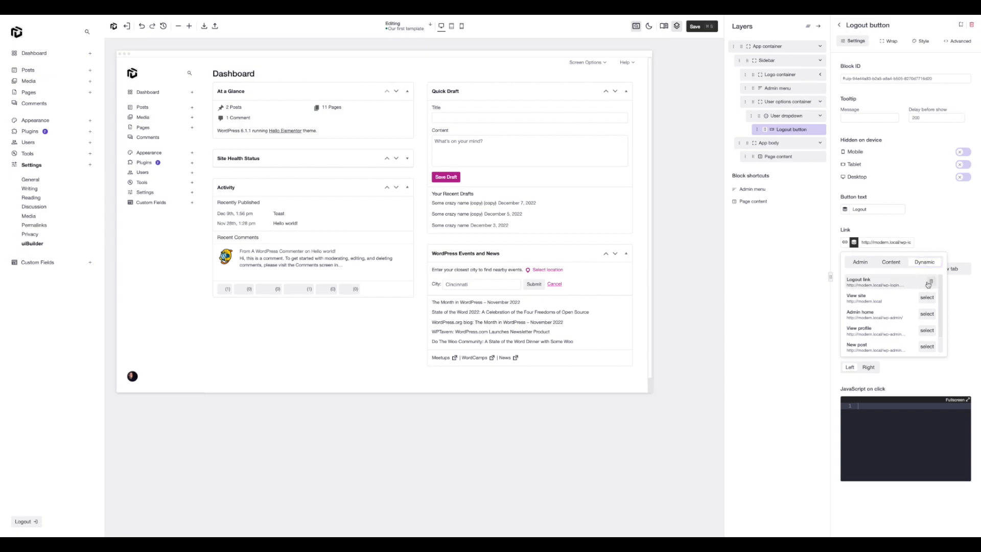
left_click(924, 234)
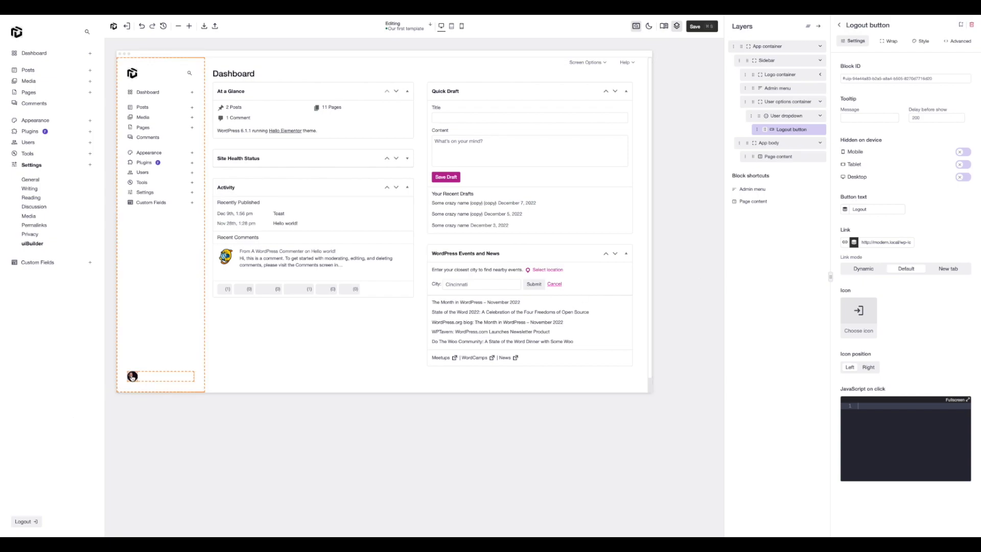
Open the user dropdown in the preview to check the Logout button, and close it again
left_click(133, 377)
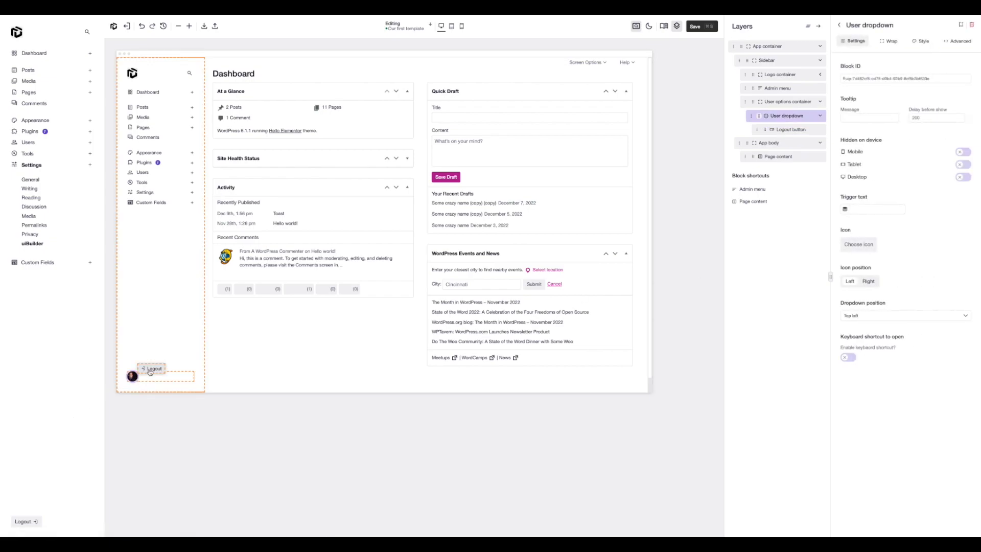
left_click(139, 337)
left_click(118, 342)
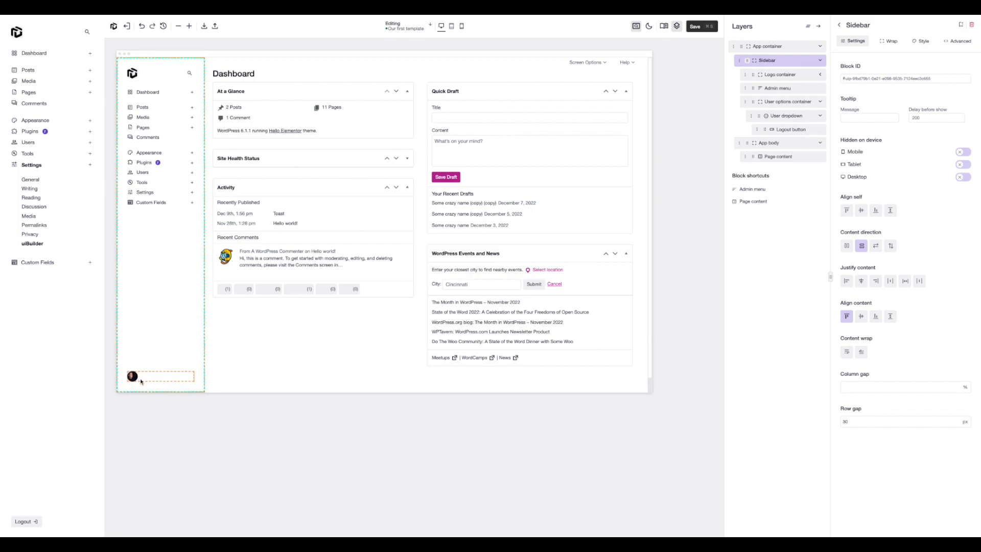
Search the blocks for "dark" and add a Dark mode block below the User dropdown in the User options container
left_click(820, 117)
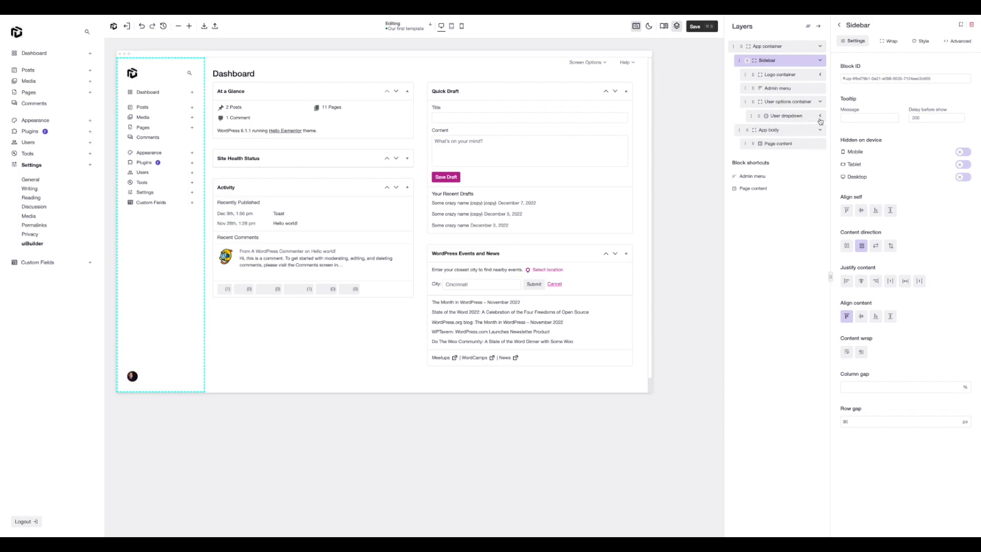
left_click(839, 24)
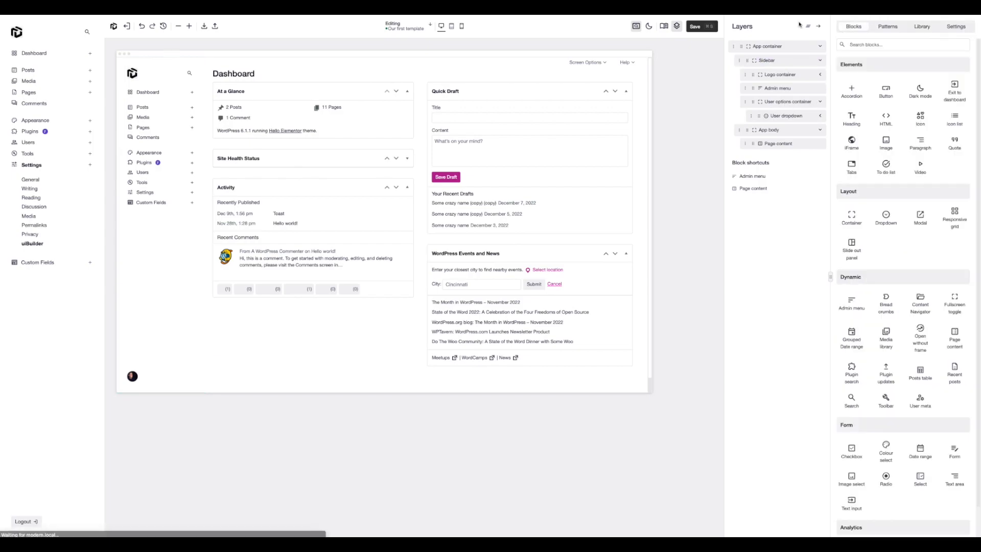
left_click(899, 43)
type("dark")
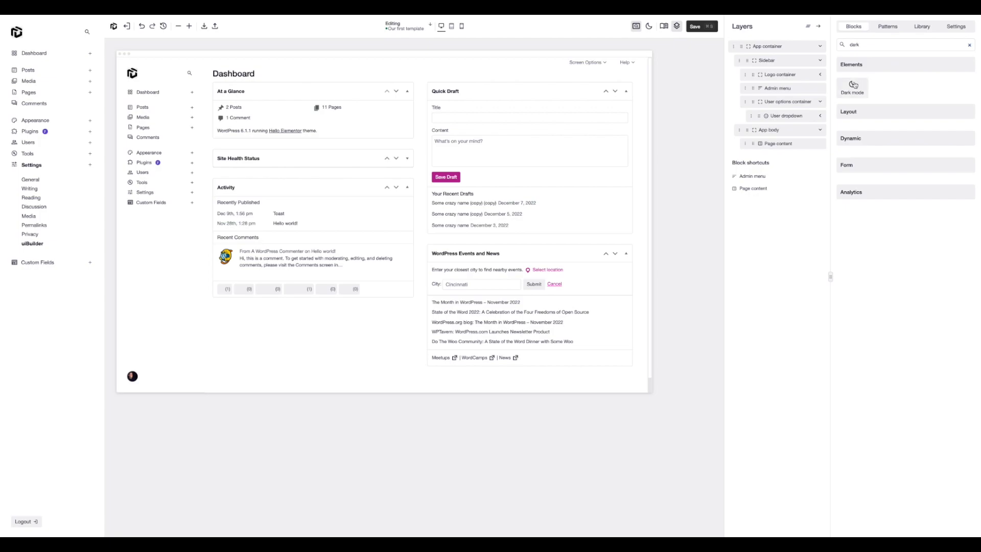
left_click_drag(860, 85, 802, 126)
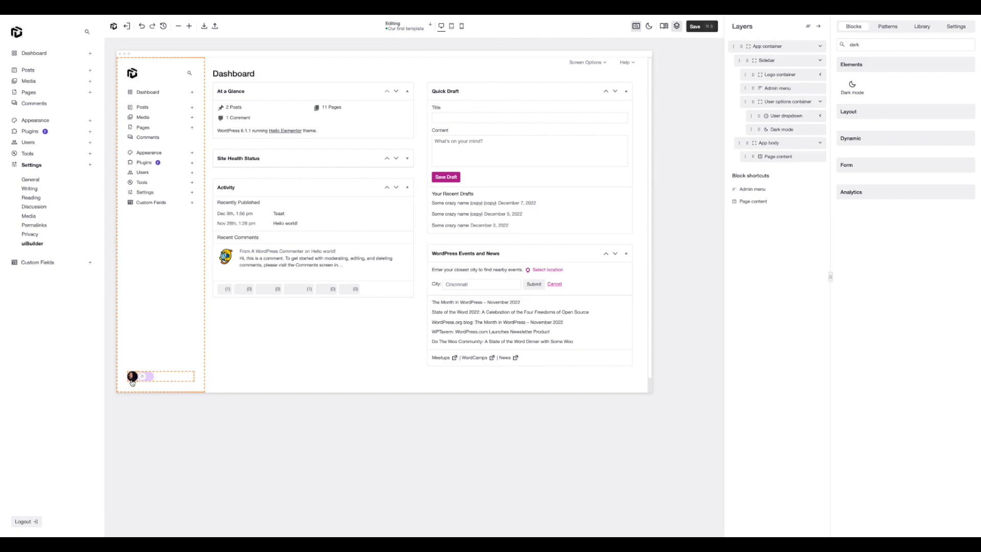
Set the User options container's content direction to row and its content justification to Space between
left_click(788, 102)
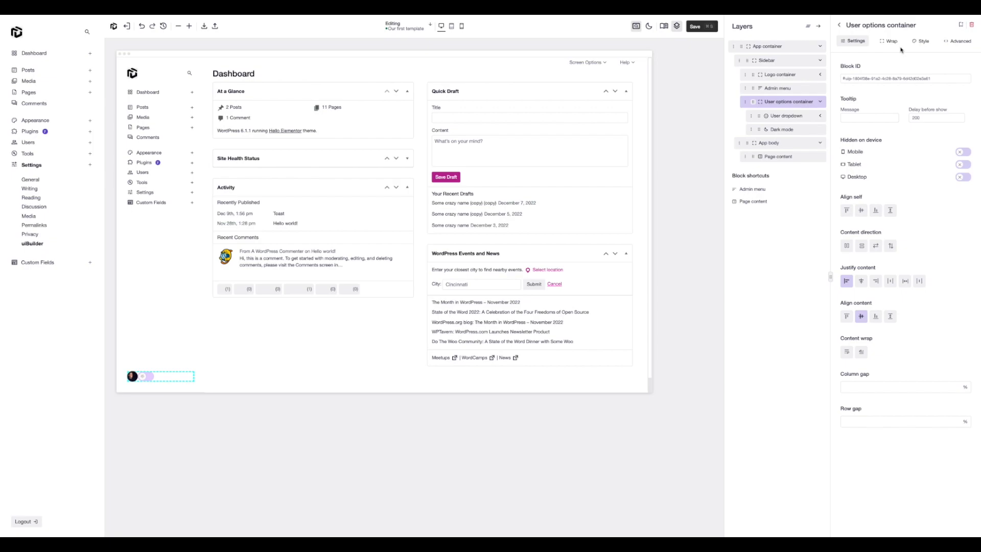
left_click(847, 247)
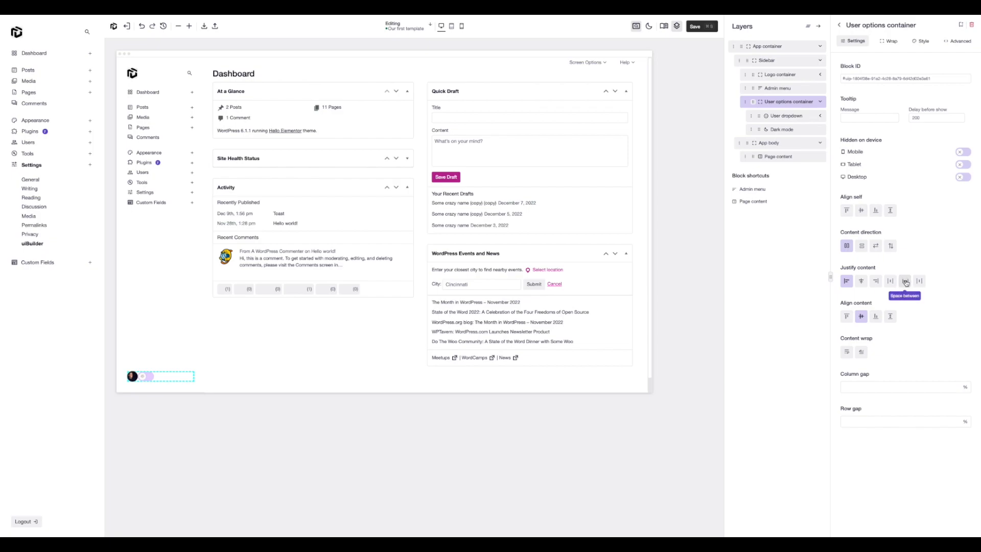
left_click(905, 281)
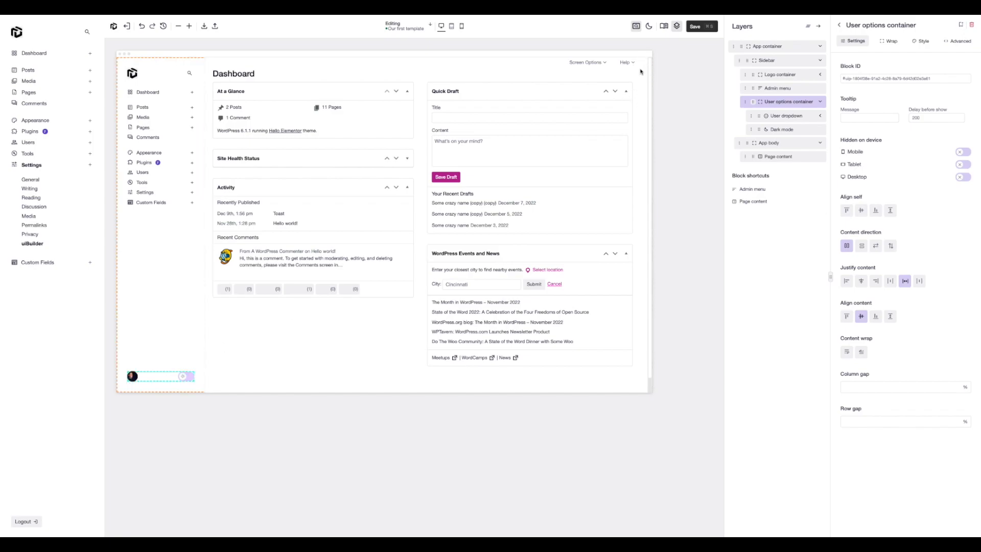
left_click(641, 72)
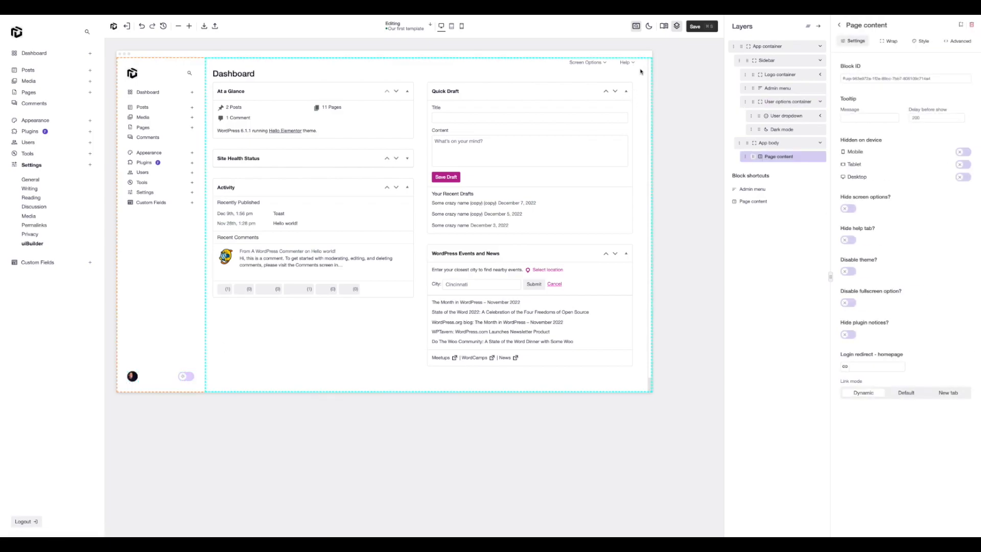
Test the dark mode toggle in the preview and view the Media page in dark mode
left_click(188, 379)
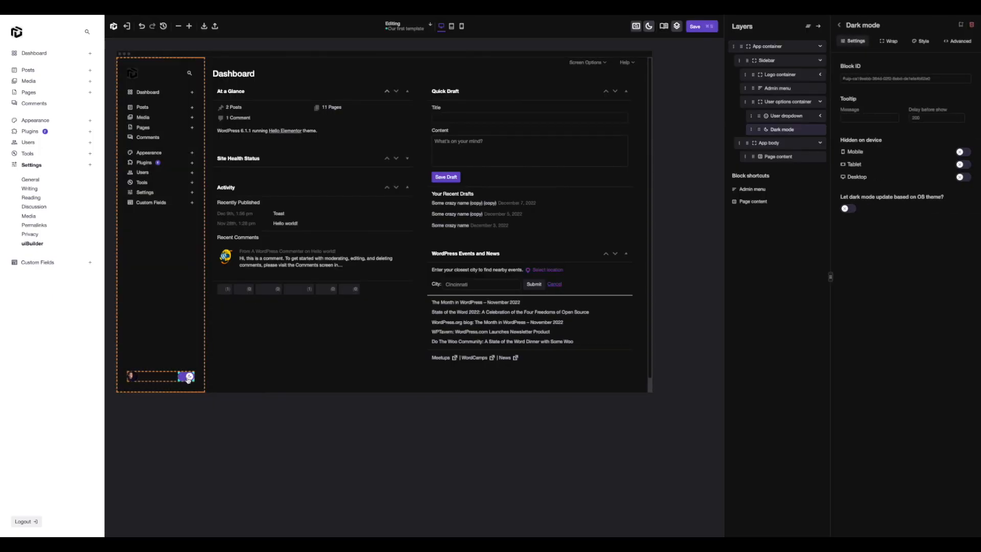
left_click(188, 379)
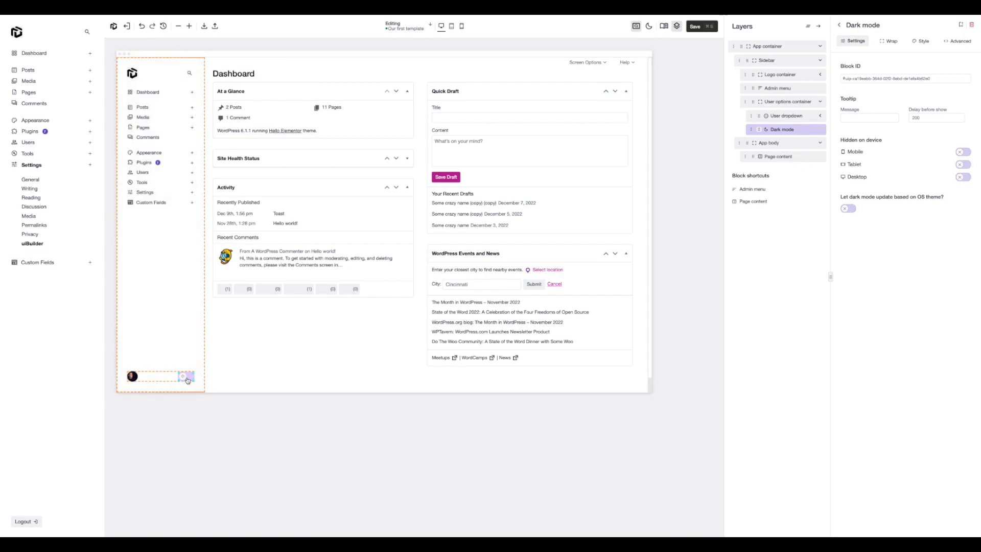
left_click(188, 379)
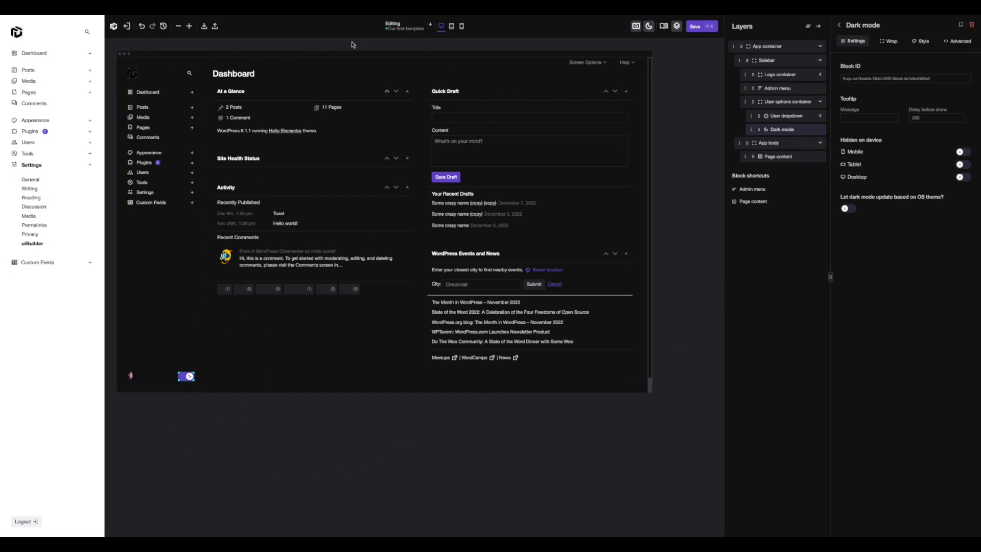
left_click(156, 117)
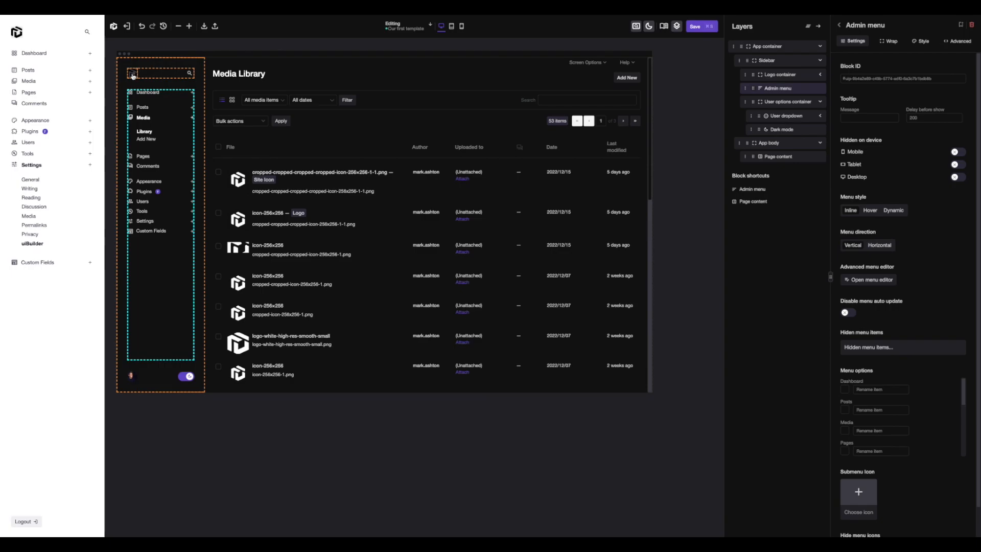
Set the App logo's dark mode background image to the dynamic Site logo dark mode image
left_click(132, 76)
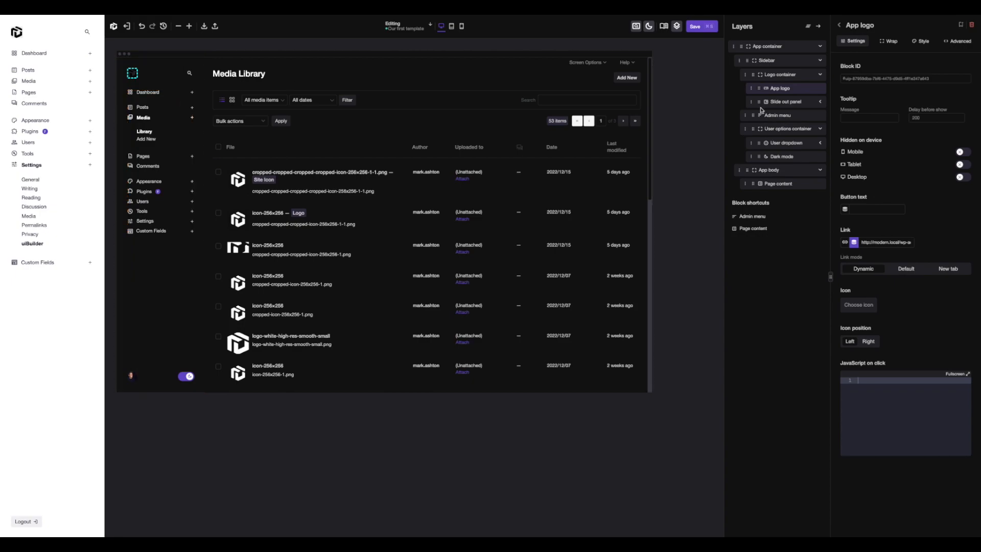
left_click(922, 43)
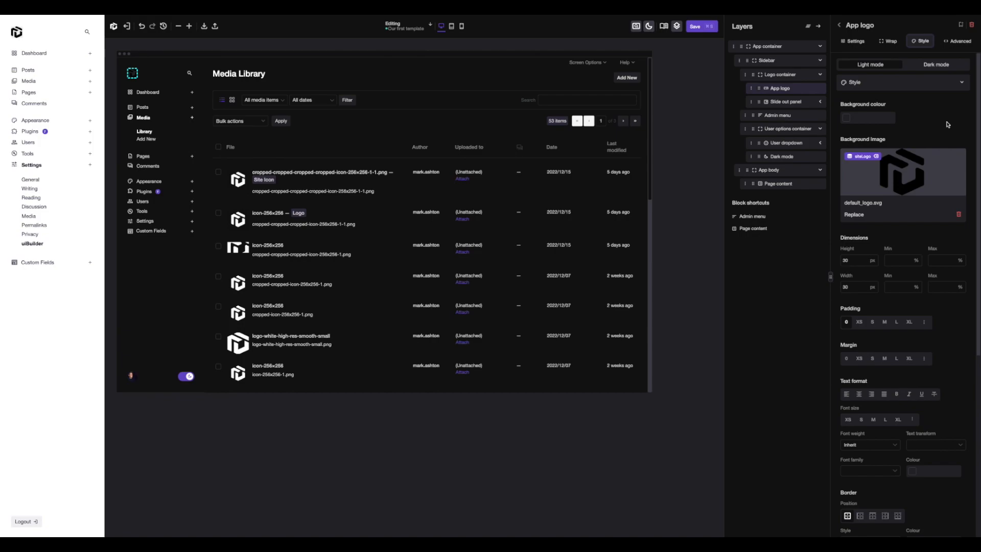
left_click(932, 69)
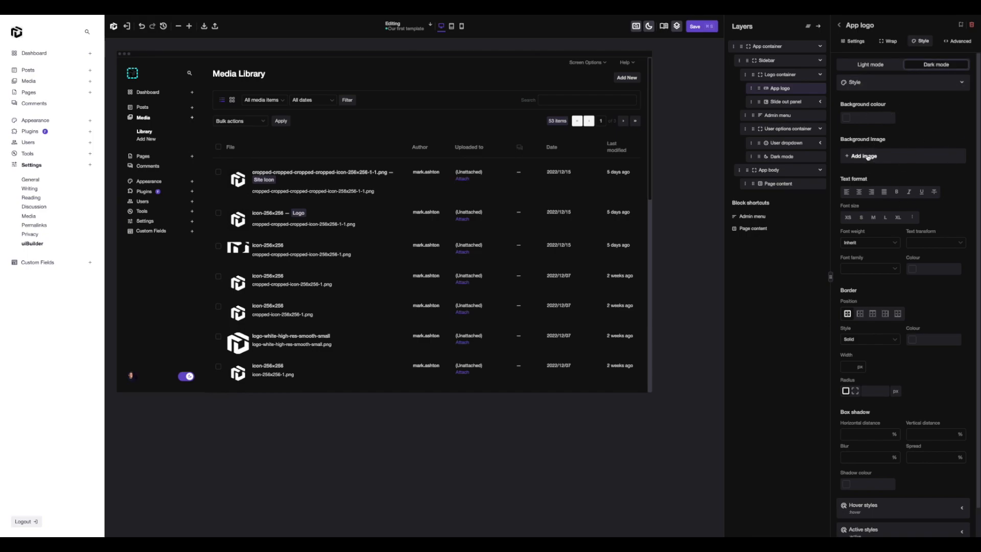
left_click(867, 156)
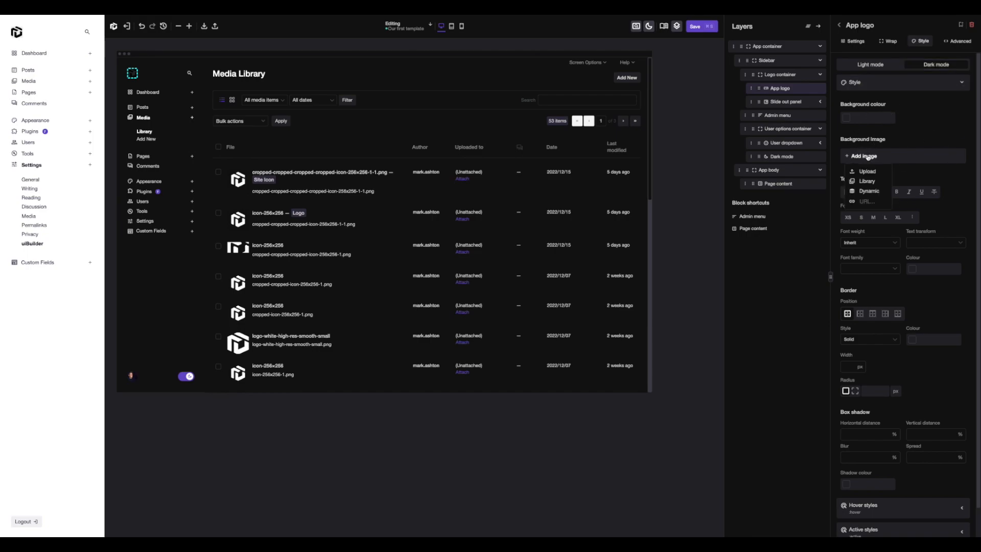
left_click(869, 192)
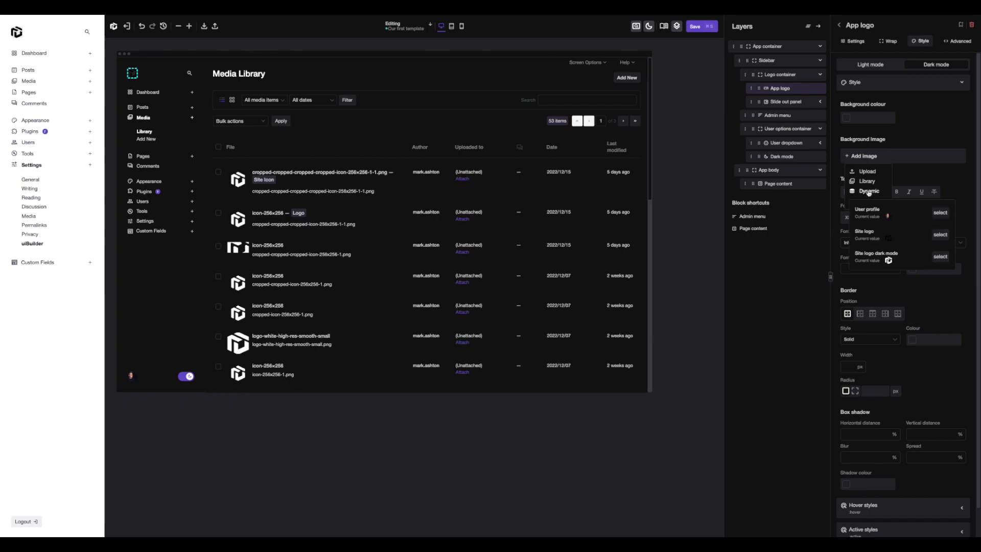
left_click(942, 260)
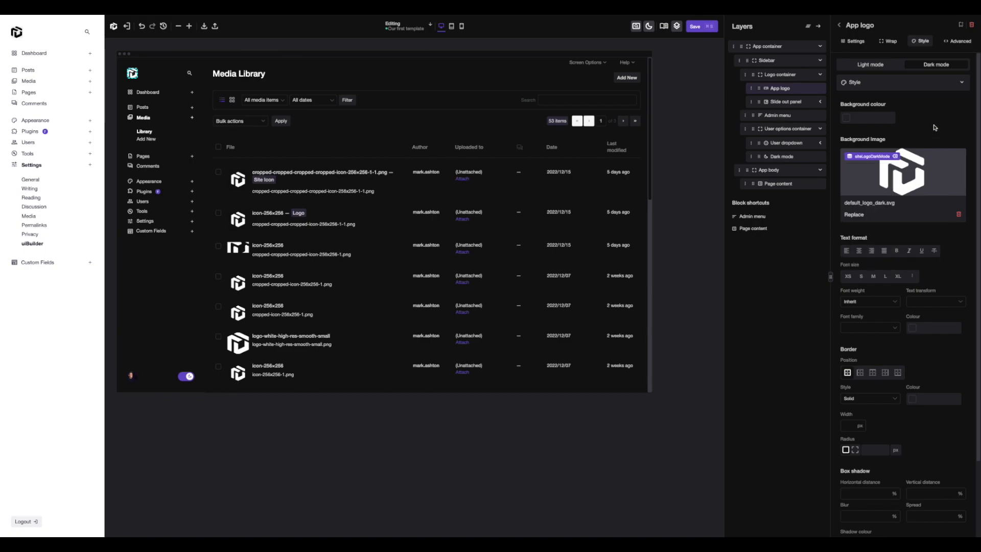
left_click(476, 79)
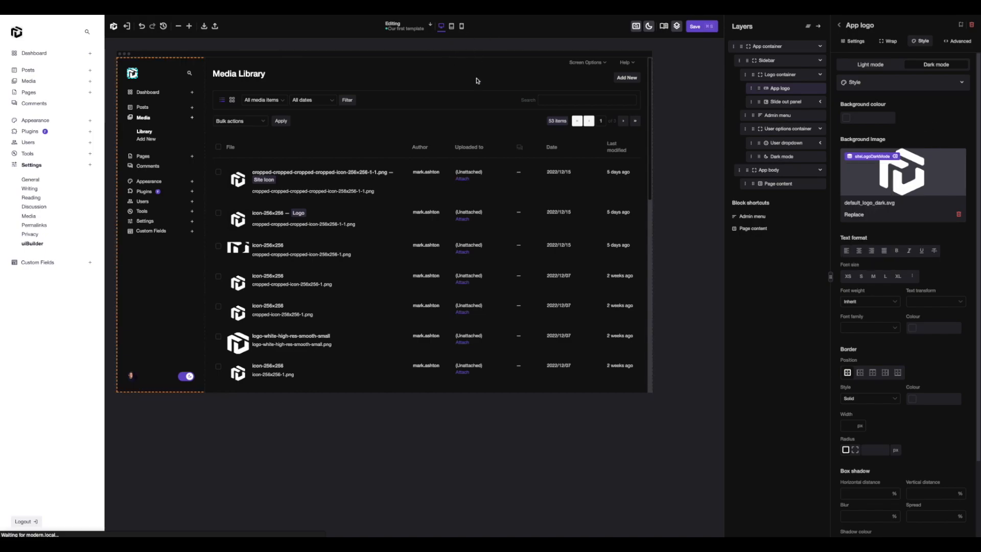
Toggle between light and dark mode to check the logo in both, finishing in light mode
left_click(185, 379)
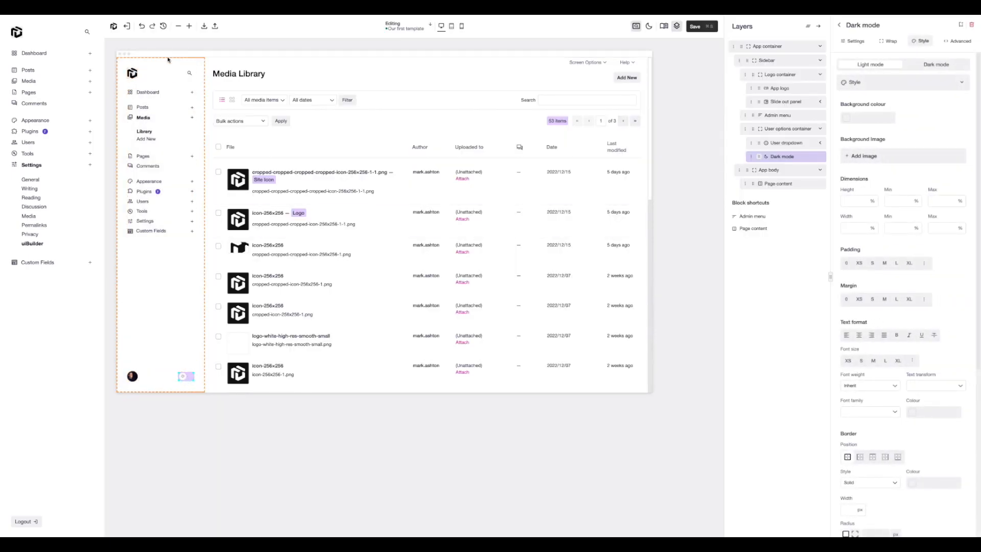
left_click(186, 377)
left_click(185, 378)
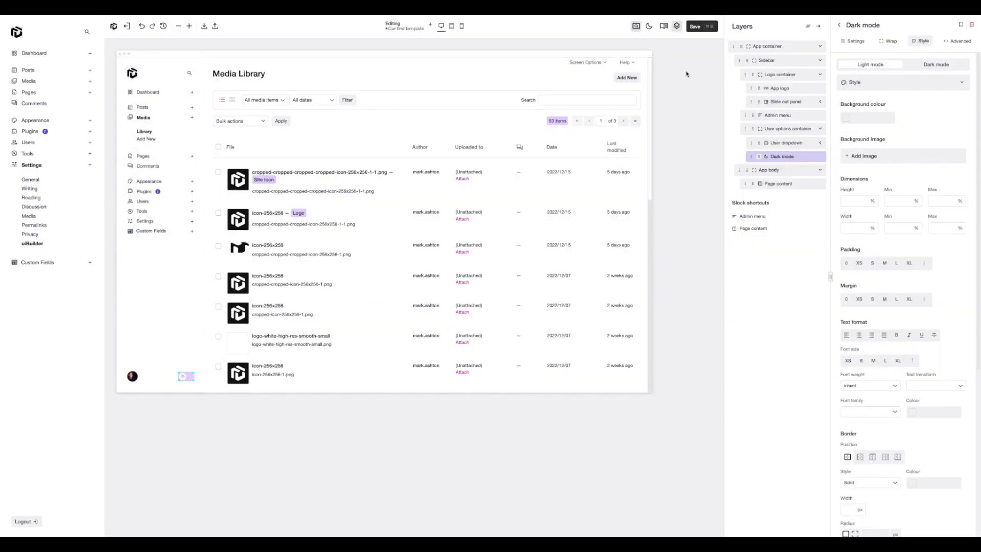
Save the template and add a Button block to the Sidebar between the Logo container and the Admin menu
left_click(706, 27)
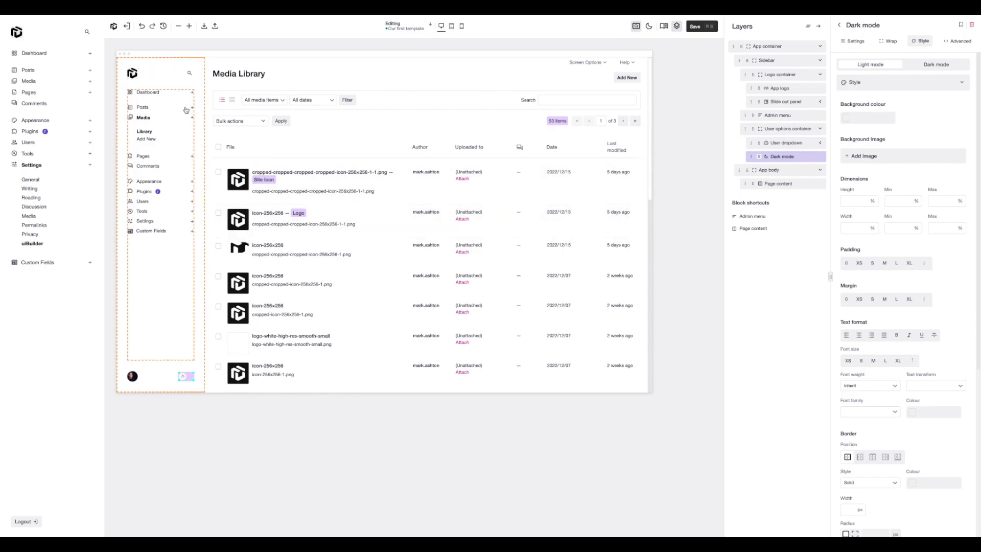
left_click(838, 25)
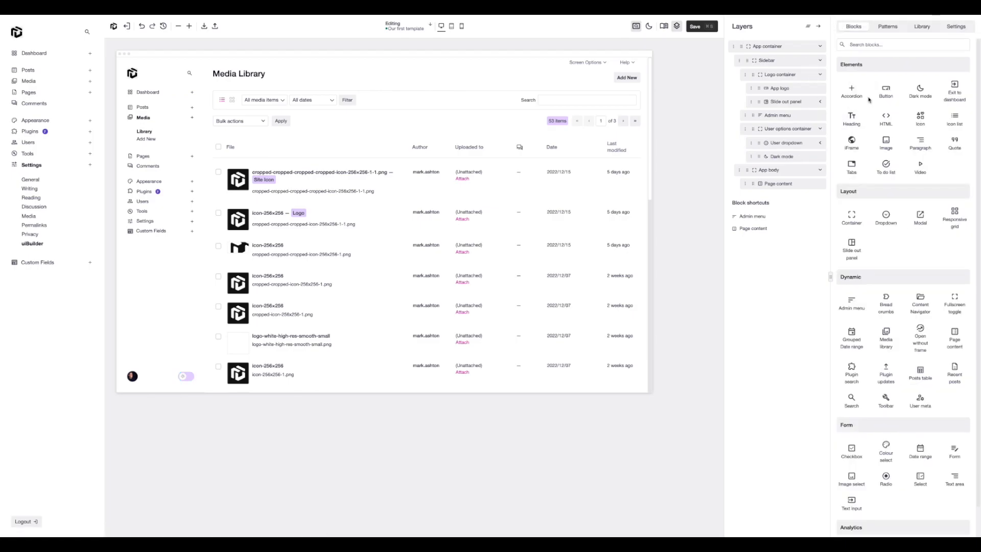
left_click_drag(883, 92, 754, 119)
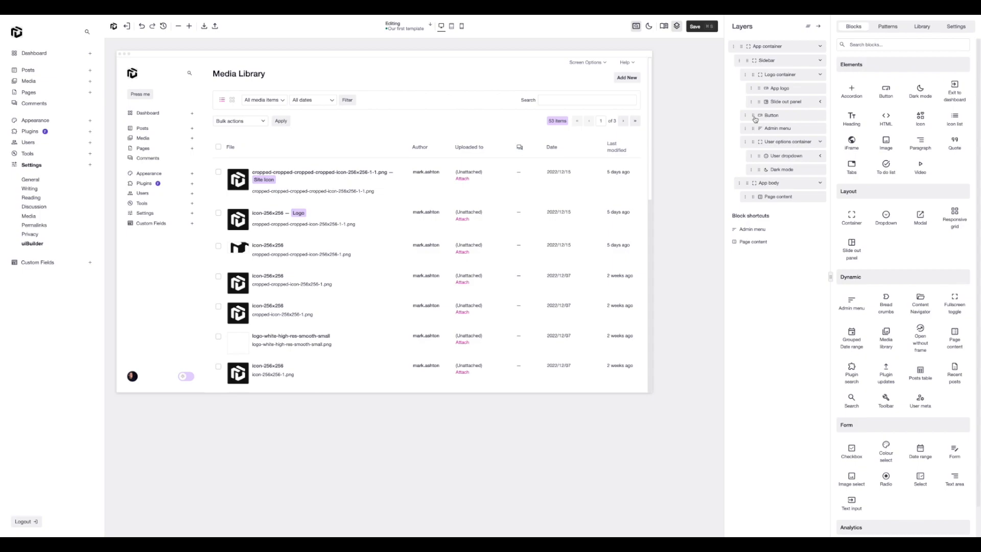
Rename the new Button block to "View home" and set its button text to "View site"
left_click(772, 116)
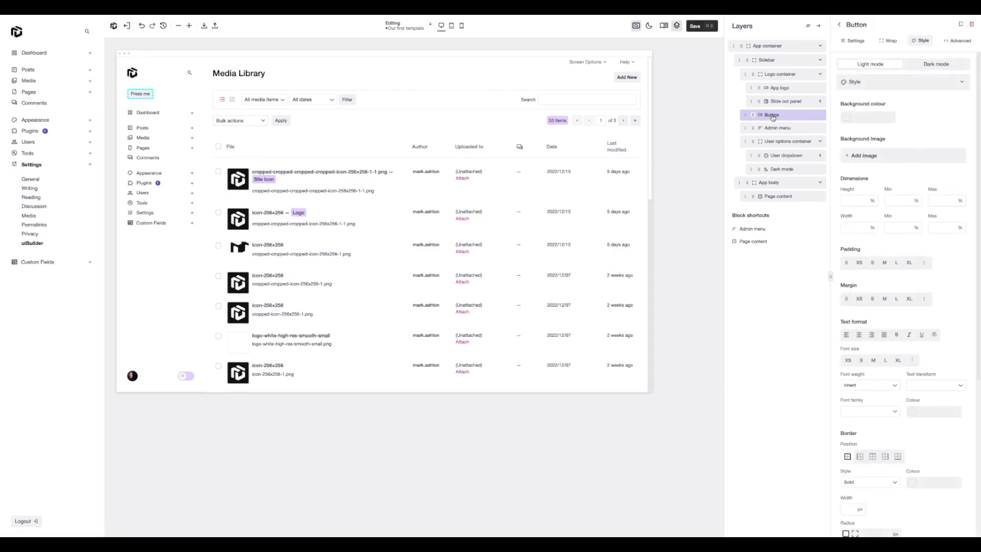
double_click(854, 25)
type("View home")
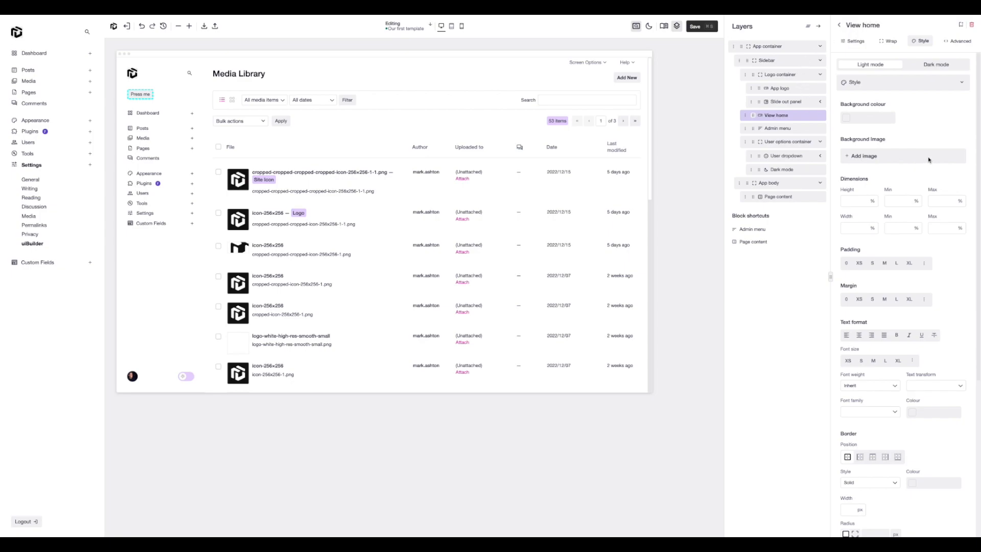
left_click(853, 41)
triple_click(869, 209)
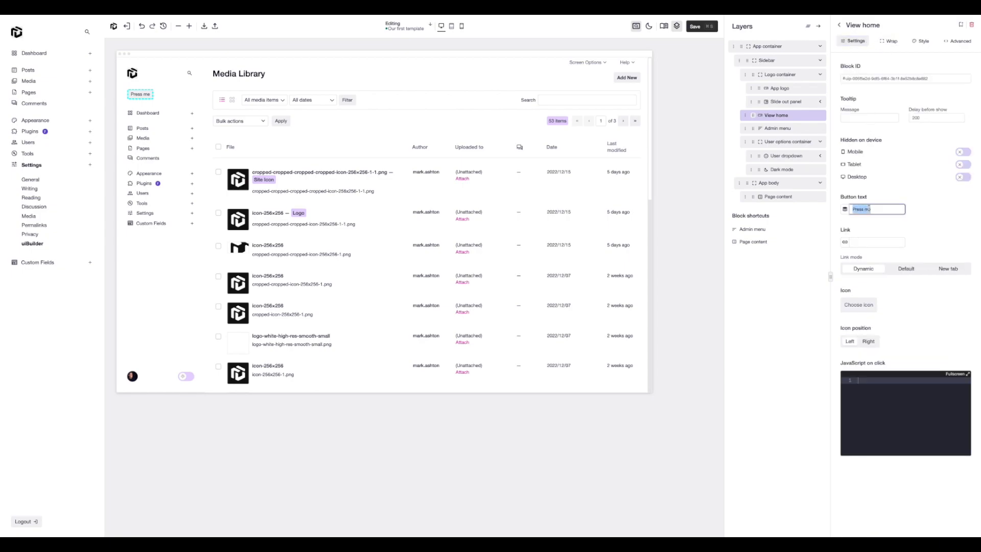
type("View site")
Search the icons for "home" and give the View home button the outlined house icon
left_click(853, 306)
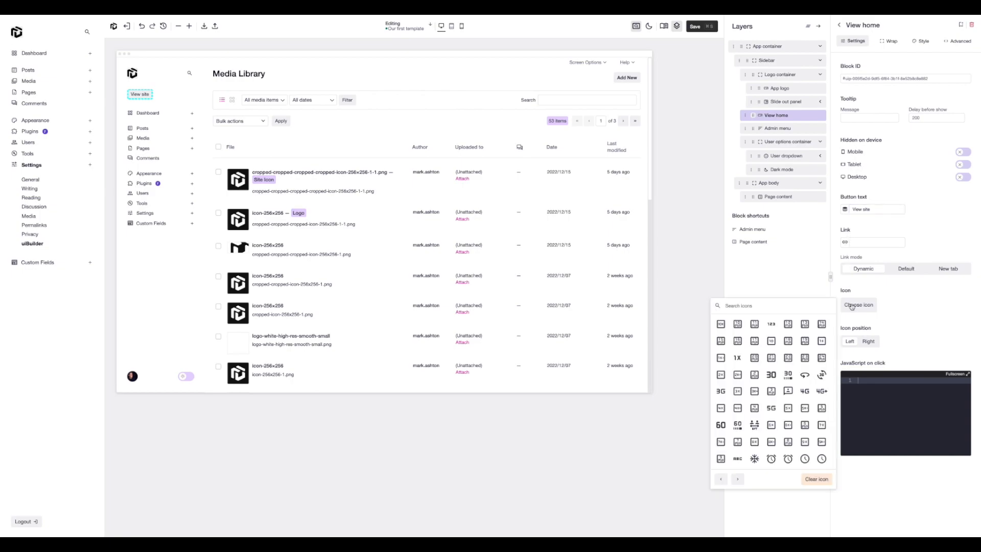
left_click(795, 305)
type("home")
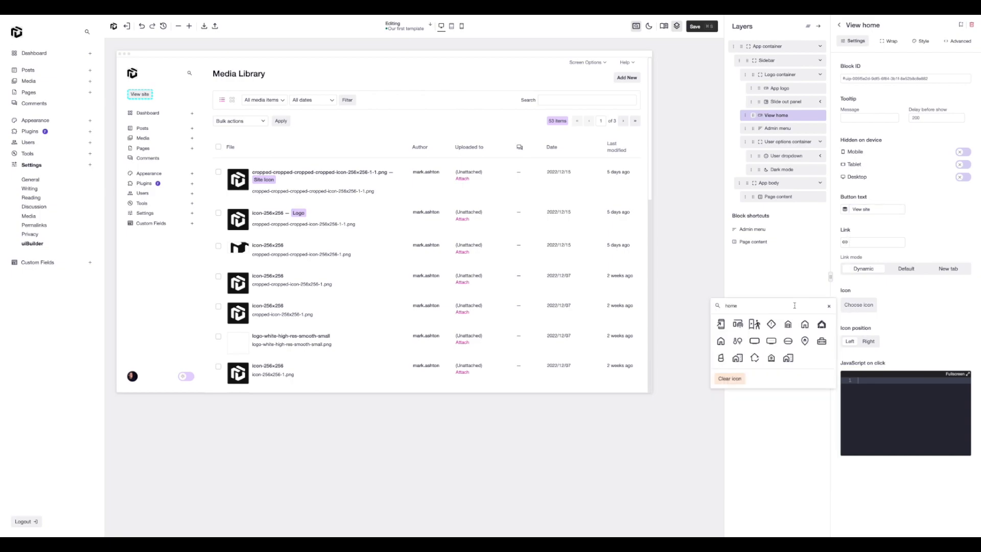
left_click(805, 325)
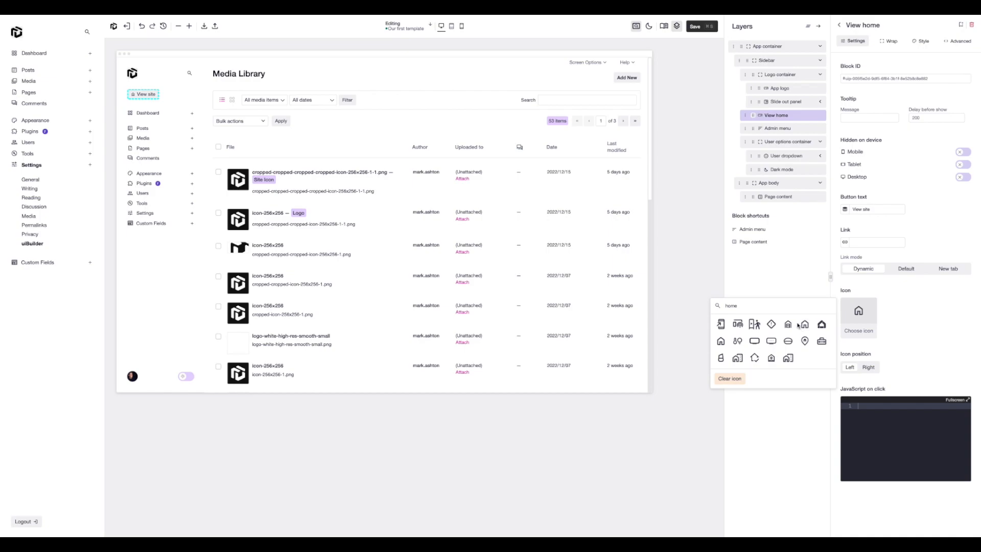
left_click(935, 231)
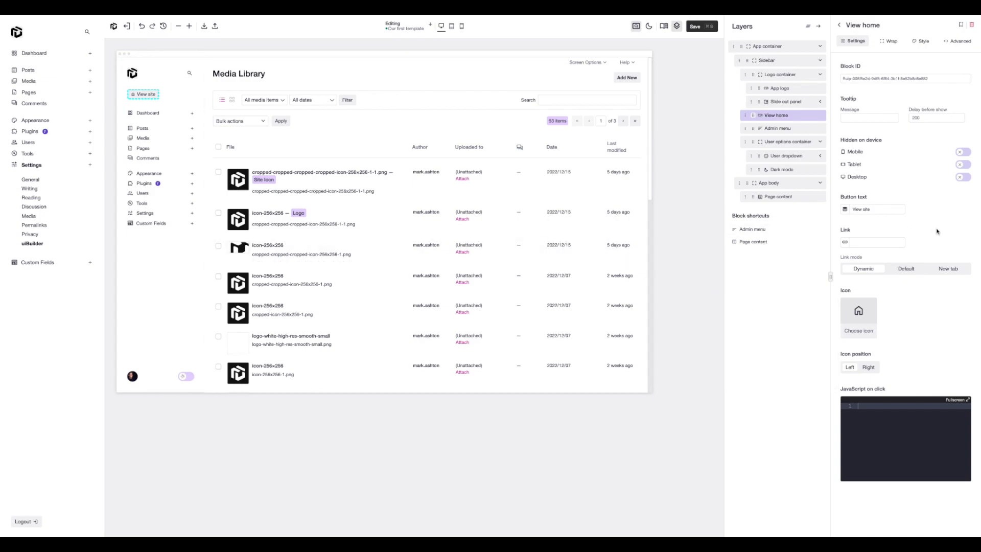
Set the View home button's link to the dynamic View site link and save the template
left_click(175, 128)
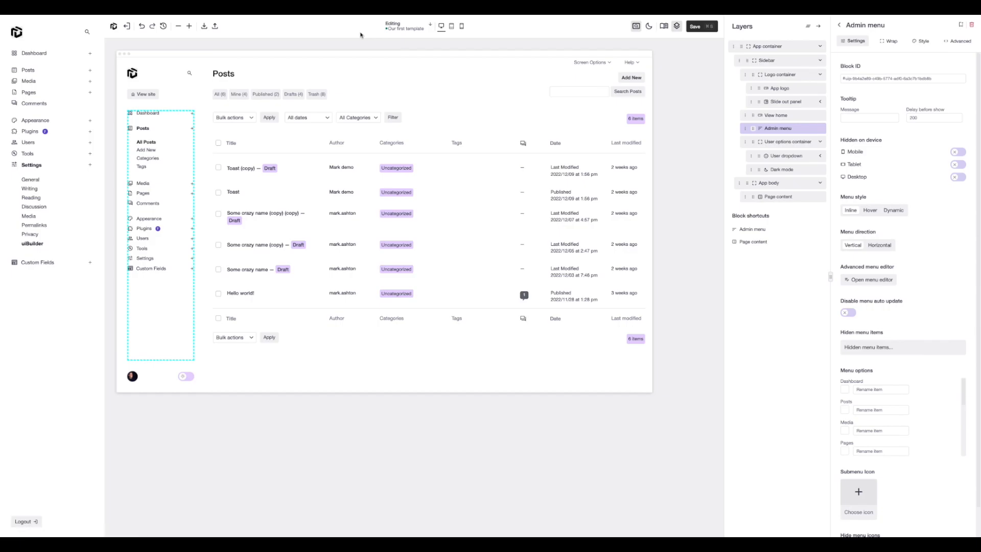
left_click(540, 127)
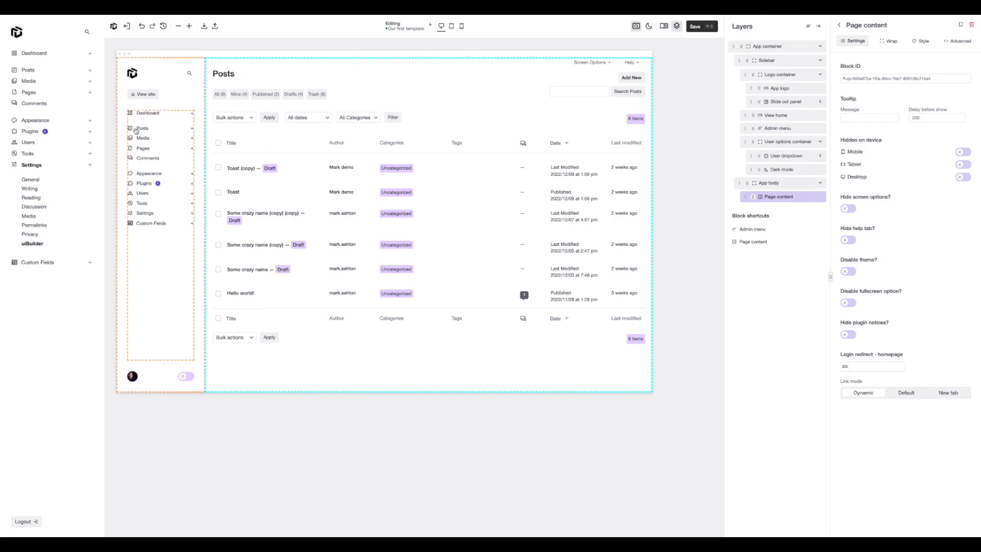
right_click(144, 97)
left_click(173, 121)
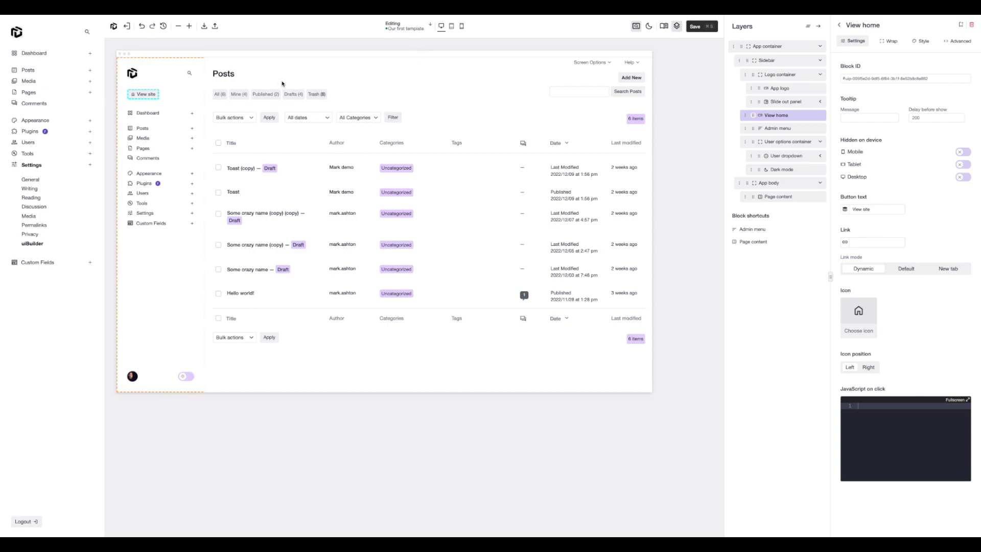
left_click(845, 245)
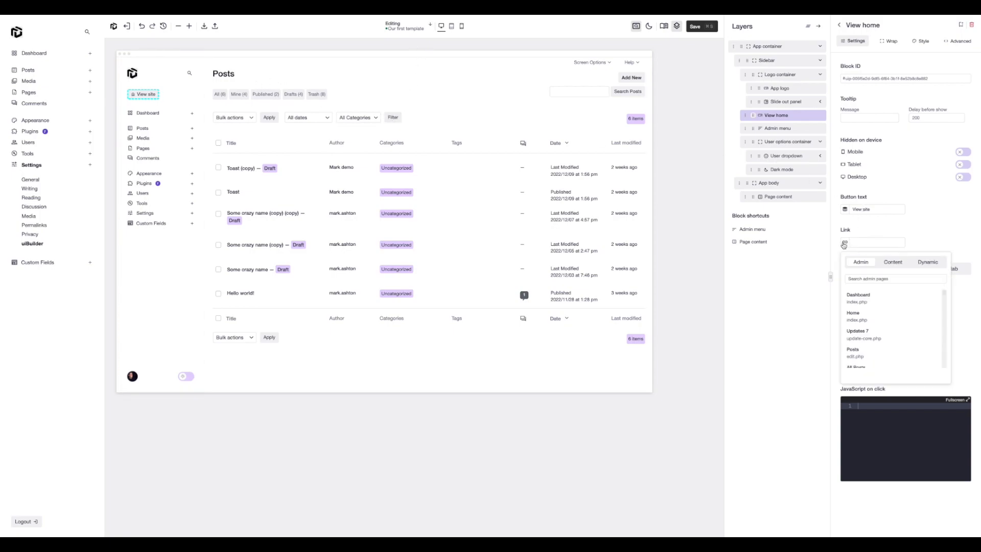
left_click(924, 262)
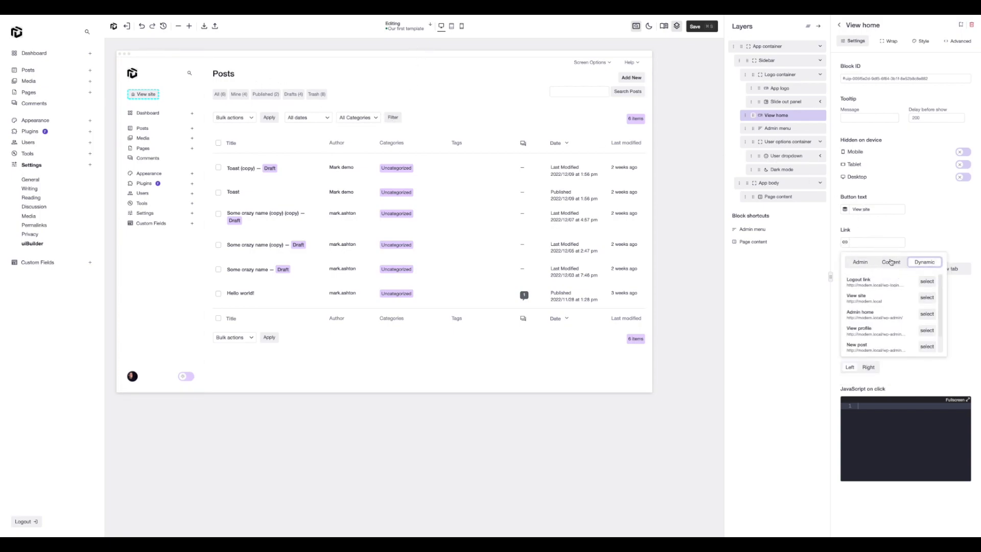
left_click(927, 300)
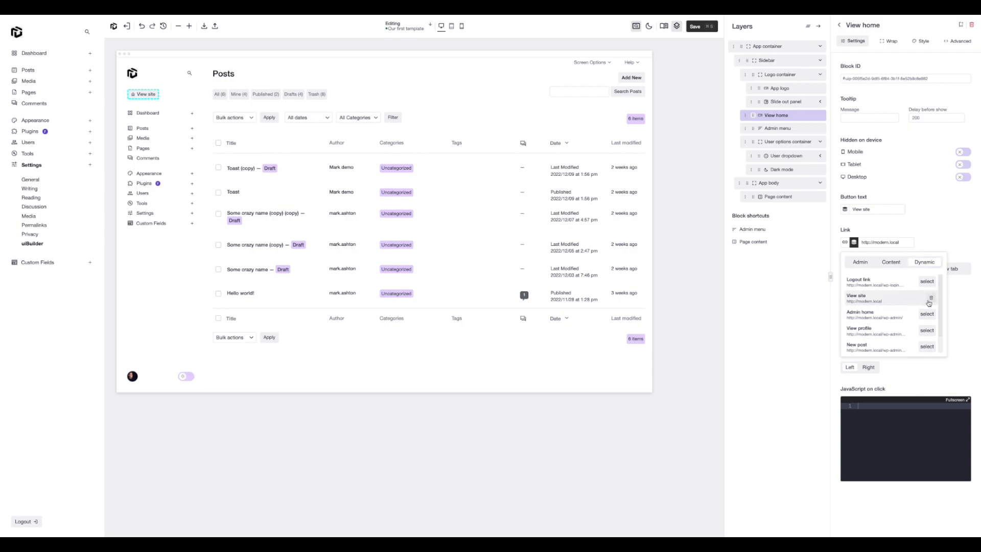
left_click(931, 226)
key("super+s")
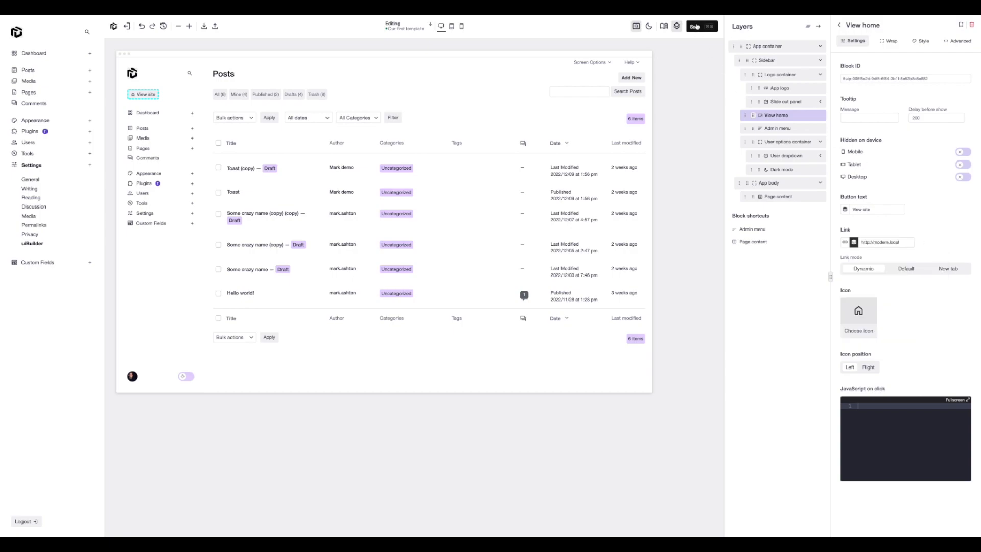
Test the View site button in the preview and return to the Dashboard page
left_click(145, 95)
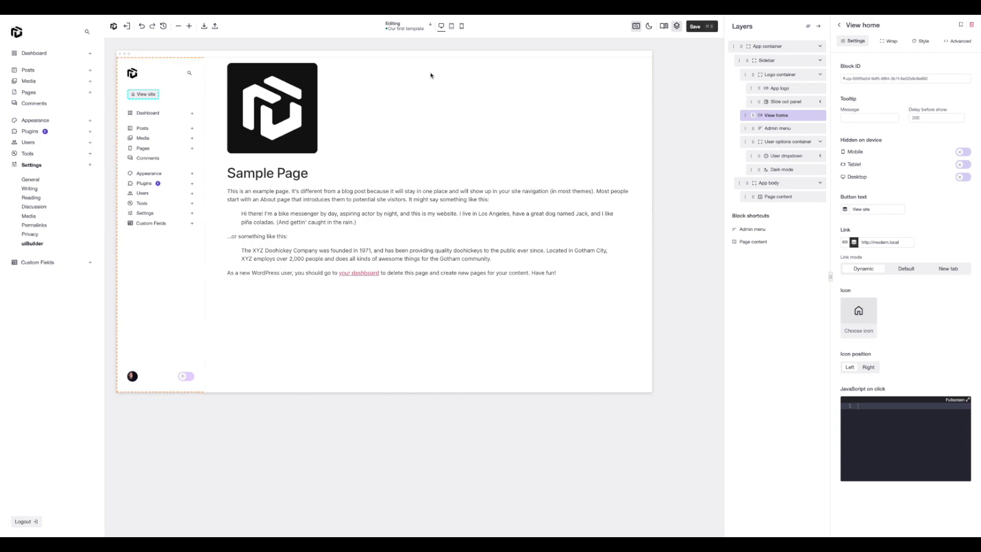
left_click(153, 113)
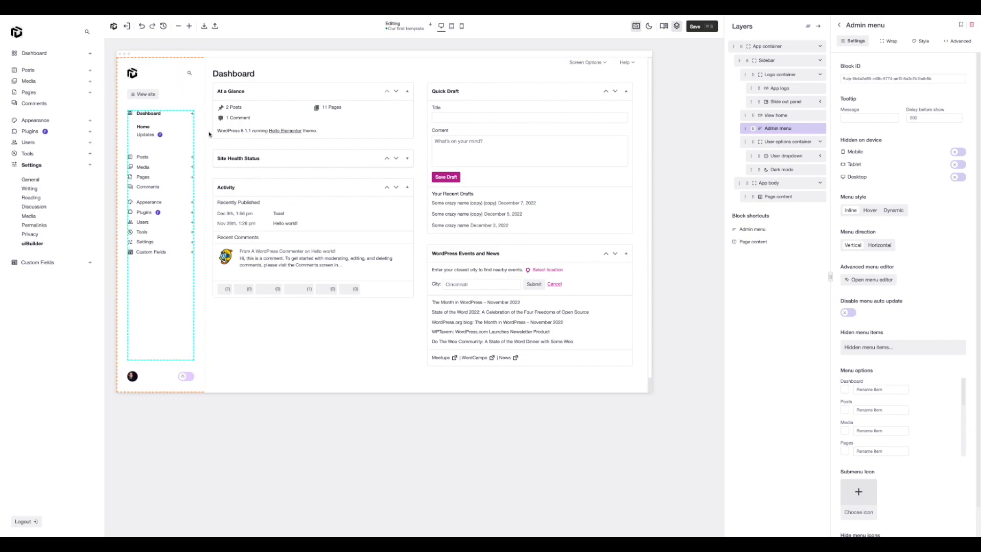
Set both the wrap container width and the style width of the View home button to 100%
right_click(144, 94)
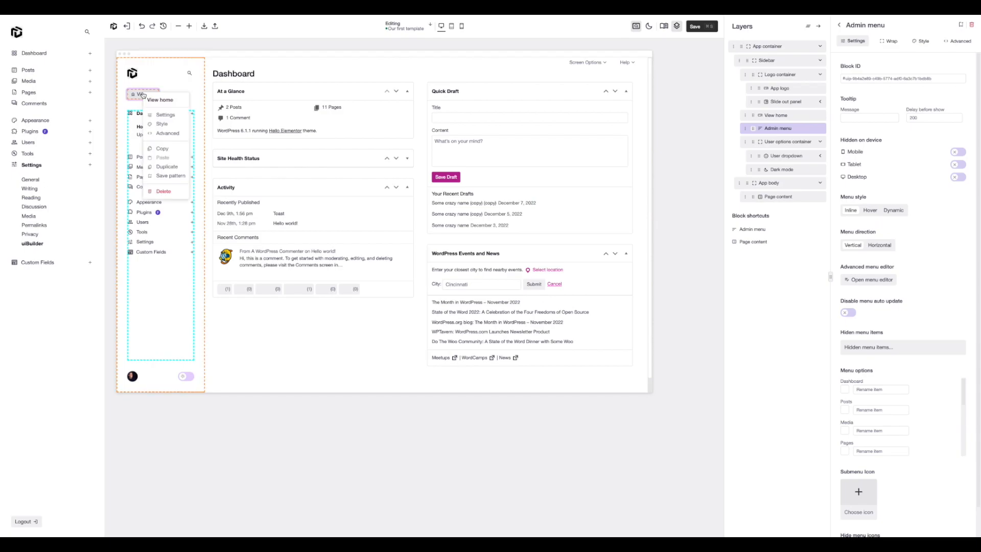
left_click(163, 115)
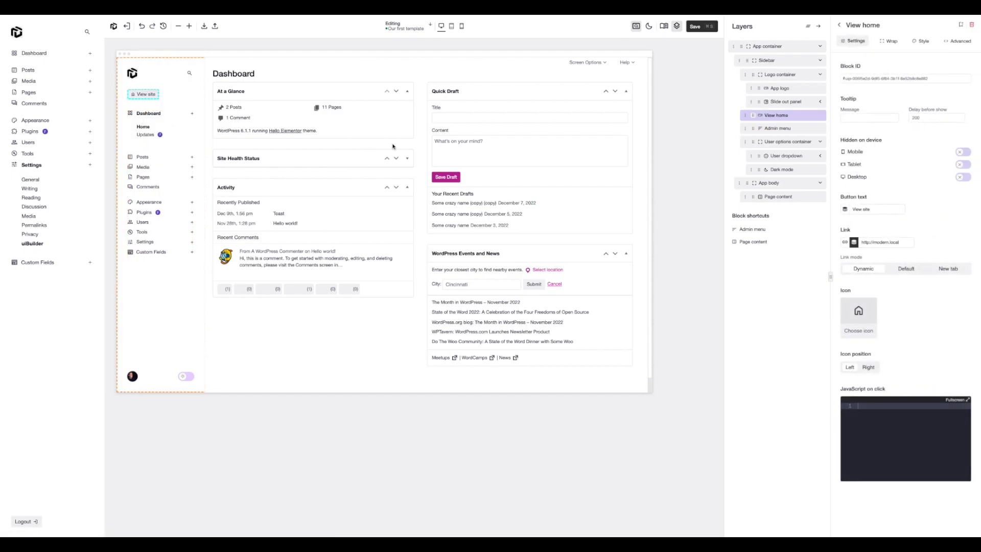
left_click(890, 41)
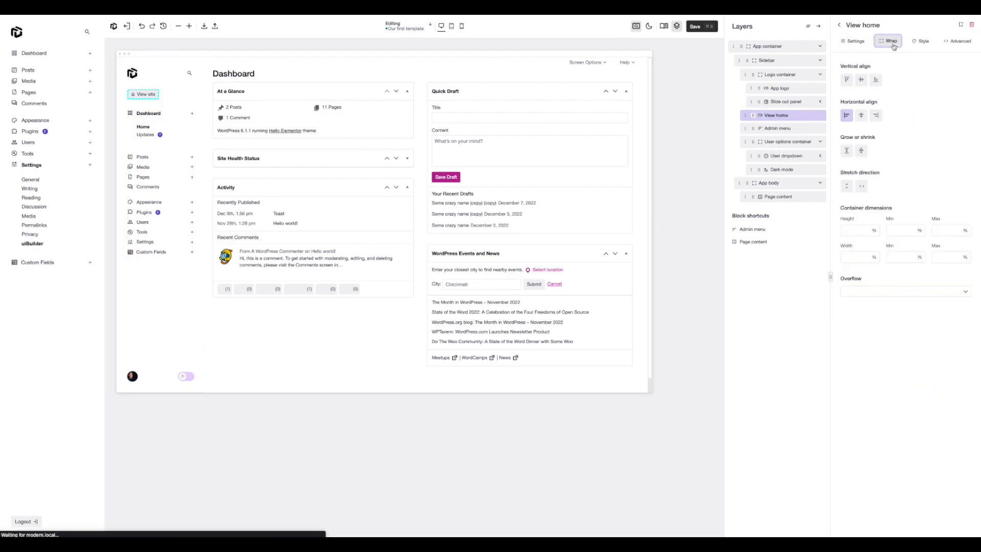
left_click(854, 256)
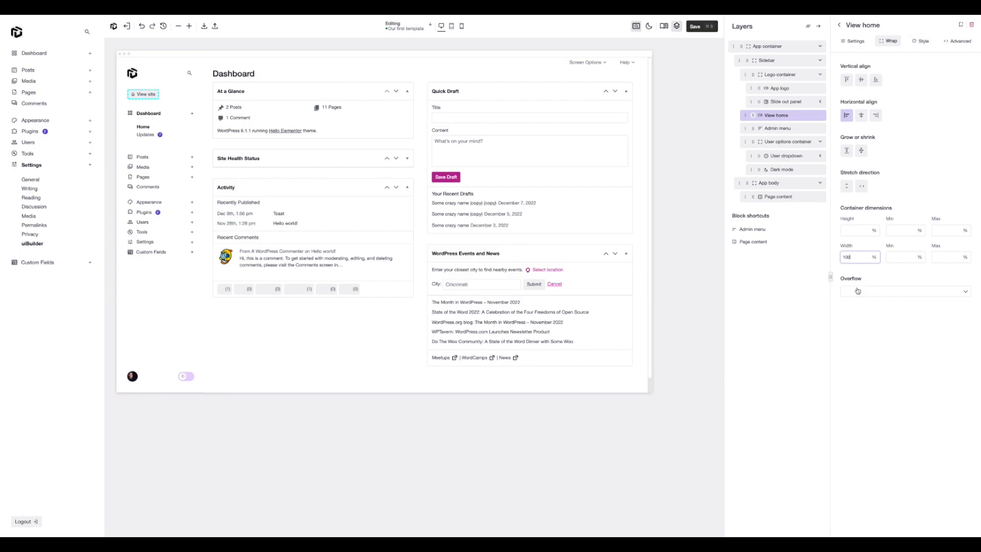
left_click(921, 41)
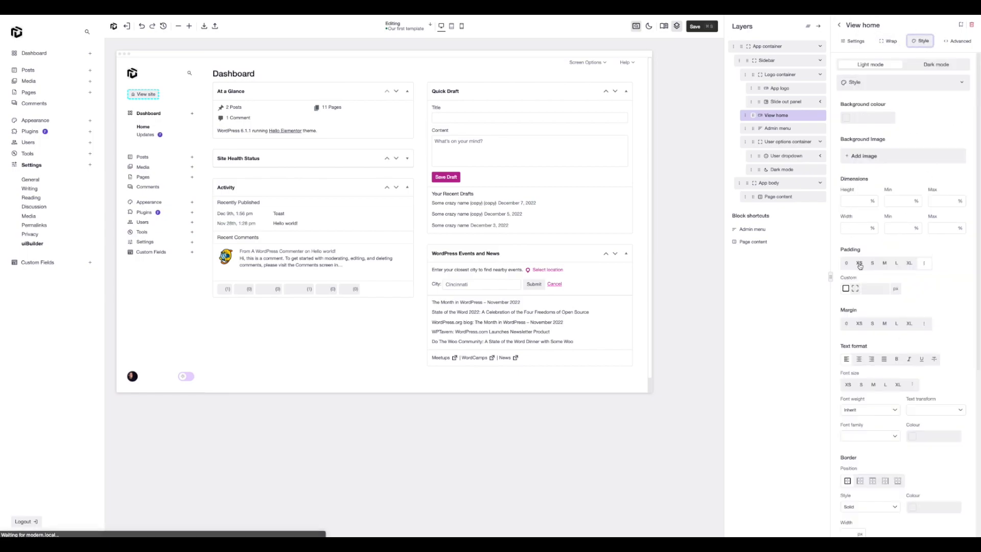
type("100")
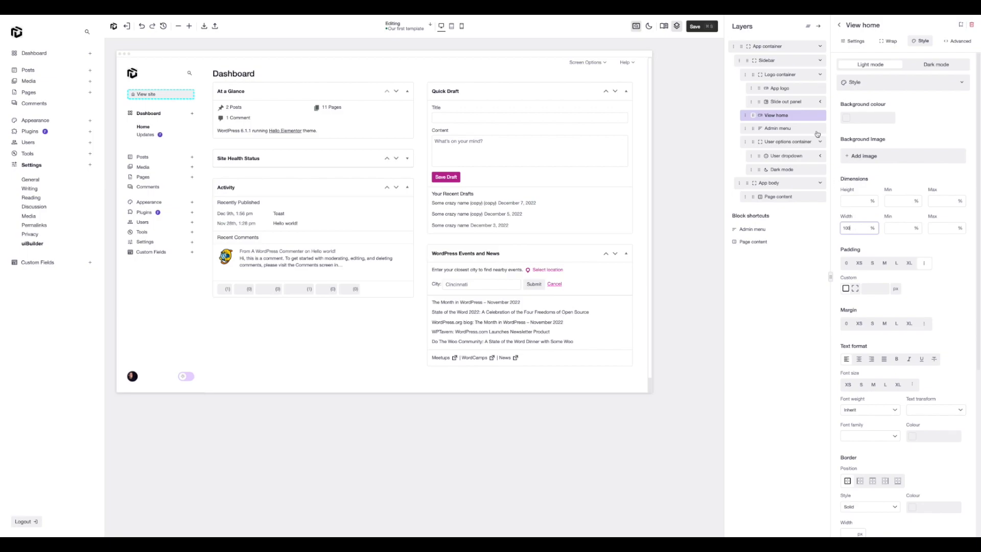
Set the View home button's icon position to Right
left_click(510, 71)
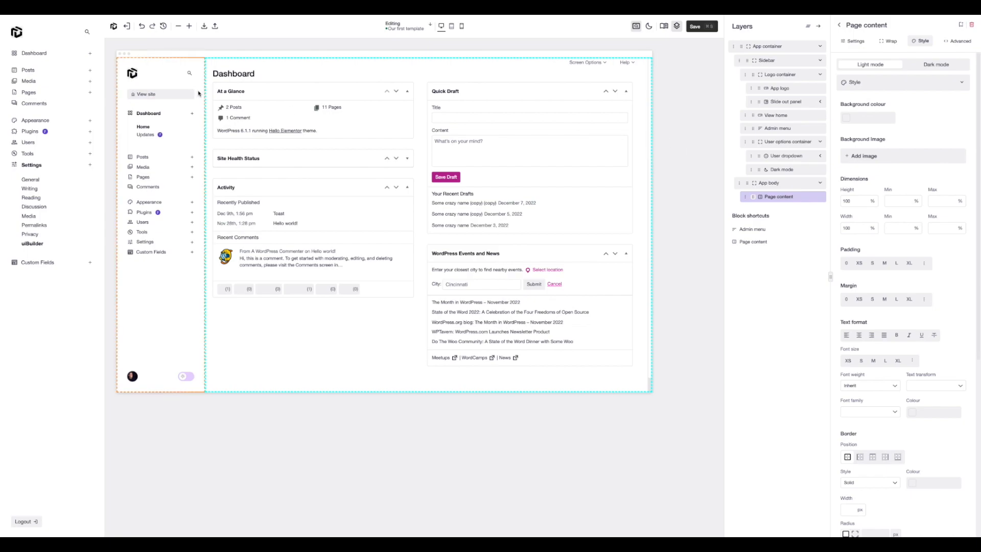
left_click(856, 40)
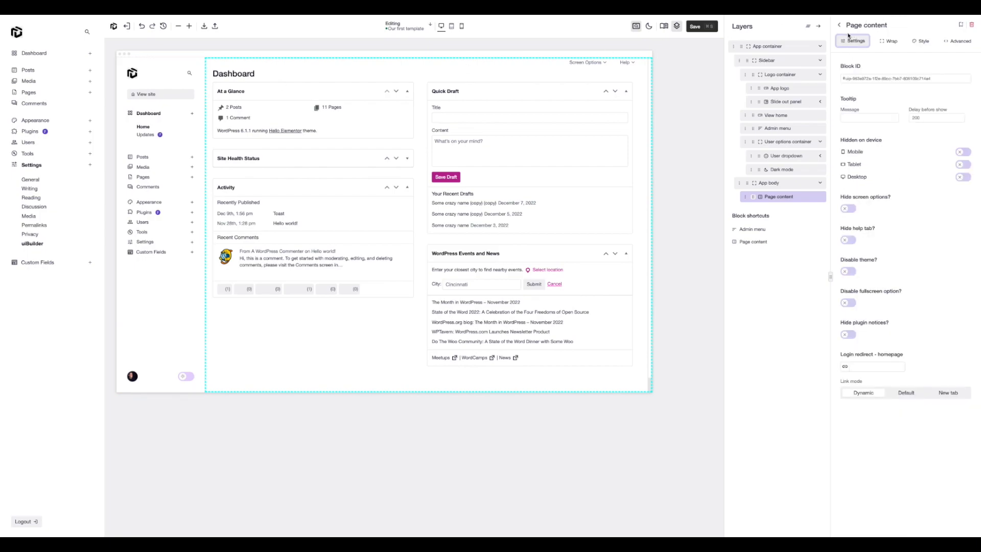
left_click(765, 115)
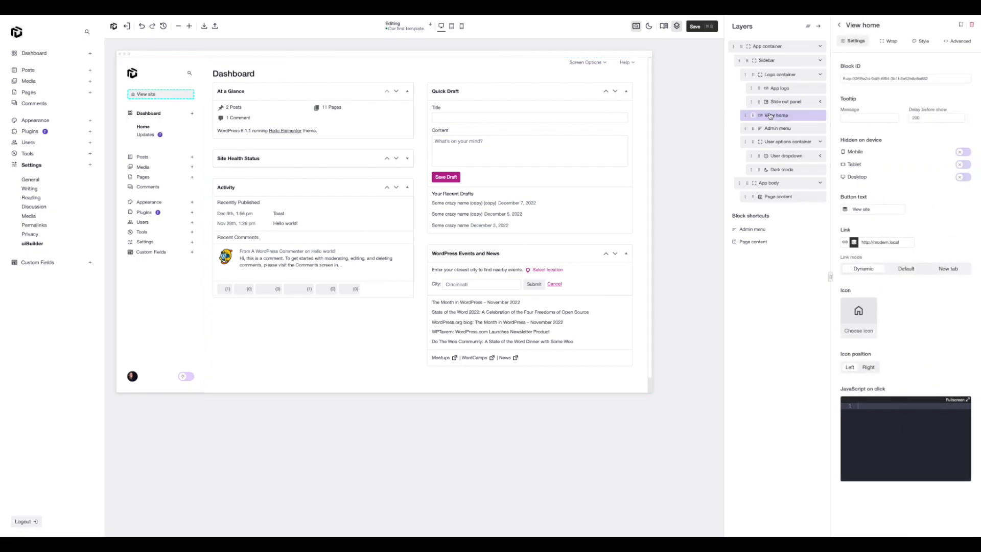
left_click(869, 368)
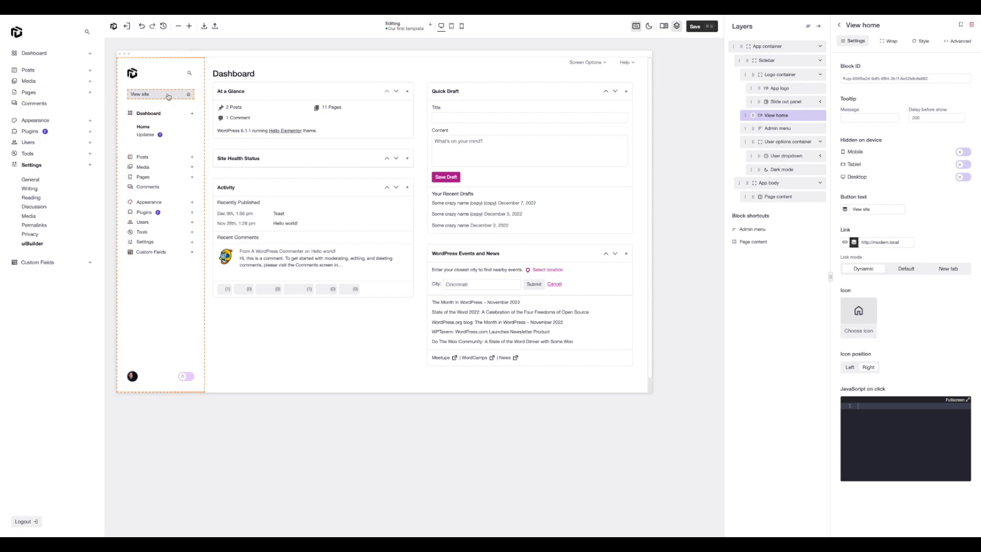
Test the View site button in the preview, including from the Plugins page
left_click(139, 94)
left_click(145, 184)
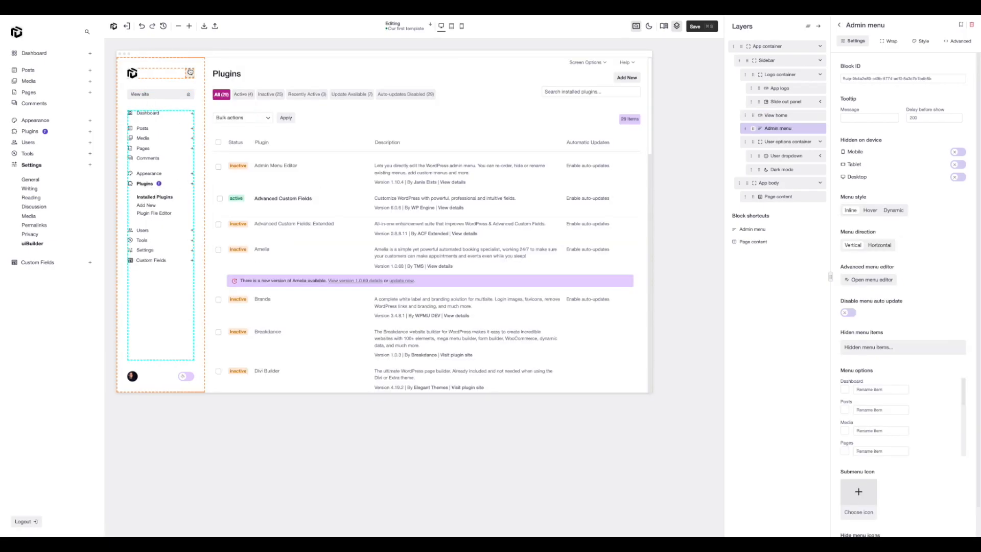
left_click(139, 95)
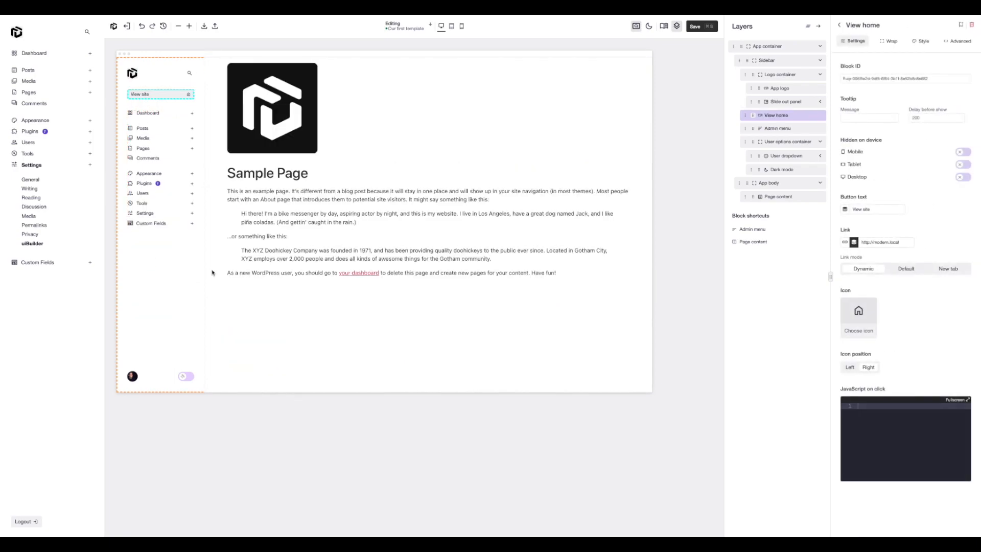
Check the sidebar in dark mode with the user dropdown open, and switch the preview back to light mode
left_click(187, 378)
left_click(131, 377)
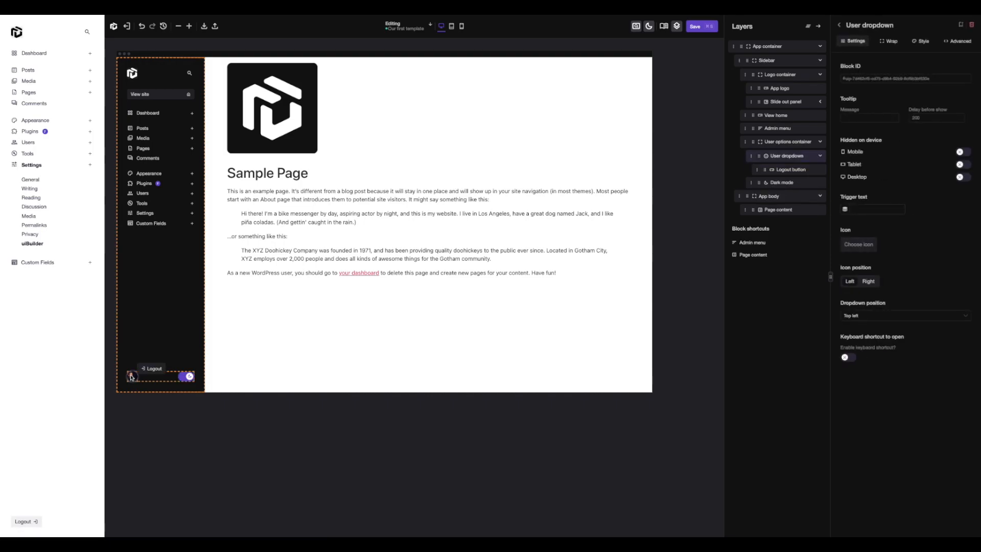
left_click(155, 332)
left_click(185, 378)
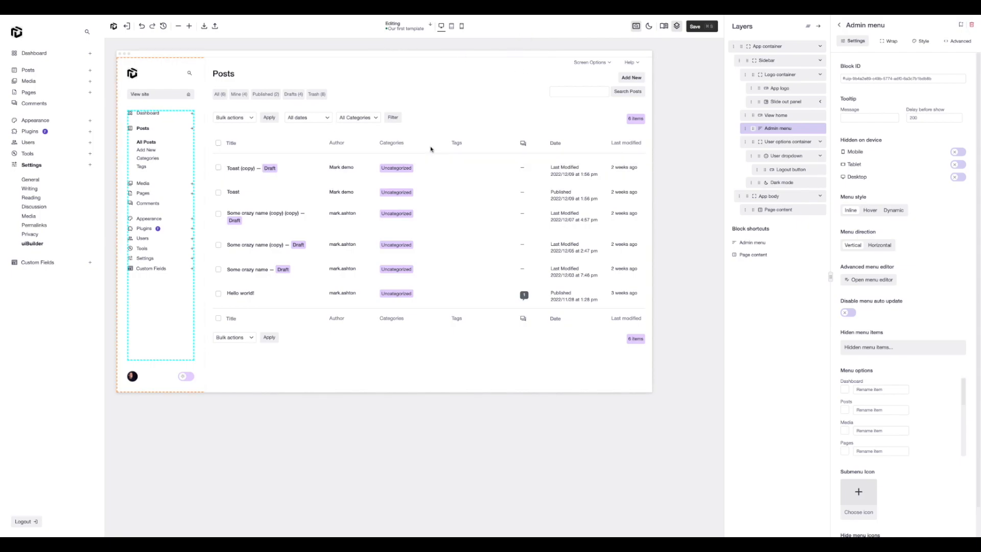
Check the Screen Options panel on the Posts page, with the Page content block selected, and close it again
left_click(775, 212)
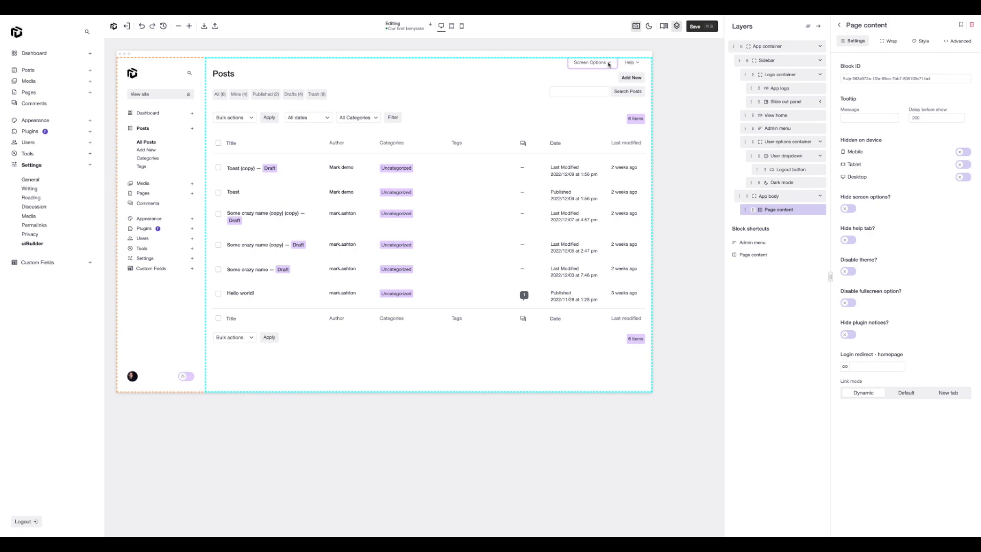
left_click(593, 63)
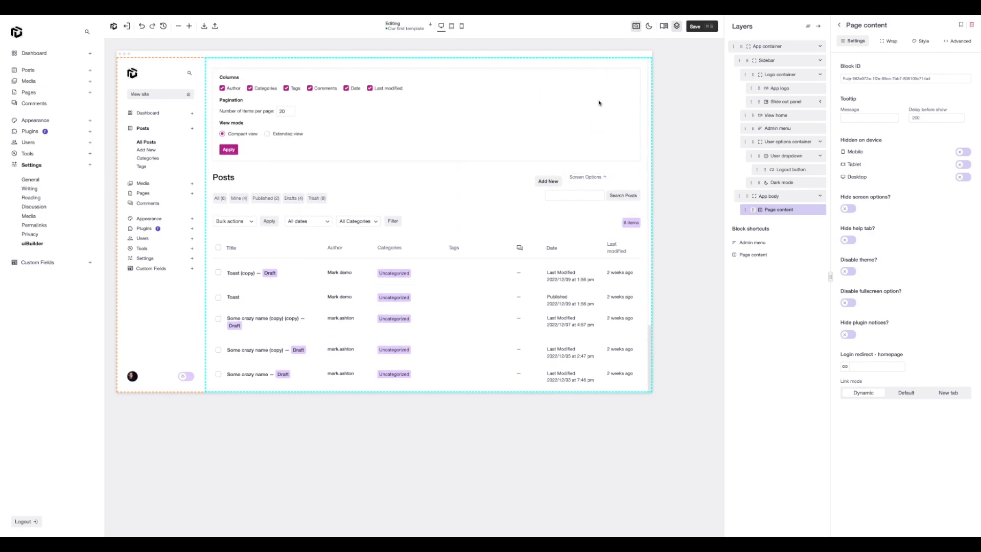
left_click(587, 177)
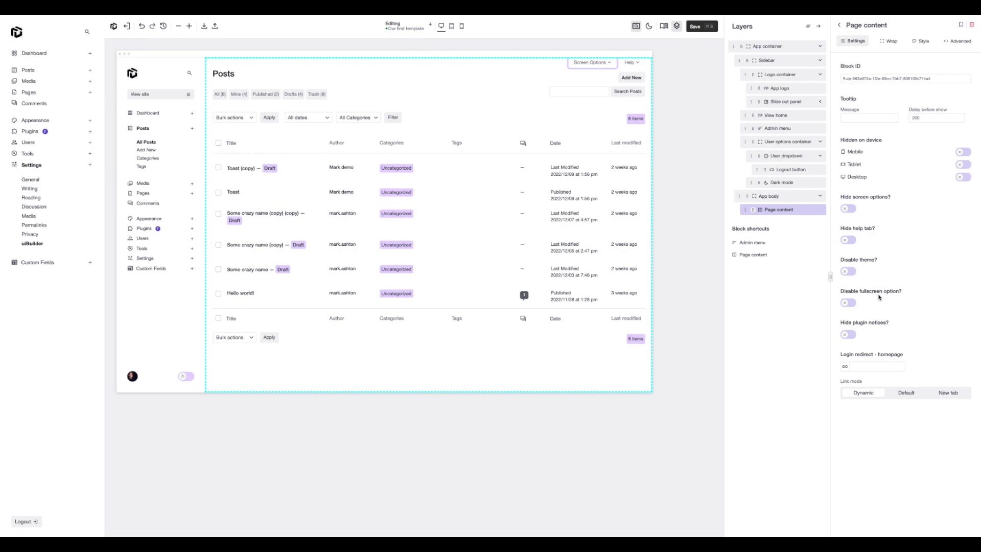
Hide the screen options and help tab in the Page content block, and check the result on the Media Library page
left_click(850, 208)
left_click(851, 241)
left_click(143, 183)
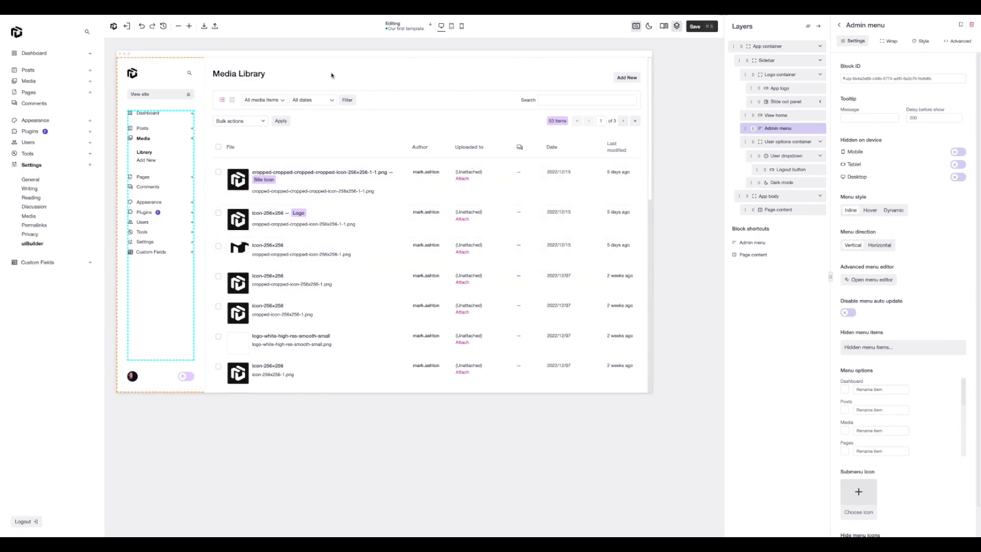
Try disabling the theme on the Page content block, check the Plugins and Dashboard pages, and turn the theme back on
right_click(378, 83)
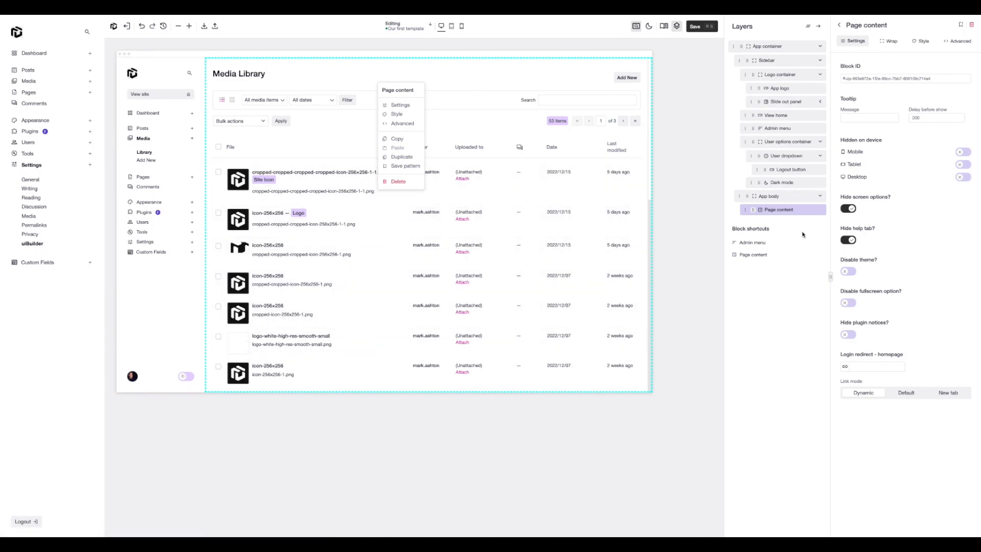
left_click(846, 274)
left_click(142, 214)
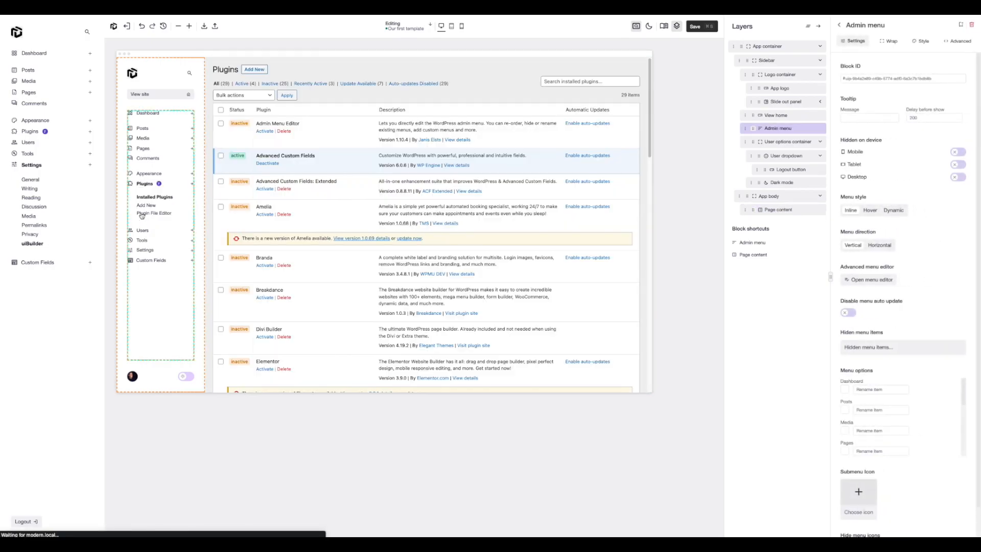
left_click(139, 115)
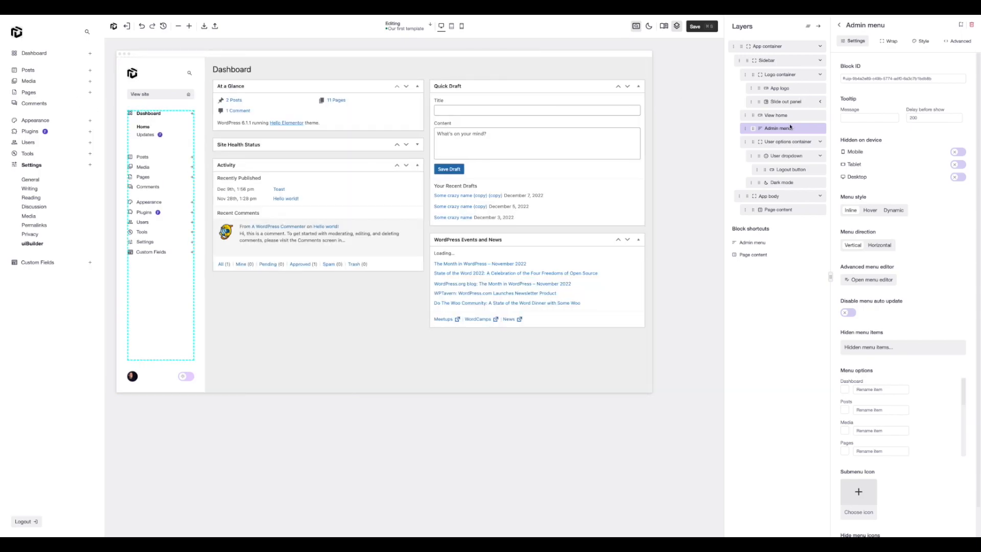
left_click(776, 210)
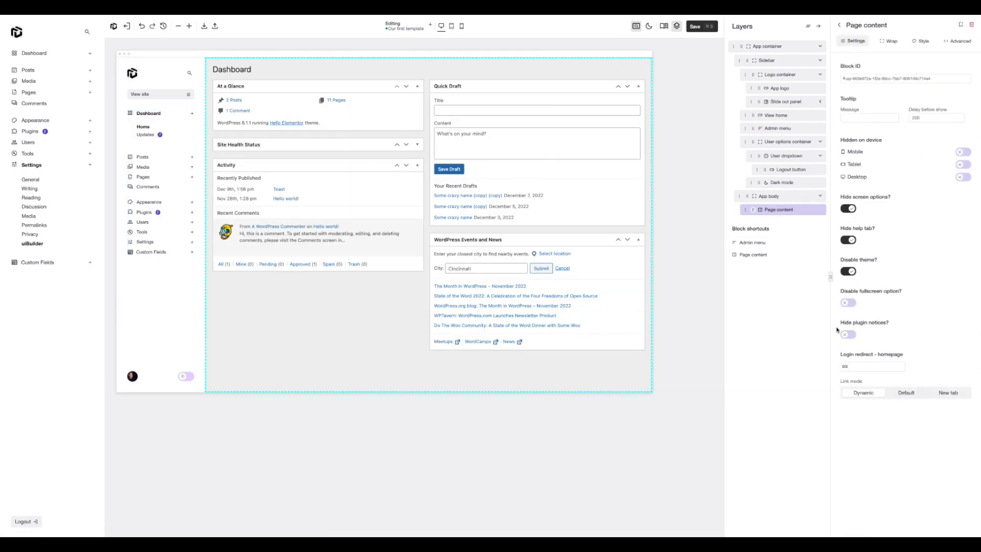
left_click(850, 271)
Test entering and leaving fullscreen for the page content on the Posts page
left_click(142, 157)
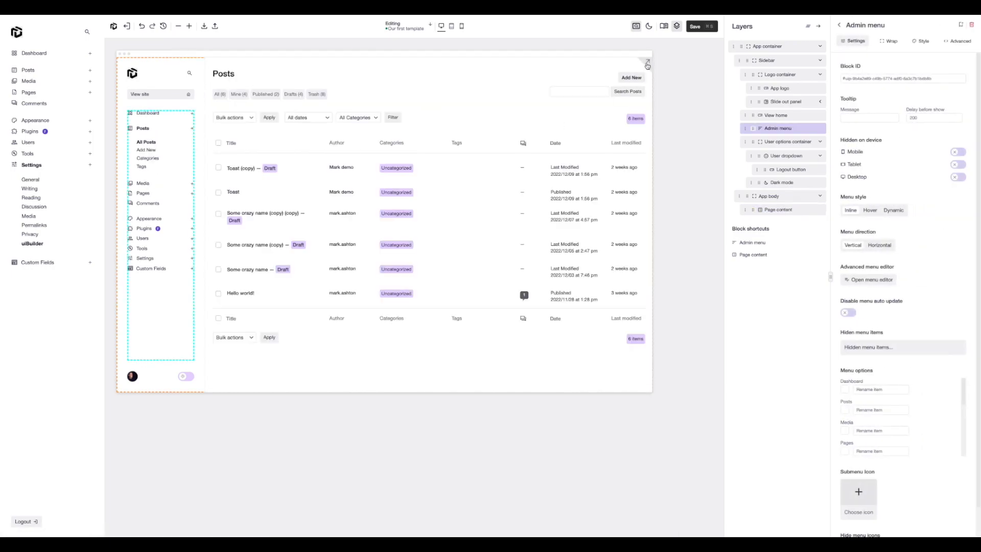
left_click(976, 21)
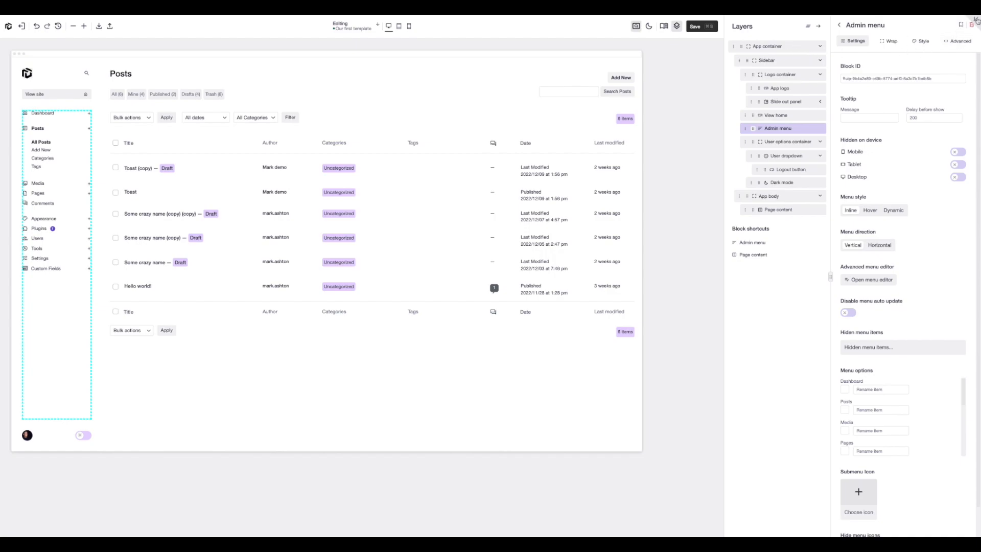
left_click(976, 21)
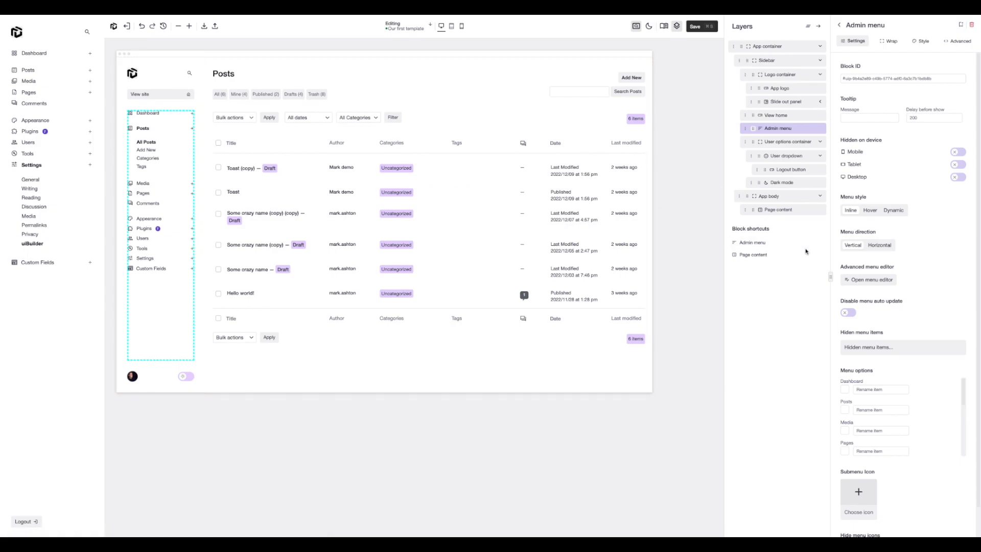
Search the block library for "full" to view the Fullscreen toggle block, and clear the search
left_click(775, 208)
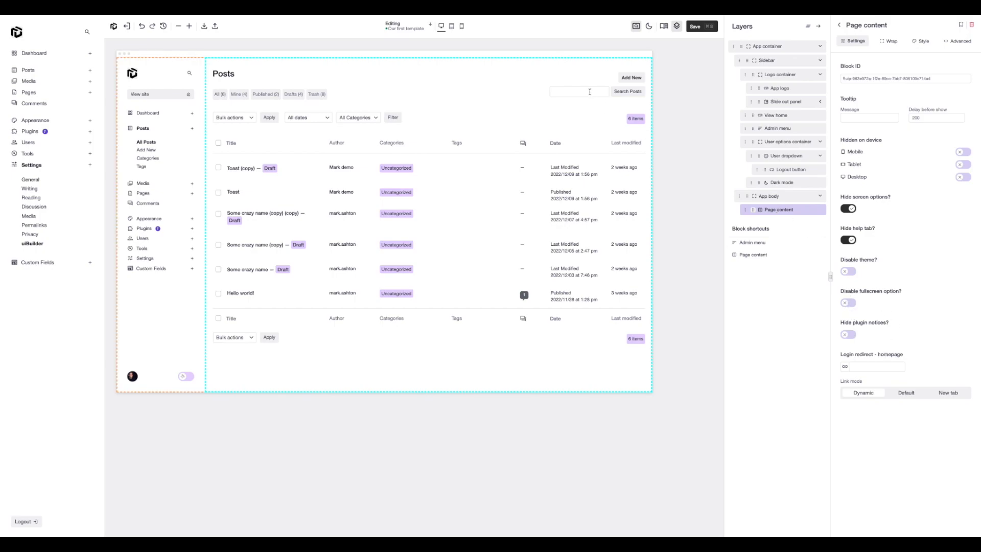
left_click(841, 26)
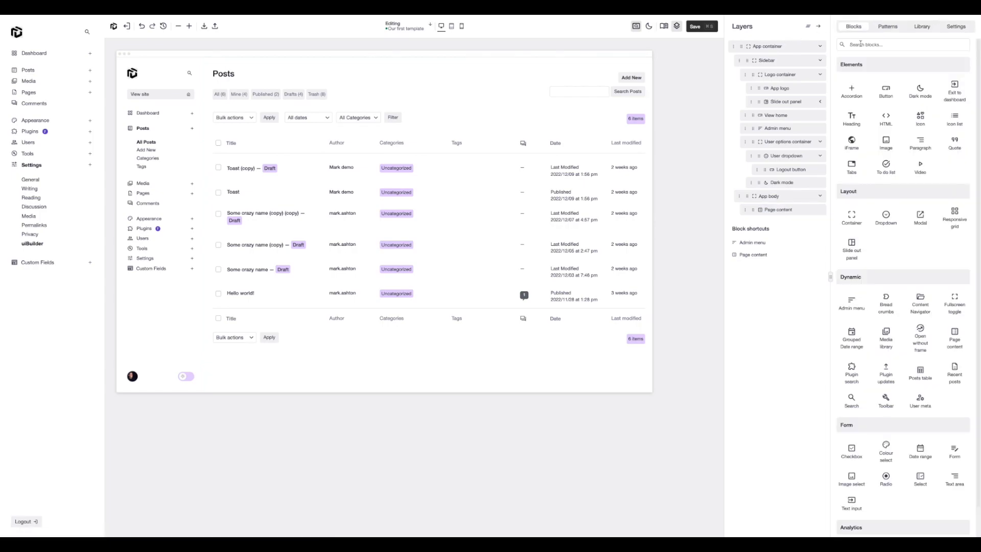
left_click(861, 44)
type("full")
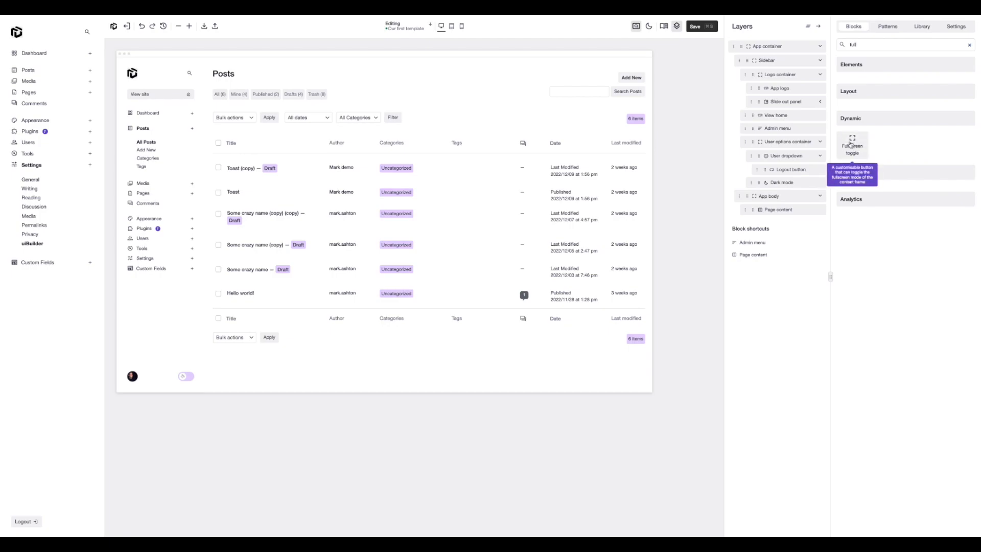
left_click_drag(852, 144, 648, 63)
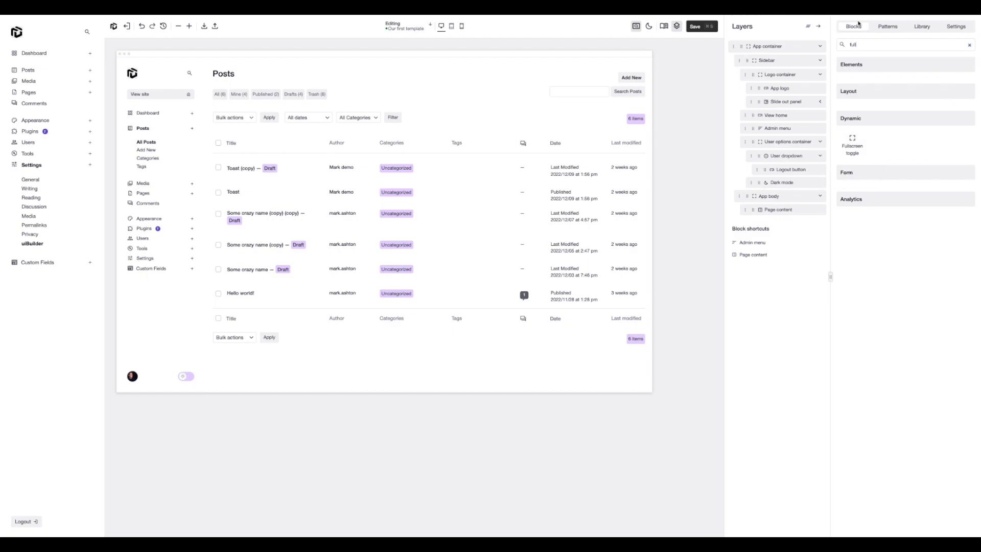
left_click(970, 46)
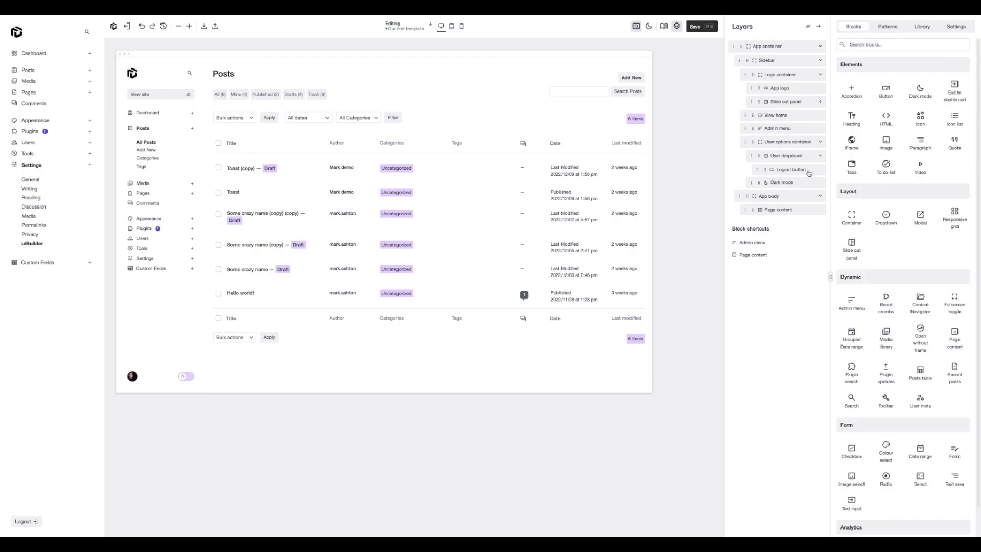
Examine the Login redirect - homepage setting of the Page content block
left_click(769, 209)
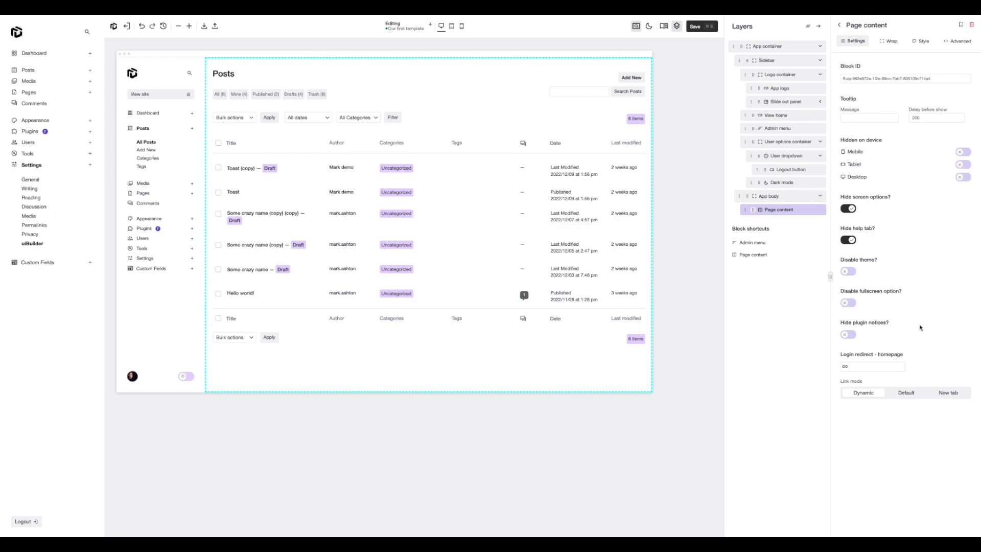
left_click(870, 368)
left_click_drag(911, 356, 840, 355)
left_click(902, 352)
Find the Container block with the search "con" and add it to App body above Page content
left_click(839, 25)
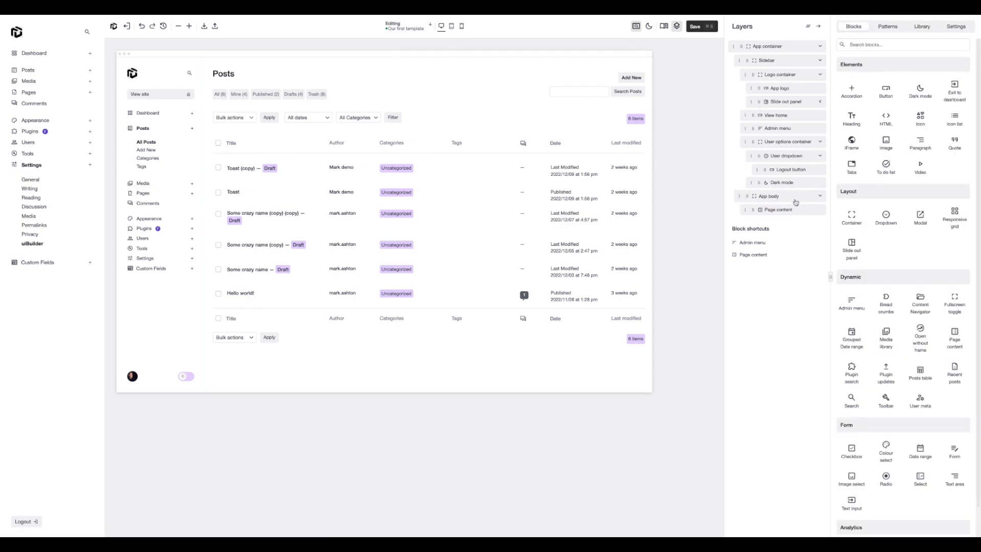
left_click(884, 45)
type("con")
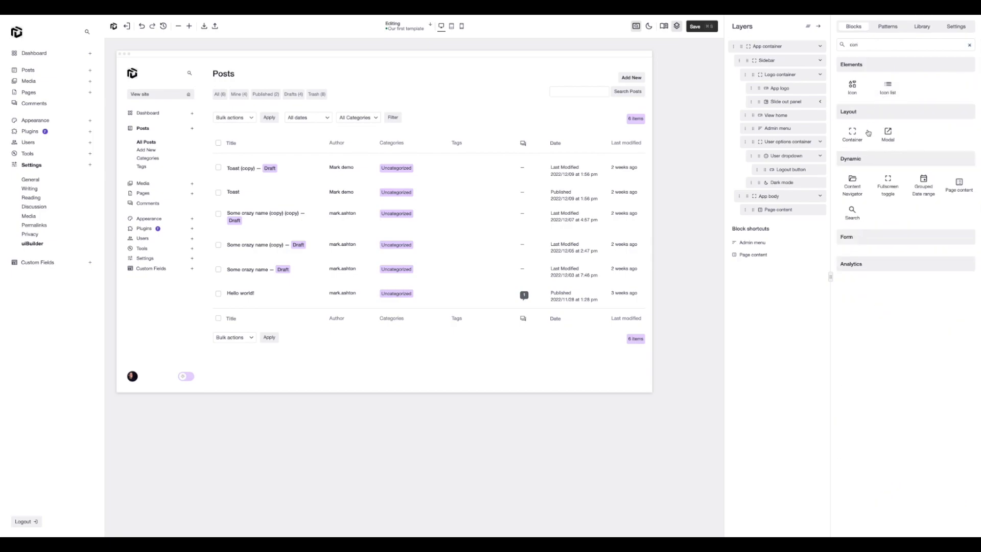
left_click_drag(853, 132, 795, 210)
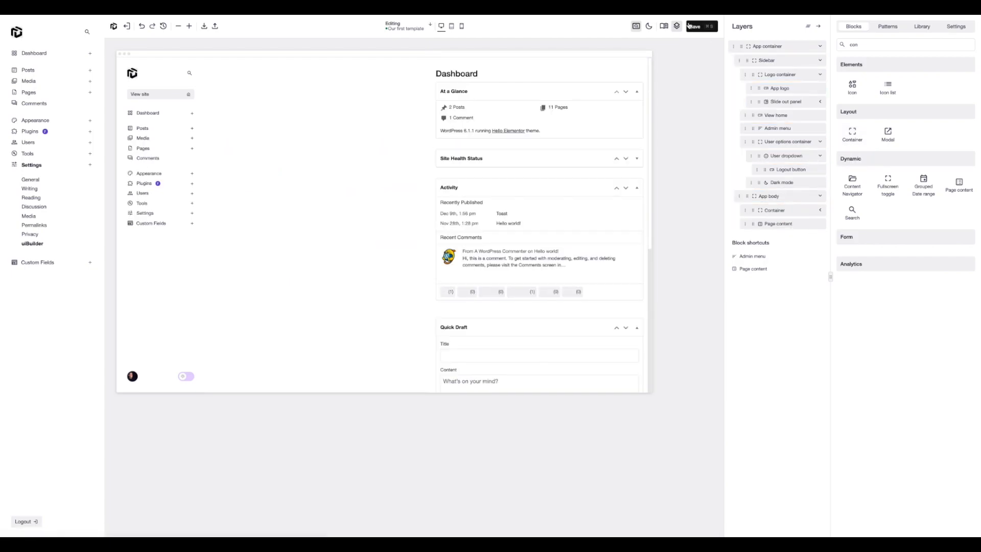
Leave preview mode to show the block outlines and set App body's content direction to Column
left_click(636, 26)
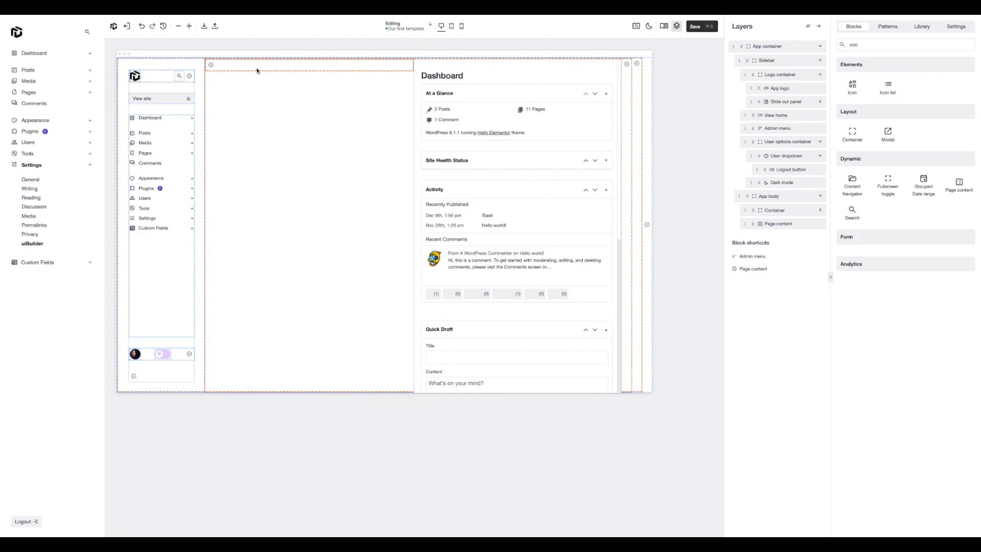
left_click(769, 198)
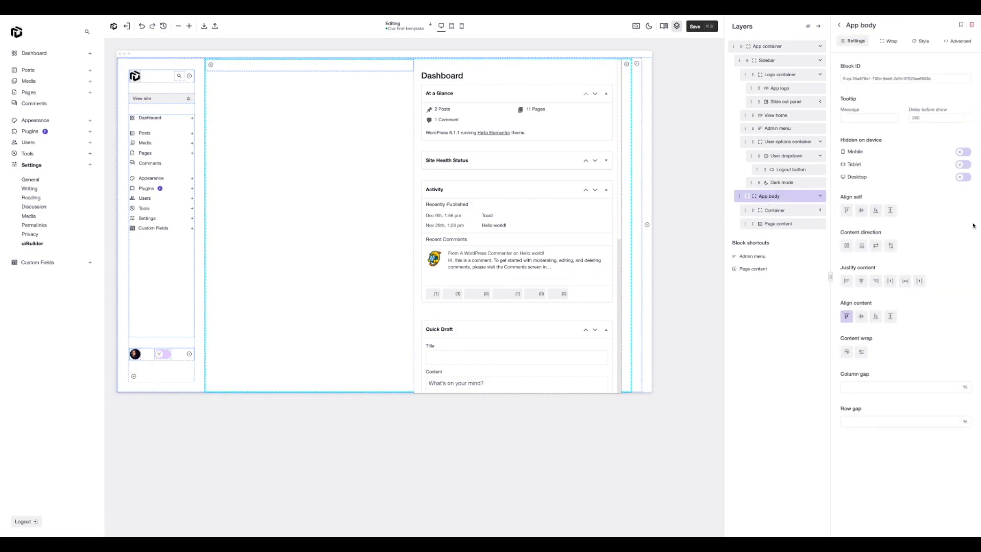
left_click(862, 247)
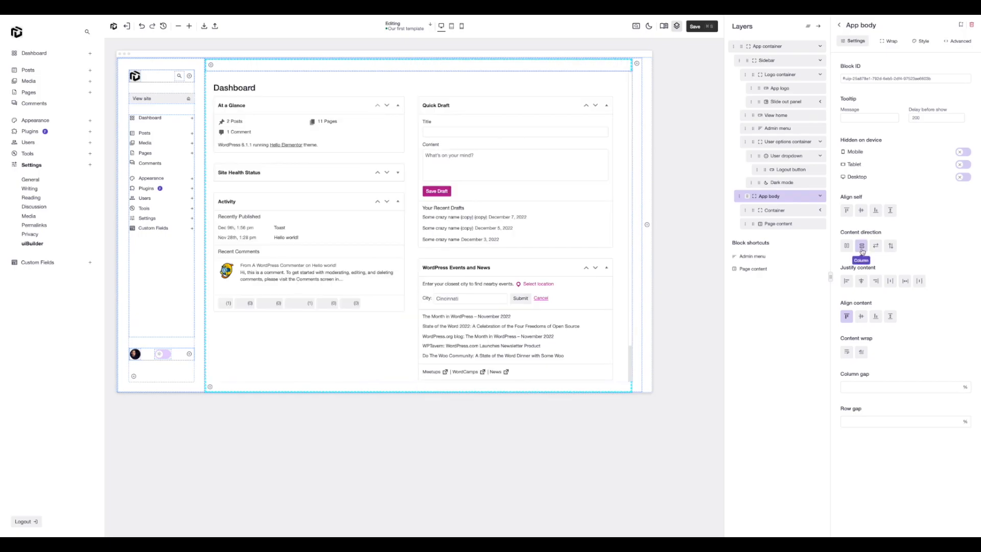
Clear the Page content wrap height and set it to Grow, and turn off Grow for the container above it
left_click(777, 224)
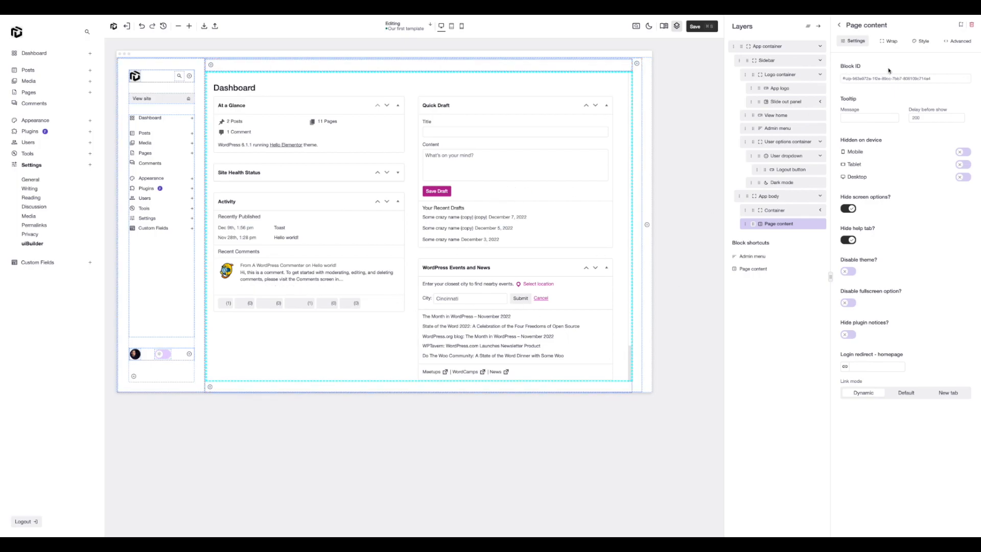
left_click(888, 42)
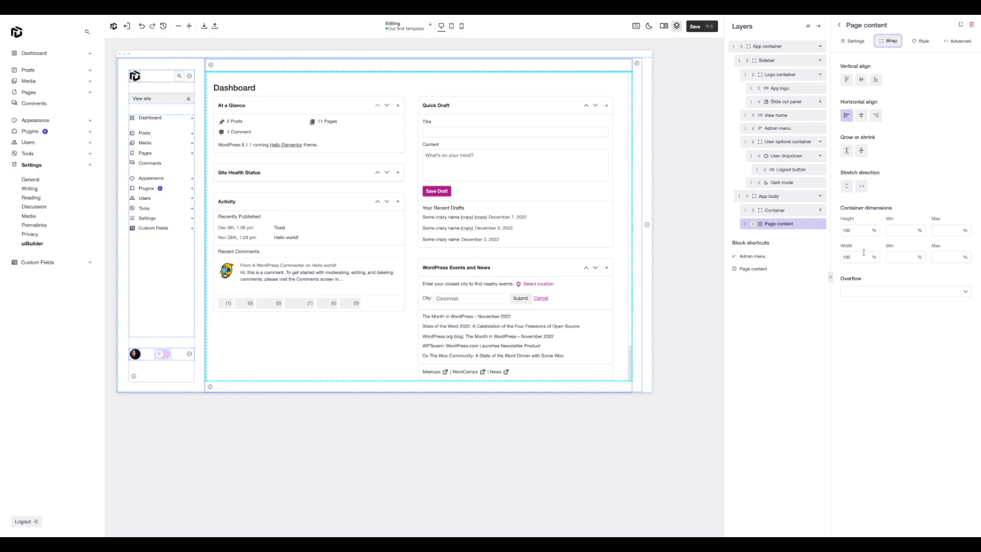
left_click(859, 233)
double_click(860, 233)
key("BackSpace")
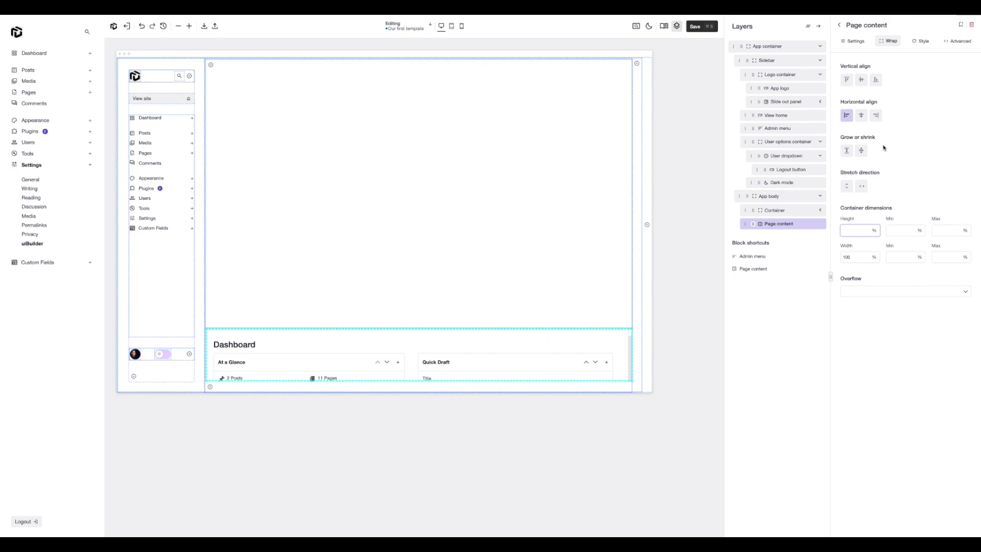
left_click(847, 151)
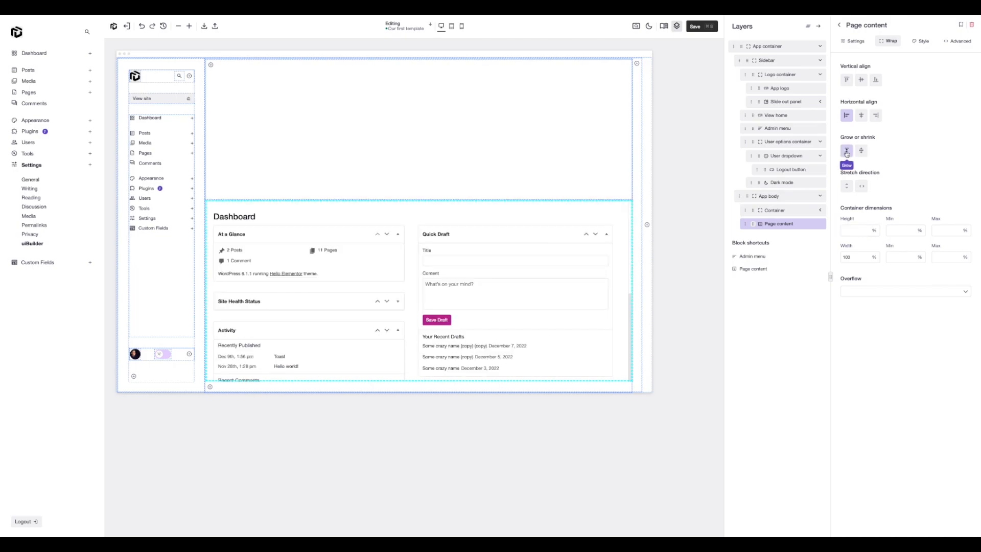
left_click(775, 211)
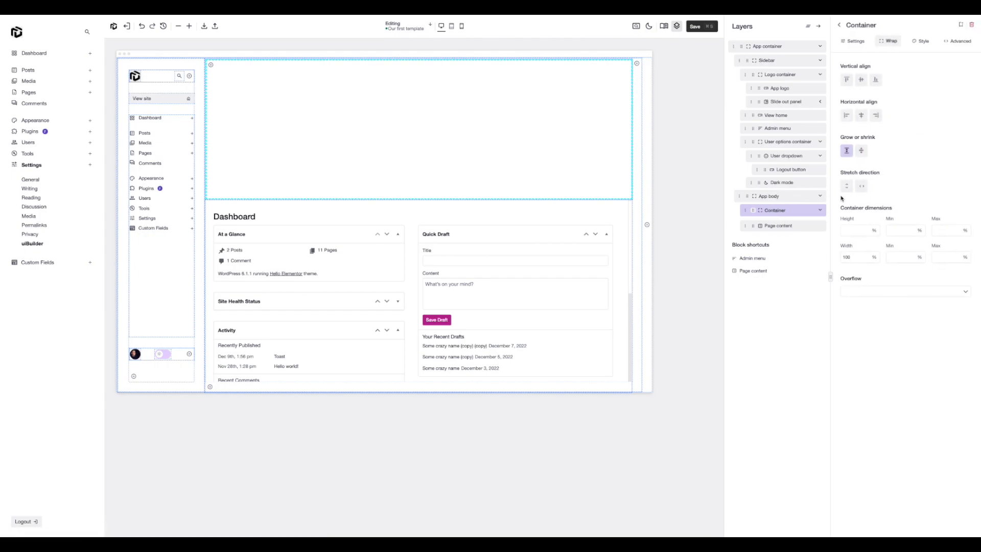
left_click(847, 151)
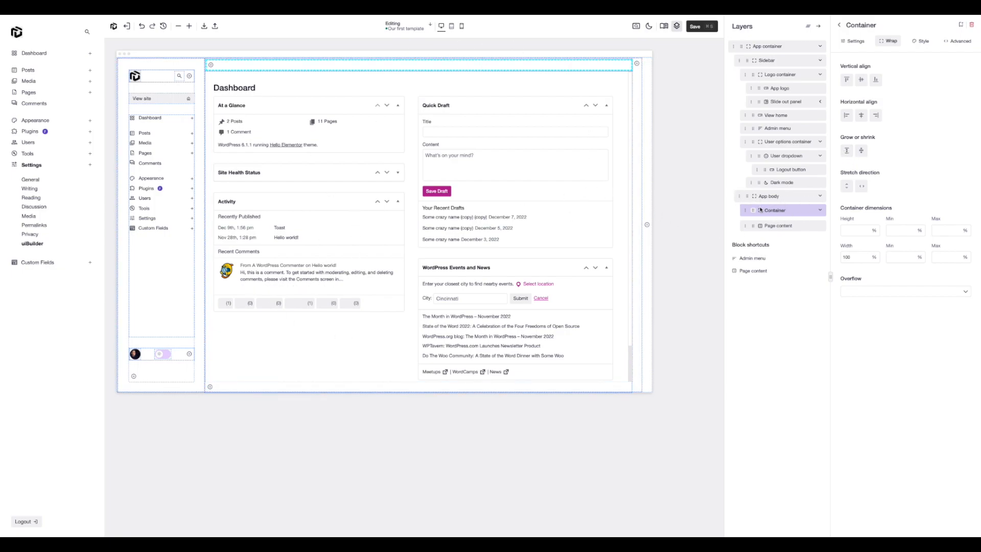
Rename the new container "Toolbar container" and set its content area padding to S
double_click(867, 26)
left_click(846, 25)
type("Toolbar")
key("Delete")
type("c")
left_click(922, 41)
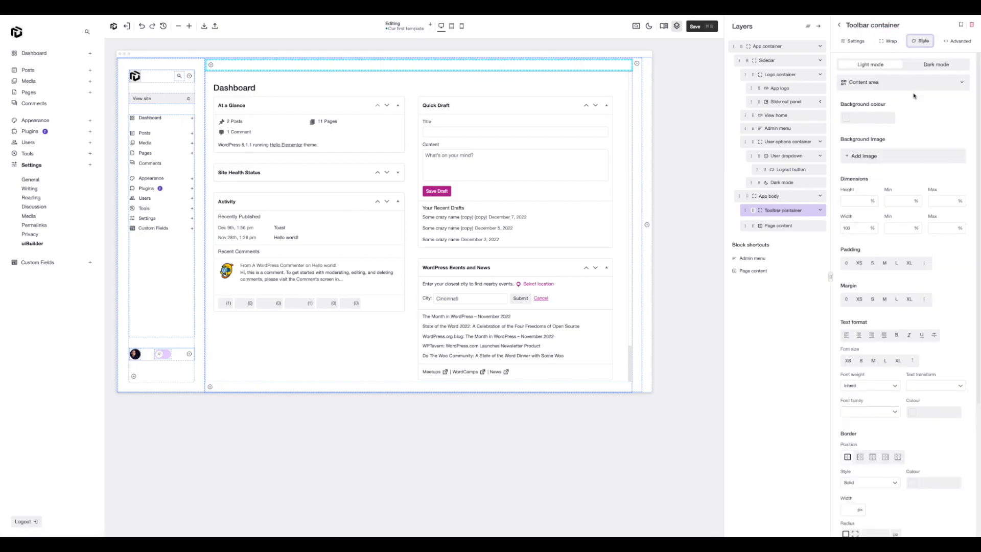
left_click(873, 264)
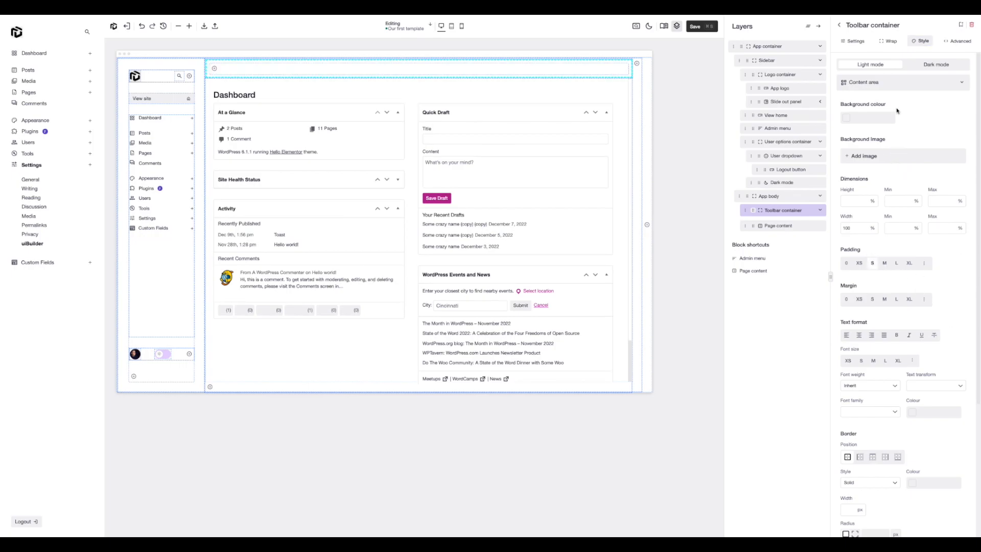
Find the Toolbar block with the search "tool", add it inside the Toolbar container, and open its style settings
left_click(841, 25)
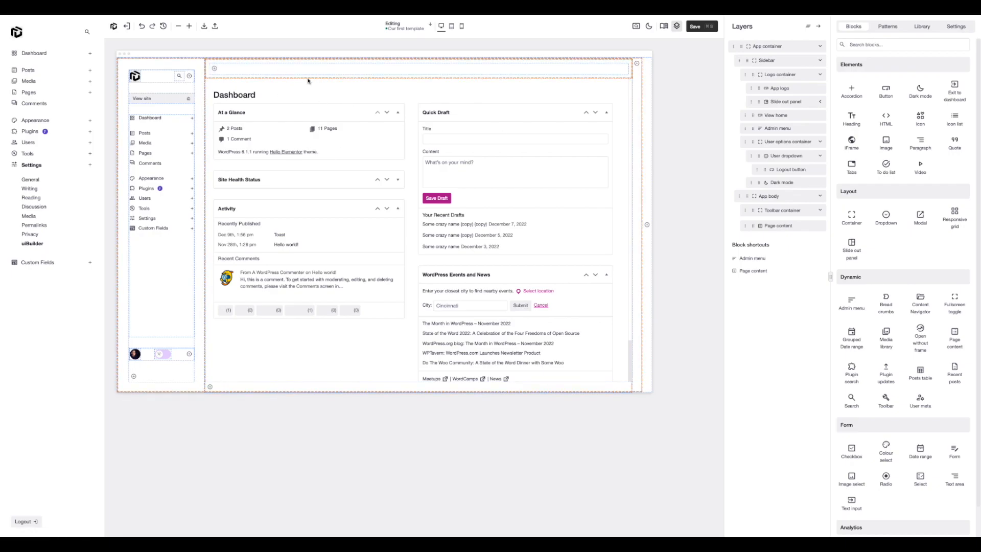
left_click(884, 45)
type("tool")
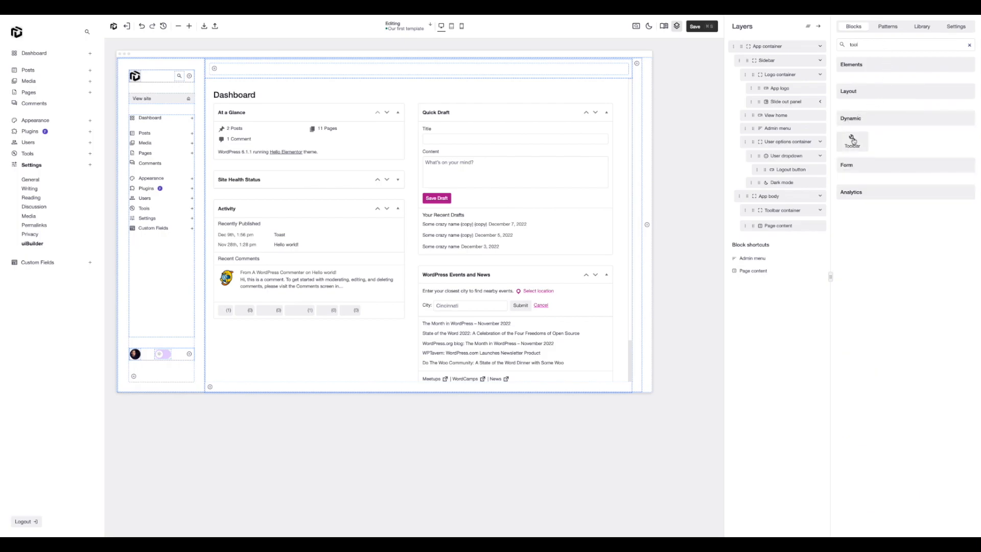
left_click_drag(852, 138, 795, 225)
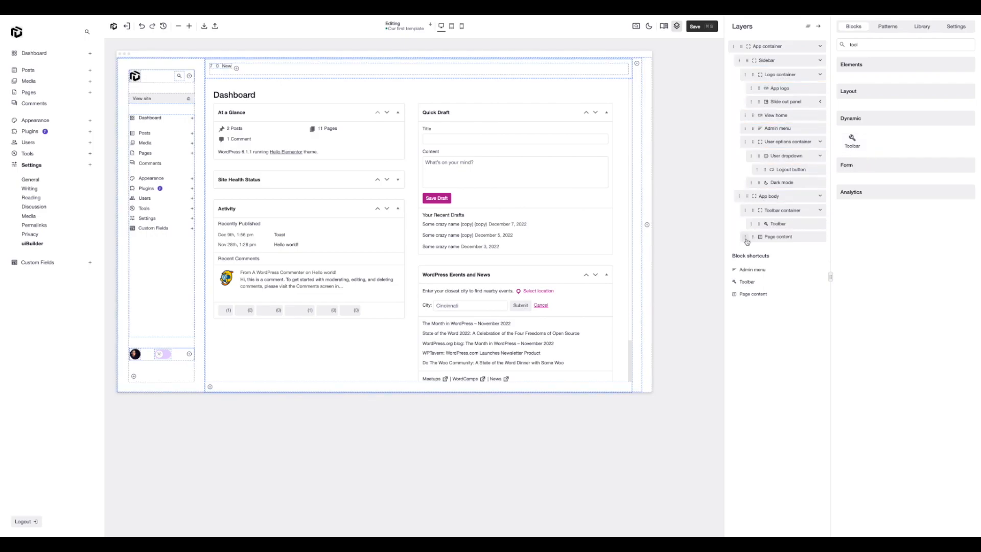
left_click(780, 225)
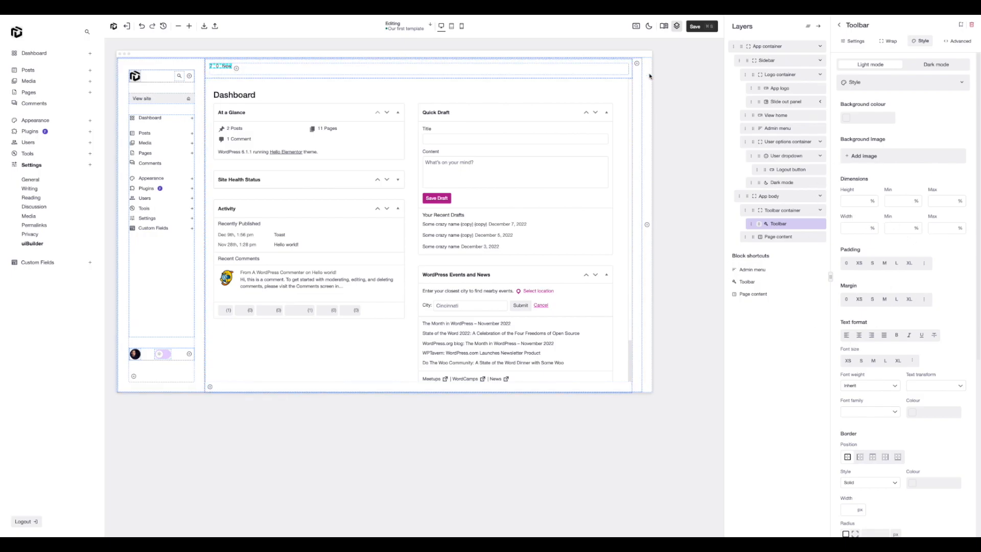
In the Toolbar block's settings, rename its updates, comments and new-content items to "Updates", "Comments" and "New"
left_click(852, 45)
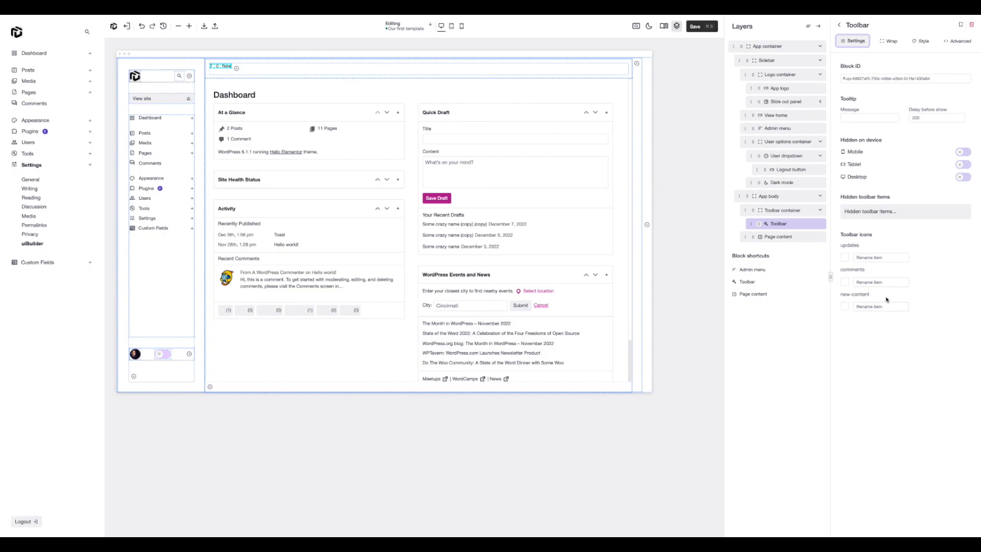
left_click(869, 258)
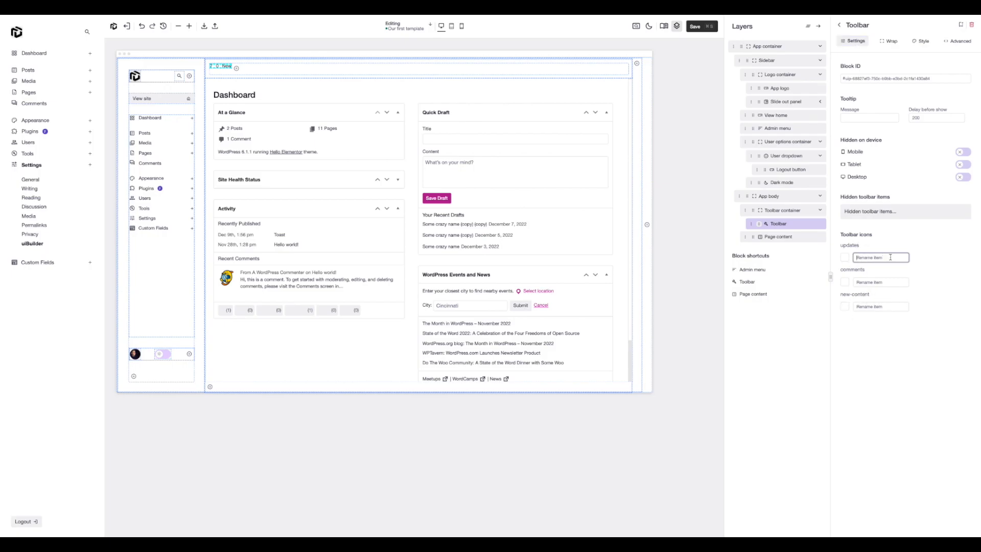
type("Updates")
left_click(867, 281)
type("Comments")
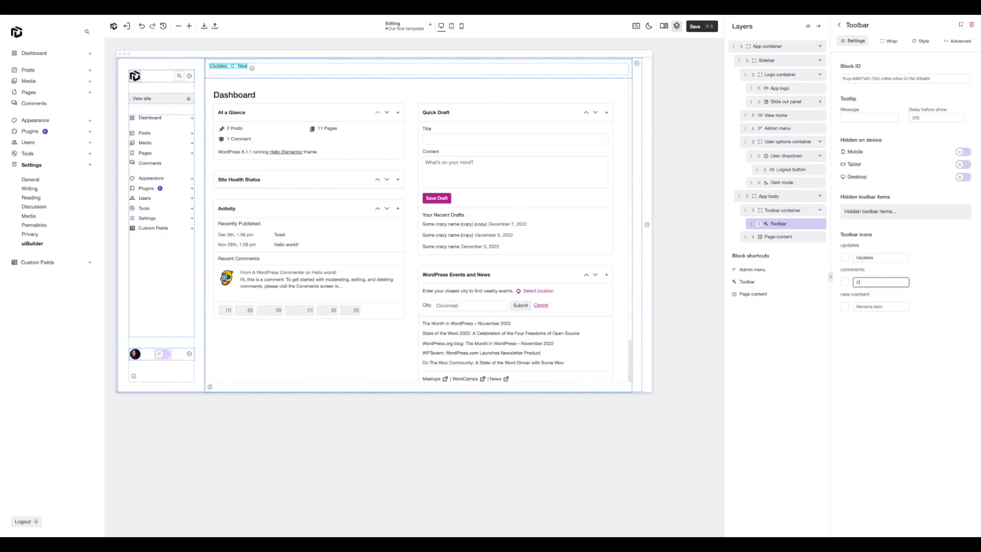
left_click(872, 307)
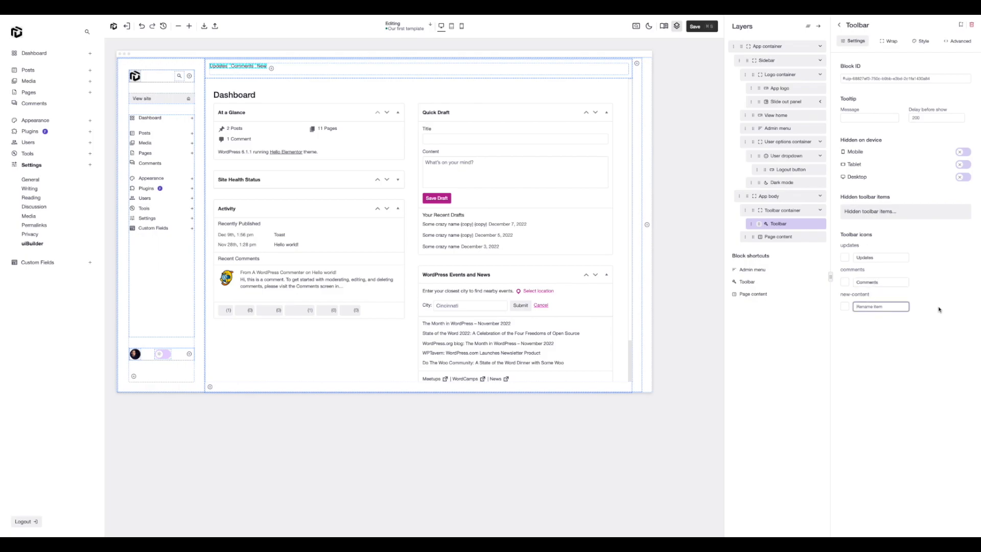
type("New")
Find an icon for the toolbar's new-content item with the search "add" and assign the circled plus
left_click(846, 307)
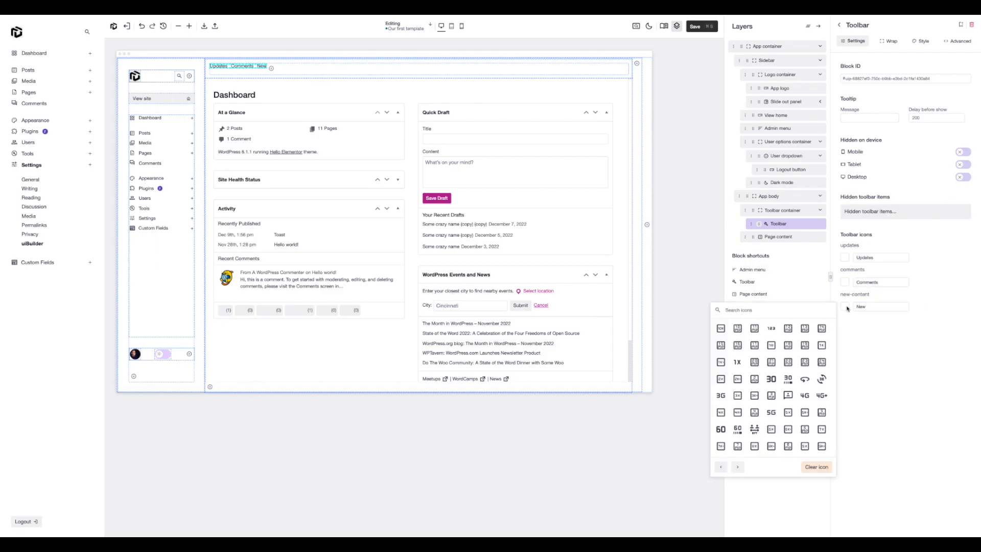
left_click(784, 309)
type("plus")
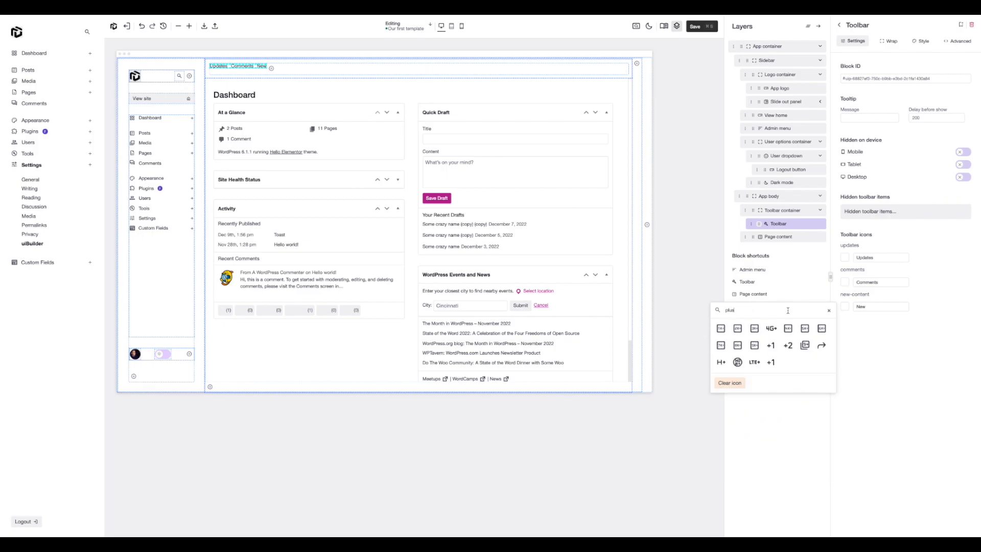
key("BackSpace")
key("BackSpace")
key("BackSpace")
key("BackSpace")
type("add")
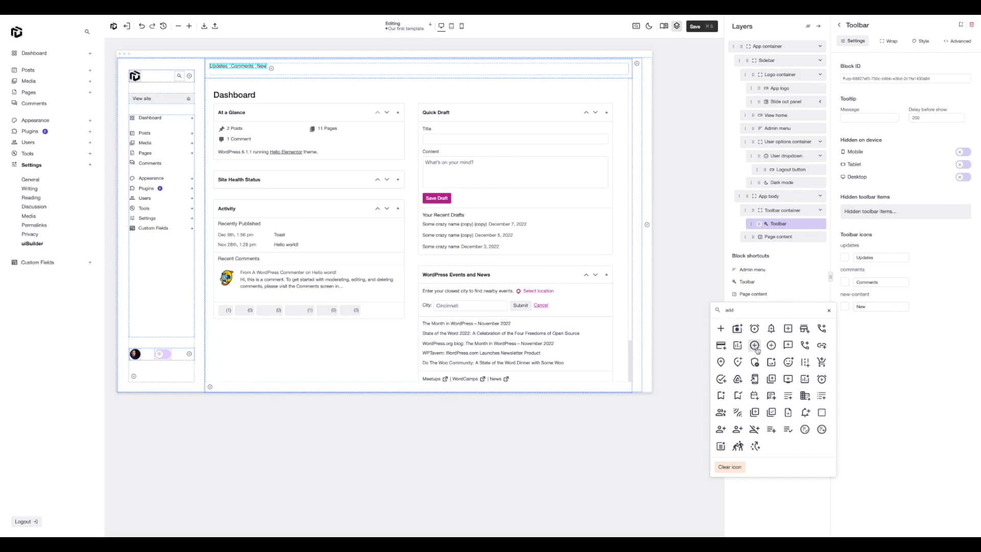
left_click(755, 347)
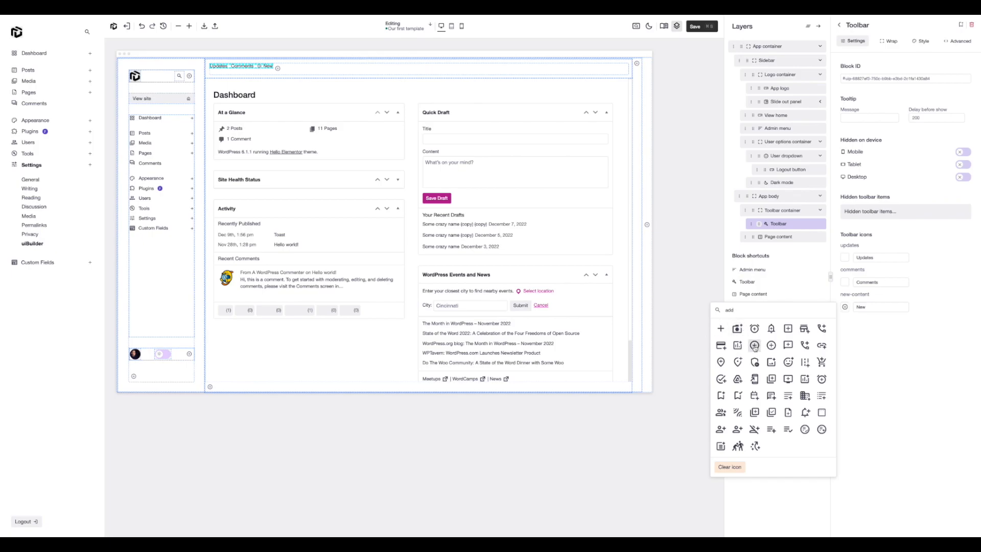
Assign a speech-bubble icon to the comments item using the search "comme" and the circular-arrow icon to updates using "upd"
left_click(846, 283)
type("comme")
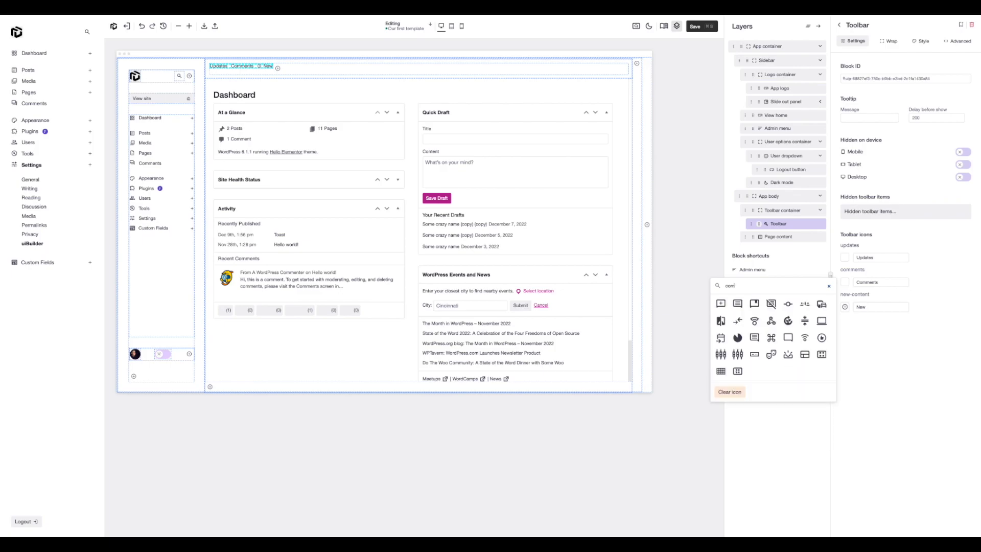
left_click(742, 303)
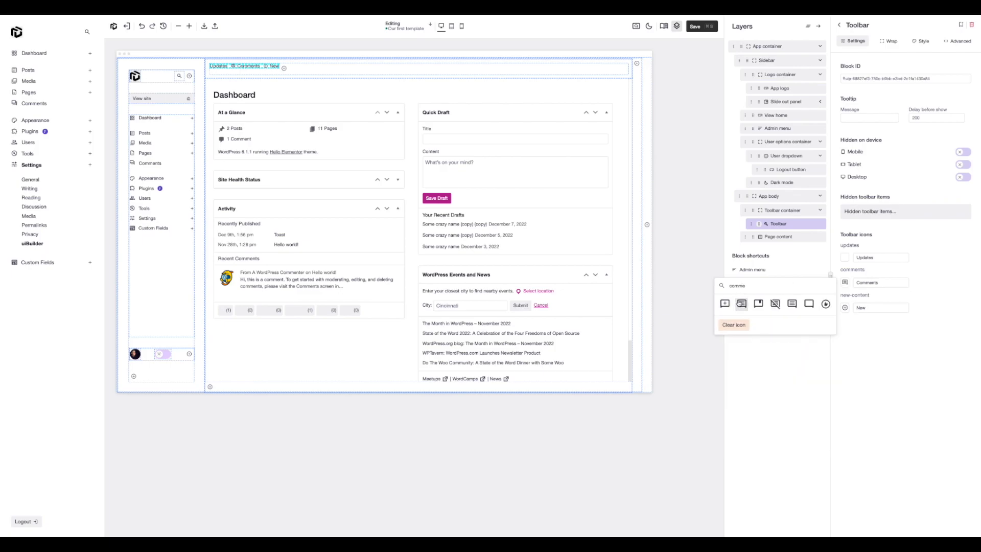
left_click(846, 258)
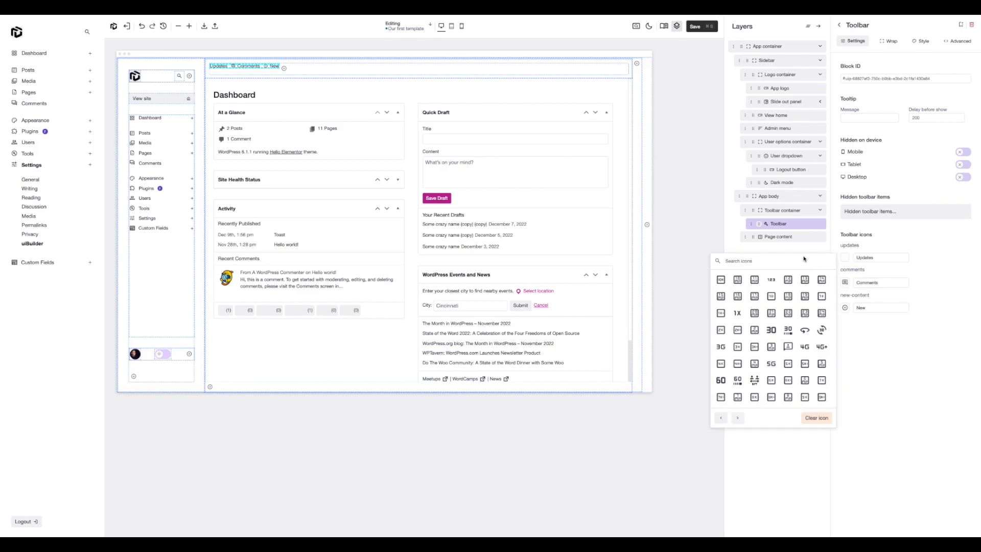
type("upd")
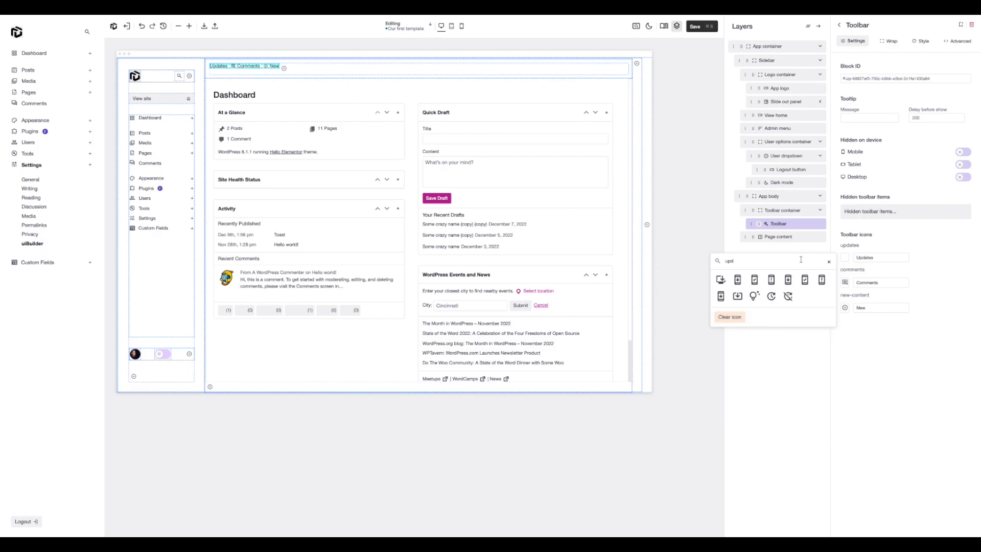
left_click(771, 297)
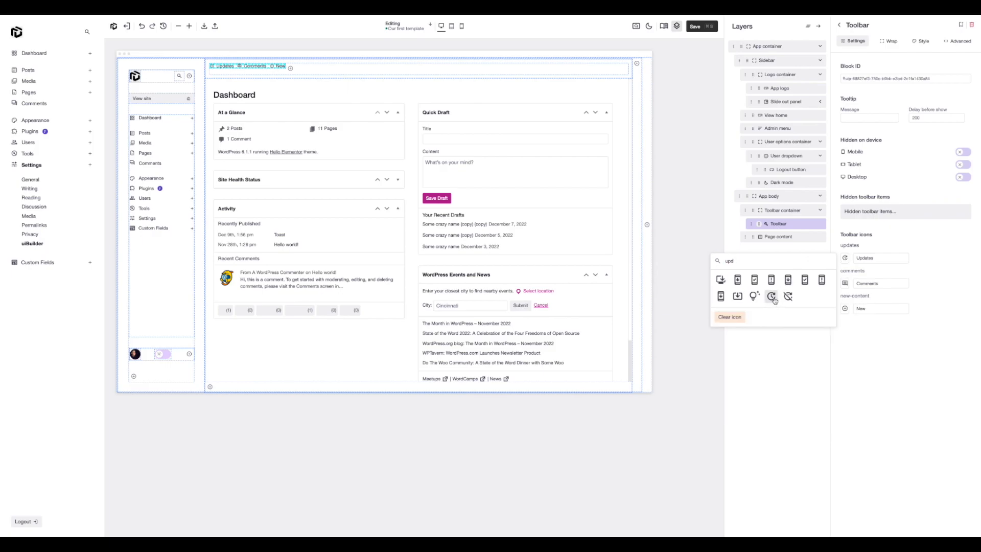
left_click(930, 290)
Turn on preview mode and set the Toolbar container's content alignment to centre
left_click(636, 26)
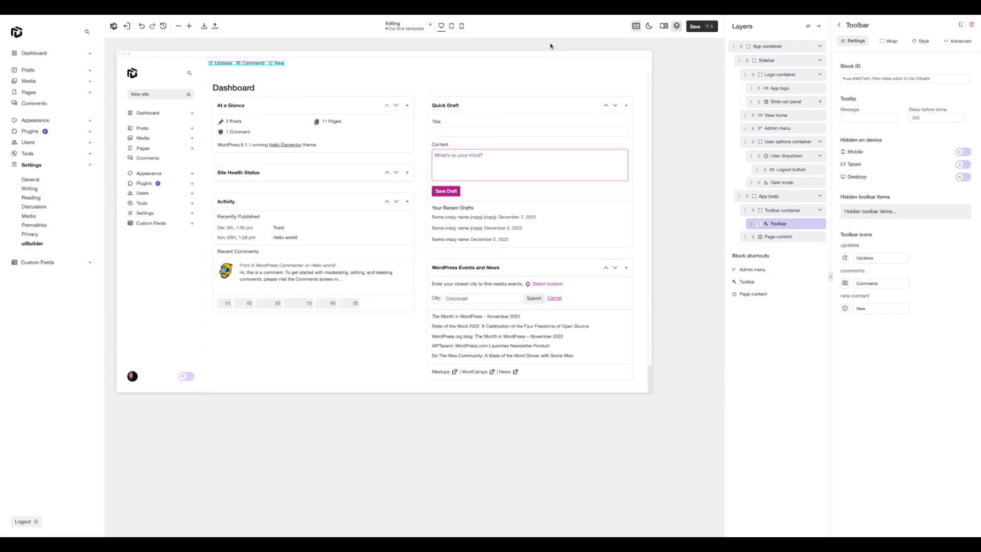
left_click(167, 302)
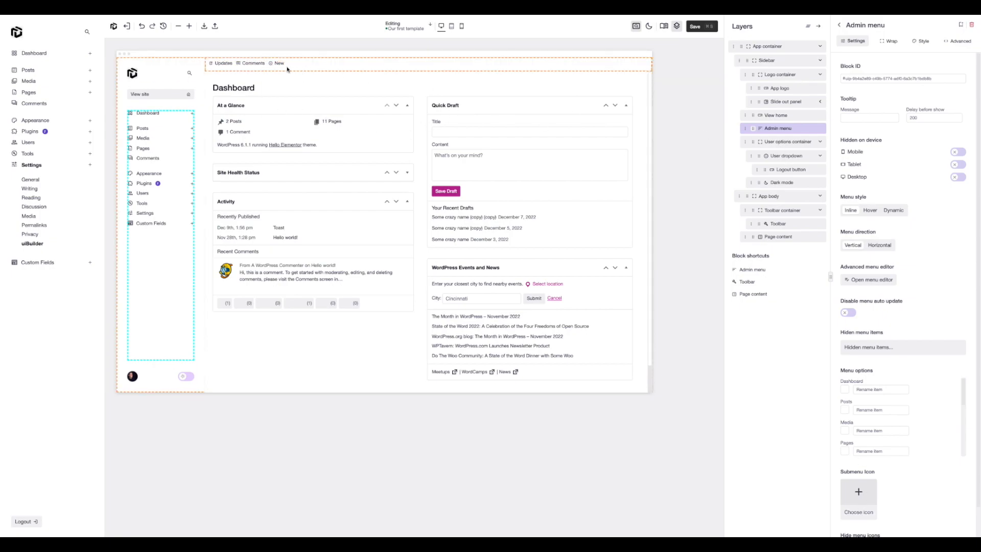
right_click(306, 66)
left_click(329, 84)
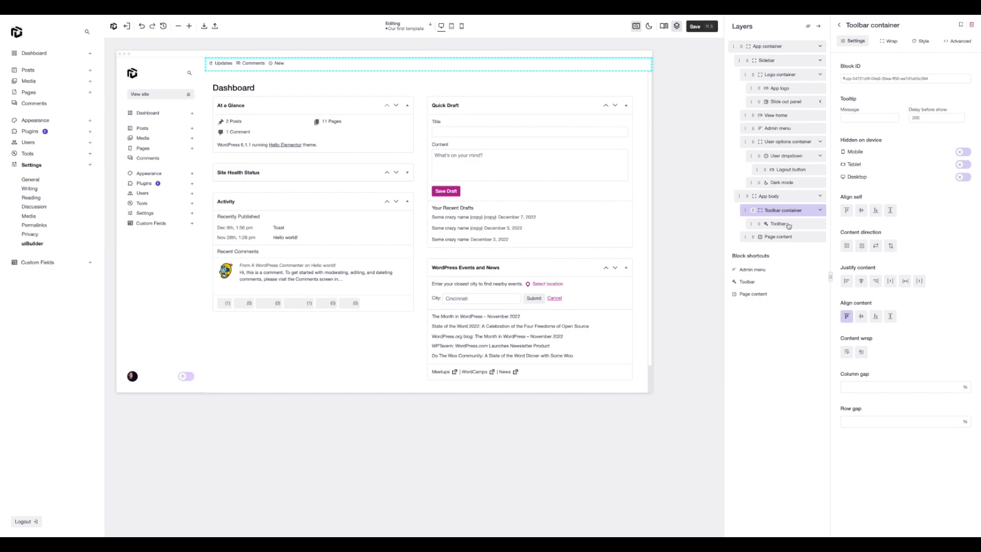
left_click(861, 316)
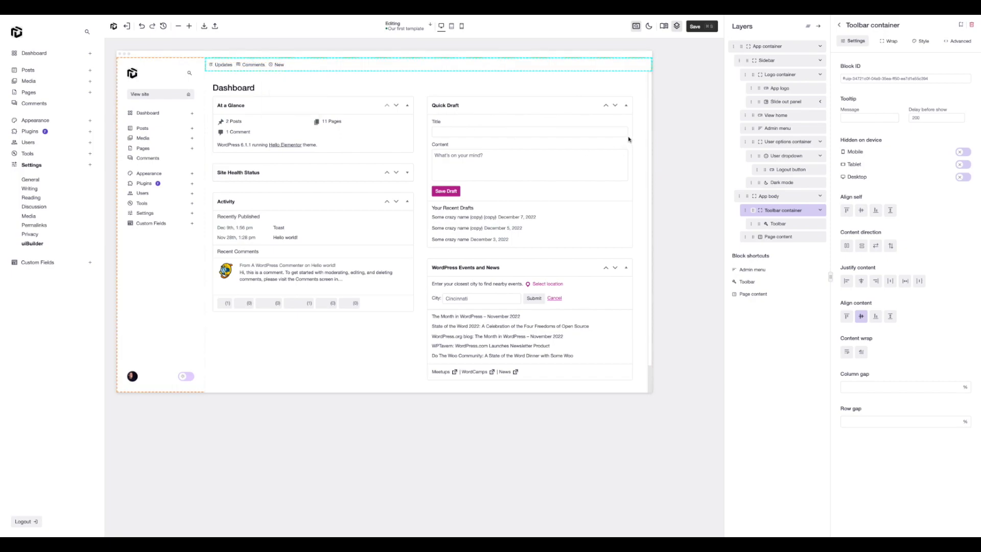
Save the template and open the Posts page in the live admin
left_click(635, 116)
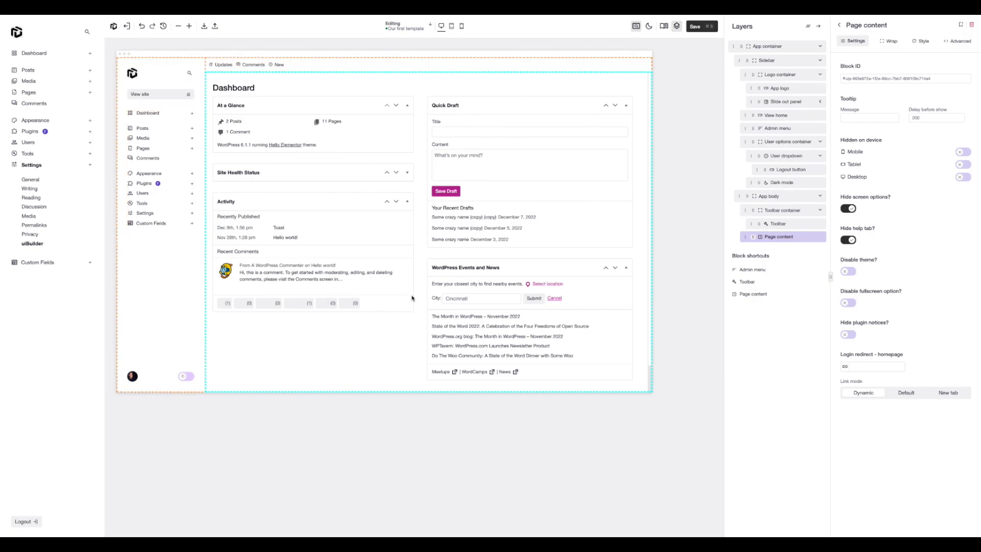
left_click(689, 29)
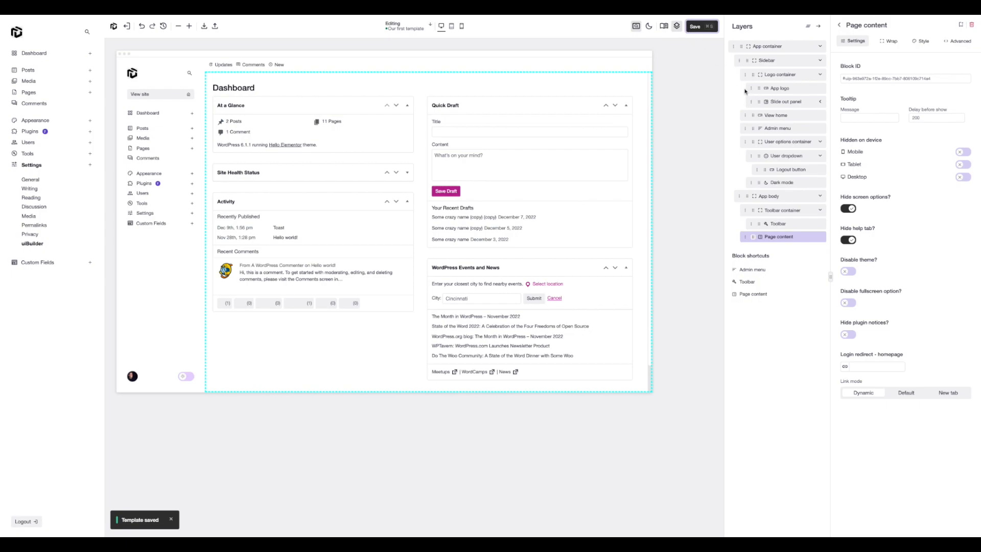
left_click(29, 71)
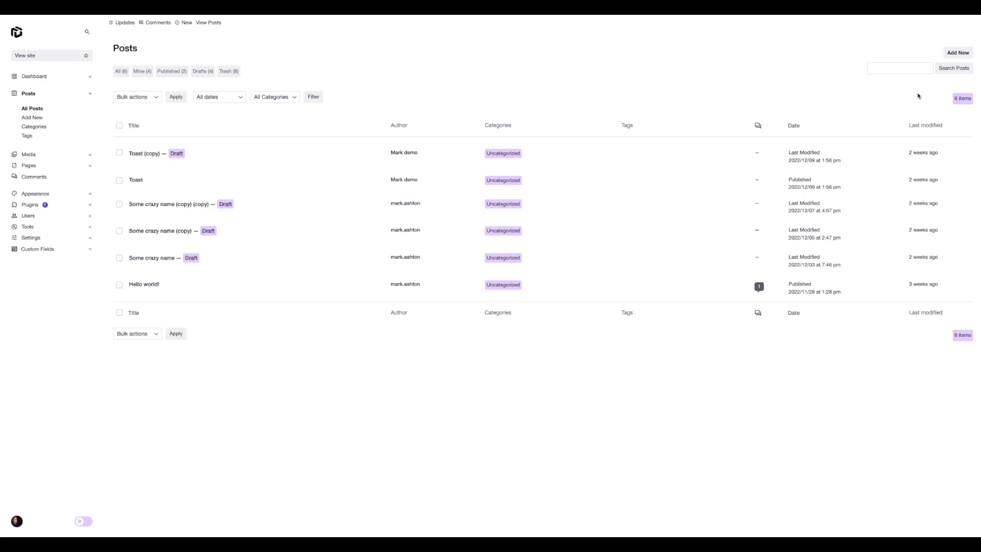
Check the live template on the Posts page: the search slide-out panel, the toolbar's New submenu and the dark mode toggle
left_click(86, 33)
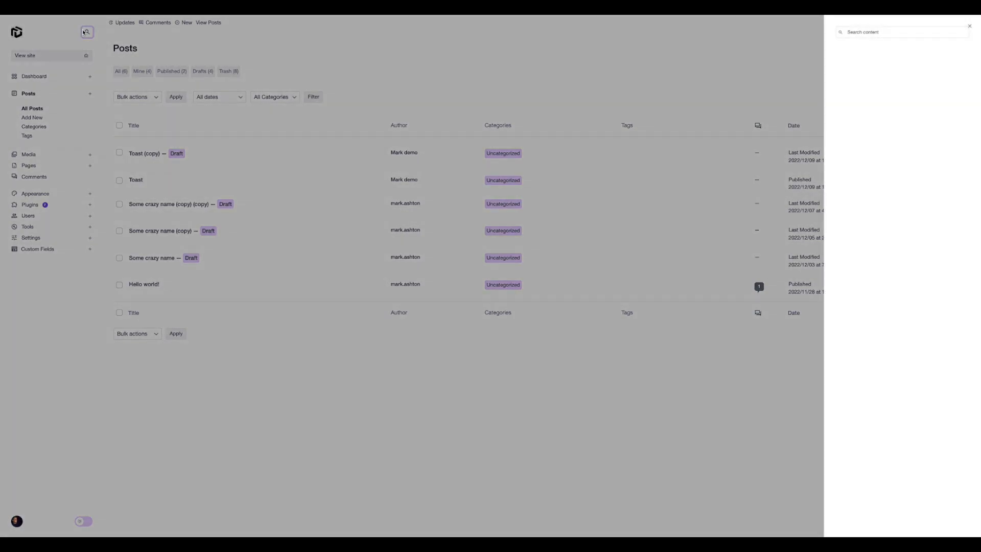
left_click(410, 65)
mouse_move(198, 23)
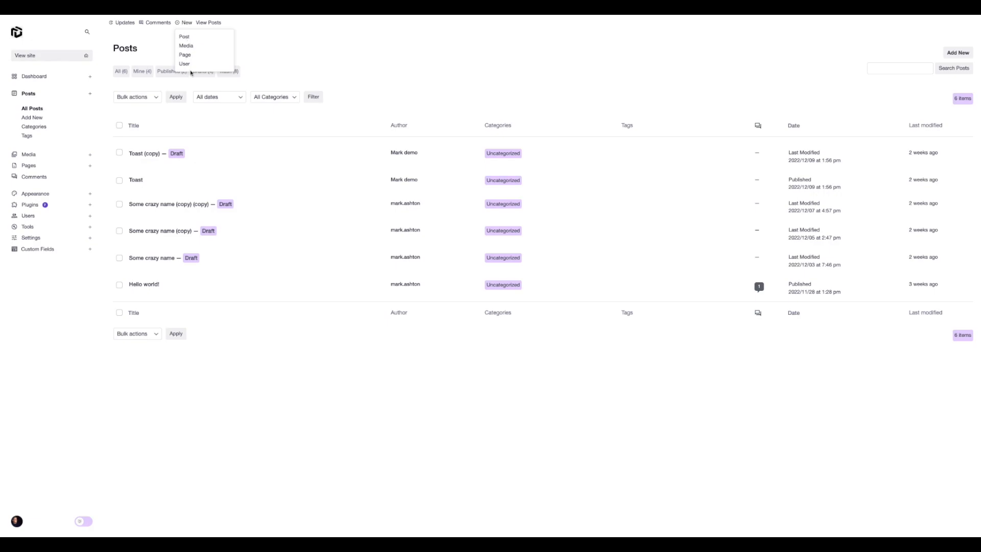
left_click(84, 522)
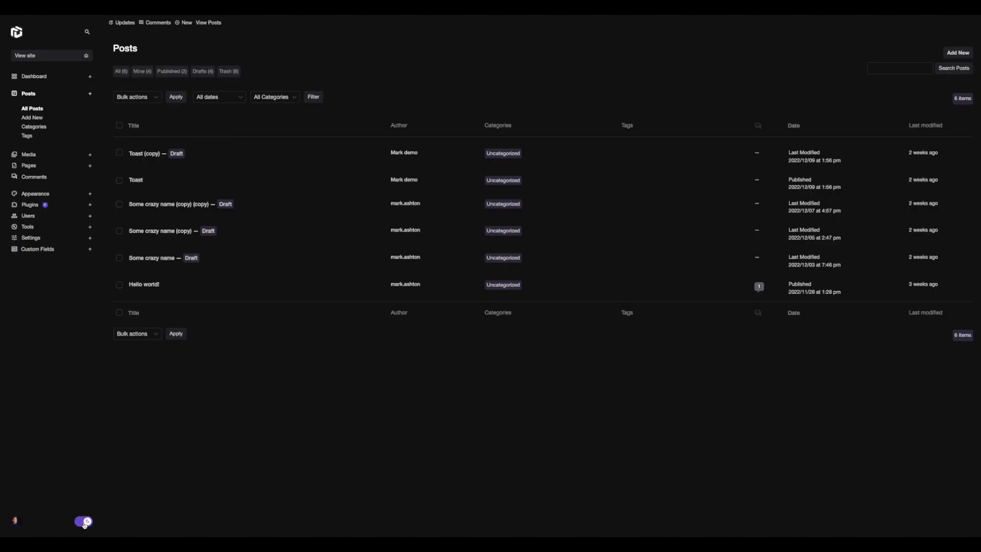
left_click(84, 522)
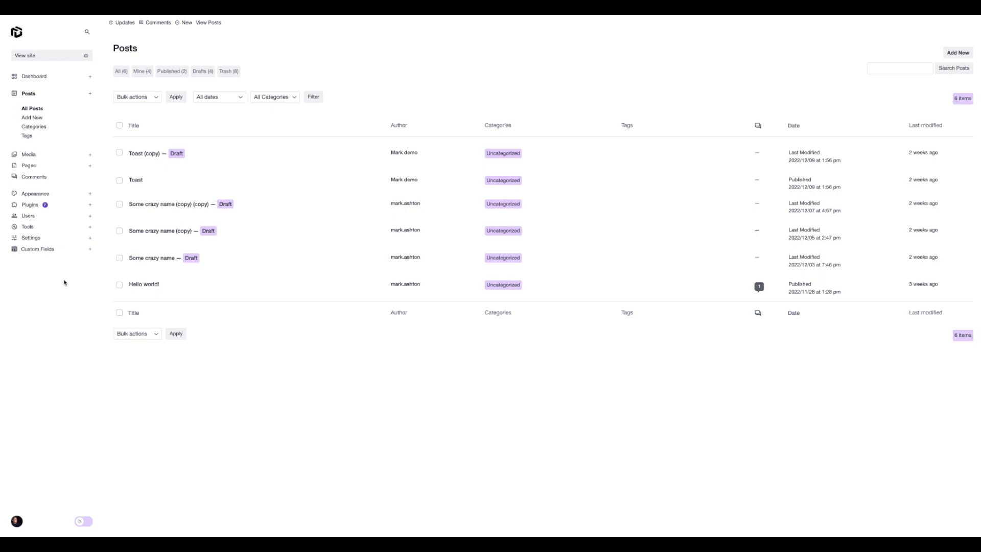
Return to uiBuilder and reopen "Our first template" for editing
left_click(51, 237)
left_click(34, 267)
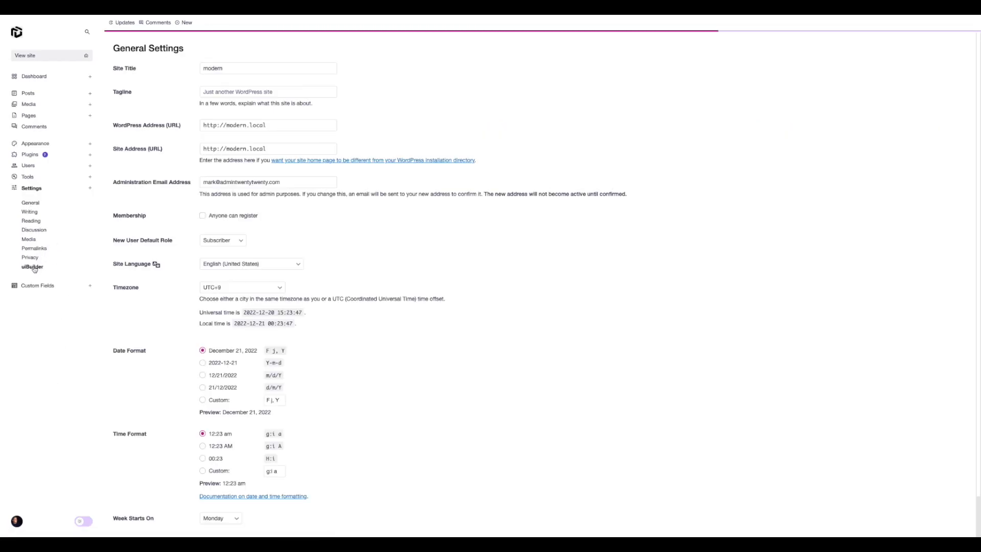
left_click(172, 125)
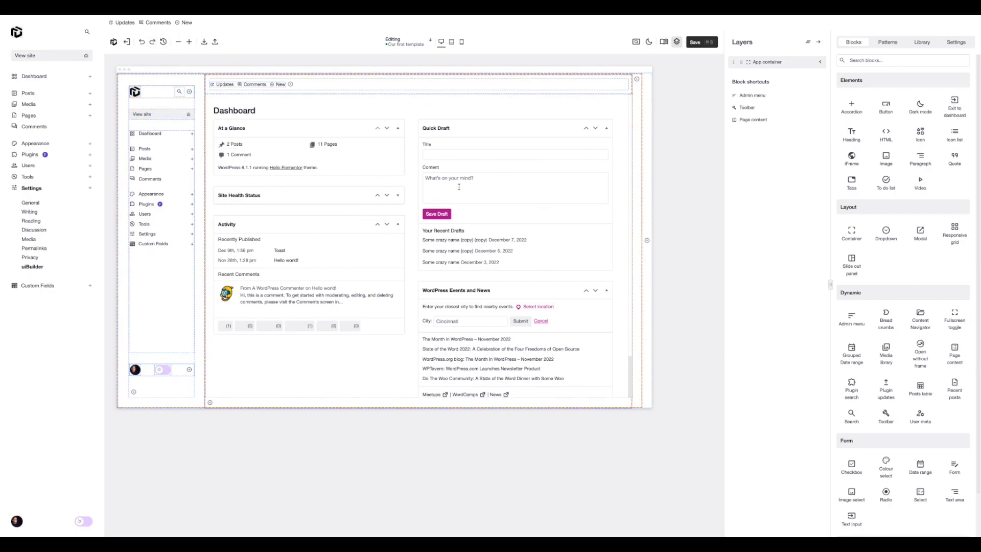
Set the Sidebar content area's light mode background colour to the theme variable --uip-color-base-0
left_click(398, 197)
left_click(144, 82)
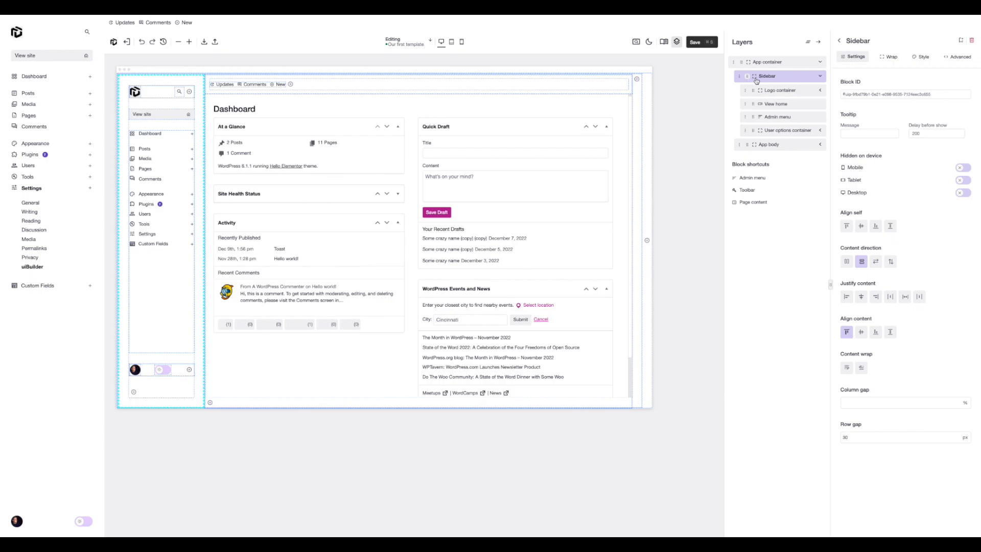
left_click(918, 57)
left_click(914, 100)
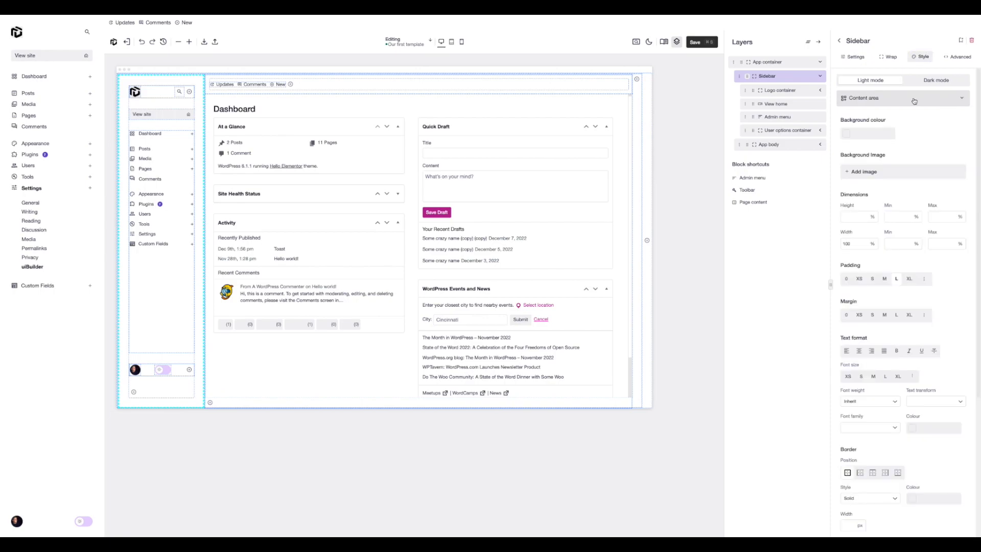
left_click(850, 133)
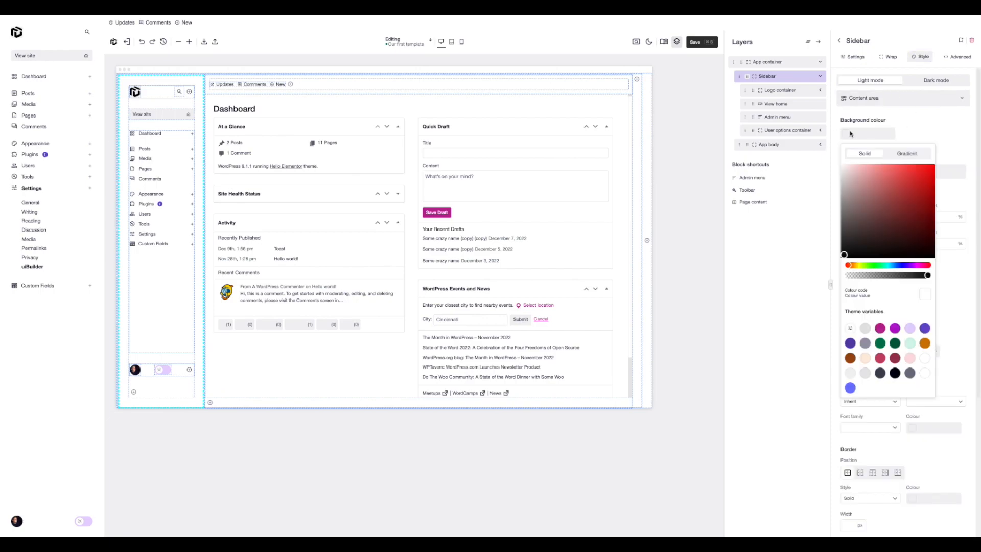
left_click(929, 360)
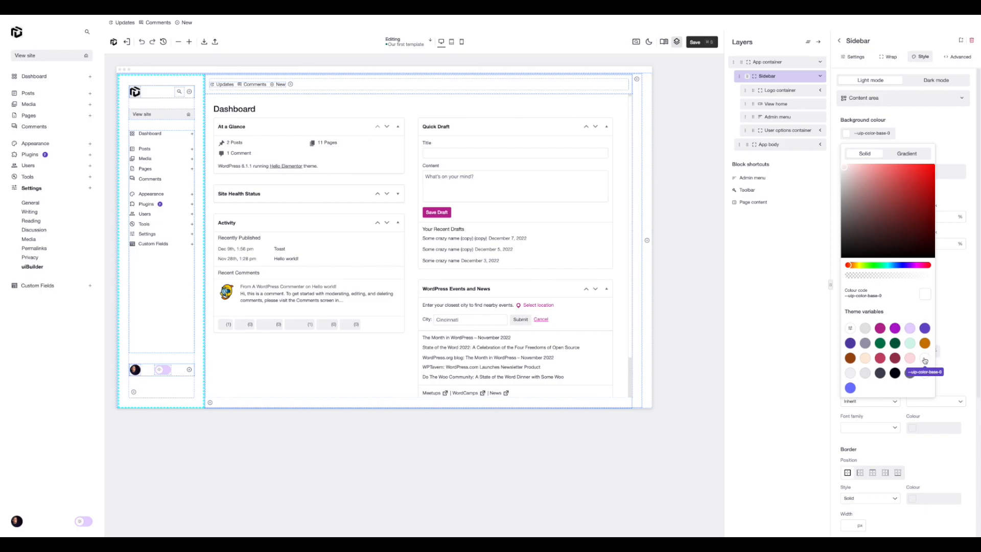
left_click(958, 304)
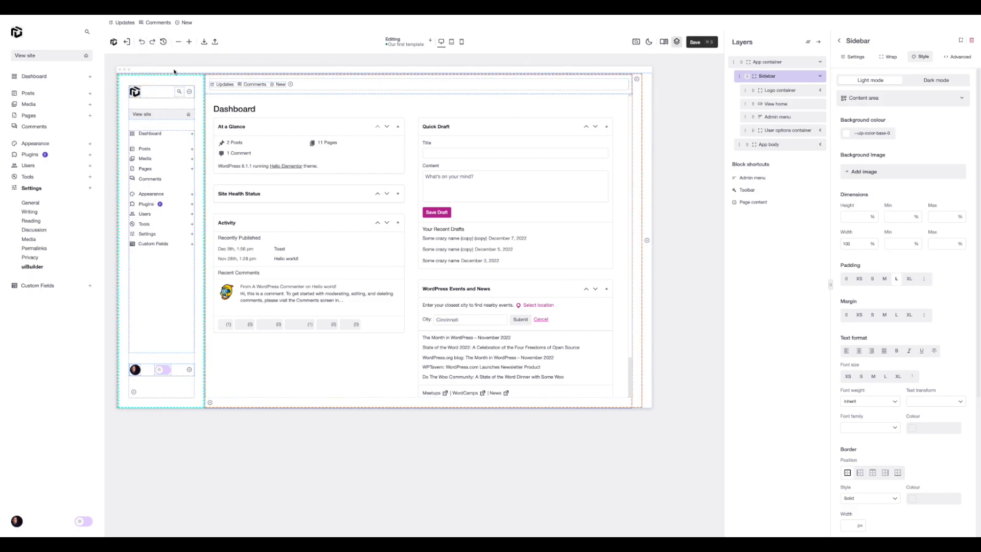
Add the custom class "uip-dark-mode" to the Sidebar, return to its style settings and preview the template
left_click(960, 58)
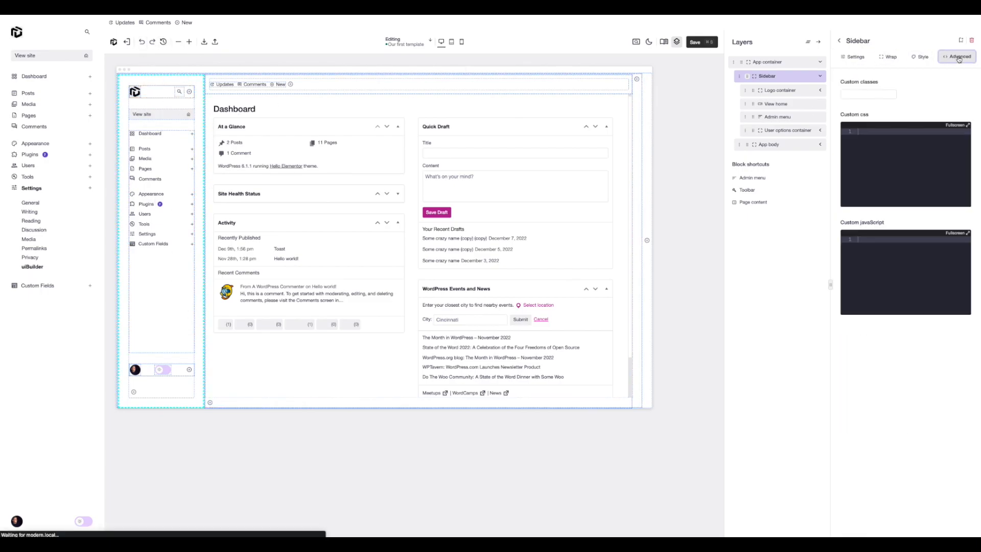
left_click(851, 96)
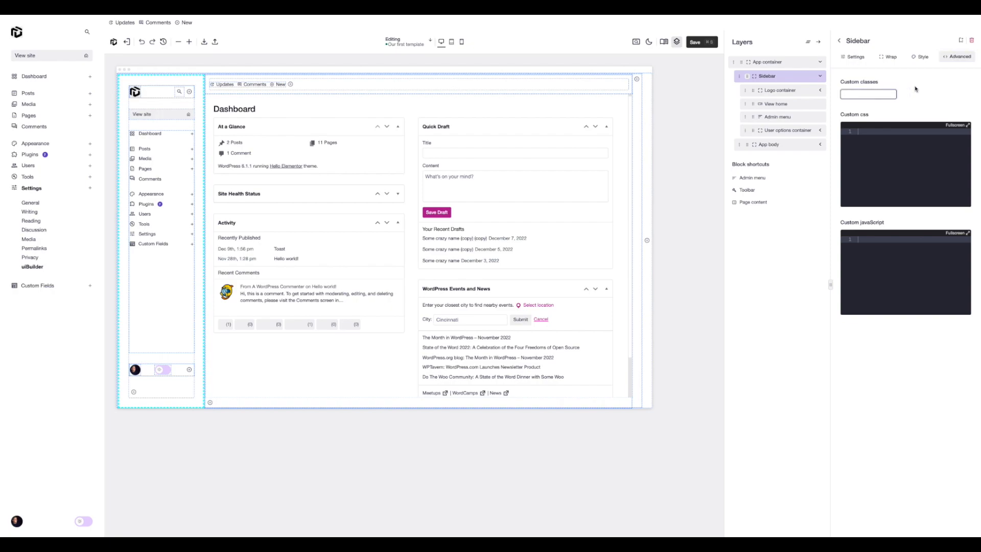
type("uip-dark")
type("ode")
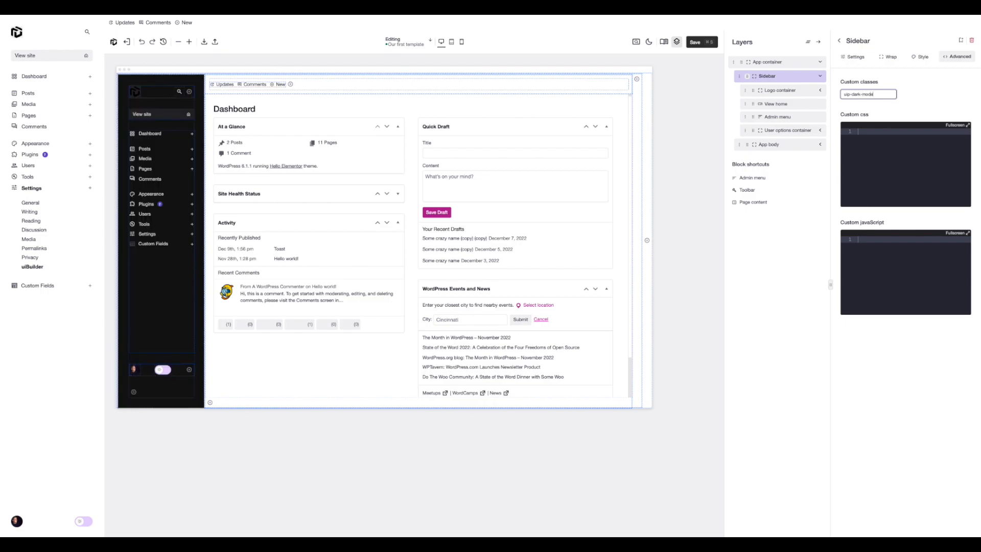
left_click(920, 56)
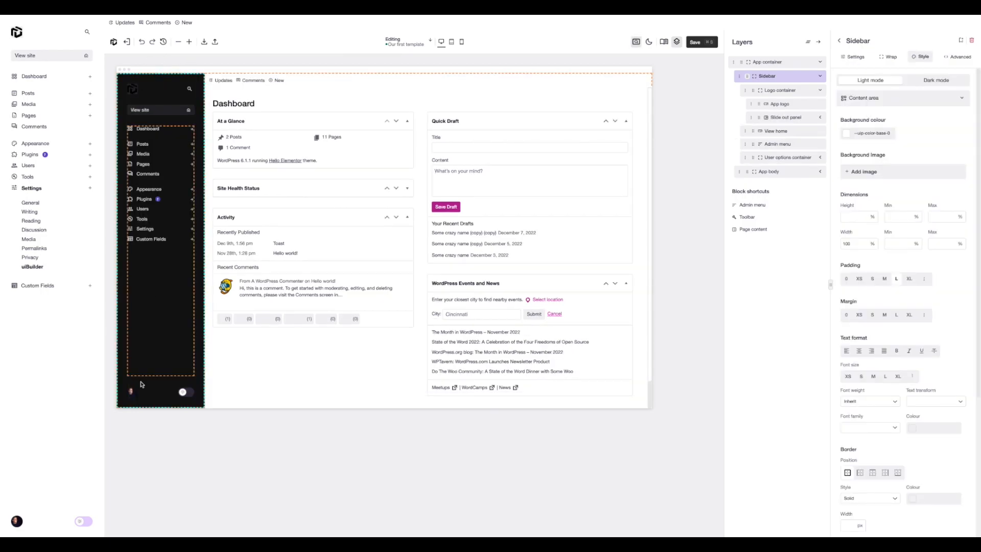
Replace the App logo's light mode background image with the dynamic "Site logo dark mode" image
left_click(152, 210)
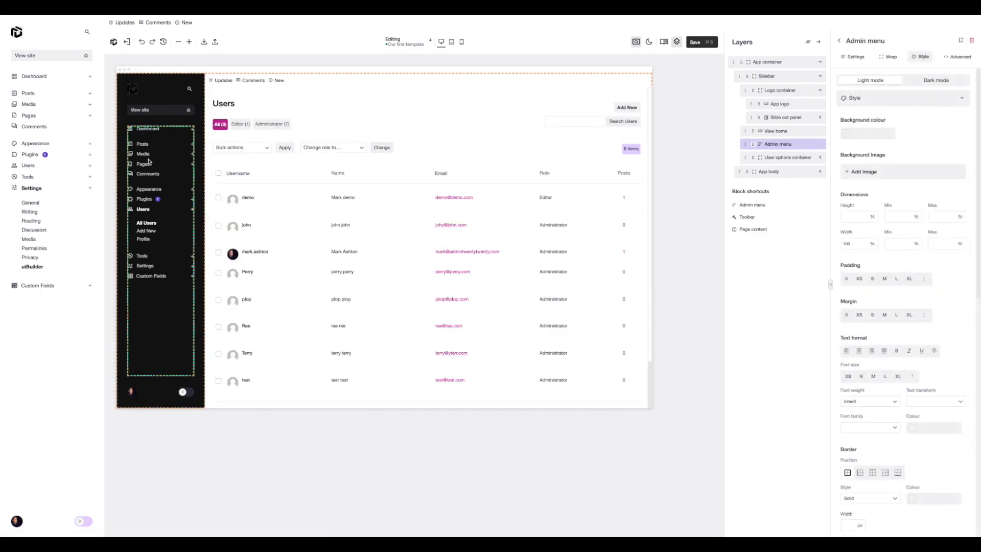
right_click(133, 90)
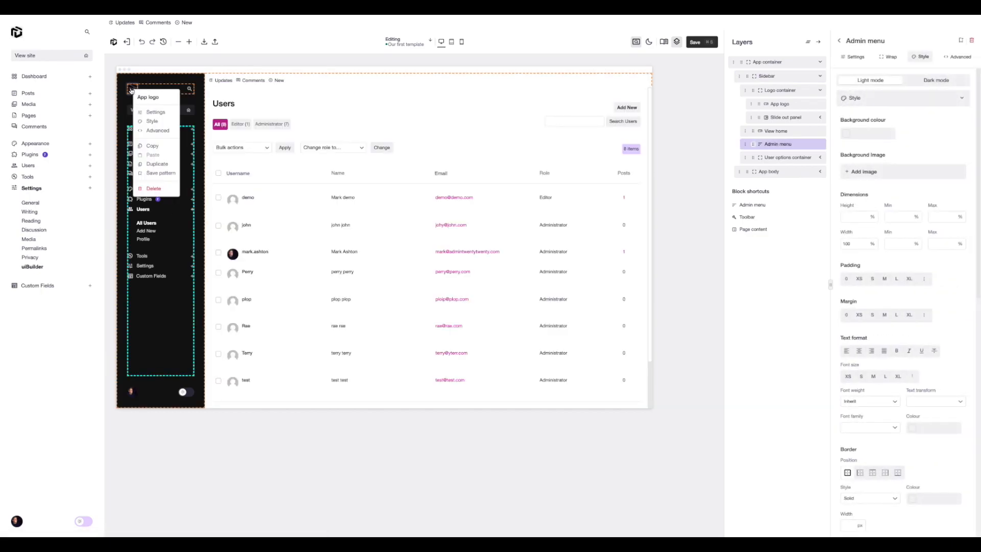
left_click(150, 112)
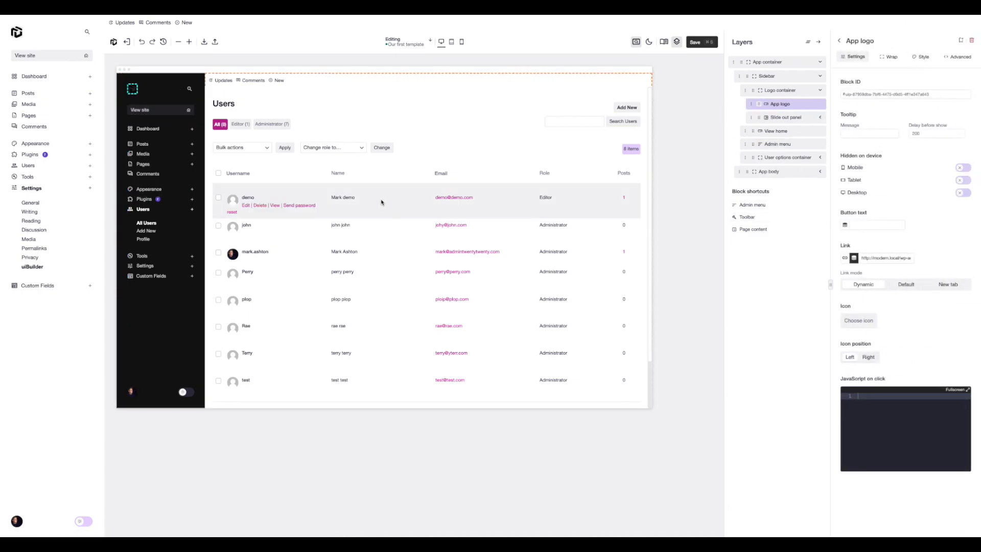
left_click(921, 57)
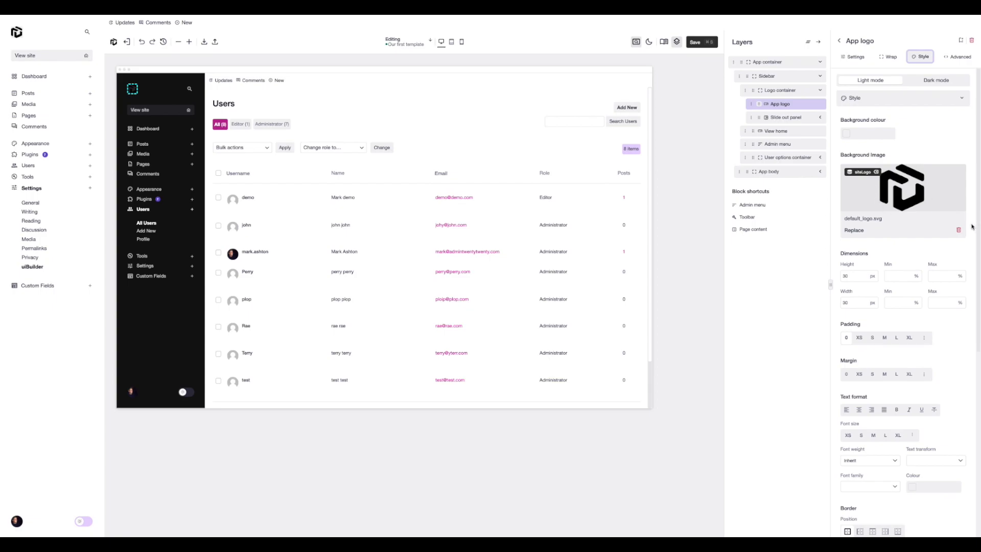
left_click(959, 230)
left_click(867, 172)
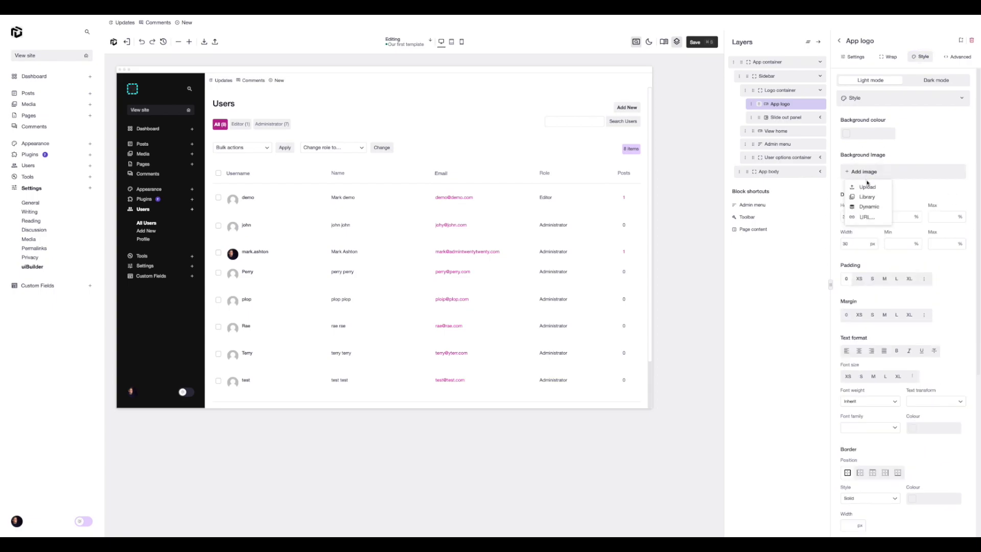
left_click(866, 206)
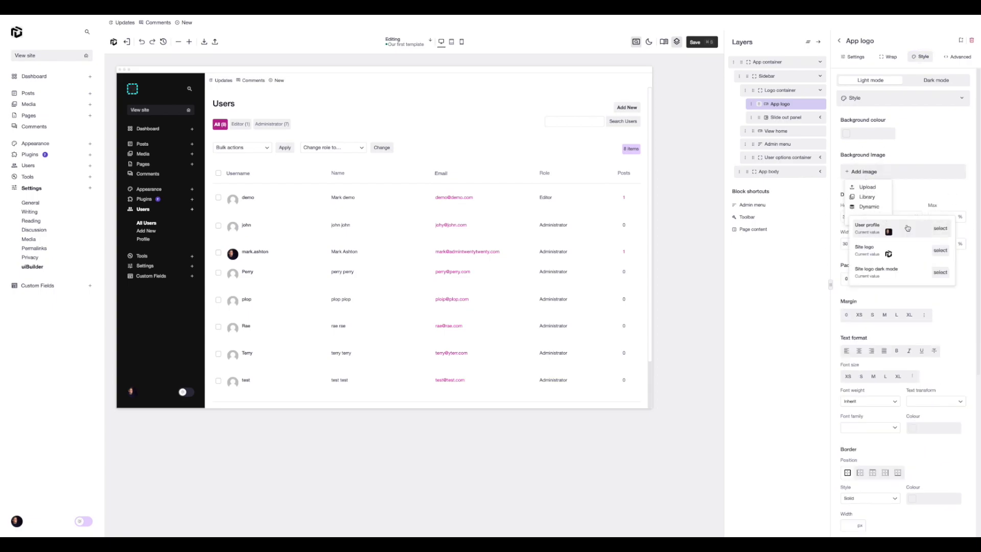
left_click(938, 274)
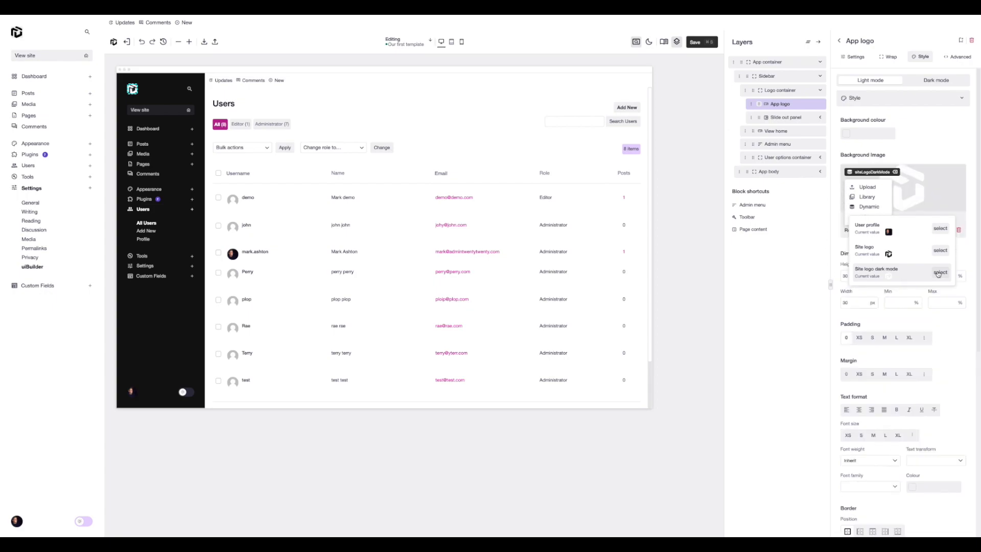
left_click(364, 88)
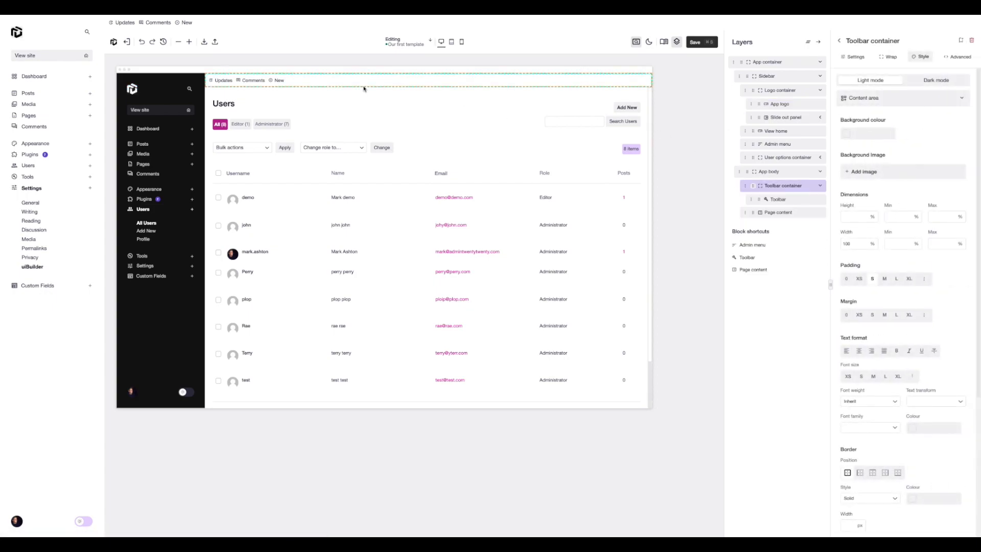
Save the template and check the live Posts page in both dark and light mode
left_click(699, 43)
left_click(20, 94)
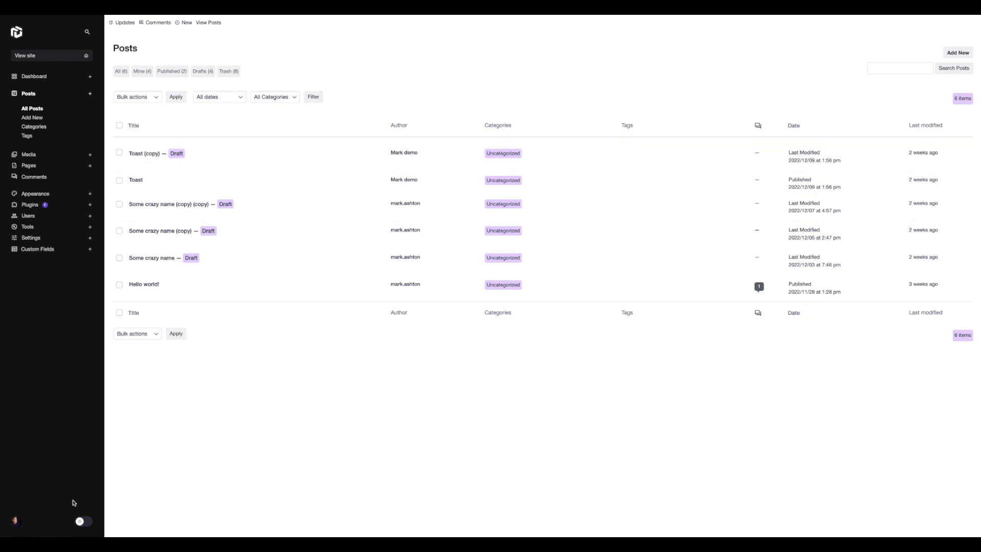
left_click(84, 522)
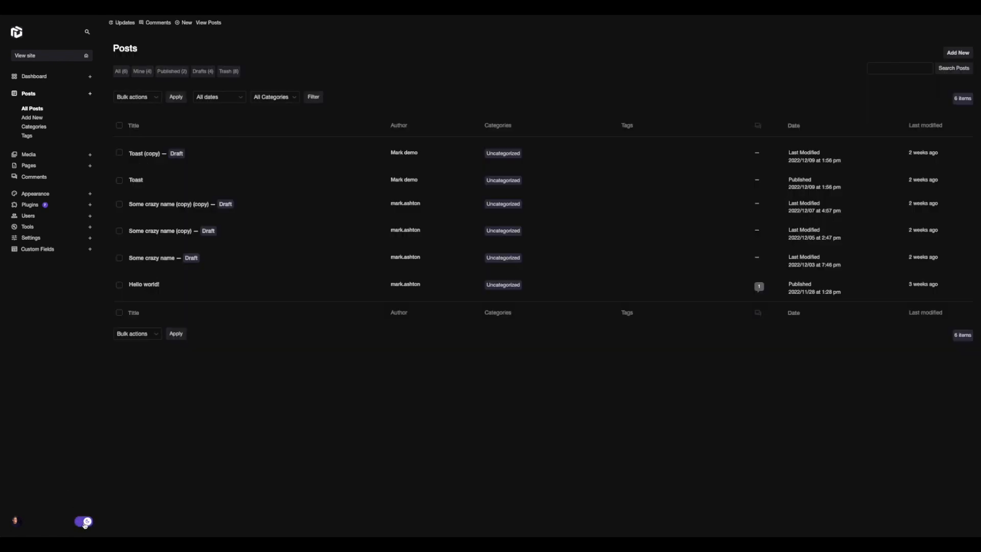
left_click(84, 523)
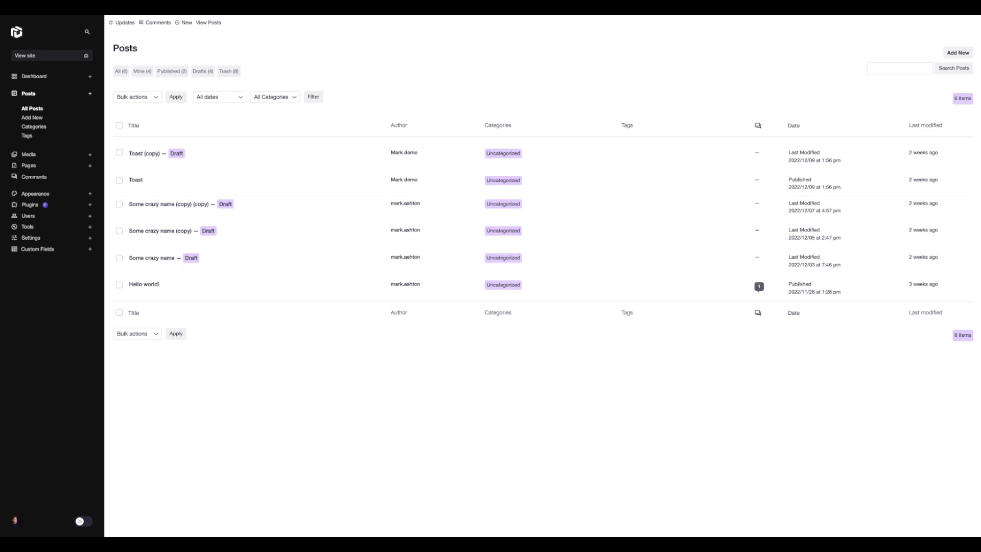
Reopen "Our first template" in uiBuilder and examine the Theme styles colour variables in its template settings
left_click(32, 237)
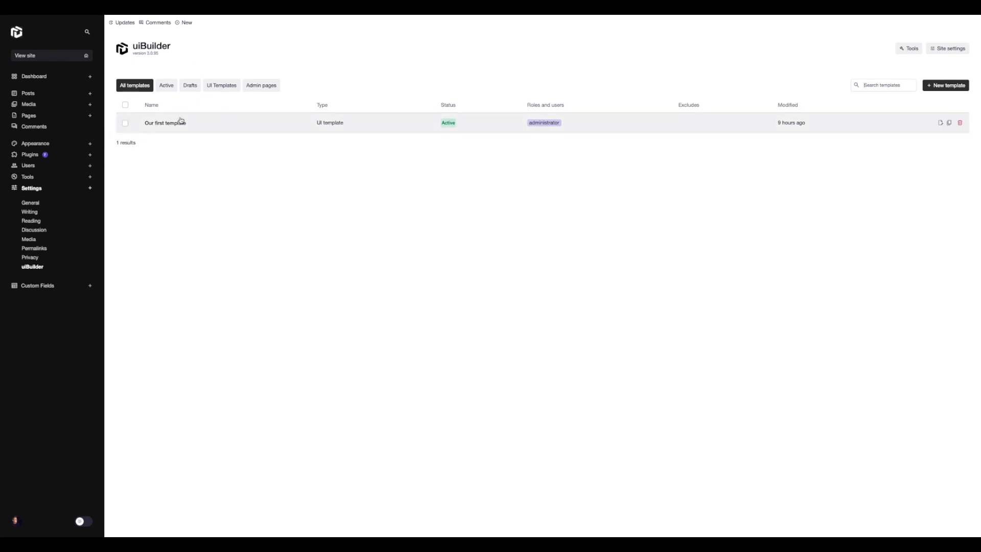
left_click(164, 124)
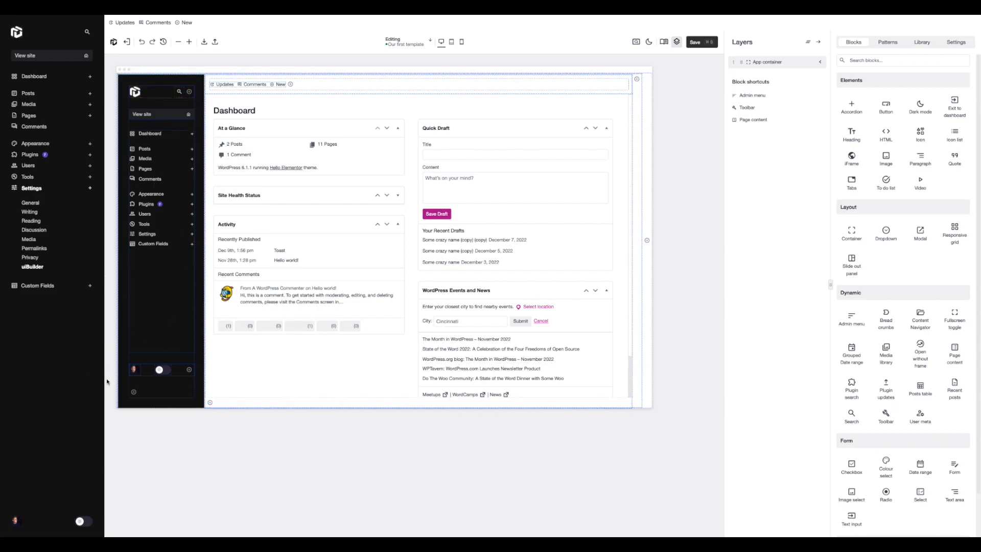
left_click(953, 43)
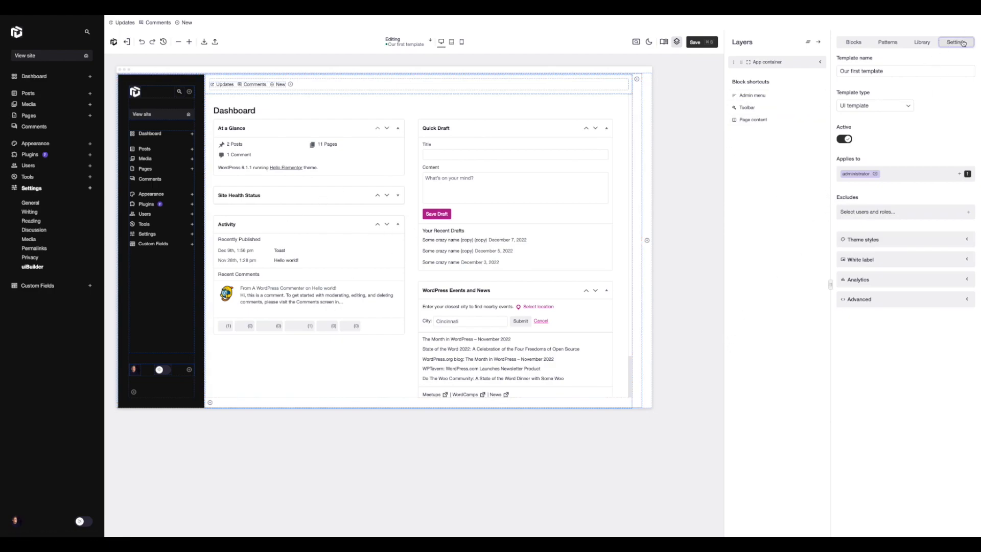
left_click(910, 248)
scroll(907, 247, "down", 6)
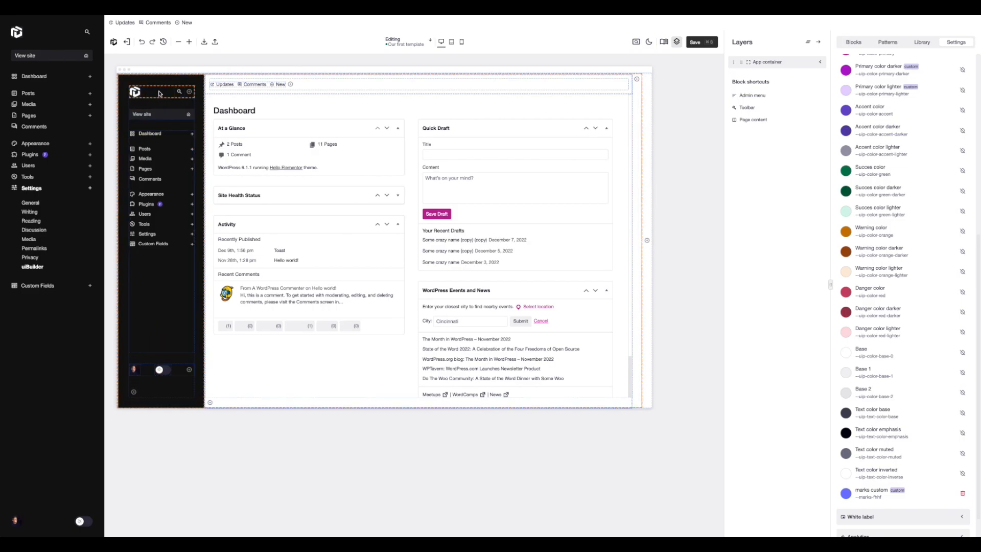
scroll(859, 205, "up", 5)
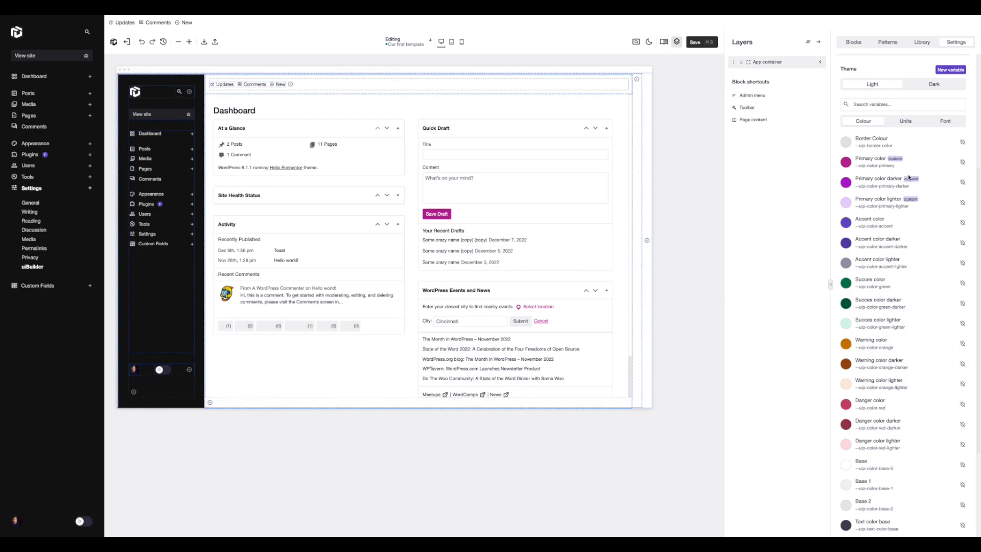
Reset the light theme's Primary color, Primary color darker and Primary color lighter variables to their defaults
left_click(963, 163)
left_click(963, 183)
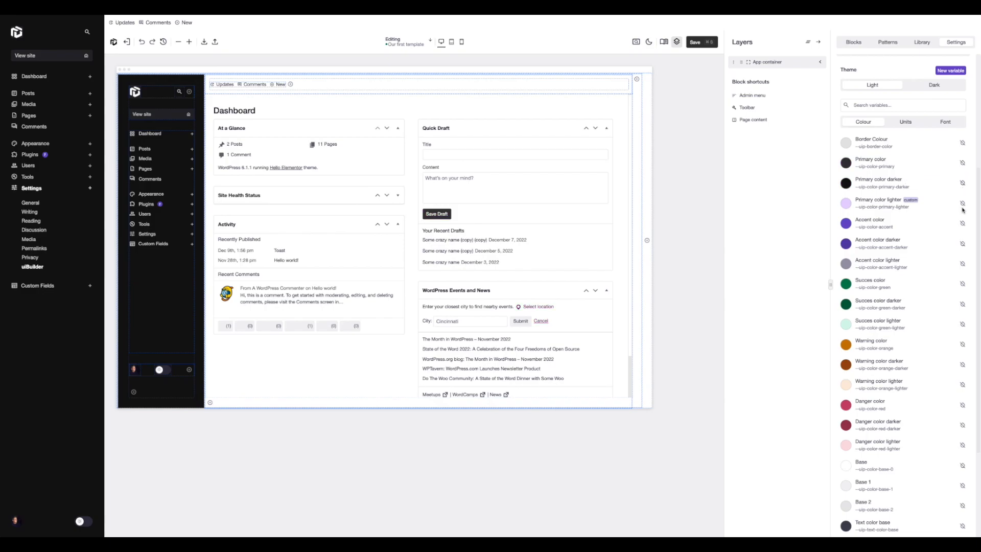
left_click(963, 203)
Set the light theme's Primary color variable to a dark blue
left_click(845, 163)
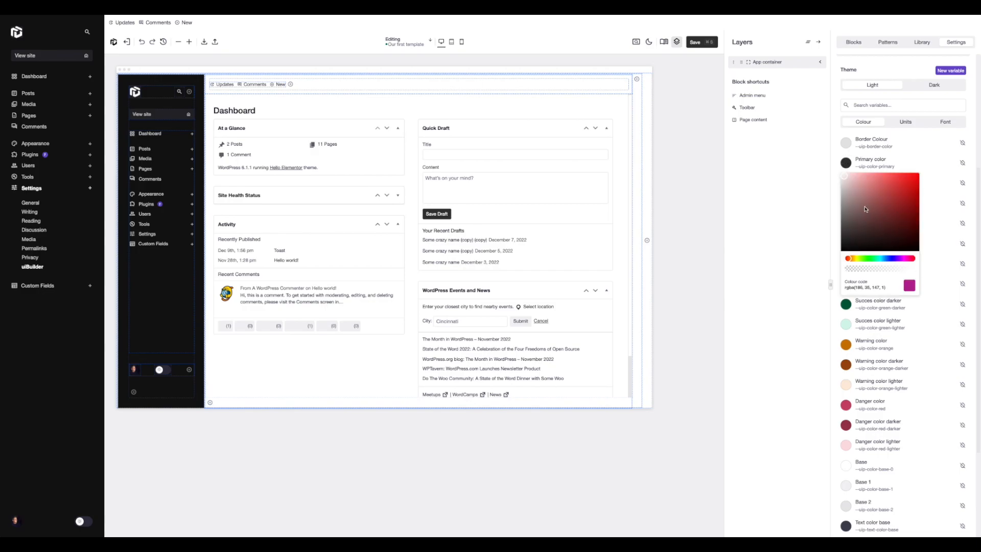
left_click_drag(864, 209, 915, 195)
left_click(886, 258)
left_click(890, 214)
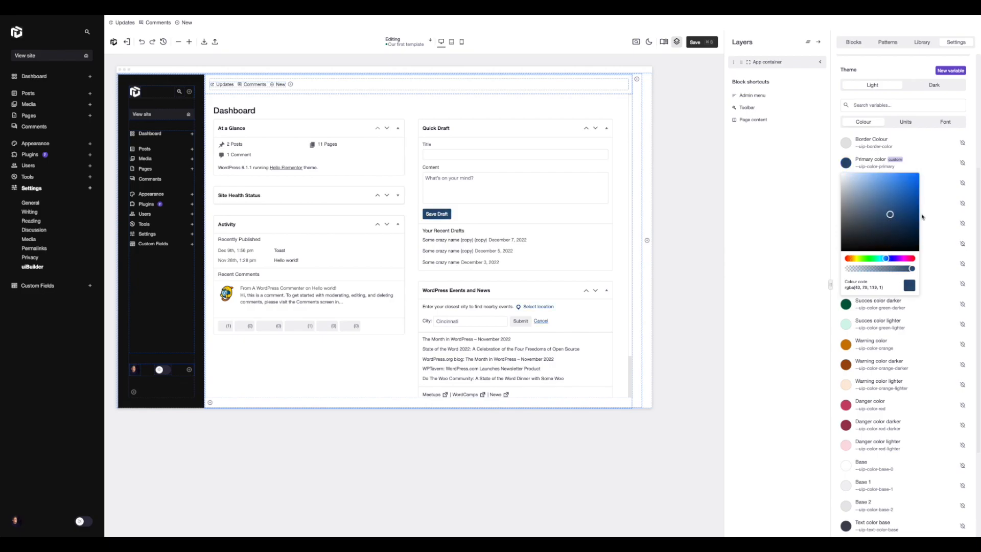
left_click(811, 212)
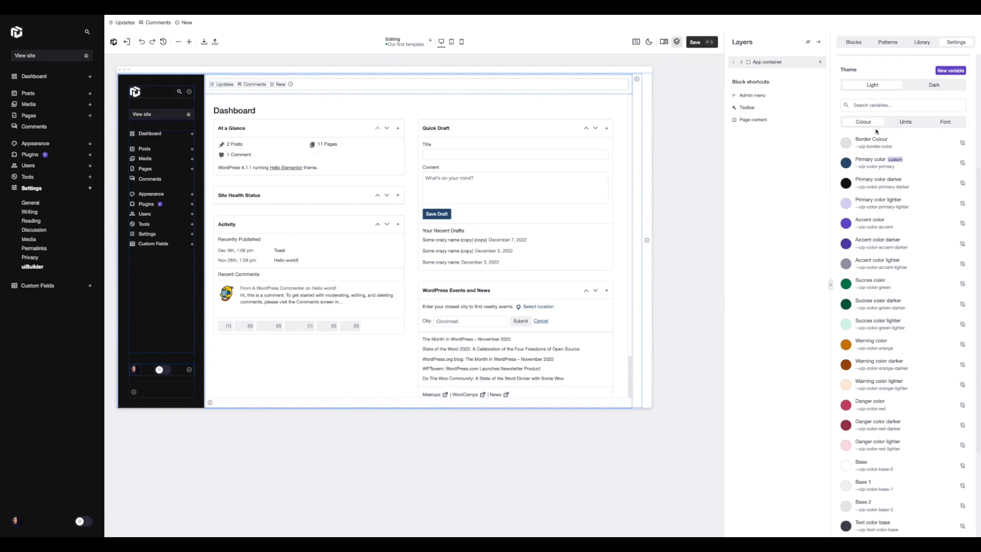
Look through the theme's dark and light colour variables and its unit variables for borders, margins and padding
left_click(931, 86)
left_click(870, 86)
scroll(925, 212, "down", 3)
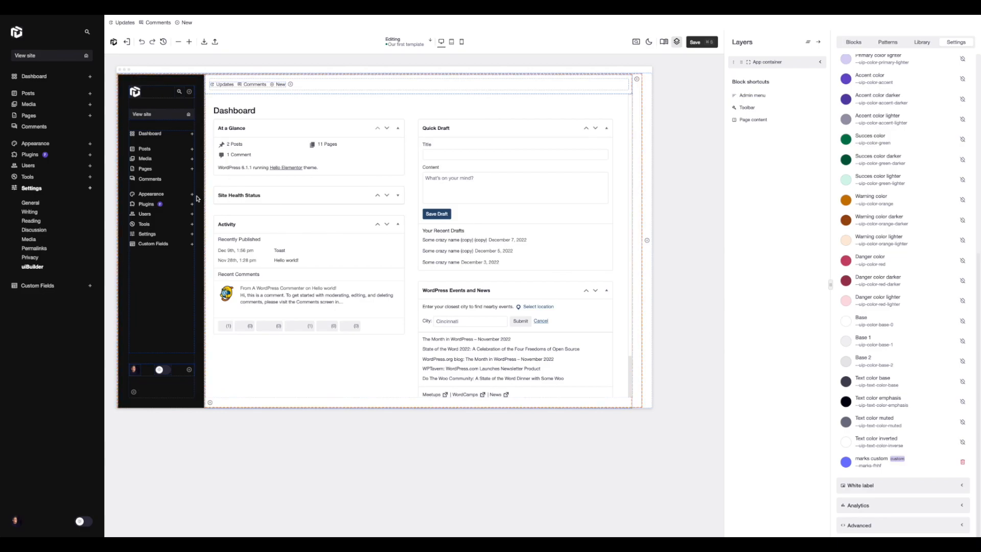
scroll(908, 274, "up", 1)
scroll(908, 274, "up", 10)
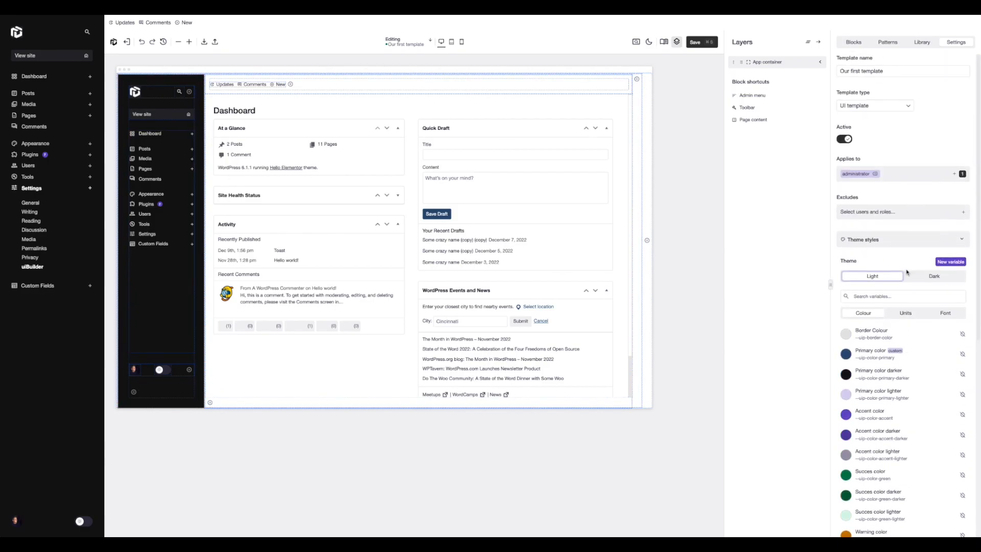
left_click(906, 313)
scroll(888, 291, "down", 3)
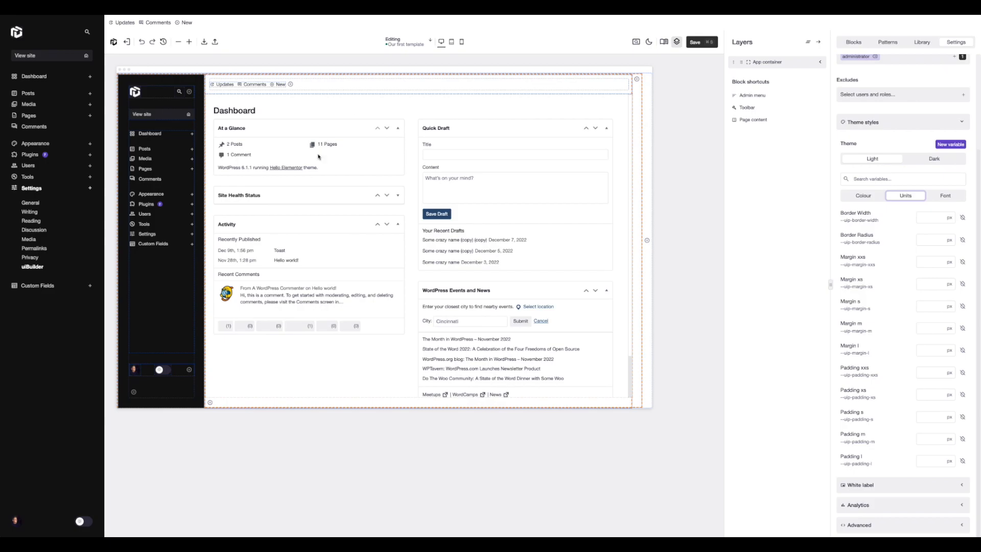
Preview the Posts page in the template, view the Page content block's advanced options and return to the template settings
left_click(237, 156)
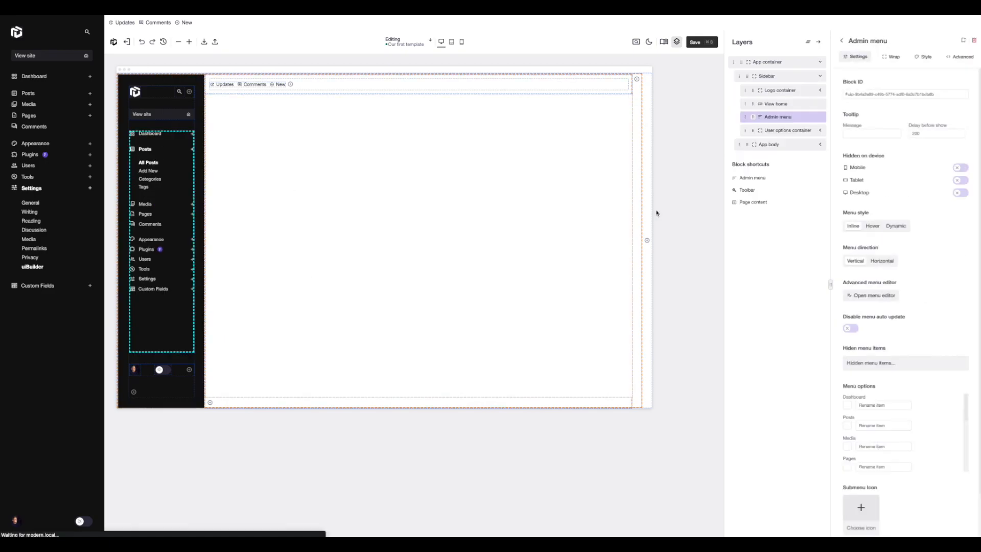
left_click(818, 145)
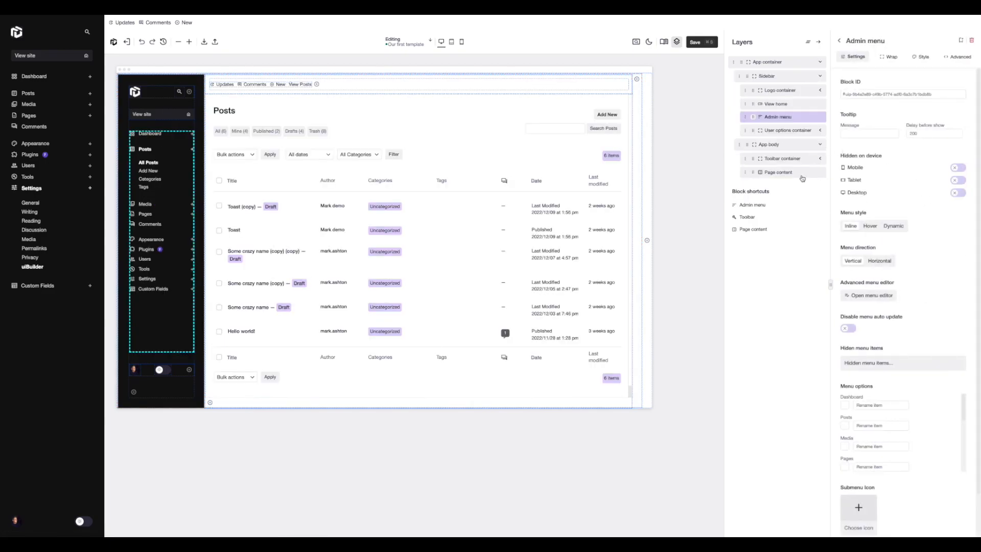
left_click(782, 172)
left_click(962, 58)
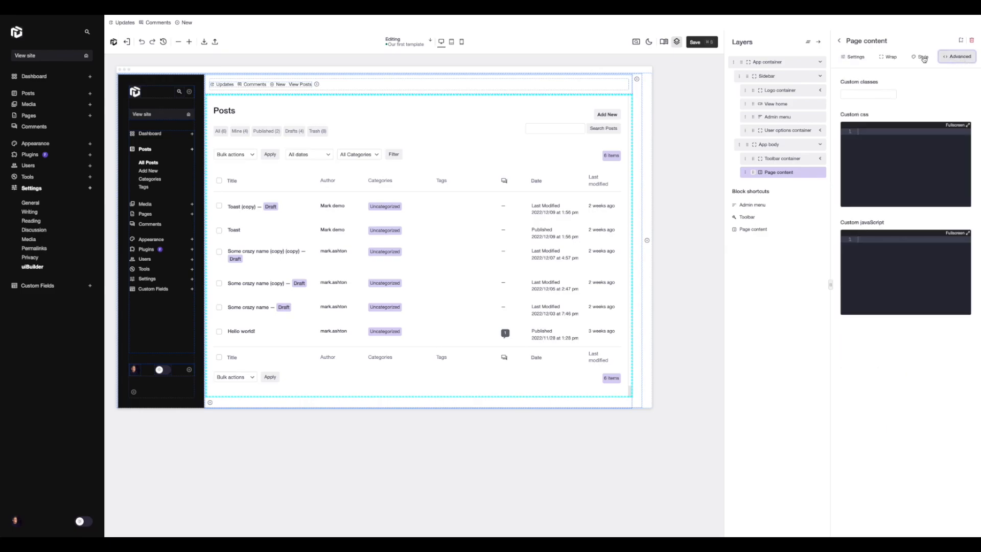
left_click(839, 41)
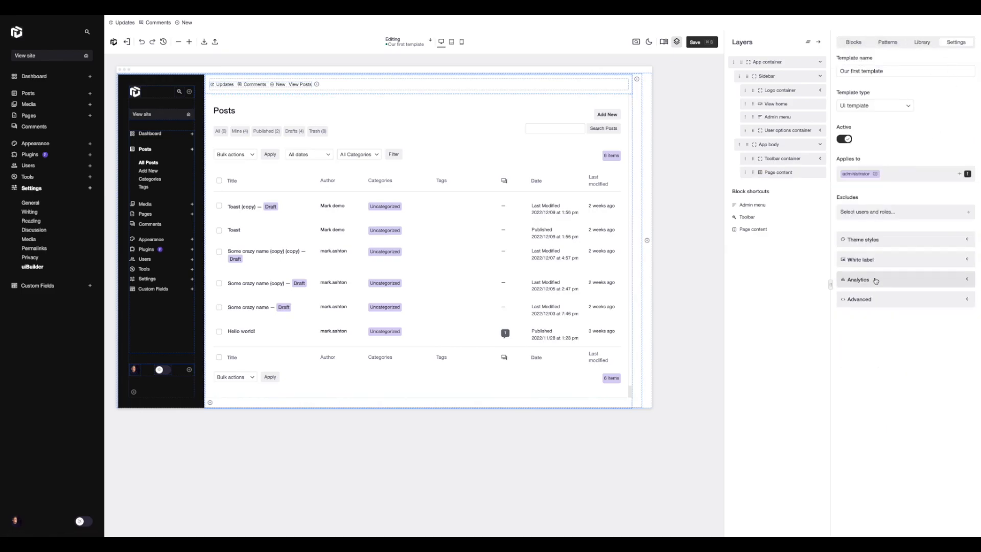
Try Verdana as the light theme's font family, reset it and return to the colour variables
left_click(872, 239)
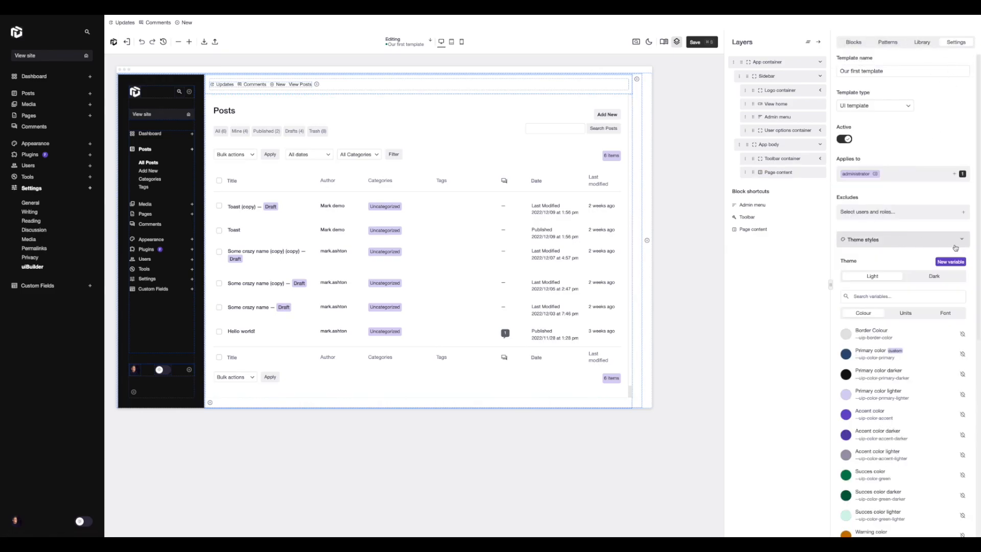
left_click(948, 312)
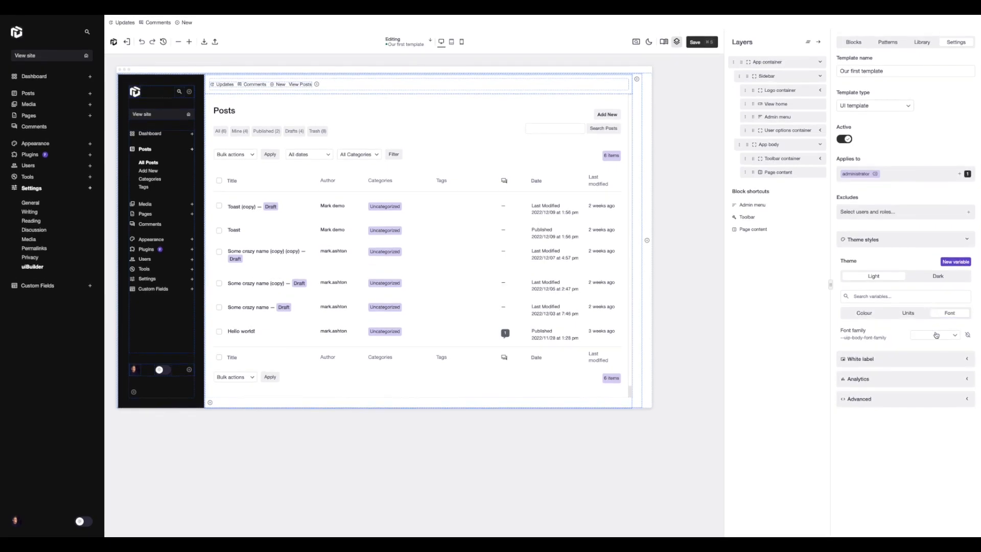
left_click(936, 335)
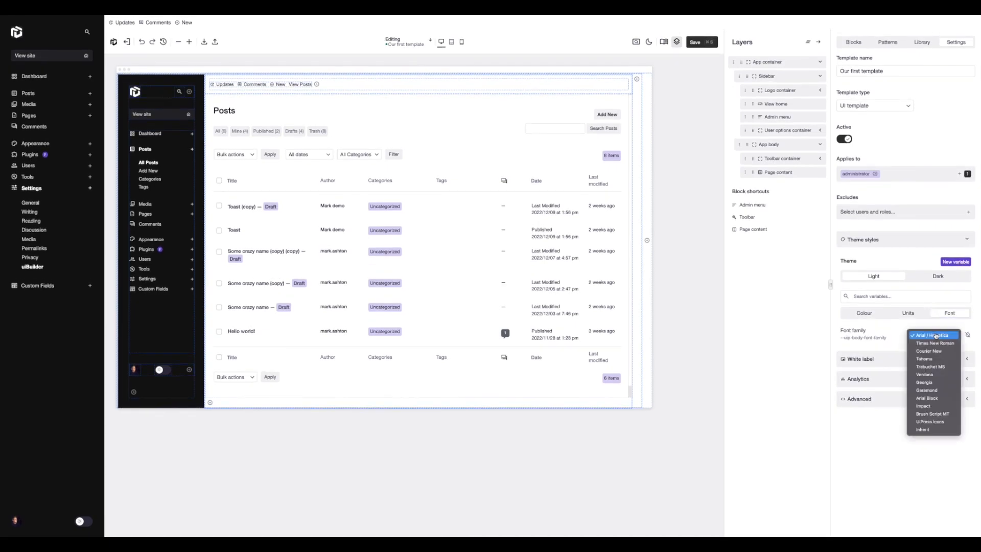
left_click(932, 377)
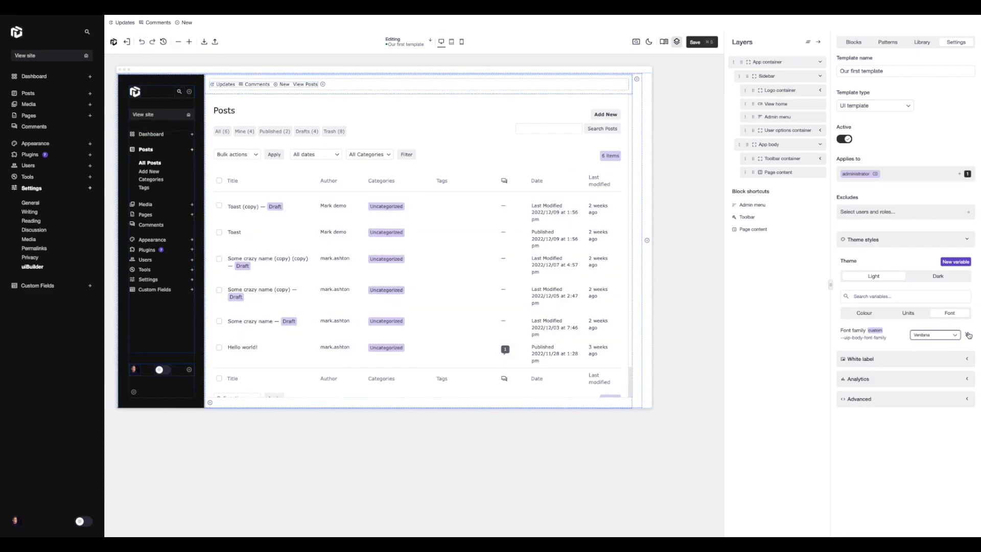
left_click(969, 335)
left_click(871, 314)
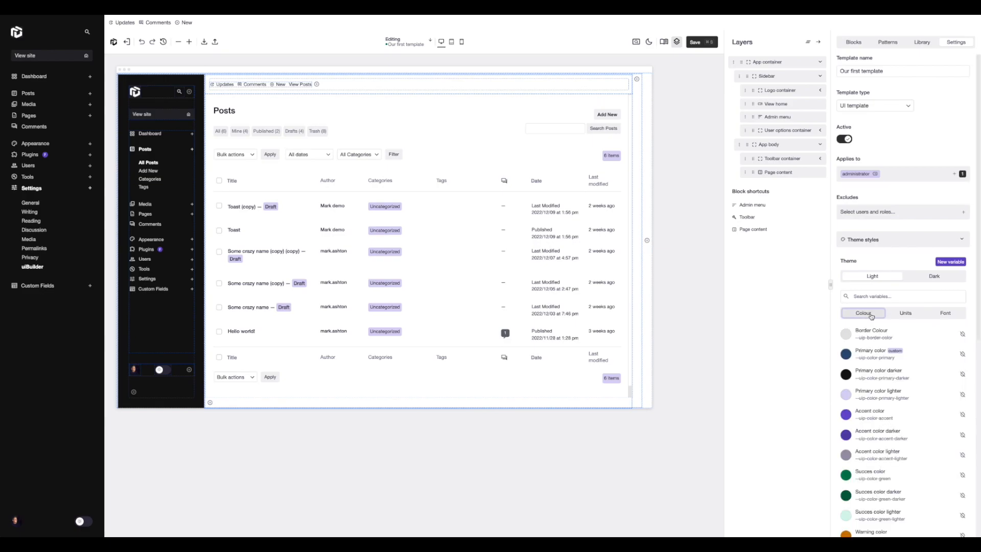
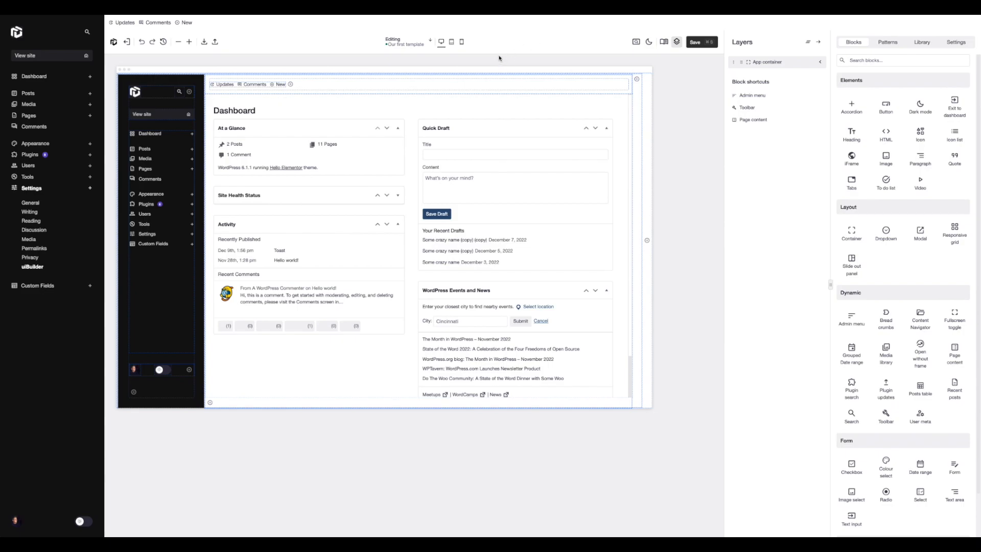
Preview the template at tablet and mobile widths and return to the desktop view
left_click(452, 45)
left_click(461, 43)
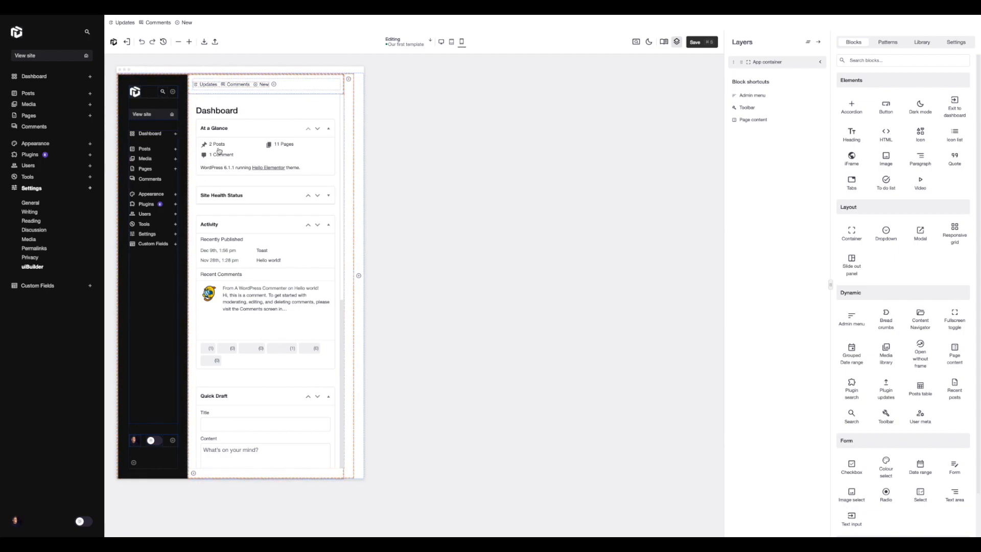
left_click(441, 43)
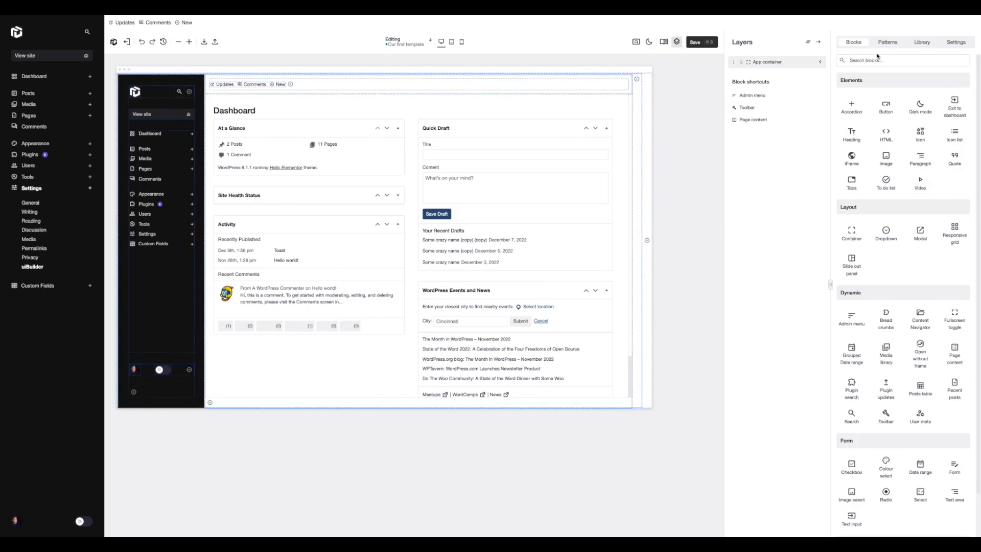
Add a Slide out panel block to the Toolbar container, above the Toolbar block
type("slide")
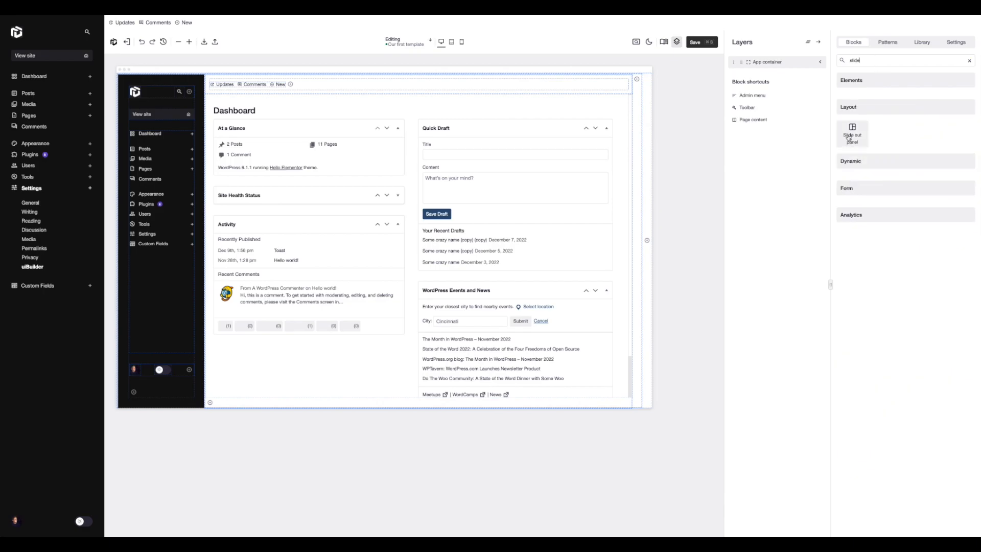
left_click(820, 62)
left_click(821, 76)
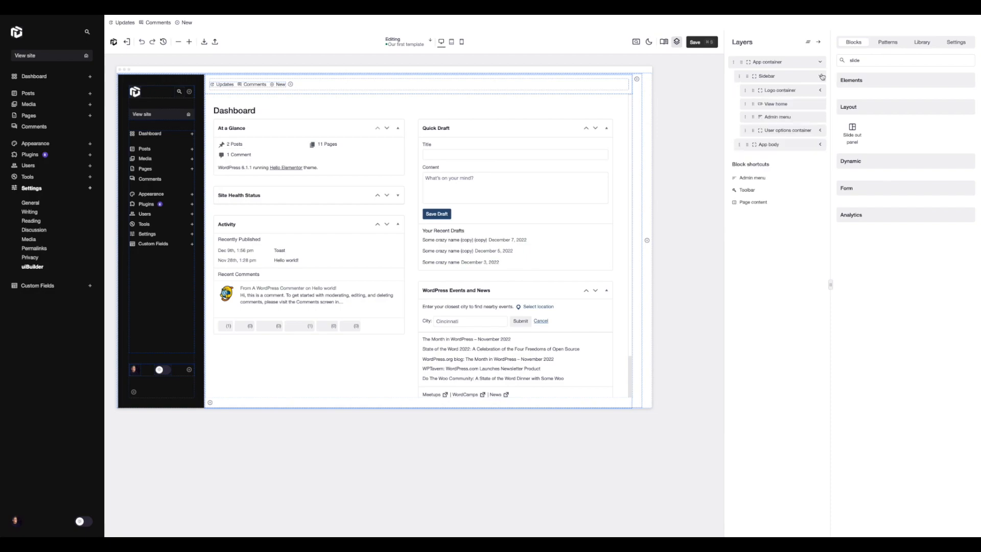
left_click(820, 145)
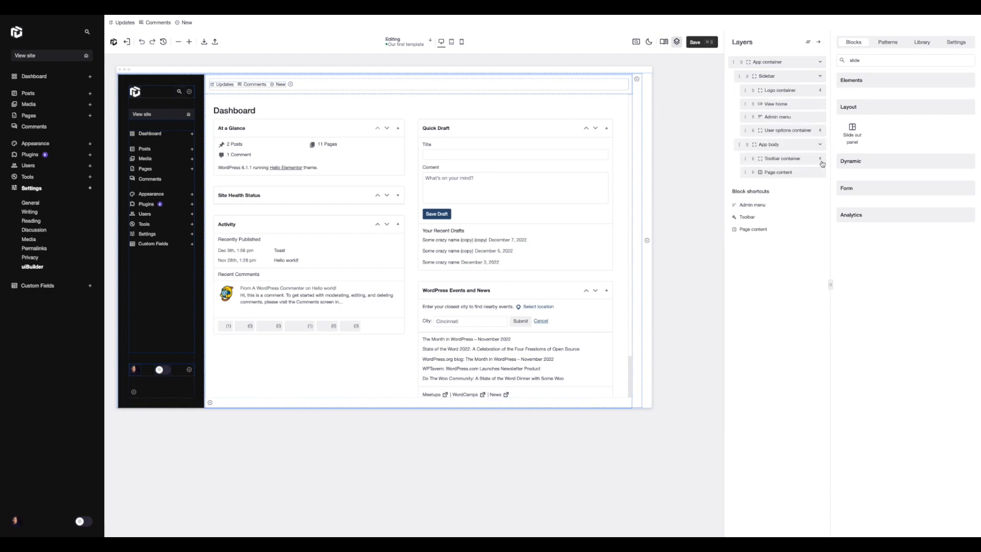
left_click(820, 160)
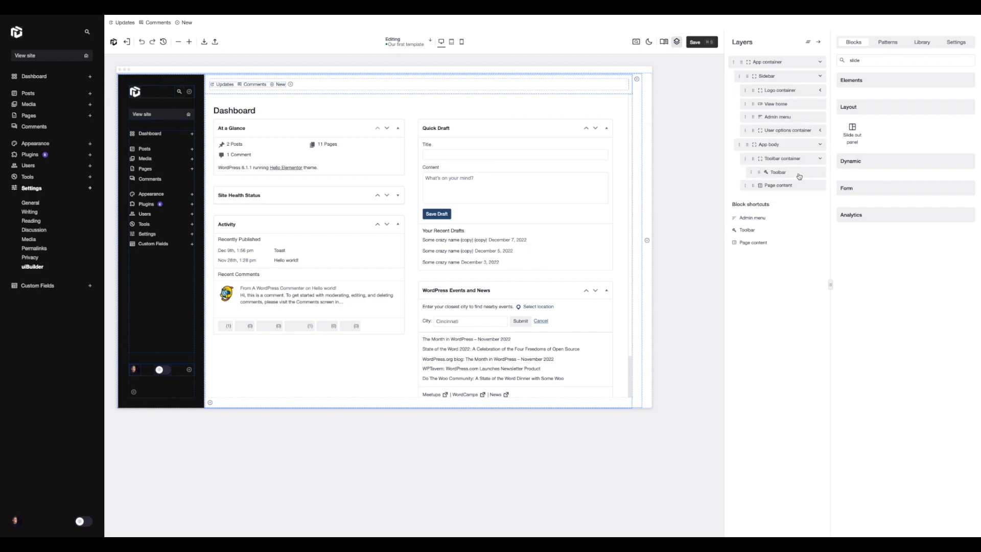
left_click_drag(853, 134, 791, 175)
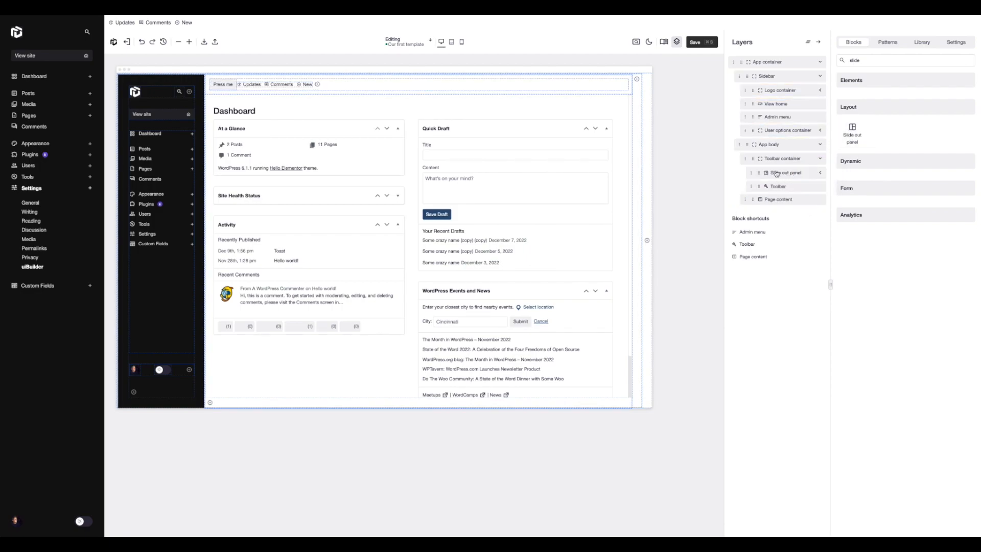
Give the new slide out panel the three-line menu icon and clear its trigger text
left_click(775, 173)
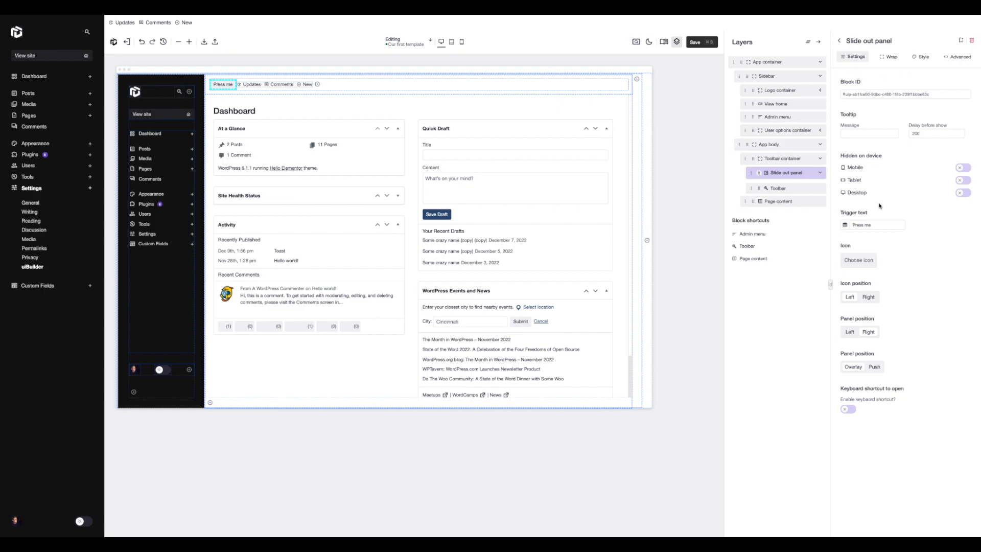
left_click(860, 261)
type("menu")
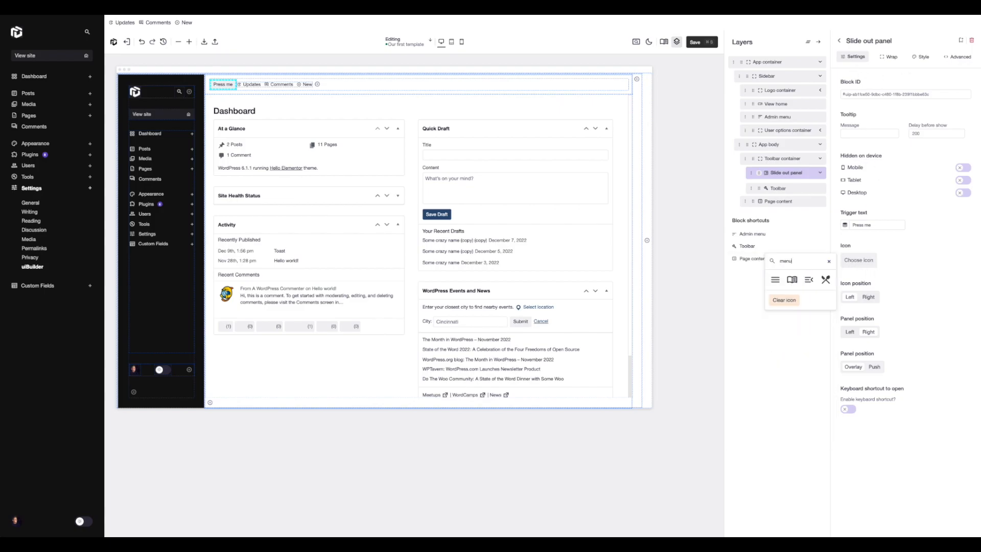
left_click(775, 280)
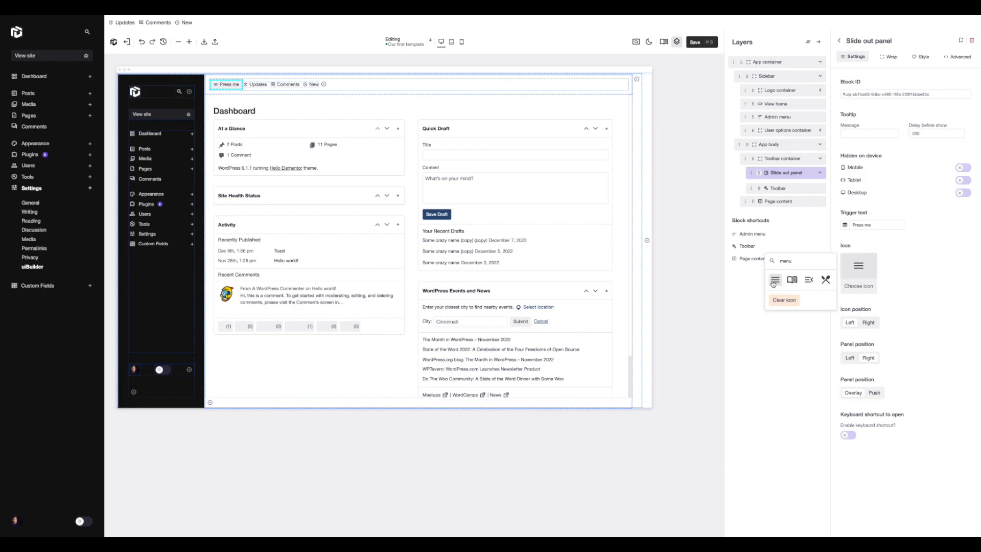
left_click(874, 225)
key("ctrl+a")
key("BackSpace")
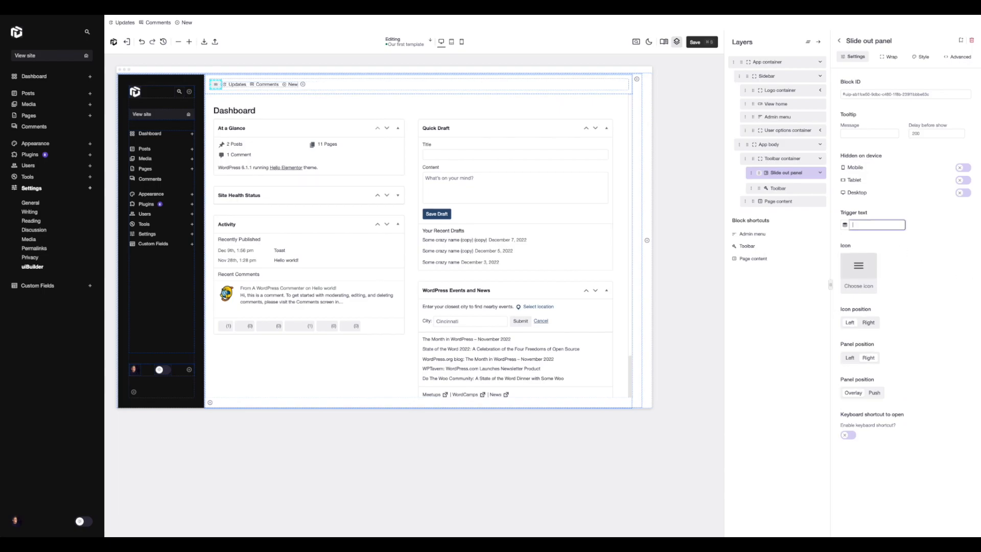
Style the panel's trigger with background rgba(0, 0, 0, 0), XS padding, 0 margin and font size L, and switch the canvas to preview
left_click(920, 56)
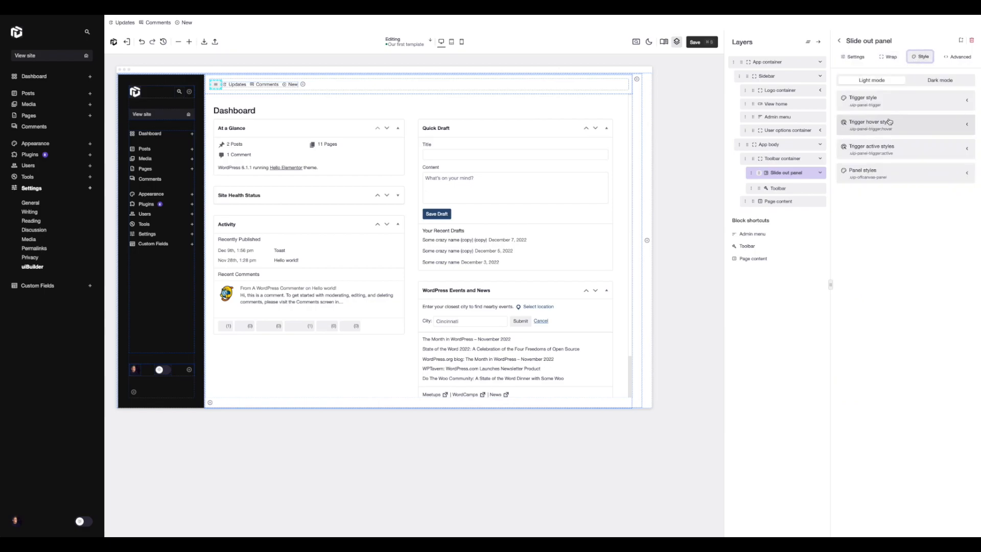
left_click(966, 101)
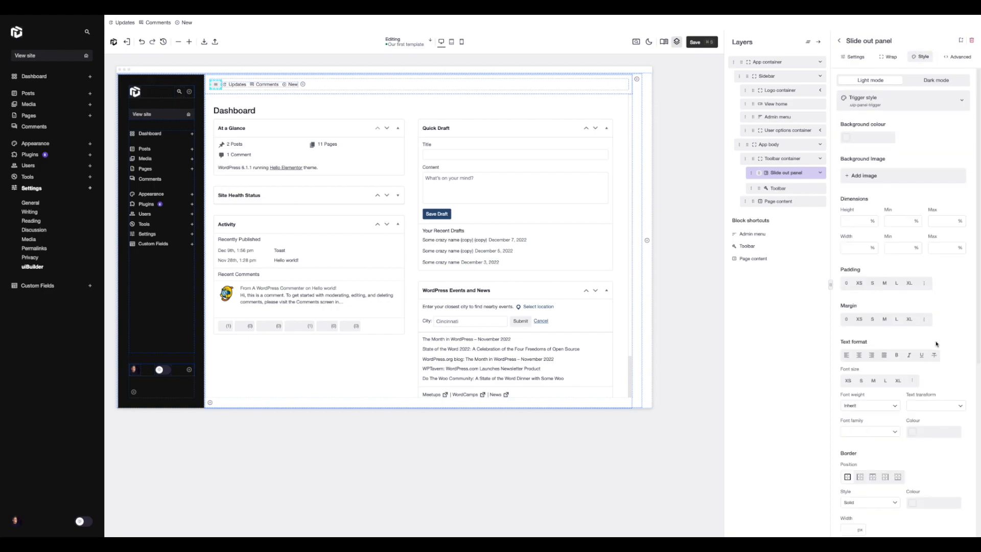
left_click(843, 138)
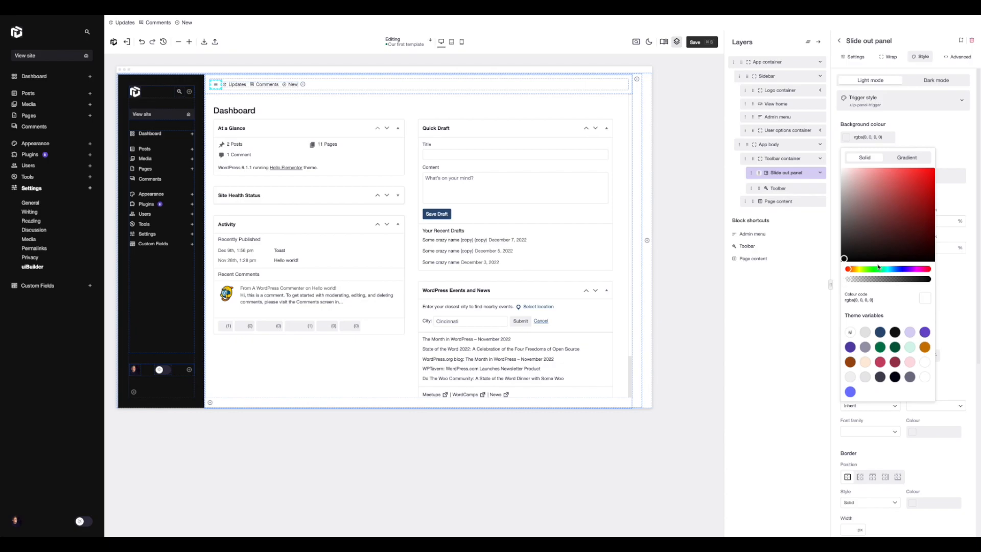
left_click(961, 140)
scroll(943, 398, "down", 5)
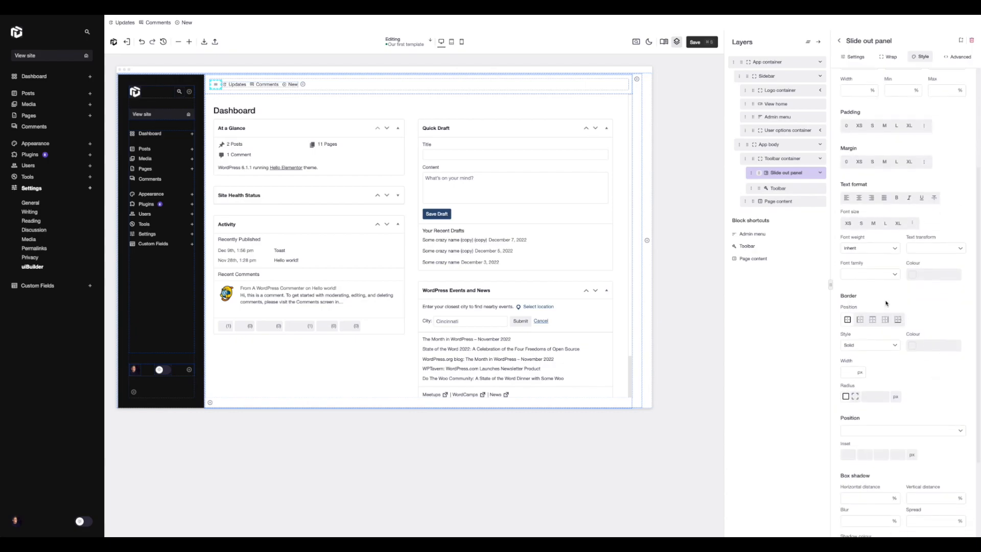
left_click(860, 162)
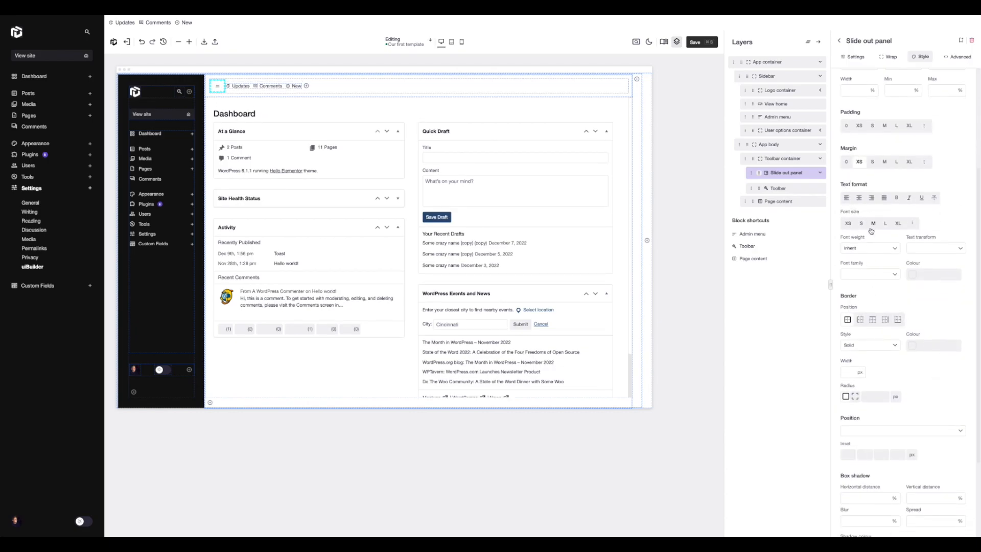
left_click(860, 126)
left_click(846, 162)
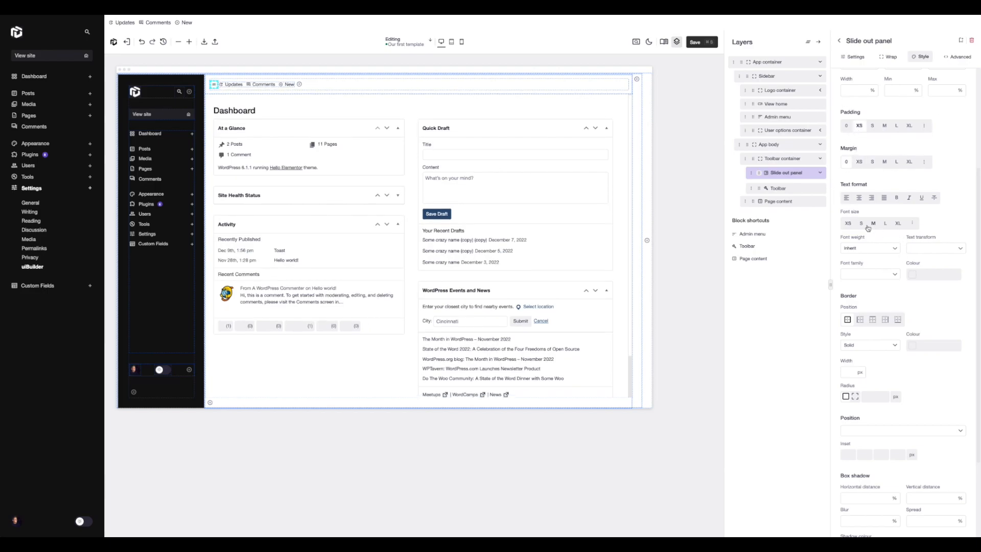
left_click(885, 225)
left_click(636, 41)
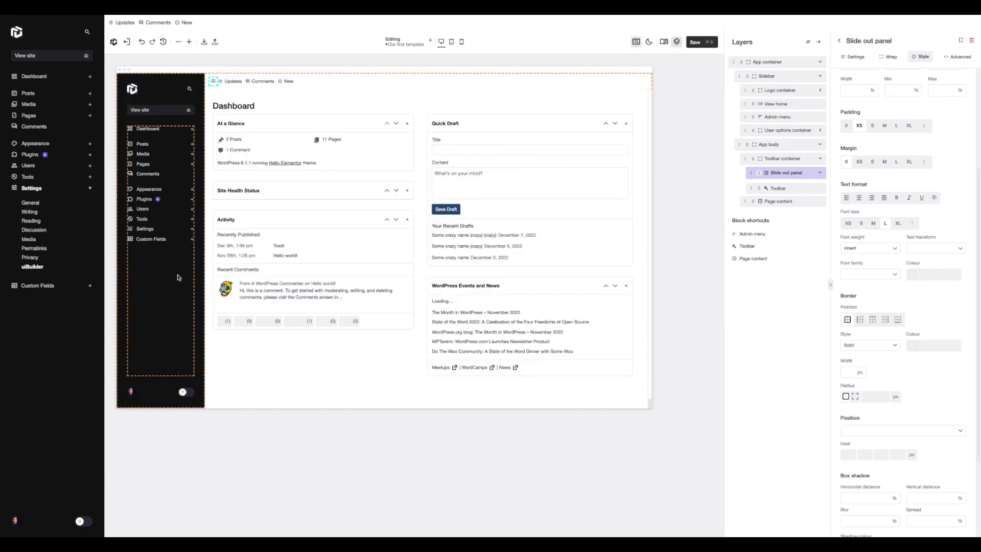
Rename the slide out panel in the Toolbar container to "Mobile menu"
left_click(180, 276)
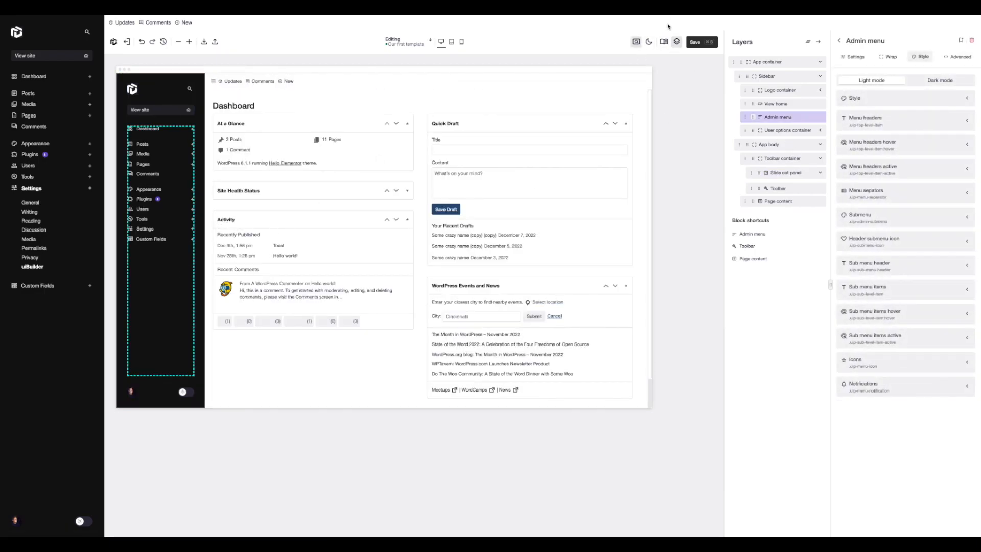
left_click(773, 204)
left_click(775, 190)
left_click(777, 173)
triple_click(854, 41)
type("Mo")
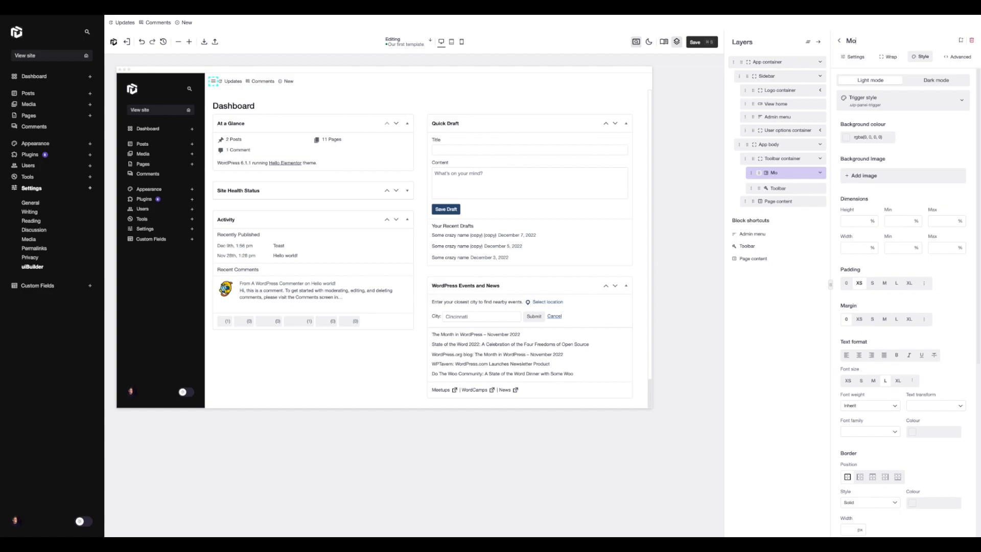
type("bile menu")
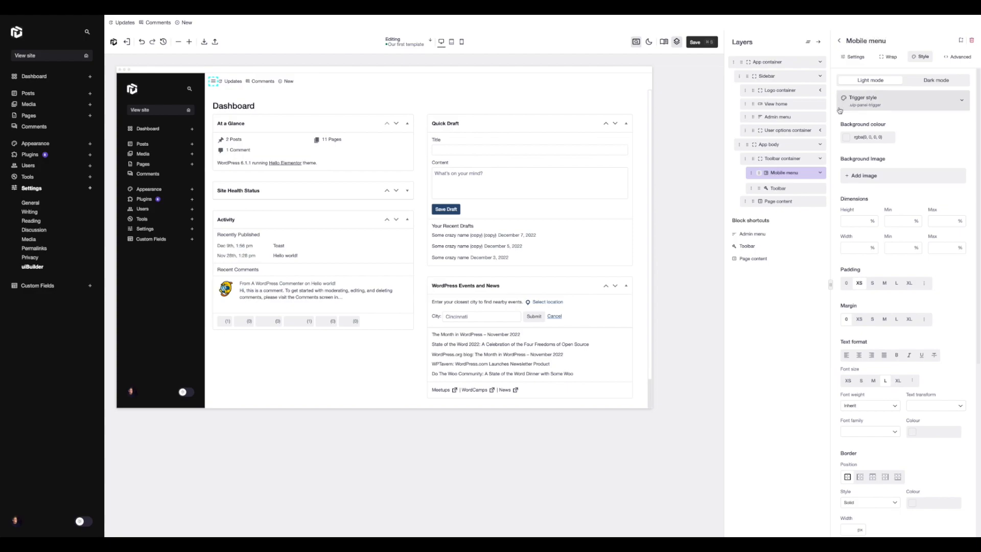
Open the Mobile menu panel in the preview, set its panel position to Left and close it
left_click(214, 83)
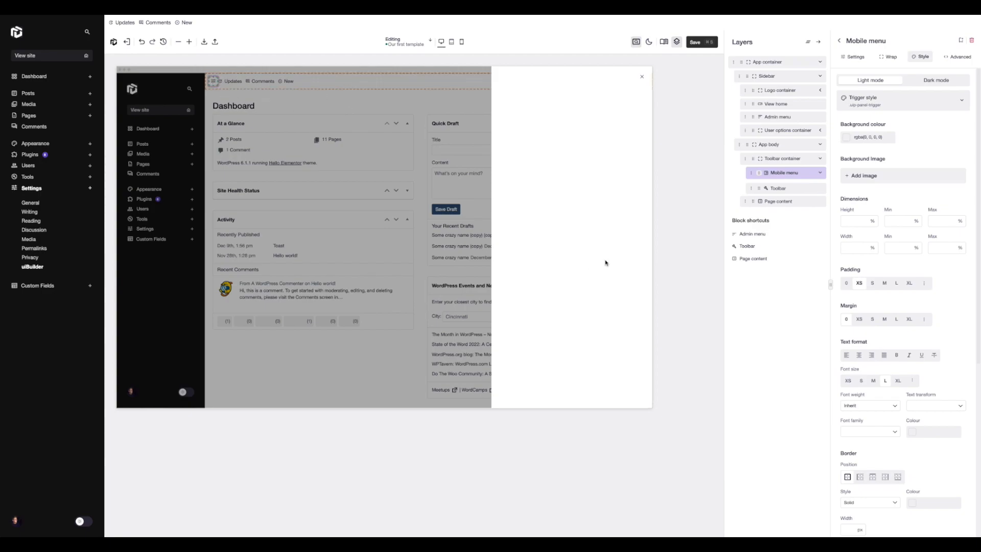
left_click(856, 57)
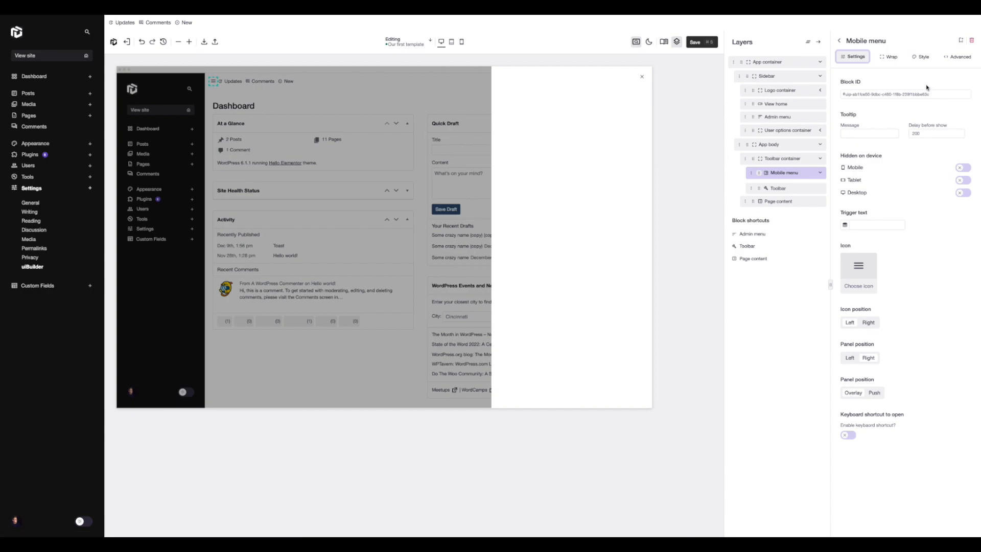
left_click(850, 359)
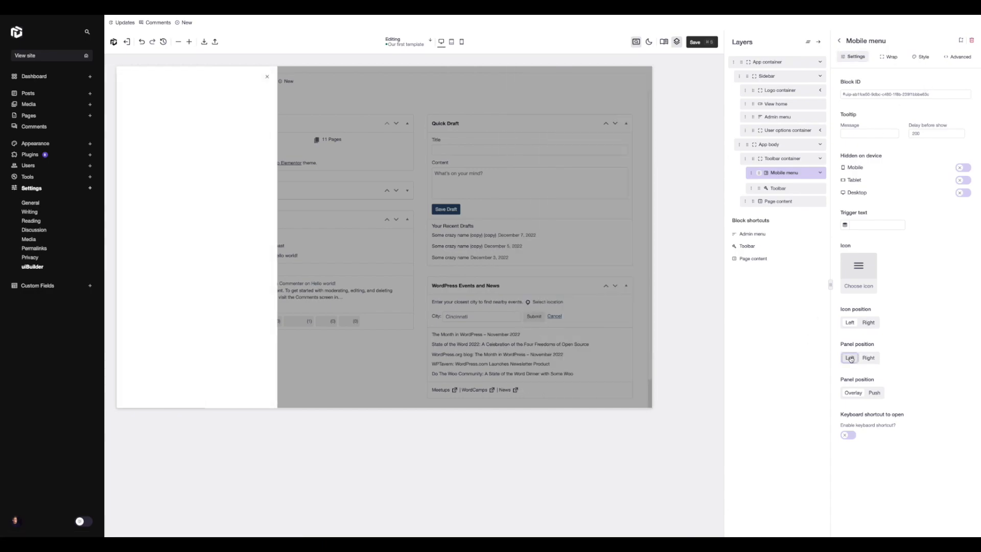
left_click(539, 154)
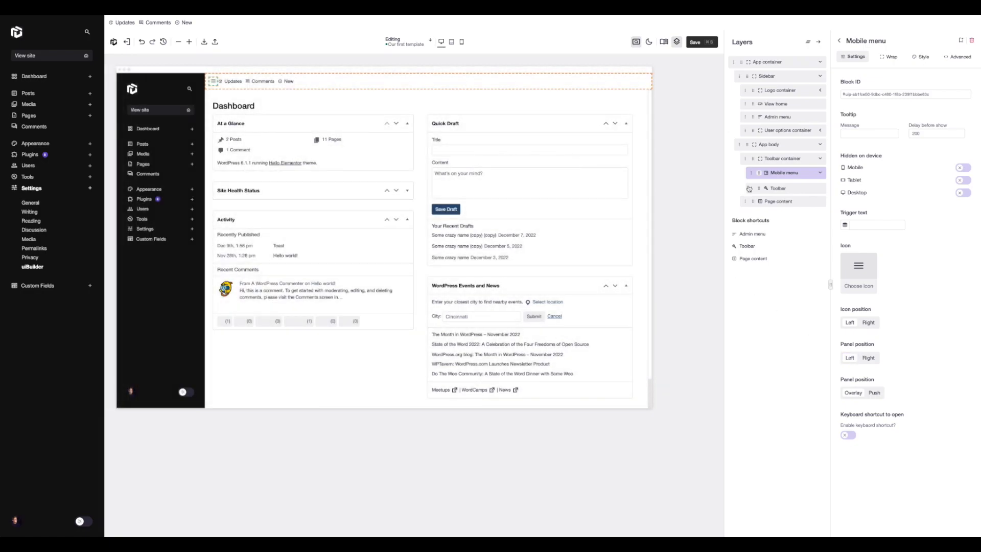
Set the Toolbar container's column gap to 10 px
left_click(168, 89)
mouse_move(281, 84)
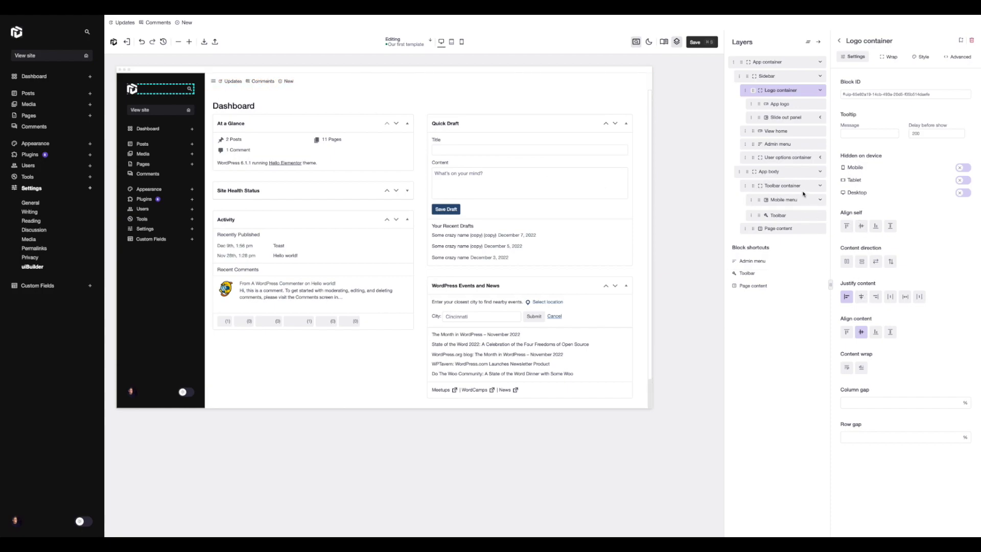
left_click(778, 187)
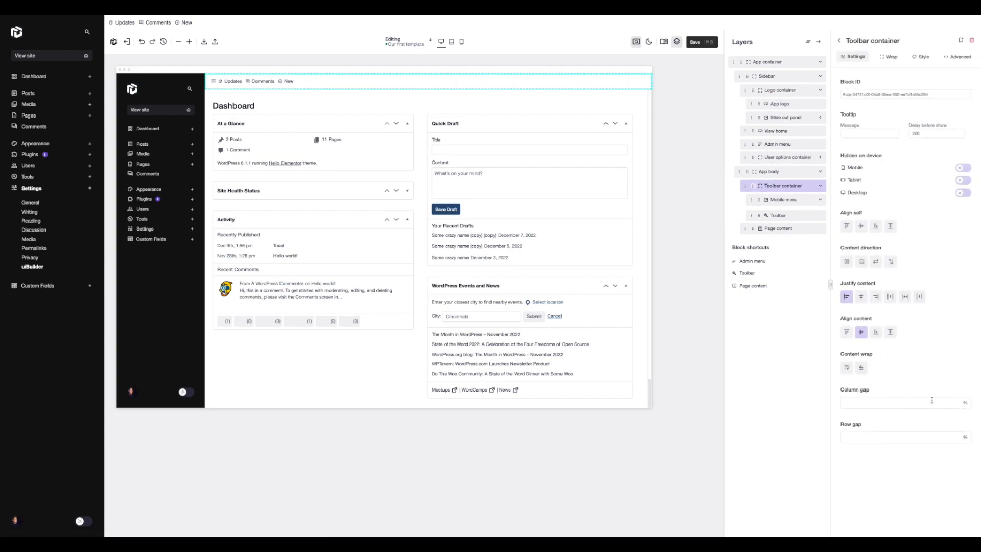
left_click(966, 405)
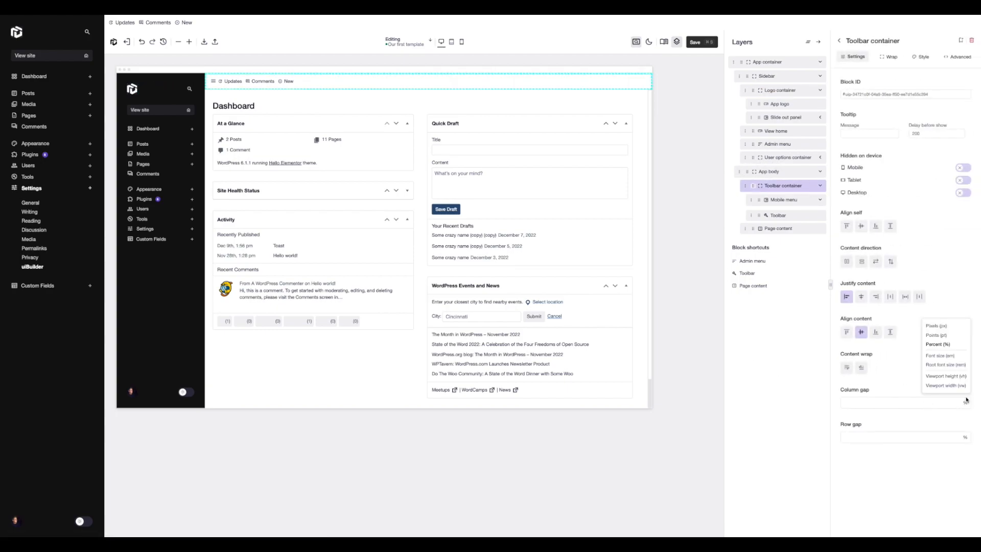
left_click(937, 326)
left_click(923, 403)
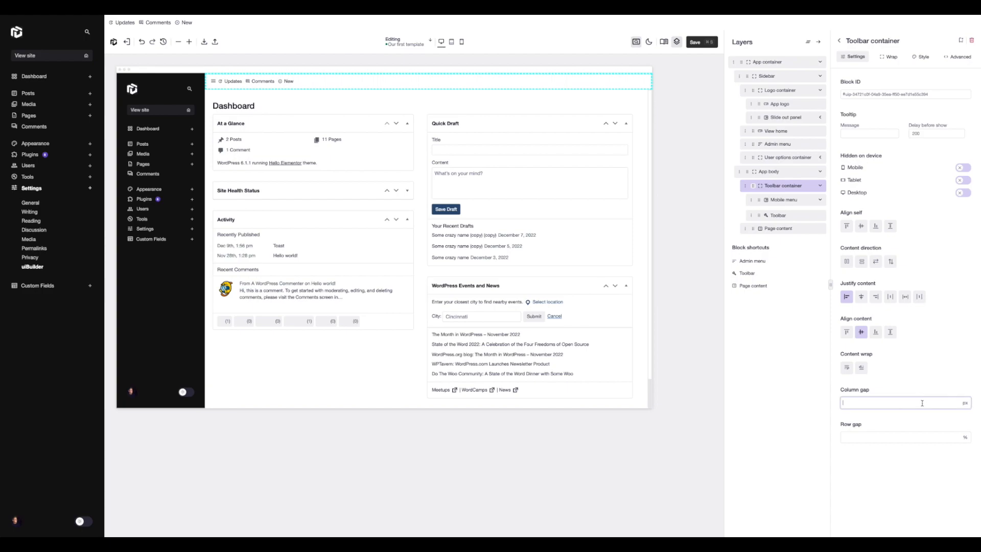
type("10")
left_click(964, 376)
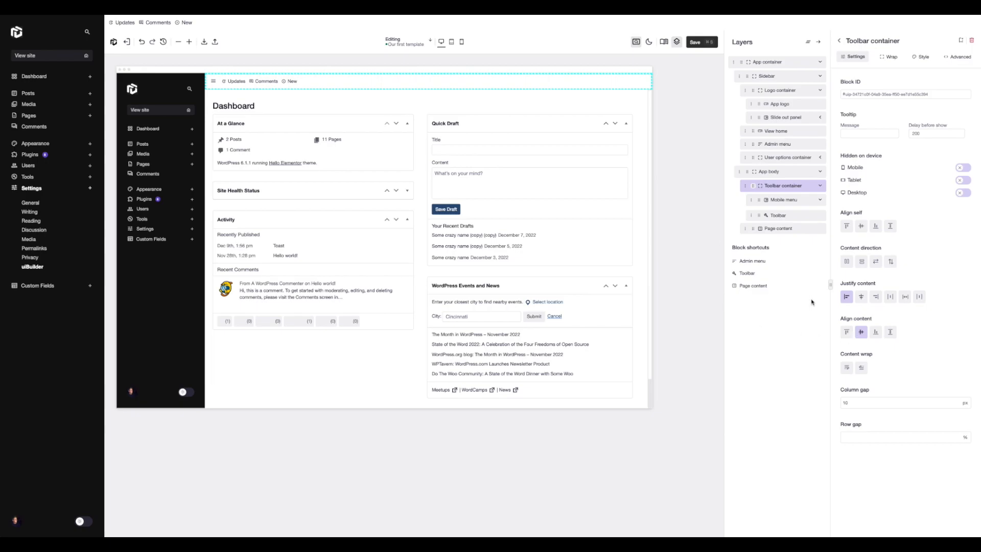
Set the padding in the Mobile menu's panel styles to 0 and close the previewed panel
left_click(212, 82)
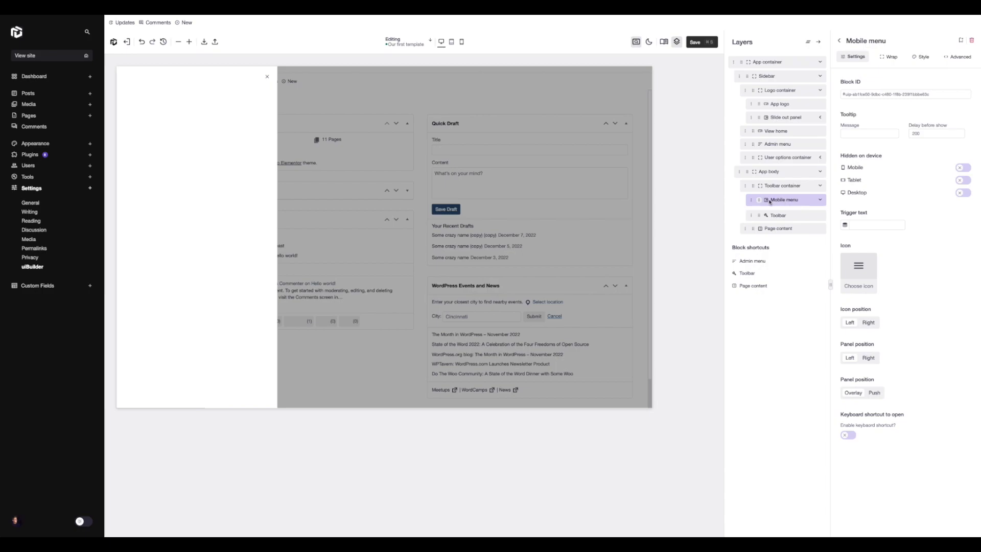
left_click(921, 57)
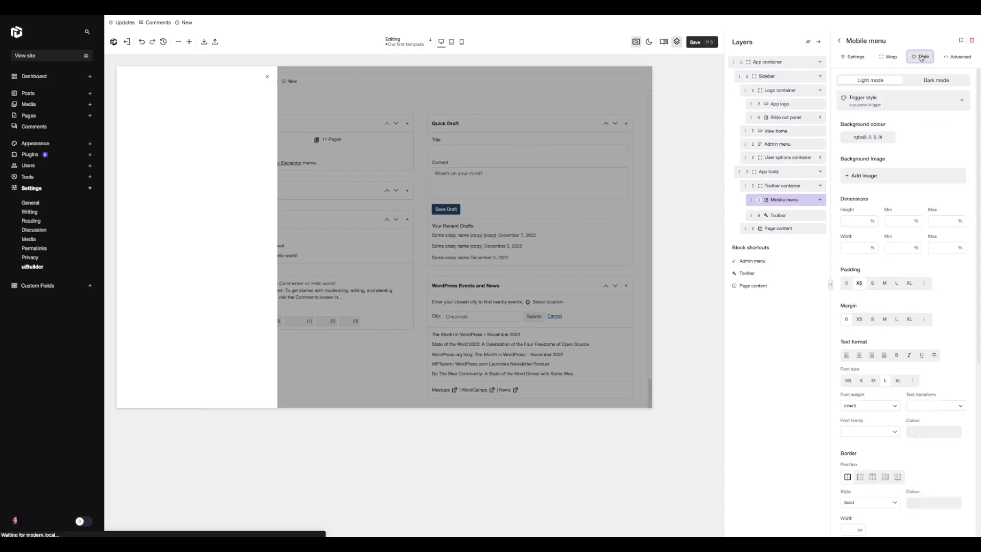
left_click(888, 104)
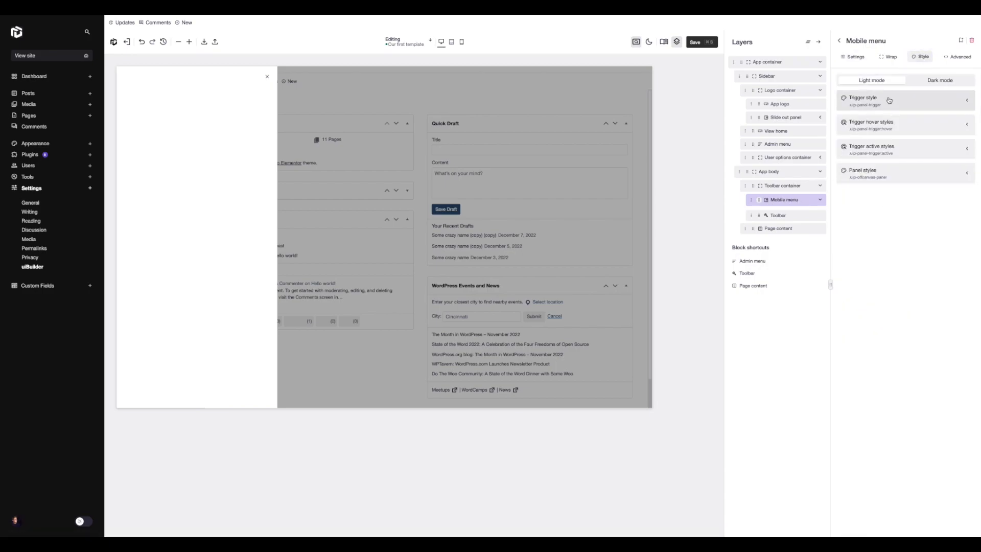
left_click(893, 179)
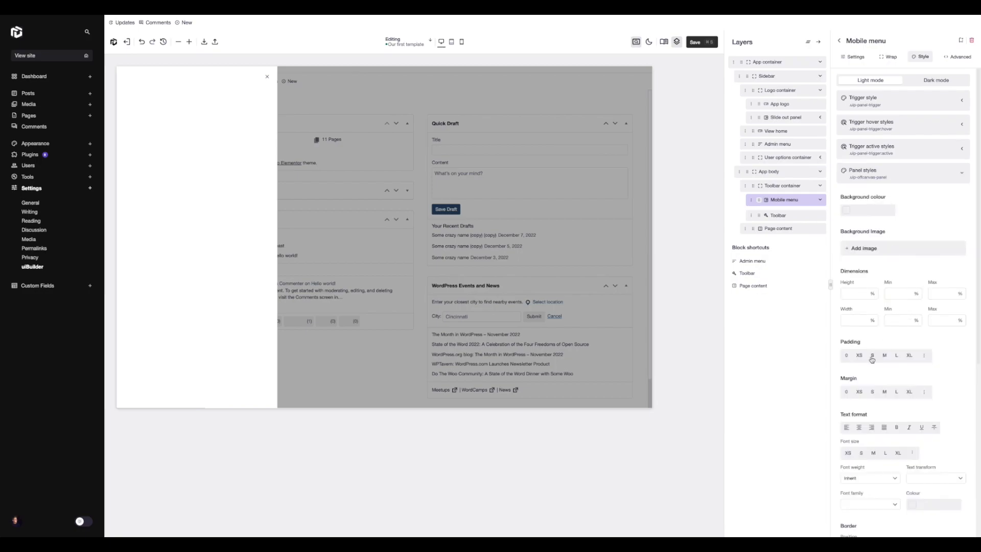
left_click(846, 356)
left_click(557, 189)
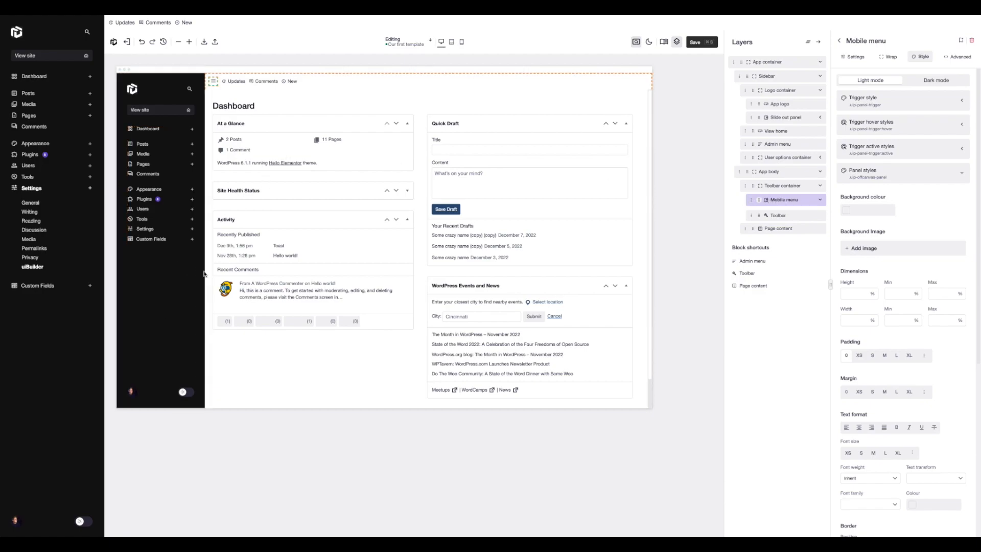
Copy the main Sidebar container and paste it into the Mobile menu panel in the preview
right_click(201, 84)
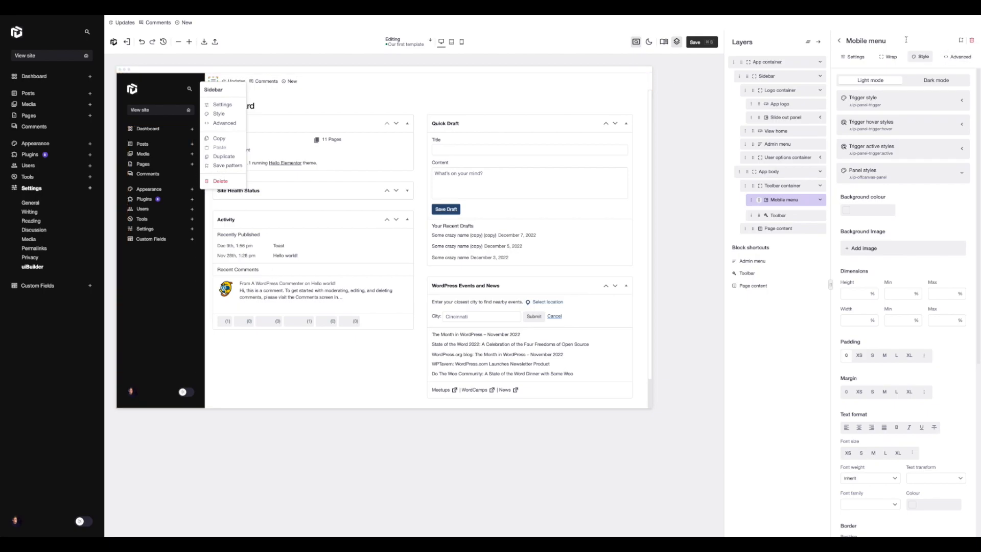
left_click(840, 41)
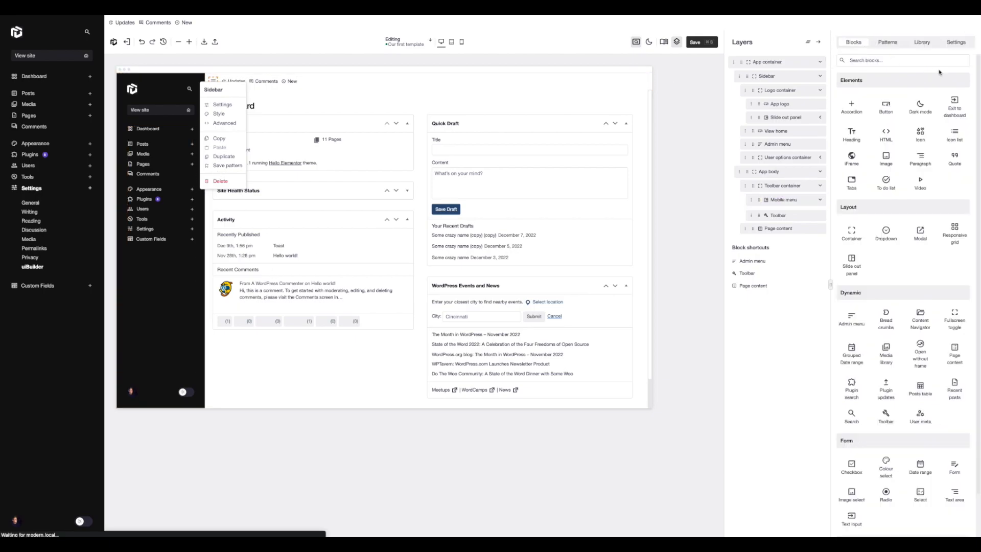
left_click(900, 45)
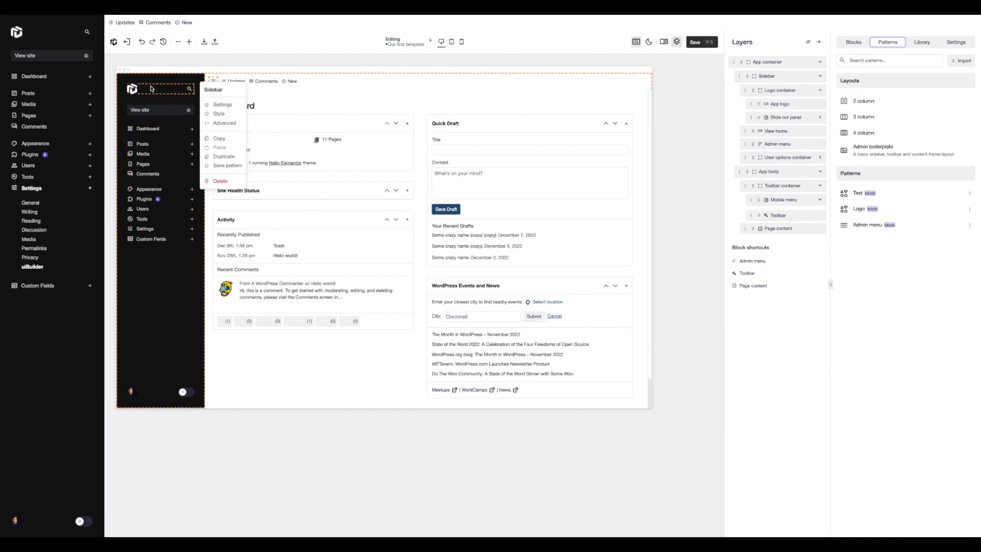
left_click(218, 140)
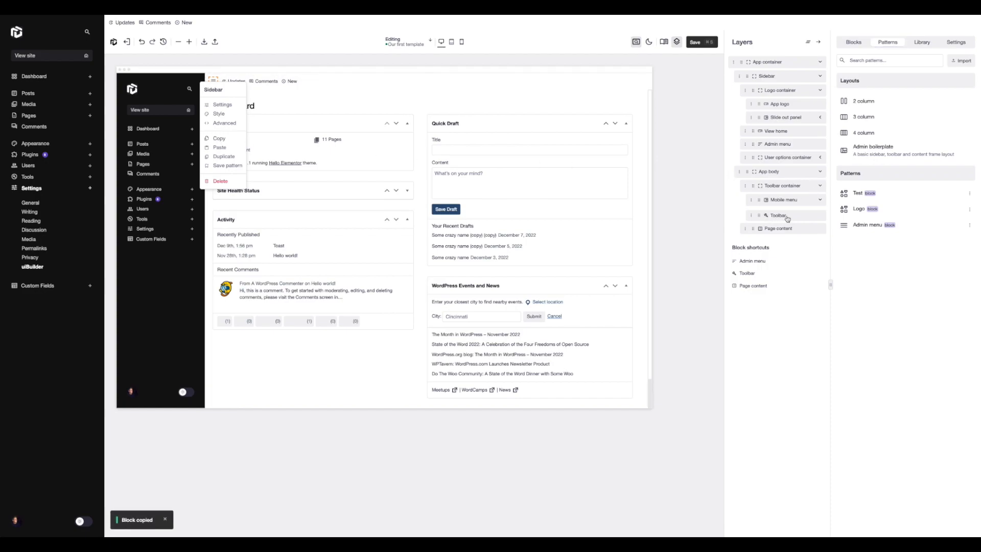
left_click(260, 92)
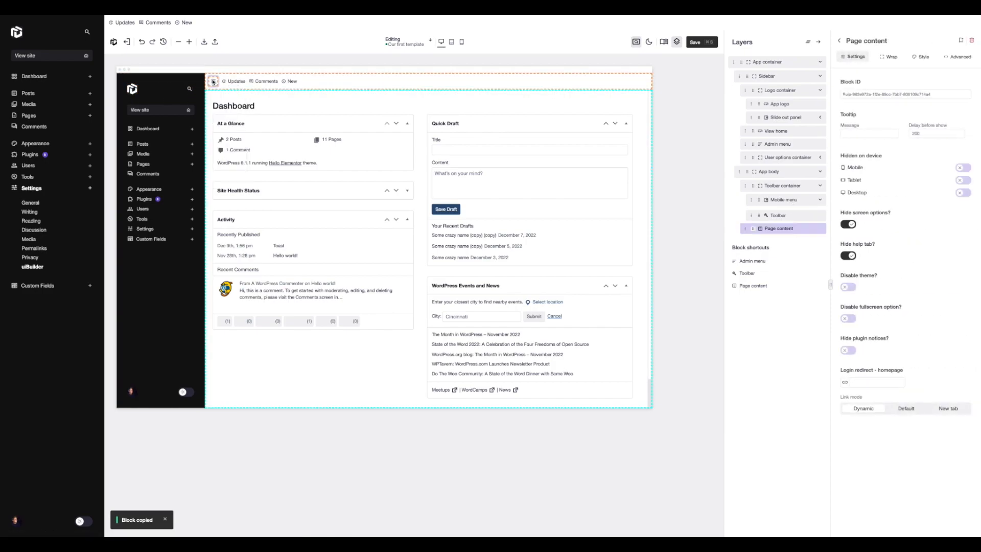
left_click(213, 81)
right_click(203, 126)
left_click(224, 199)
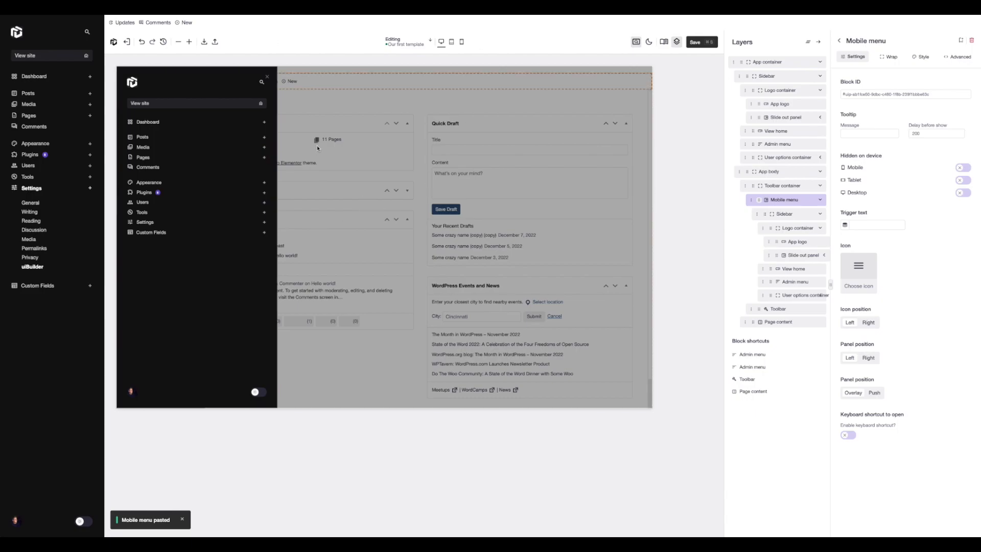
Close and reopen the Mobile menu panel in the preview to check the pasted sidebar
left_click(404, 113)
left_click(365, 113)
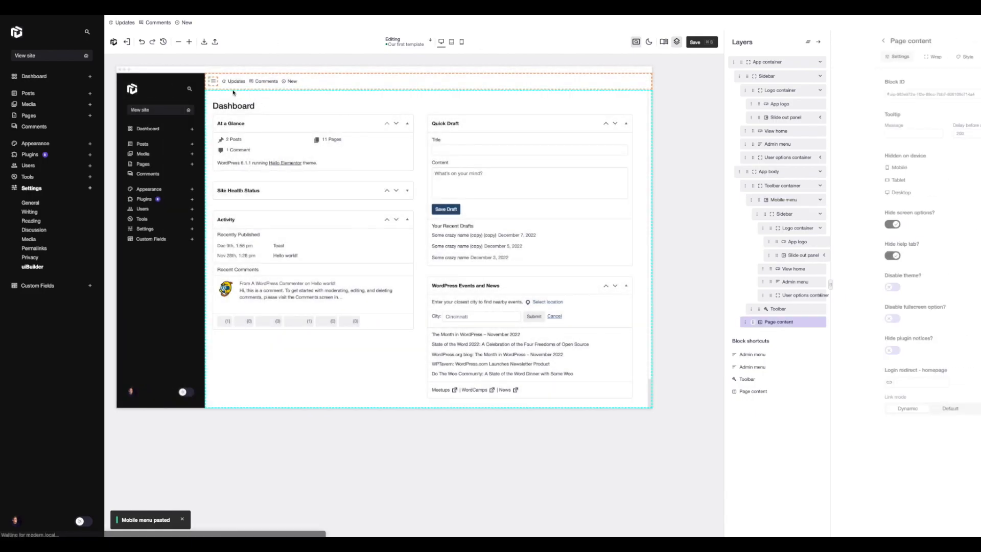
left_click(214, 82)
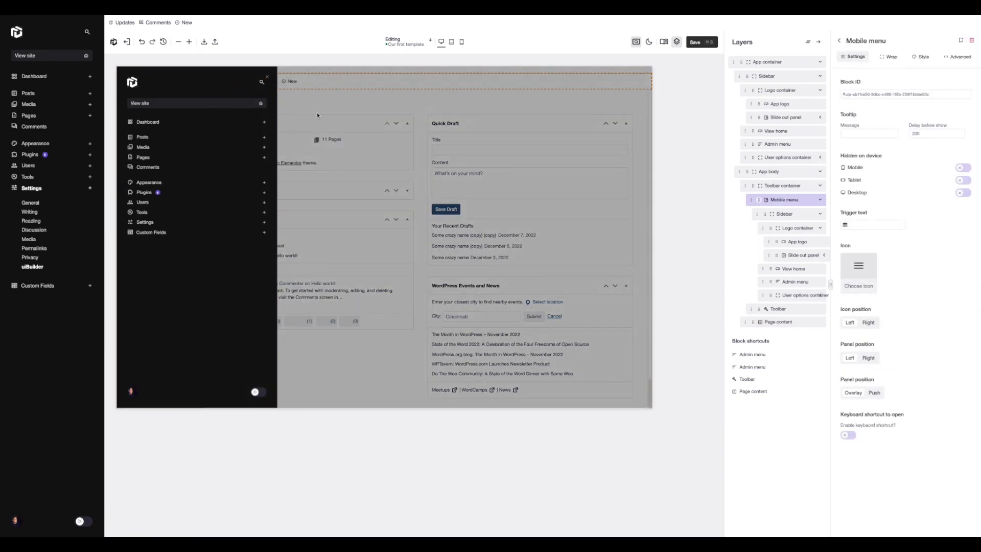
left_click(316, 113)
left_click(213, 82)
left_click(214, 82)
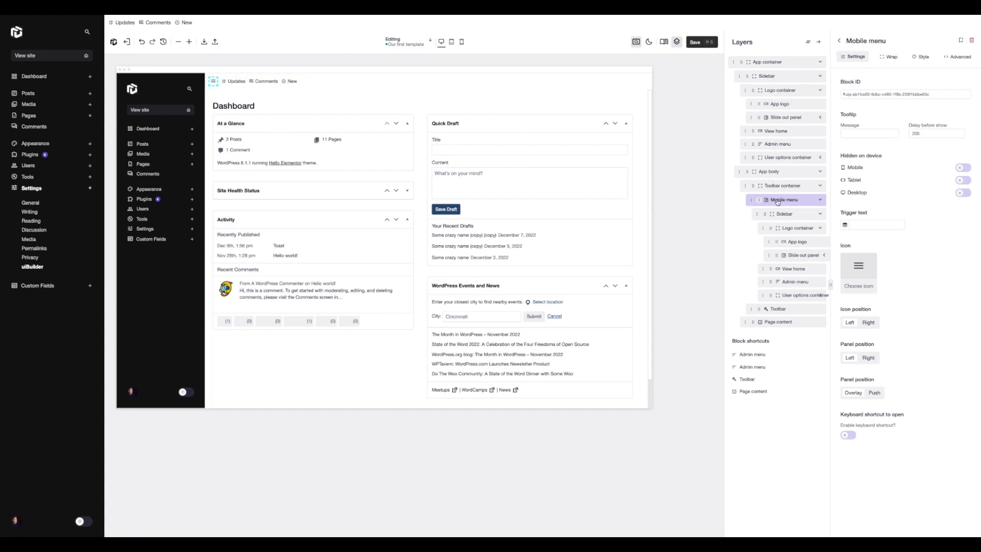
Hide the Mobile menu on desktop, and hide the main Sidebar on mobile and tablet
left_click(853, 56)
left_click(962, 195)
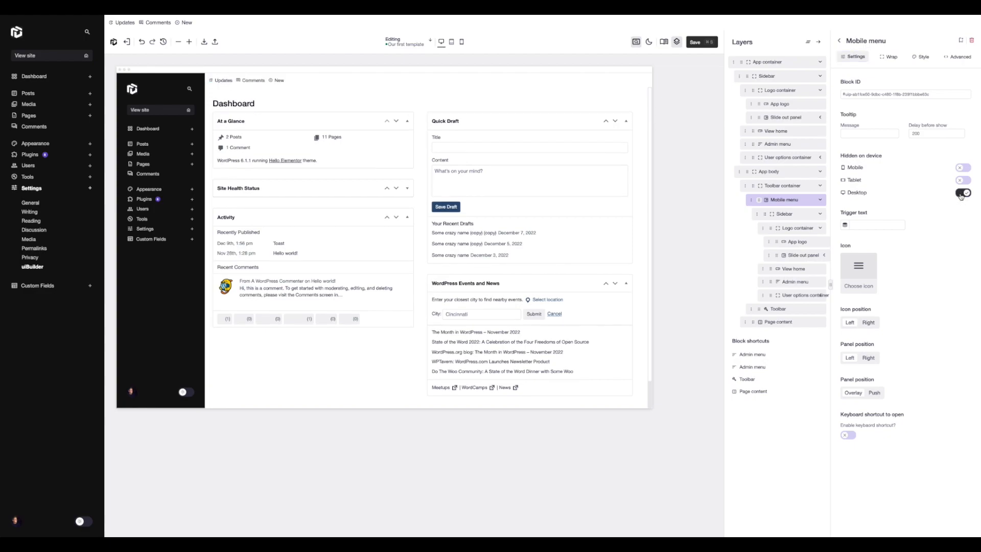
left_click(790, 77)
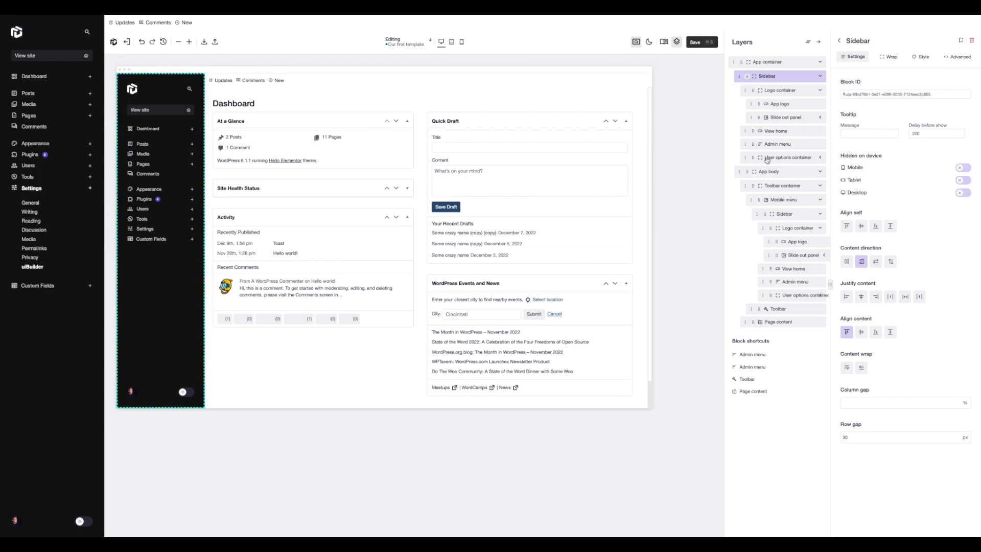
left_click(963, 167)
left_click(961, 180)
Preview the template at tablet, mobile and desktop sizes, opening and closing the Mobile menu on the two smaller ones
left_click(451, 44)
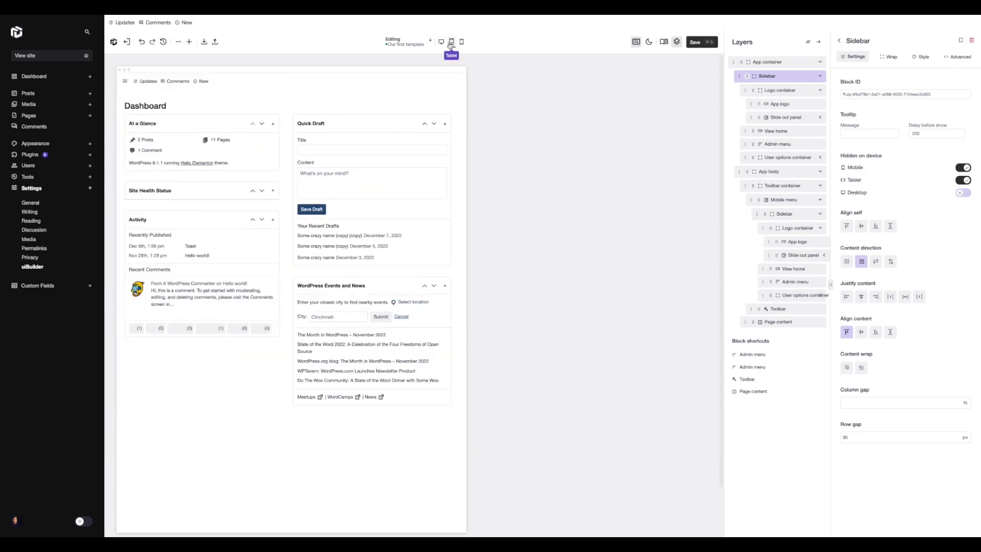
left_click(463, 43)
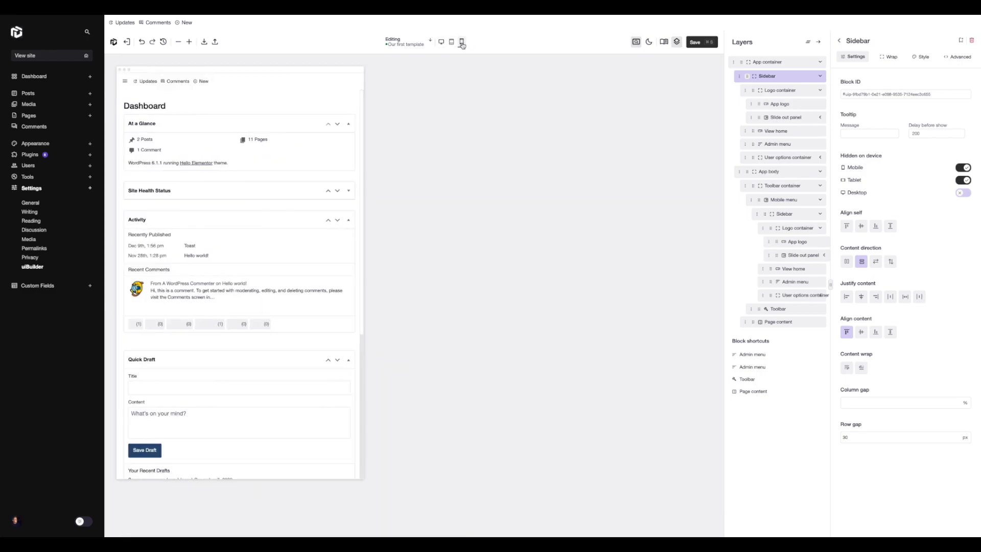
left_click(123, 81)
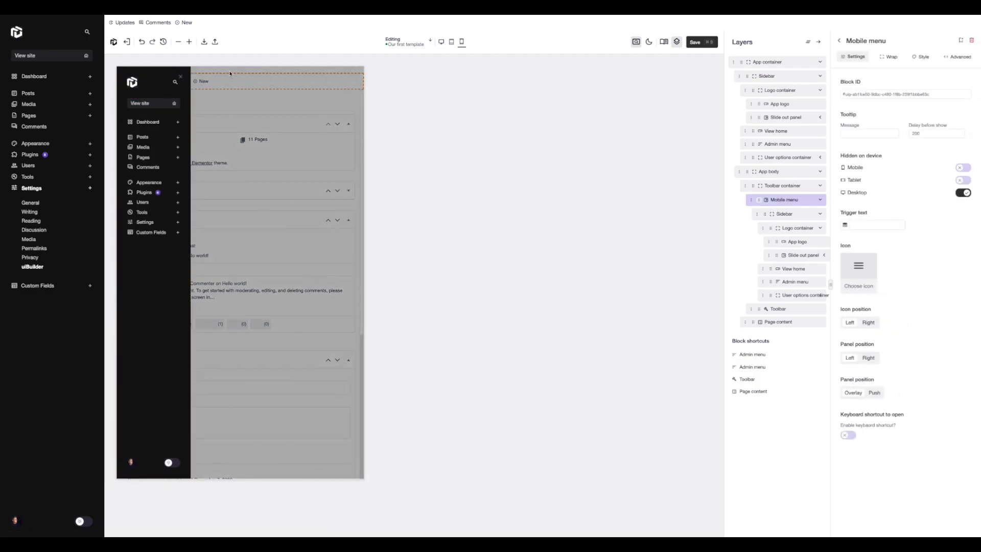
left_click(229, 115)
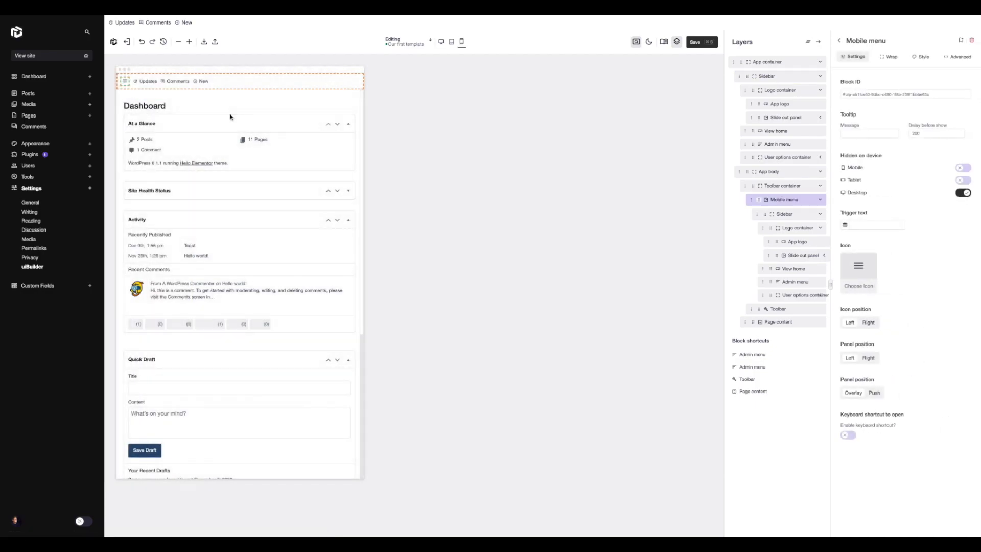
left_click(451, 41)
left_click(122, 80)
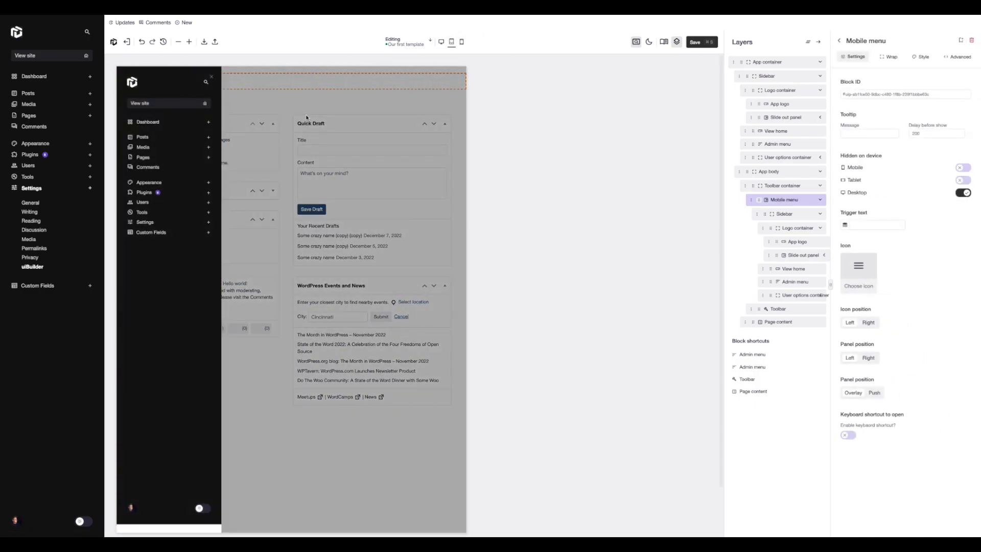
left_click(308, 121)
left_click(442, 42)
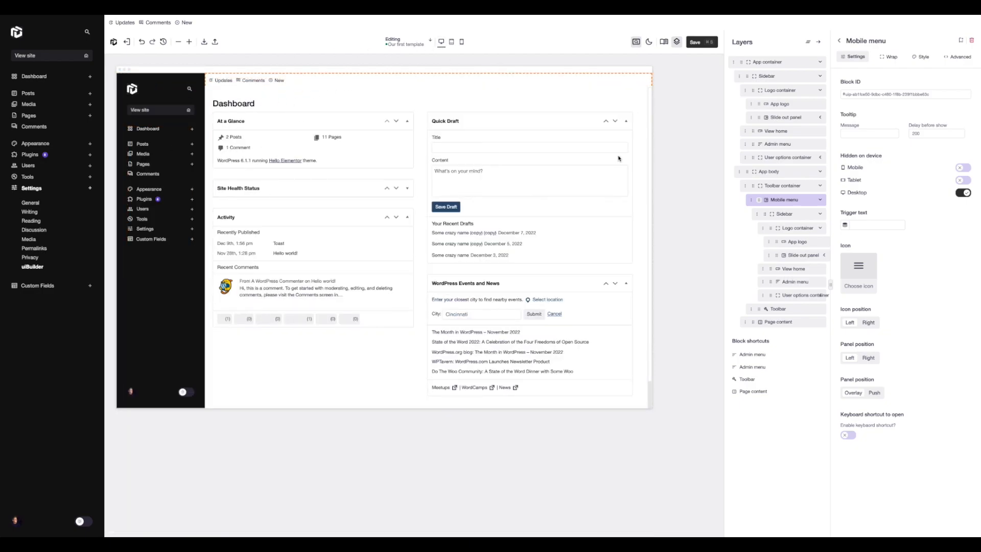
left_click(452, 41)
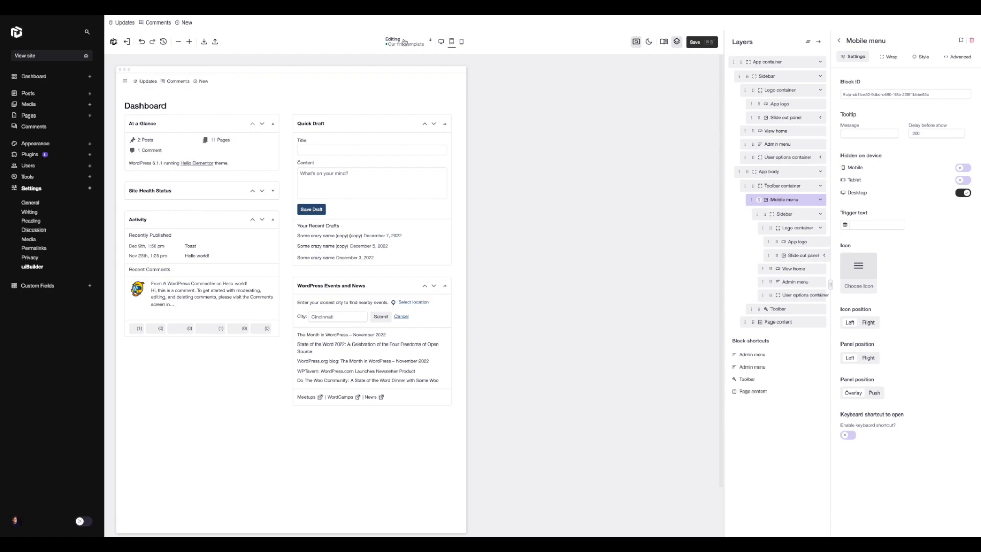
left_click(441, 41)
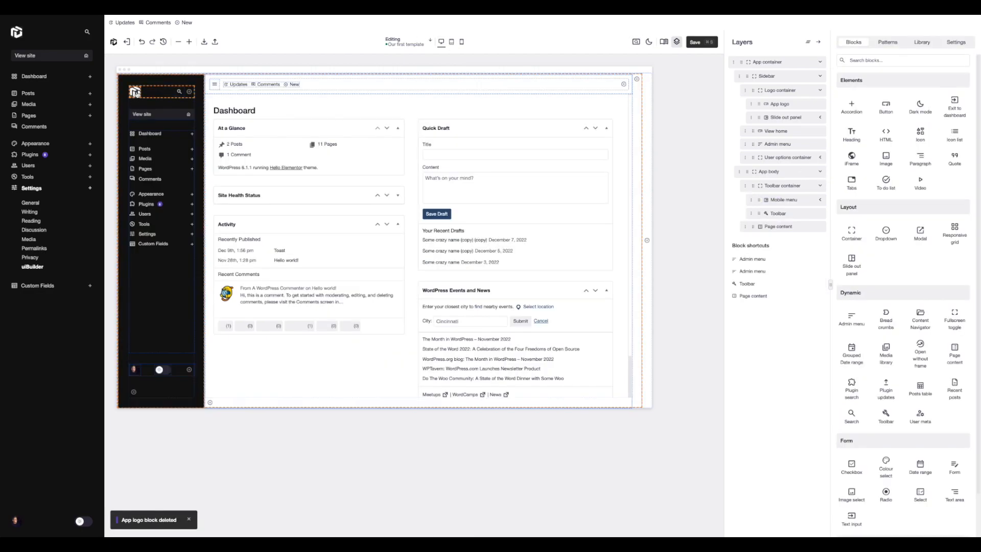
Copy the App logo from the sidebar's Logo container and paste it into the Toolbar container
right_click(136, 93)
left_click(156, 148)
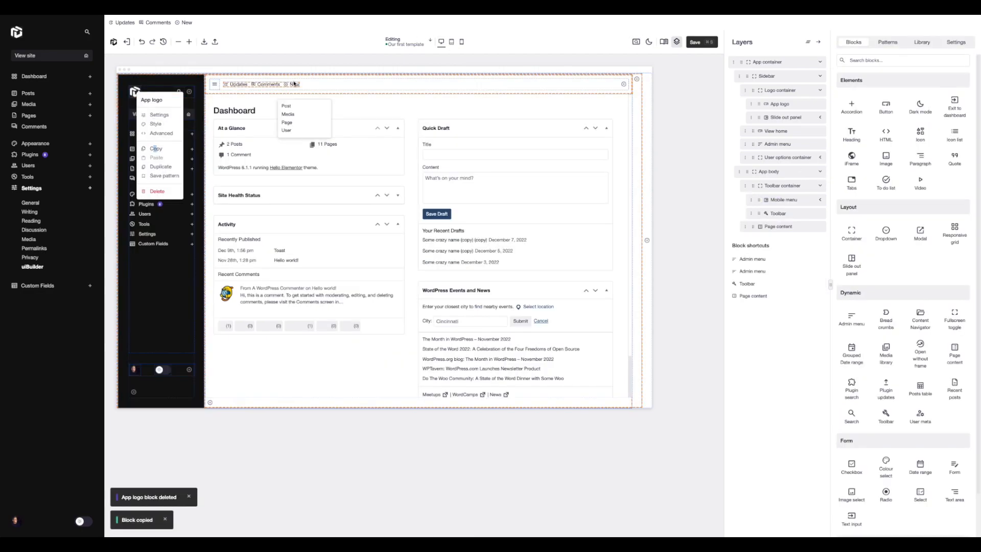
right_click(364, 85)
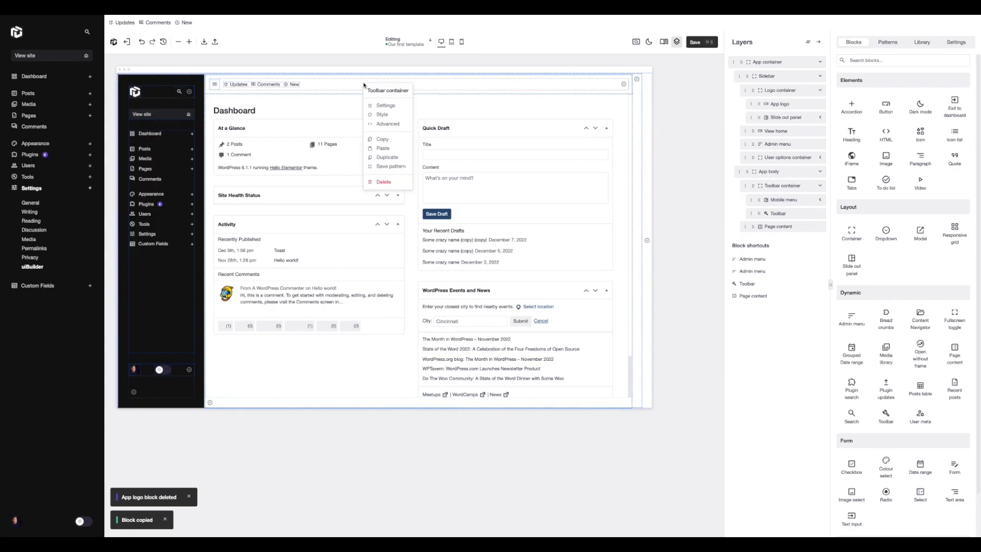
left_click(388, 148)
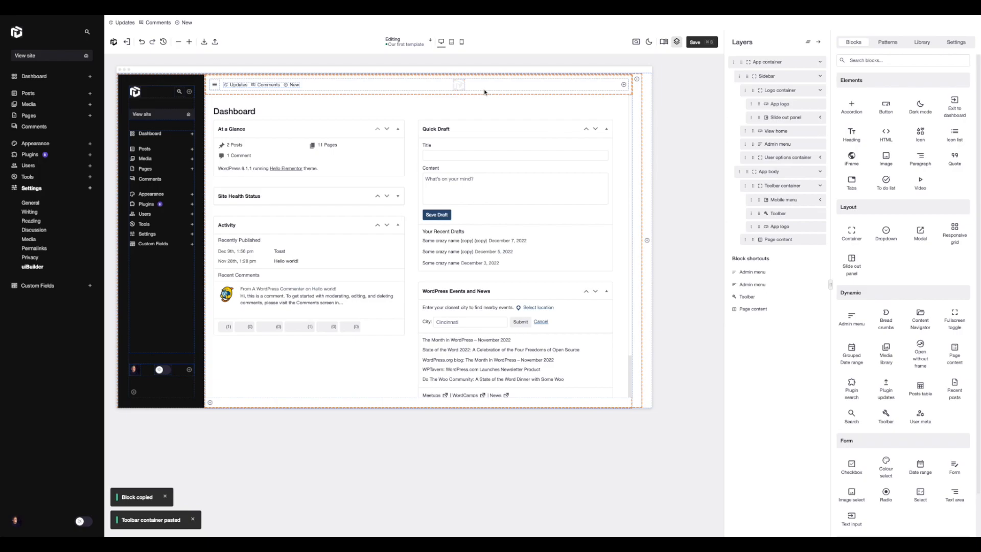
Replace the light-mode background image of the Toolbar container's App logo with the dynamic Site logo
right_click(459, 85)
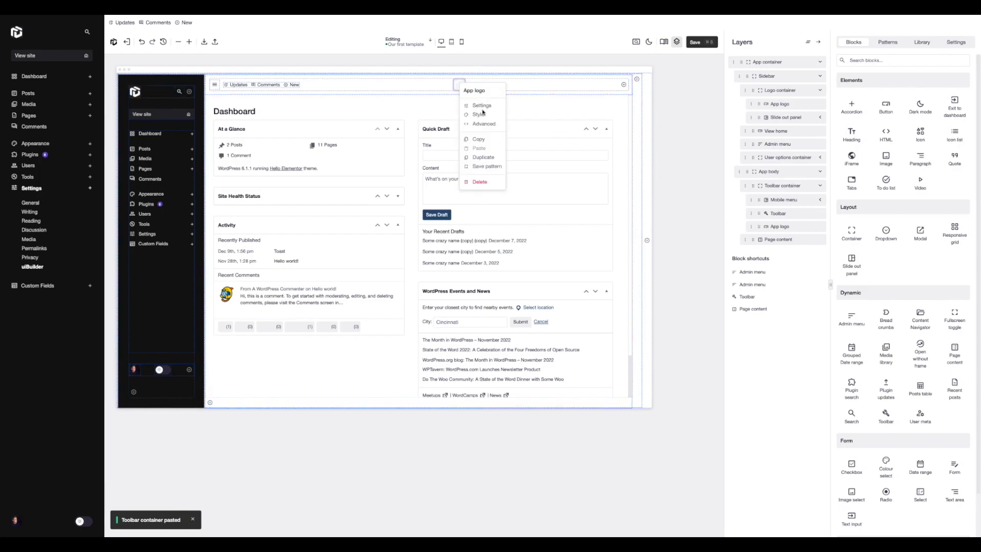
left_click(920, 56)
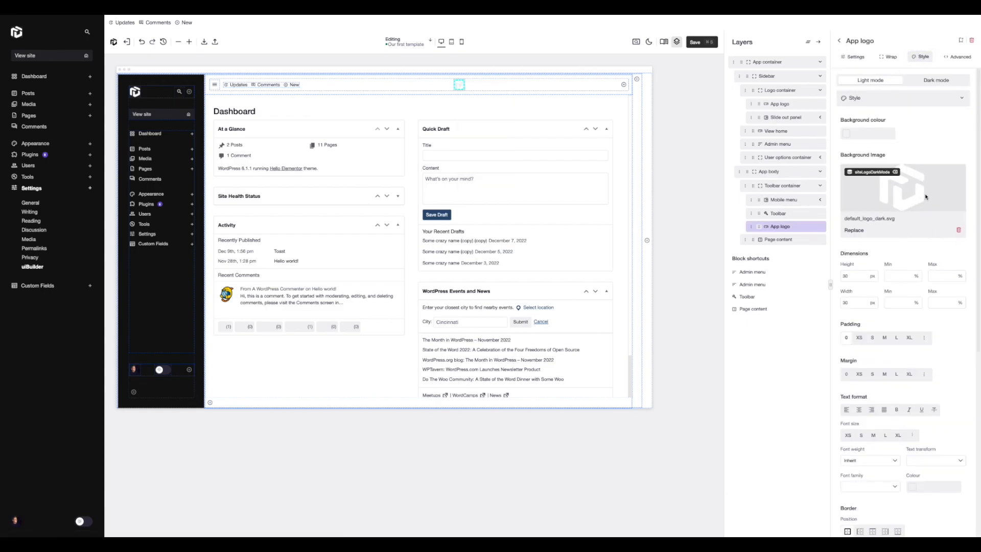
left_click(959, 231)
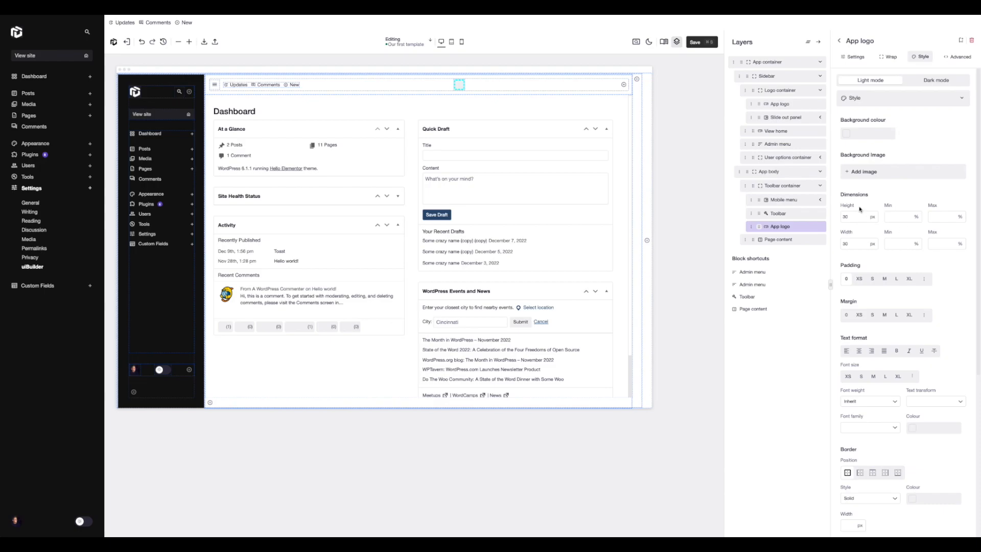
left_click(853, 174)
left_click(868, 206)
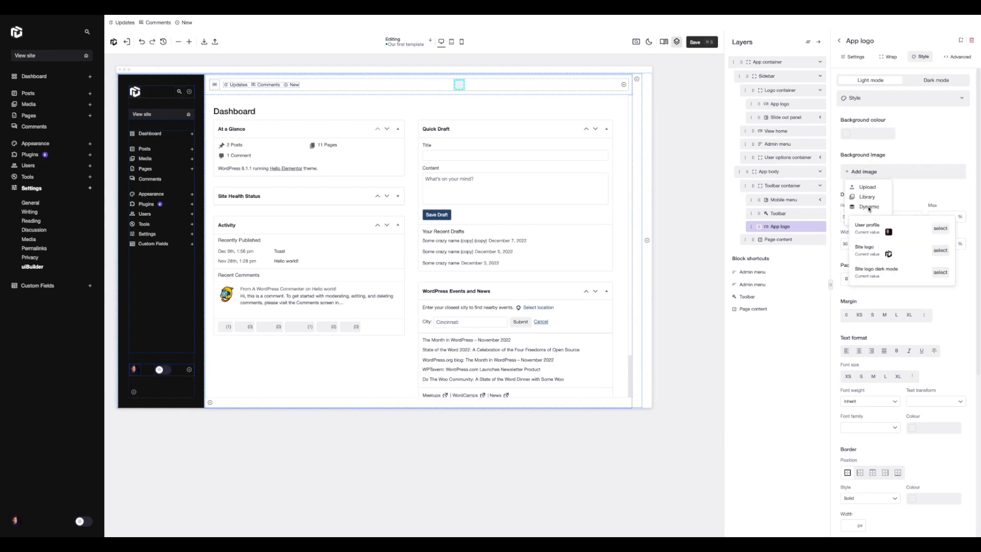
left_click(938, 250)
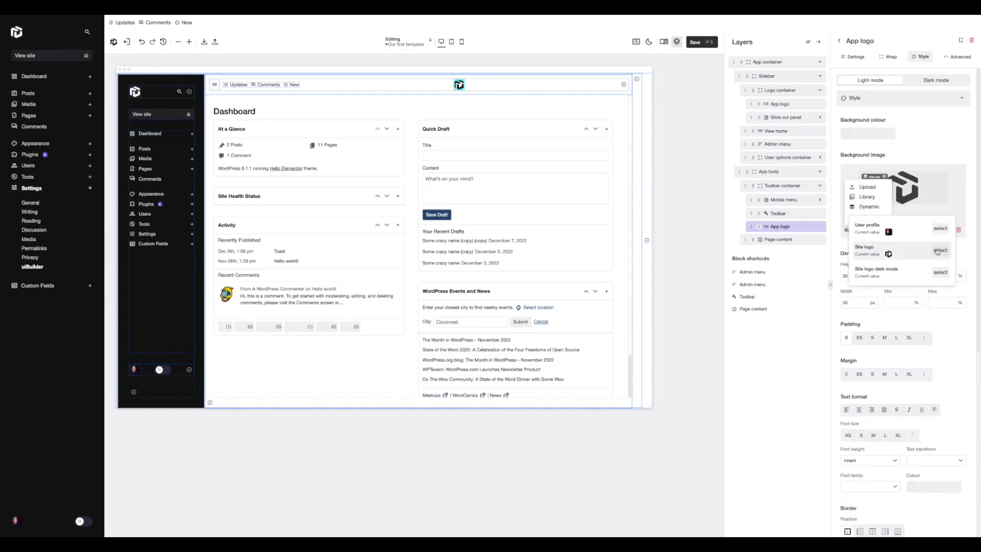
left_click(944, 139)
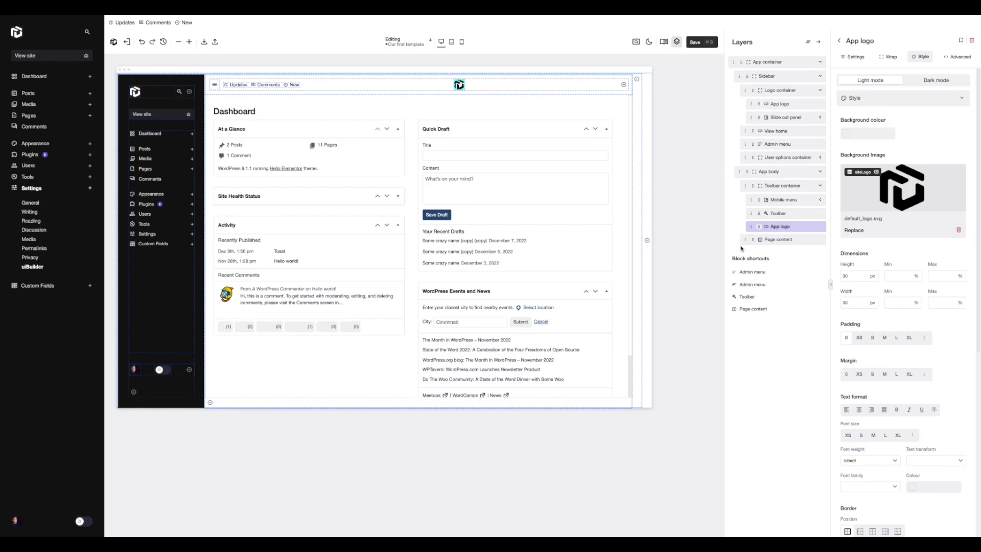
Move the App logo ahead of the Toolbar block in the Toolbar container and clear the logo's left horizontal alignment
left_click_drag(761, 226, 770, 214)
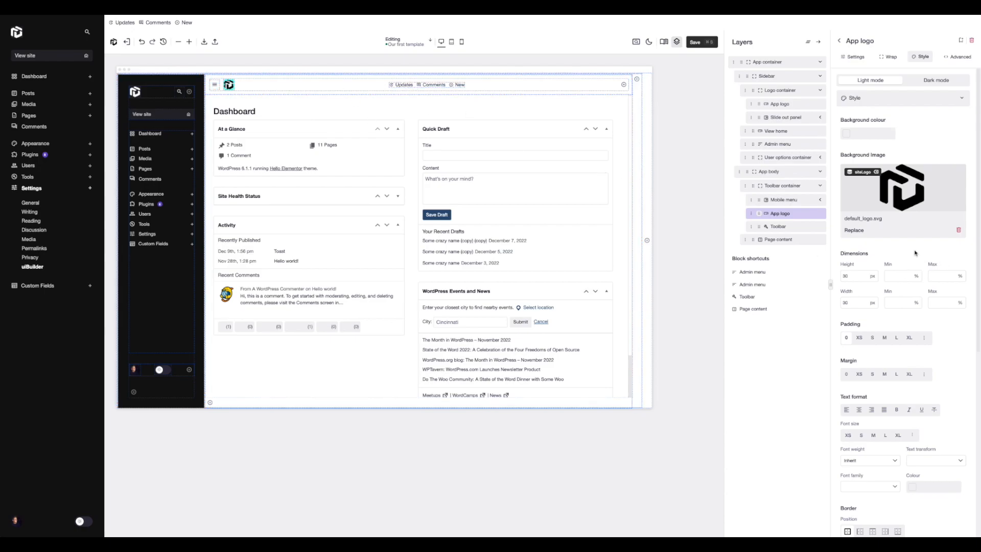
left_click(893, 62)
left_click(848, 131)
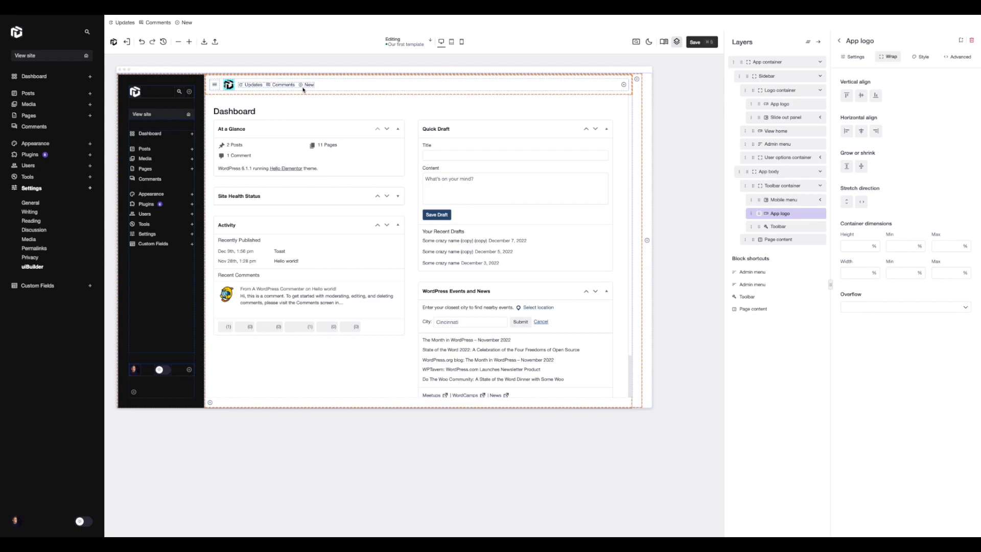
Hide the Toolbar container's App logo on desktop
left_click(839, 41)
left_click(790, 227)
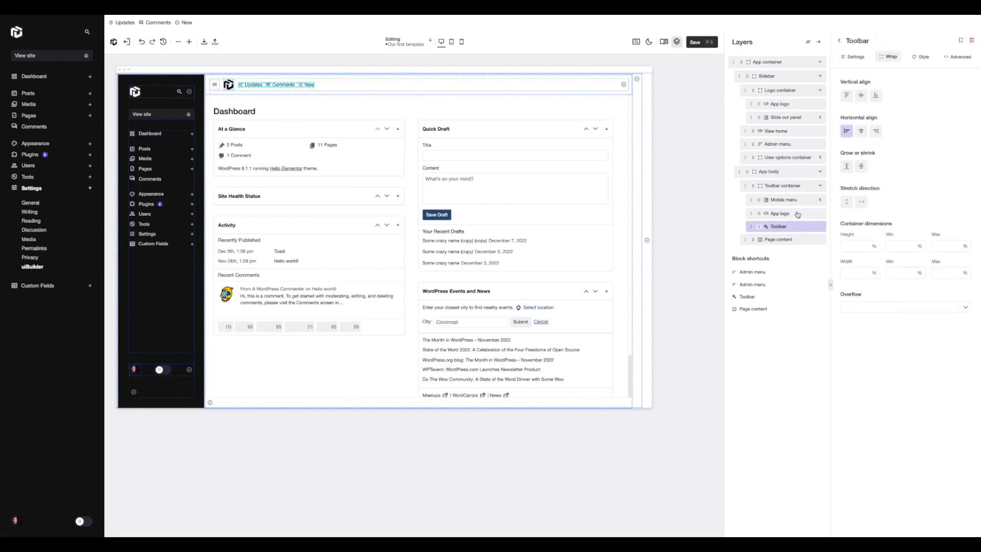
left_click(798, 215)
left_click(853, 57)
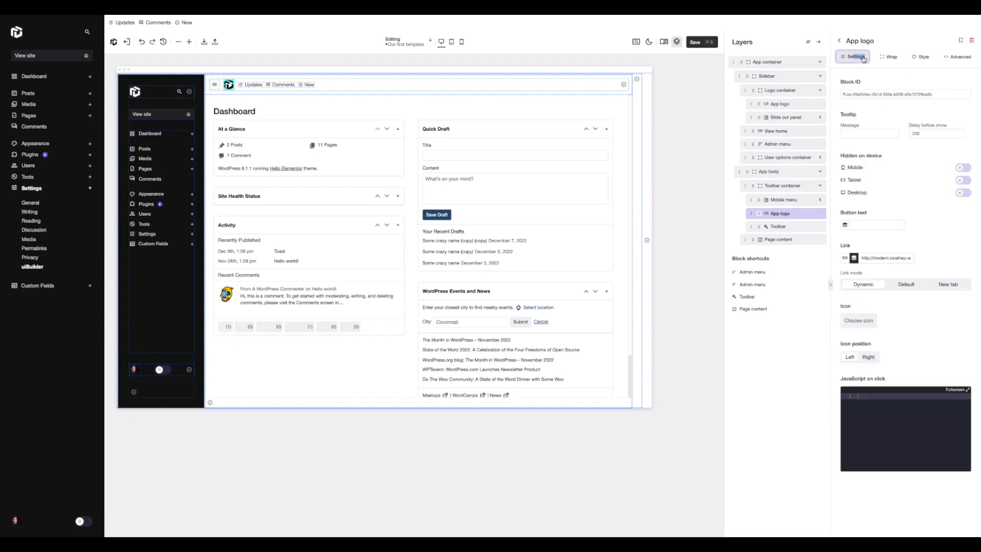
left_click(937, 218)
left_click(963, 193)
Hide the Mobile menu on desktop again and preview the template at tablet and mobile sizes
left_click(802, 201)
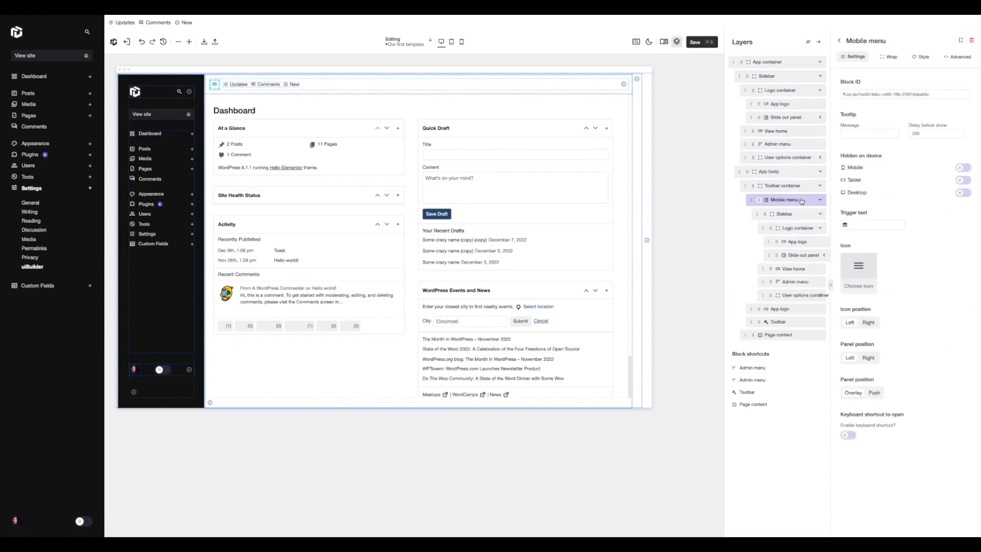
left_click(964, 193)
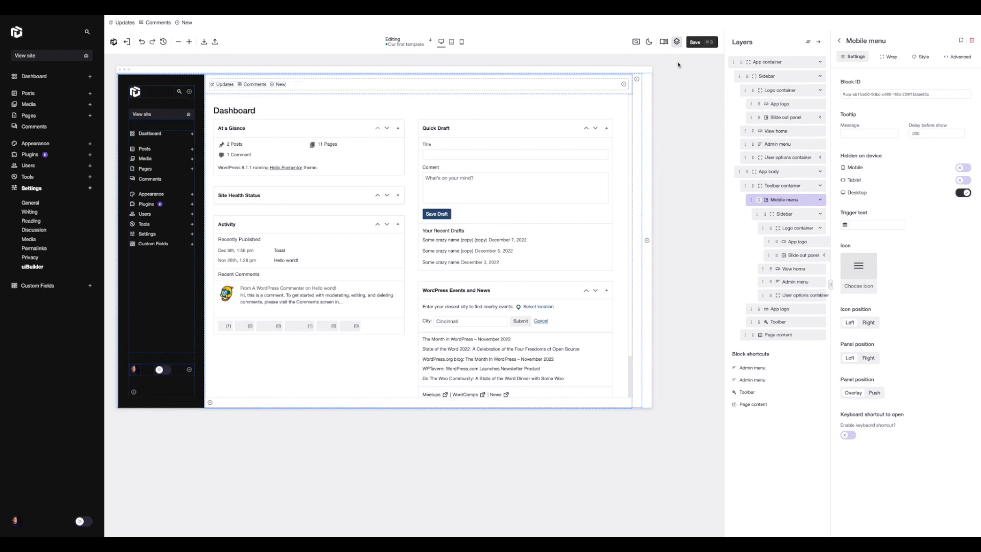
left_click(452, 42)
left_click(462, 42)
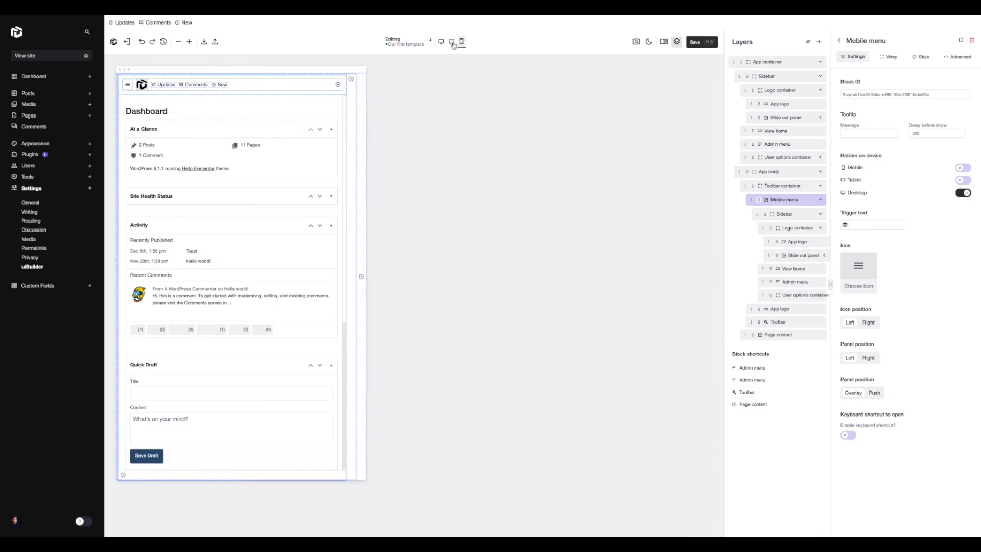
Compare the template at desktop and tablet sizes, test the slide-out menu on tablet and select the toolbar's App logo
left_click(451, 42)
left_click(442, 42)
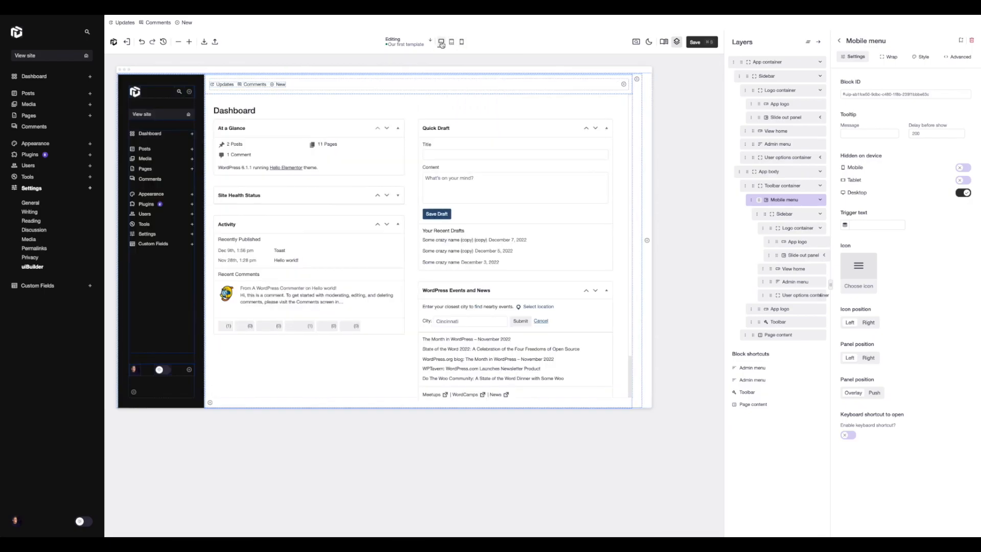
left_click(453, 43)
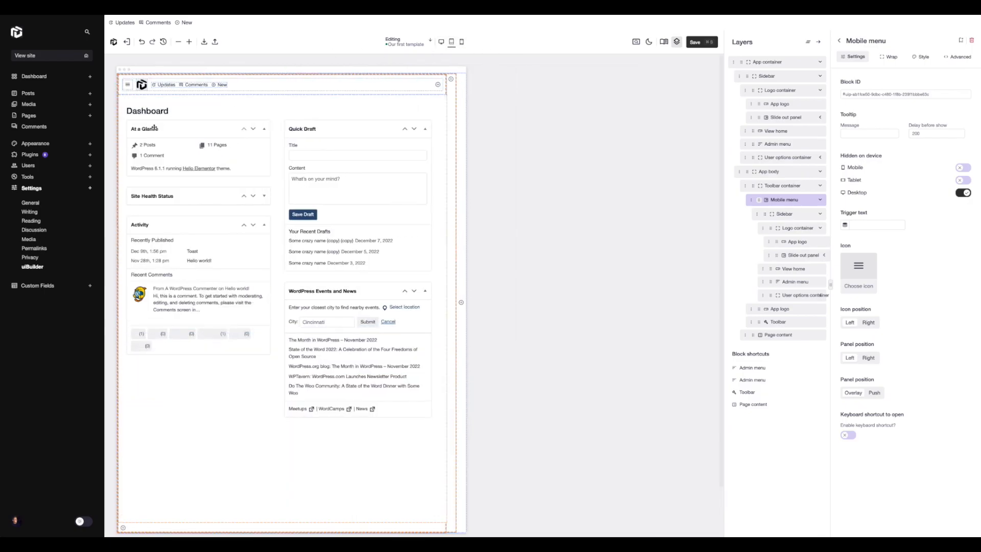
left_click(128, 90)
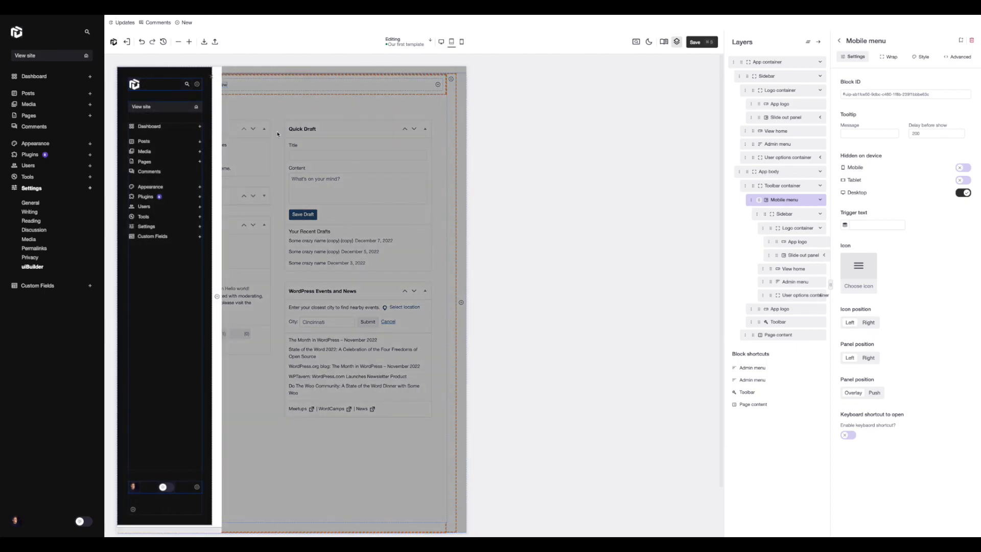
left_click(275, 133)
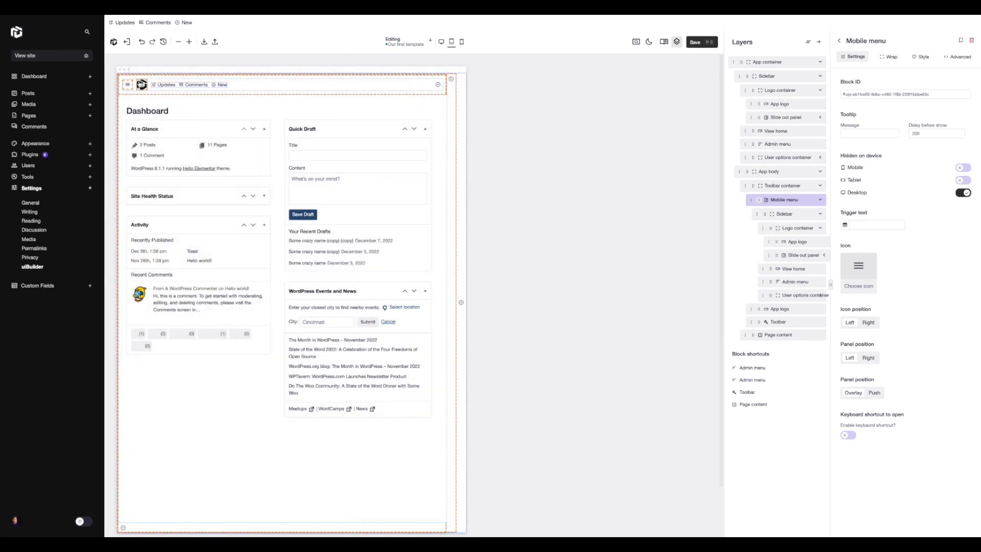
left_click(142, 85)
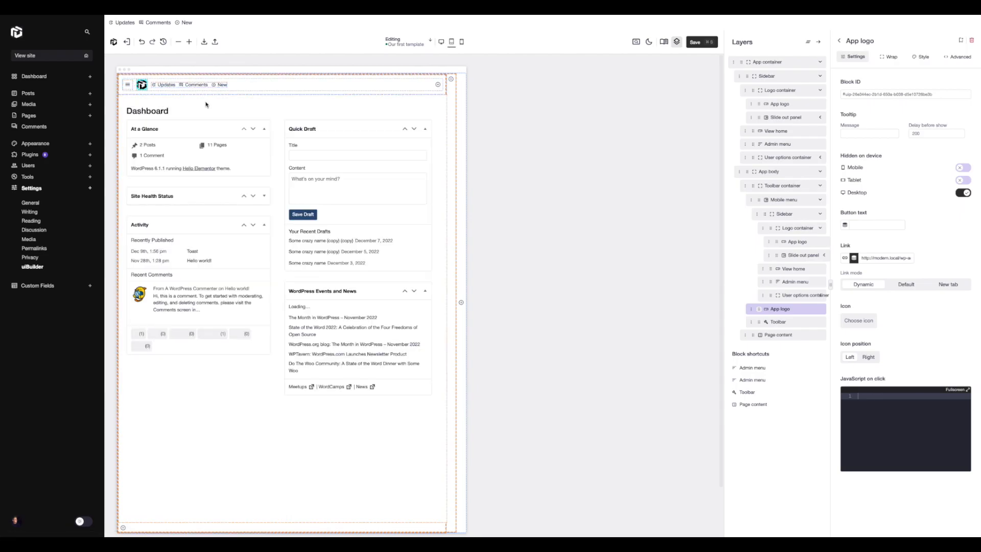
Save the template from preview mode and test the slide-out menu on the Posts page in the browser's responsive device view
left_click(636, 41)
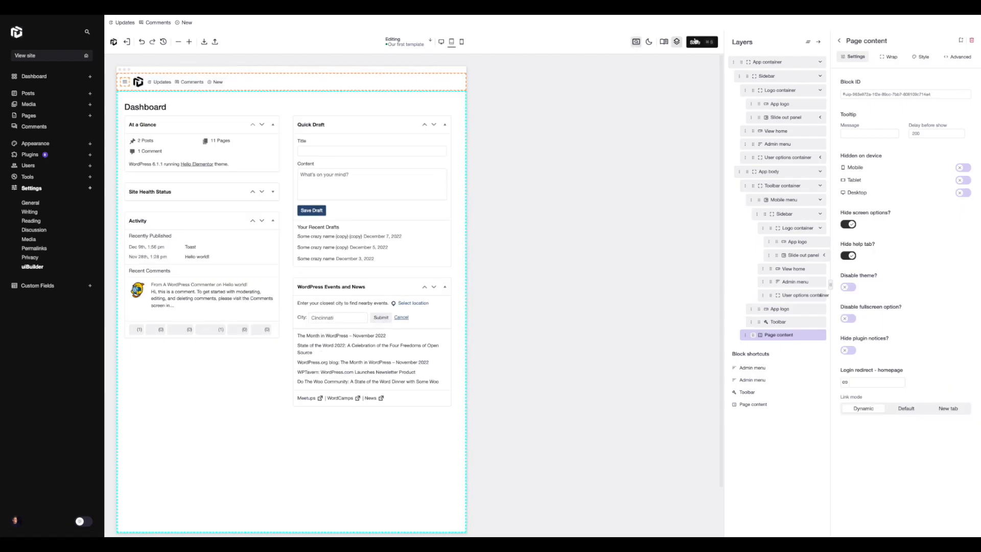
left_click(707, 45)
left_click(28, 93)
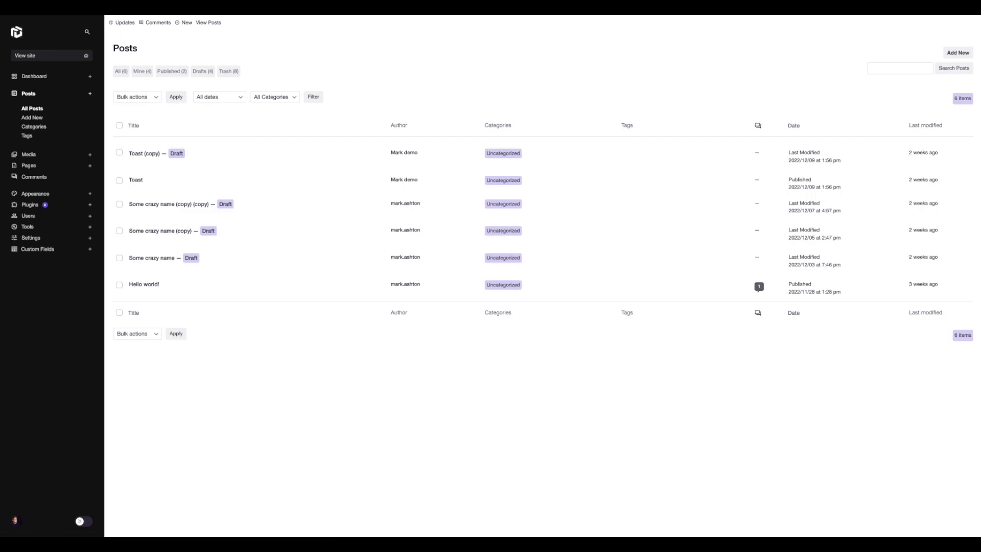
key("super+shift+m")
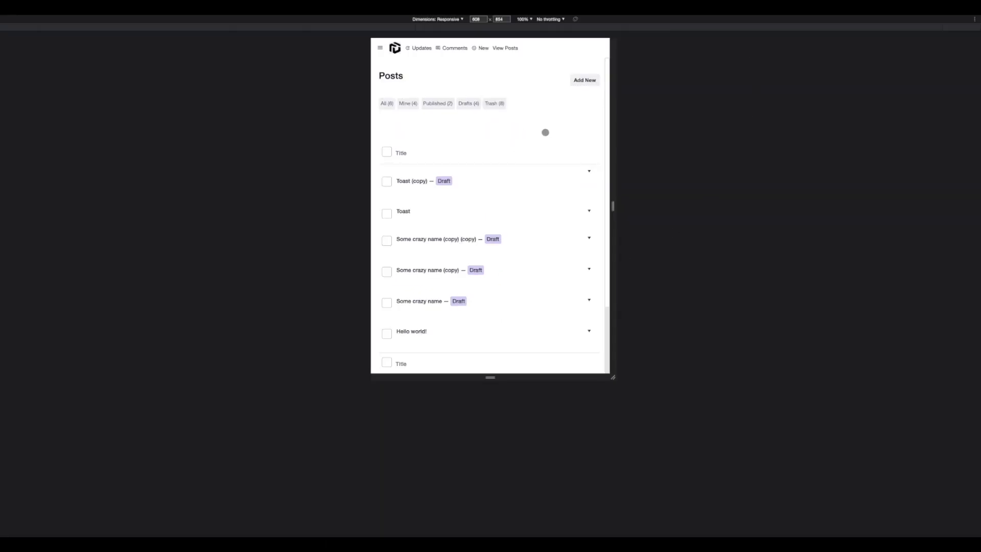
left_click(380, 48)
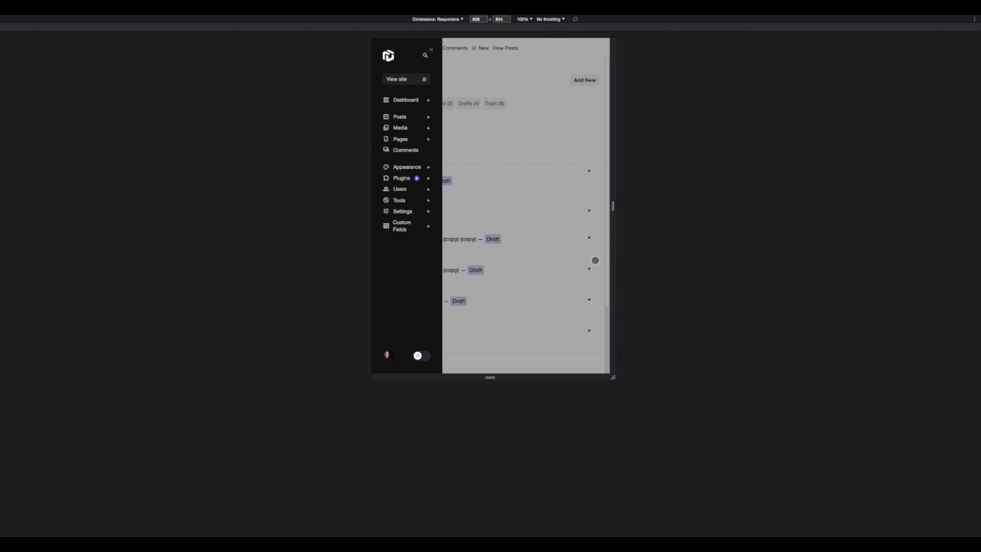
left_click(505, 120)
key("super+alt+i")
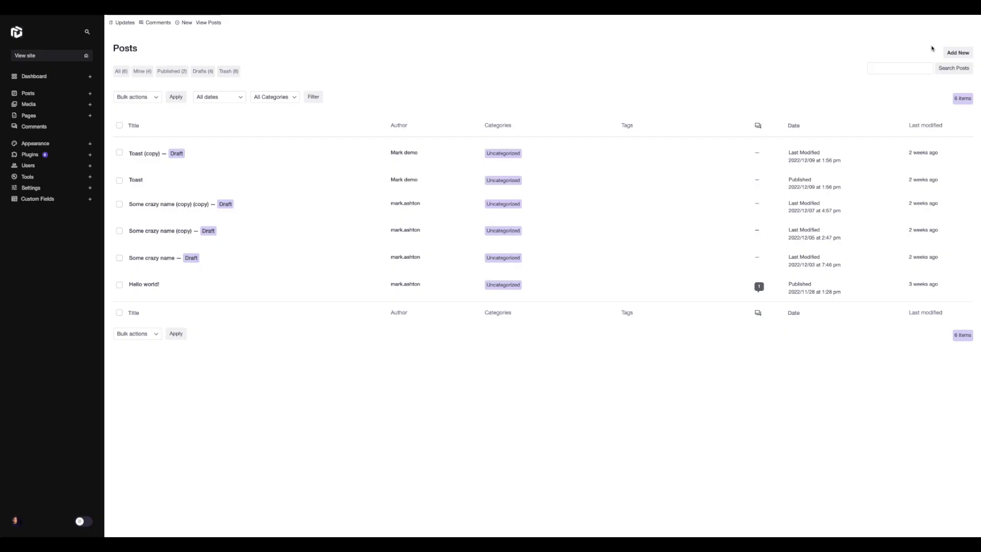
Reopen the template in uiBuilder at tablet size with its Mobile menu panel expanded
left_click(65, 204)
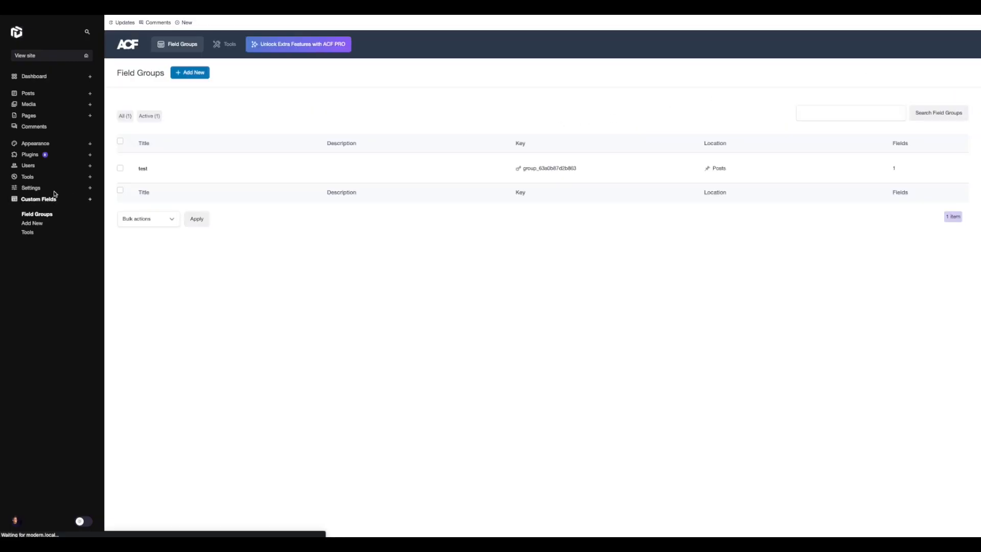
left_click(53, 187)
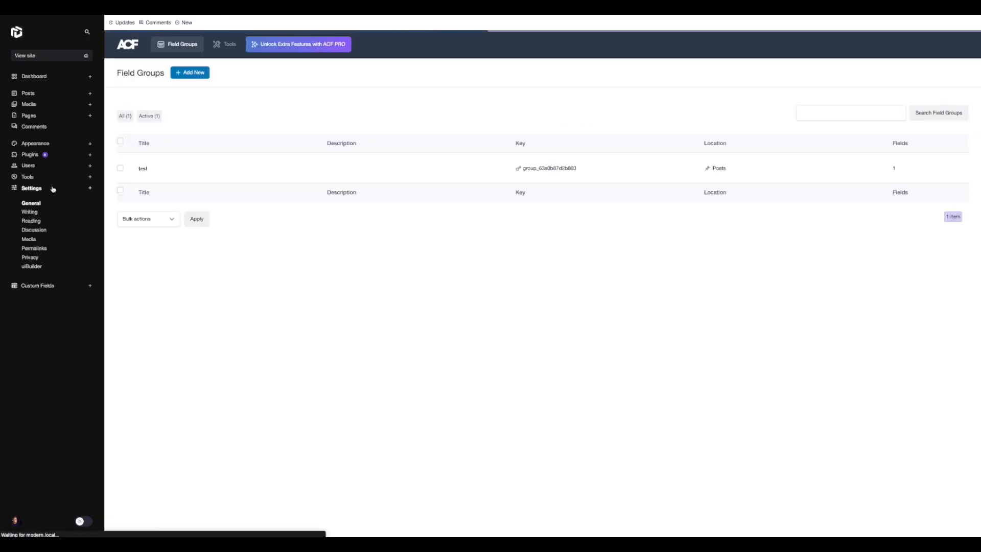
left_click(181, 134)
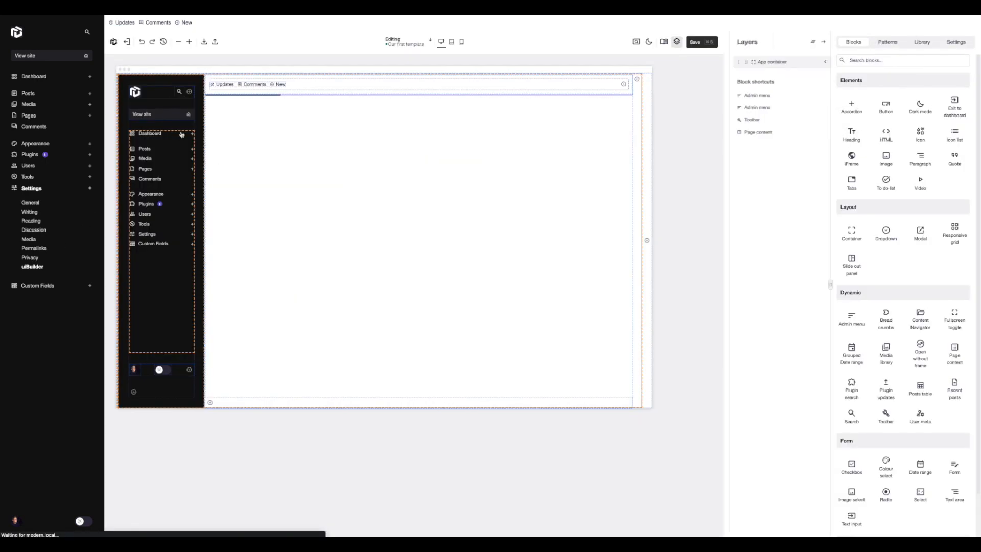
left_click(451, 41)
left_click(130, 85)
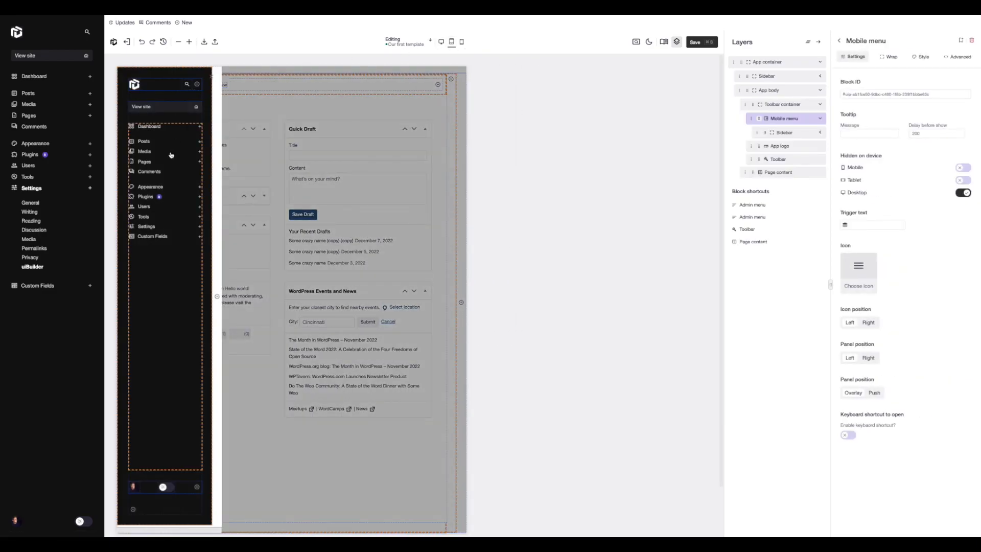
Open the container width of the Sidebar nested in the Mobile menu
right_click(205, 278)
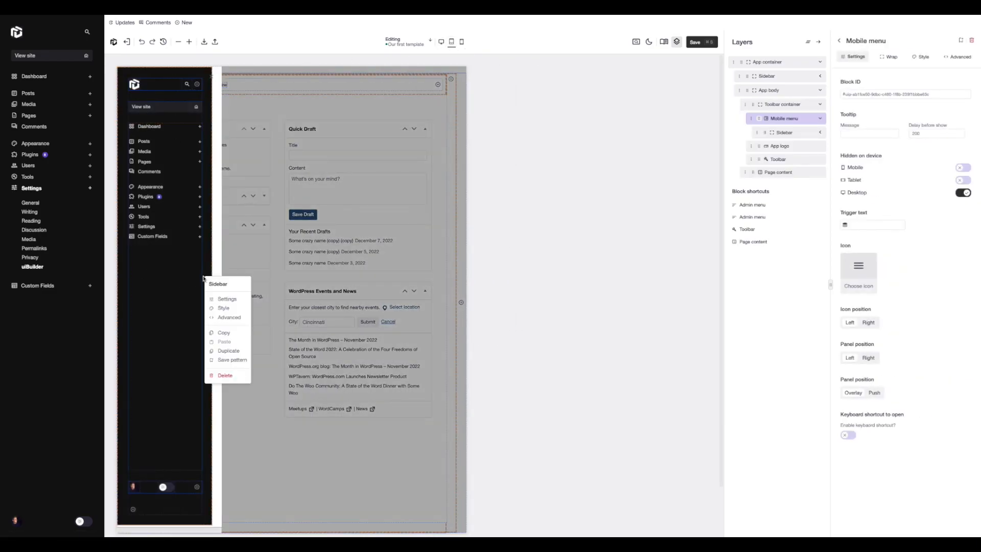
left_click(221, 300)
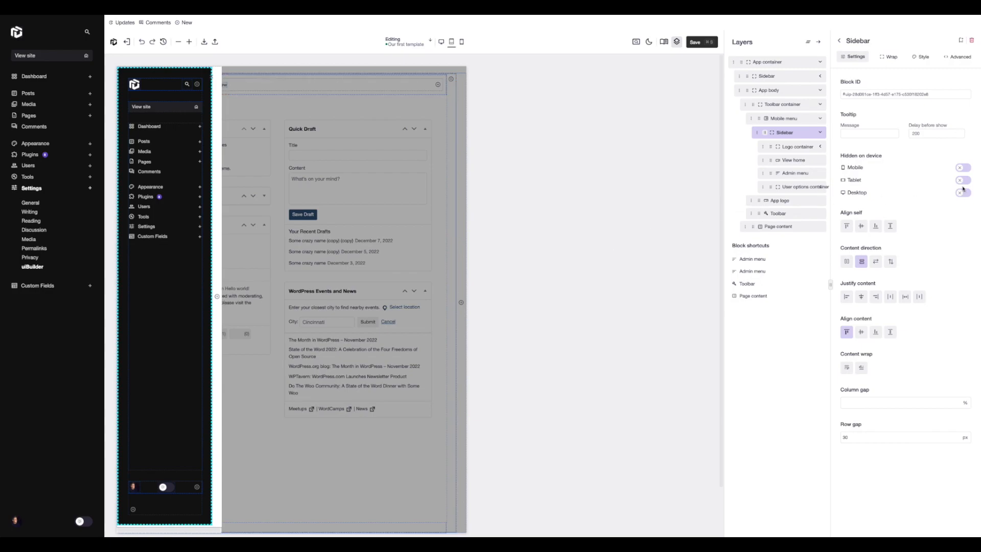
left_click(887, 59)
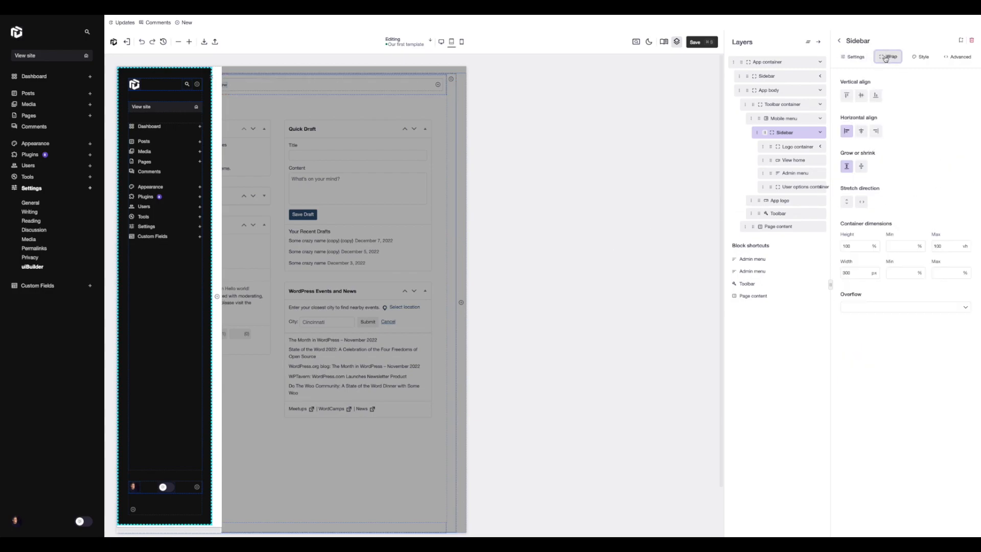
double_click(845, 273)
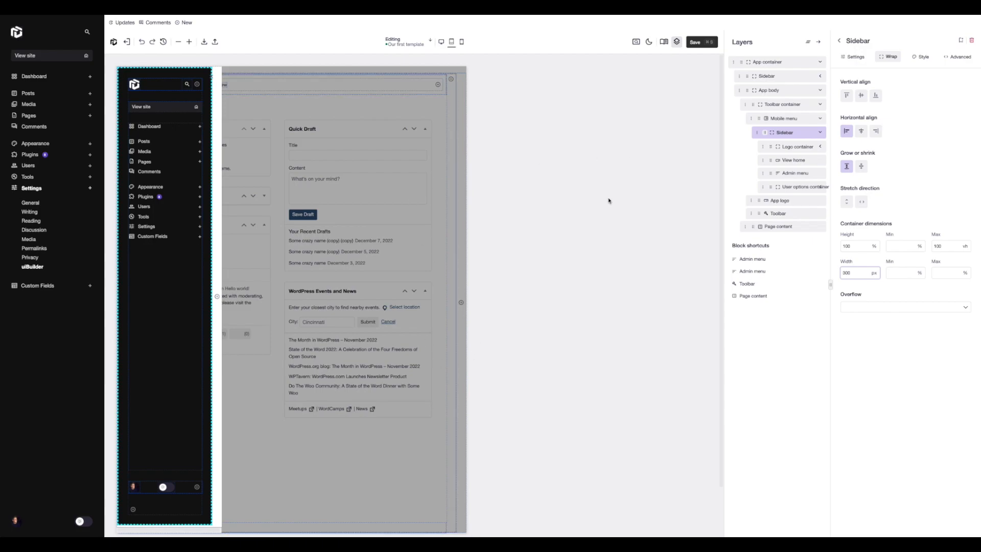
Set the Mobile menu's light-mode panel width to 400% and its maximum width to 90%
left_click(786, 122)
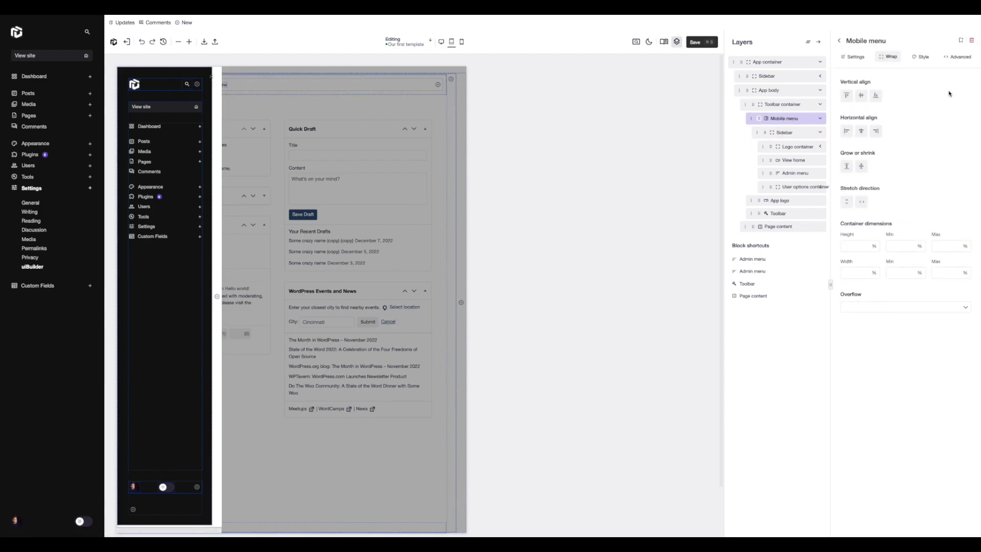
left_click(922, 58)
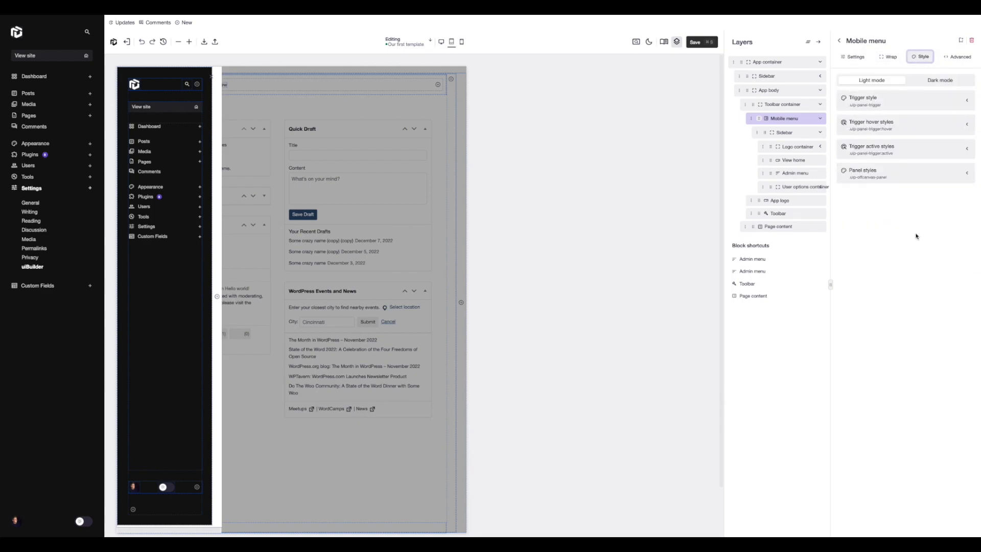
left_click(893, 175)
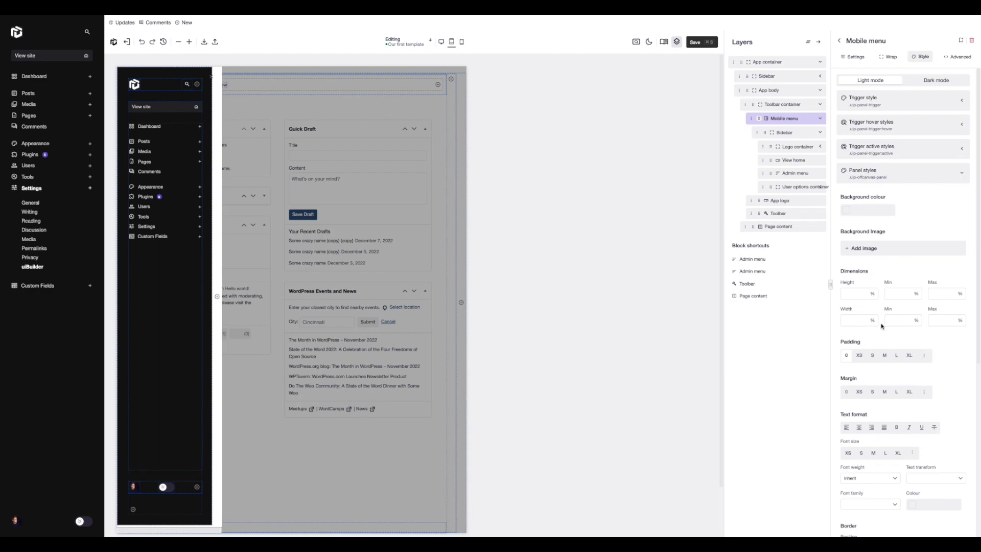
left_click(849, 321)
type("500")
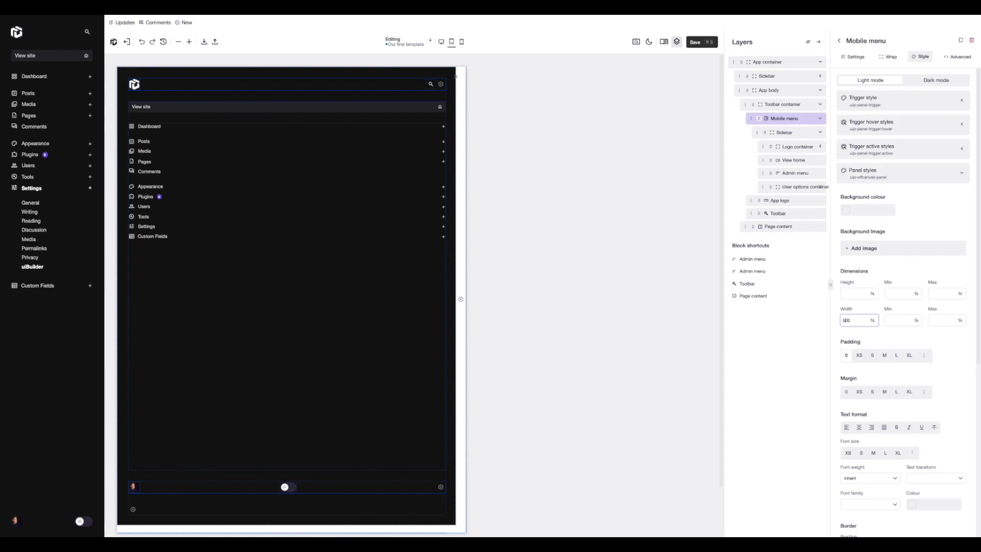
key("BackSpace")
type("400")
left_click(918, 322)
left_click(955, 320)
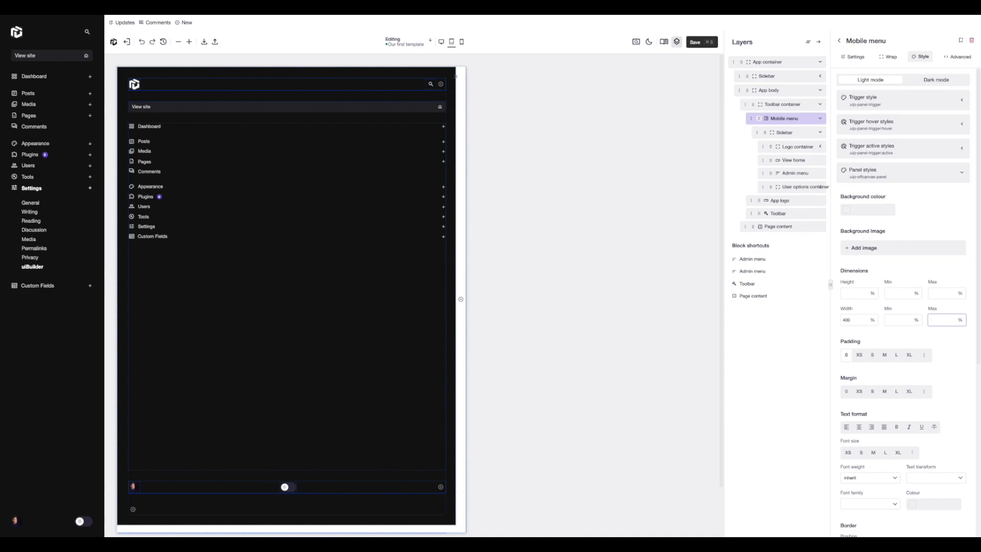
type("90")
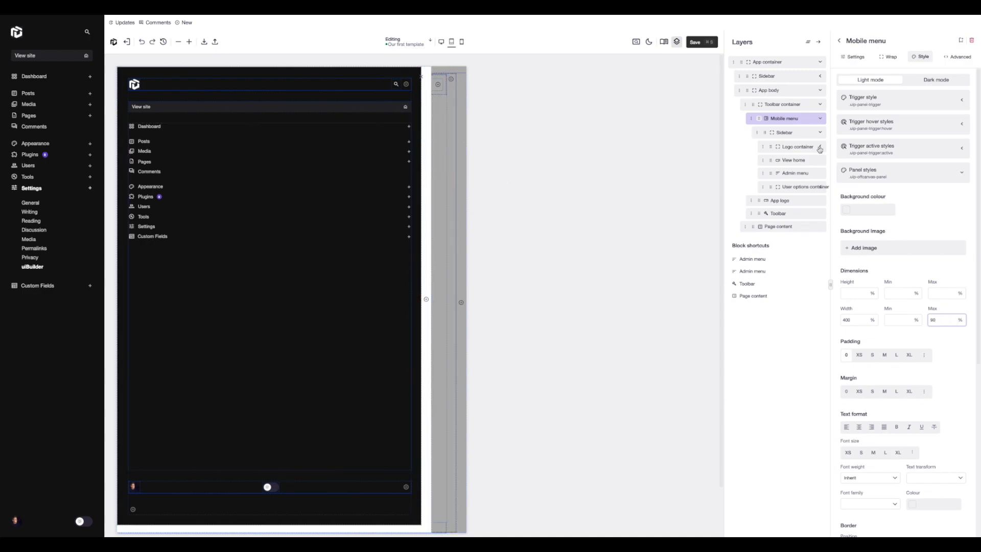
Set the container width of the Sidebar nested in the Mobile menu to 100 percent
left_click(789, 173)
left_click(839, 40)
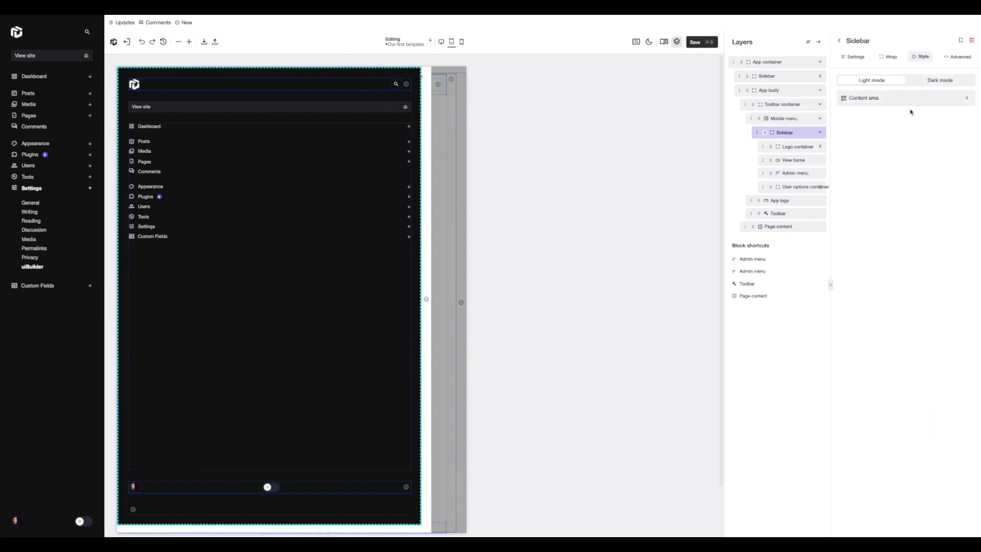
left_click(888, 57)
left_click(862, 274)
type("00")
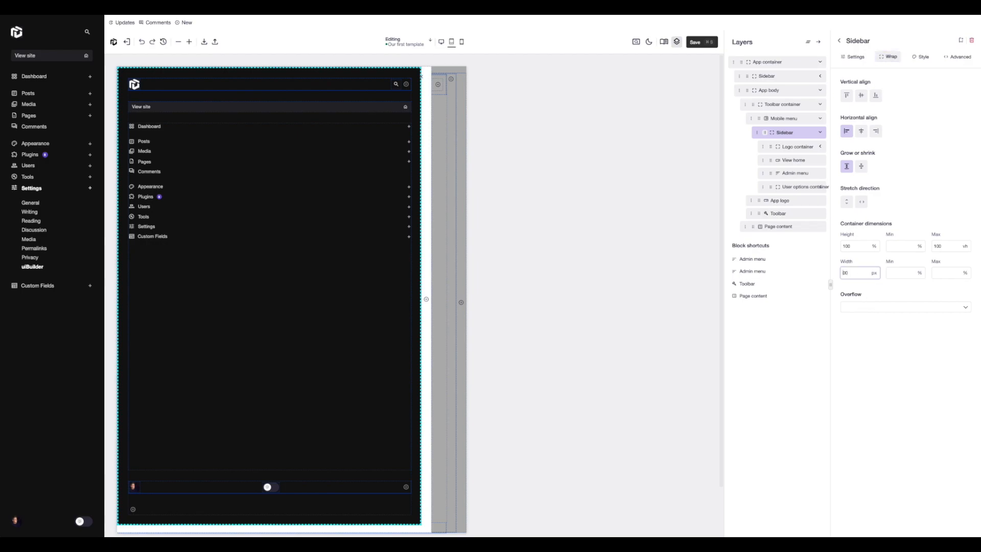
left_click(873, 274)
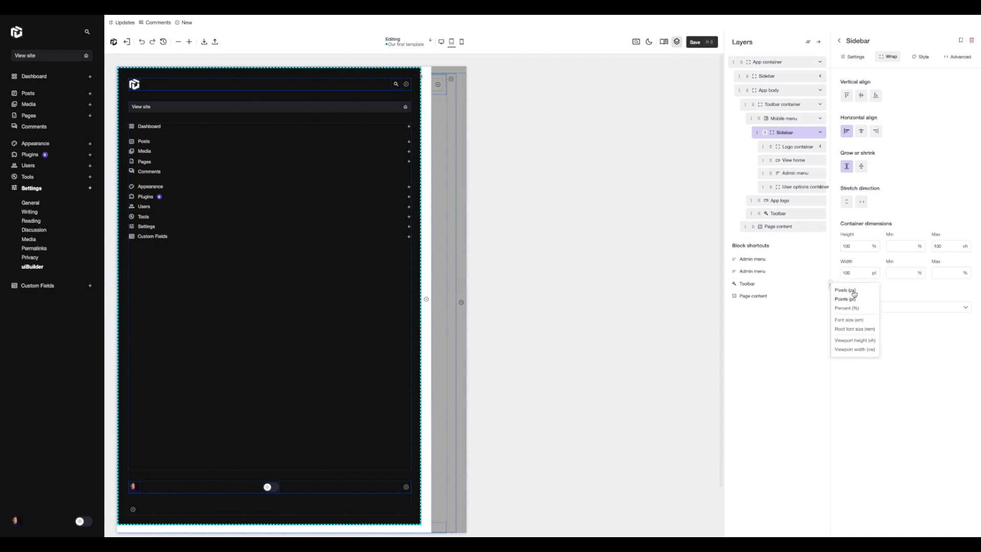
left_click(842, 309)
Check the nested Sidebar's light-mode content area styles, close the slide-out panel and save the template
left_click(920, 57)
left_click(889, 103)
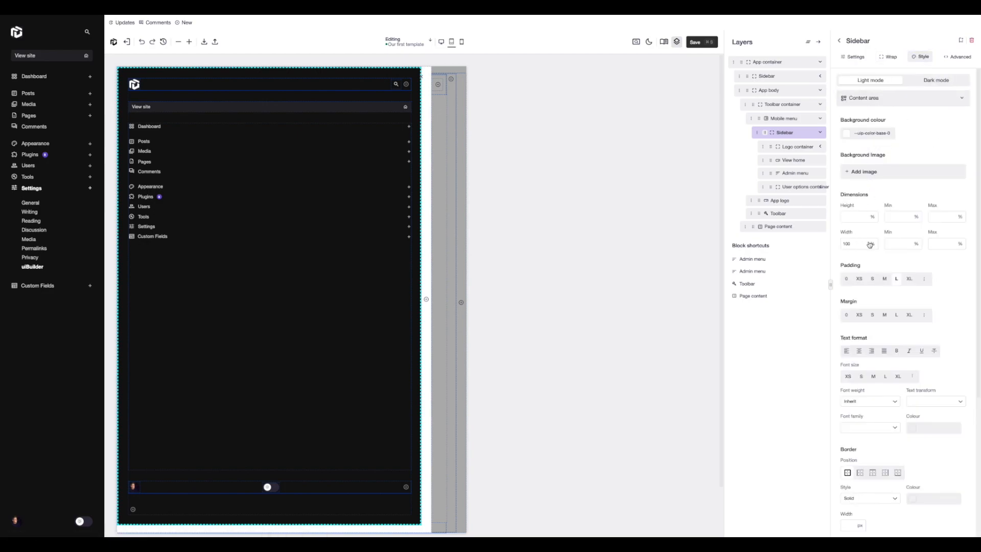
left_click(439, 140)
left_click(707, 42)
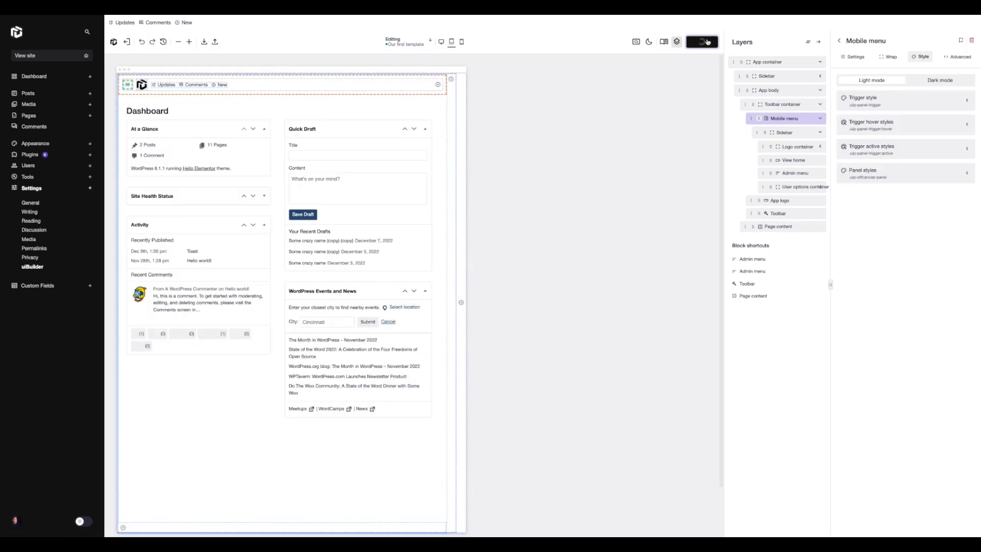
Reload the Posts page and test opening and closing the widened slide-out menu in responsive device view
left_click(29, 93)
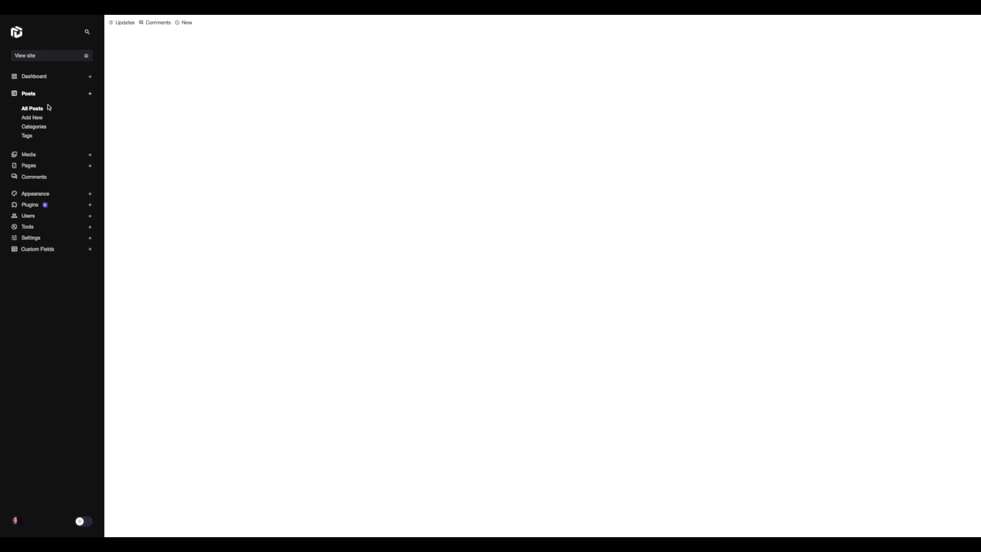
key("super+r")
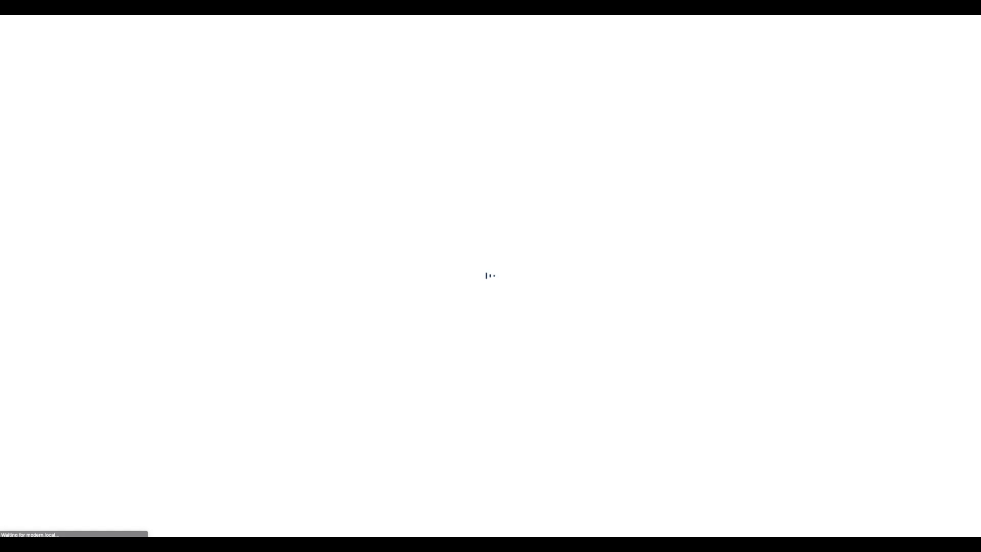
key("super+shift+m")
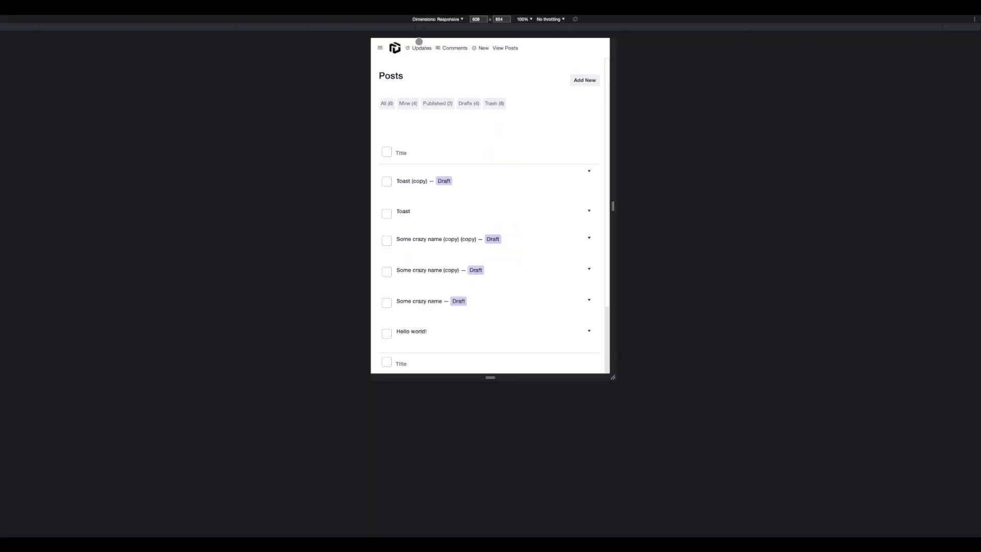
left_click(377, 49)
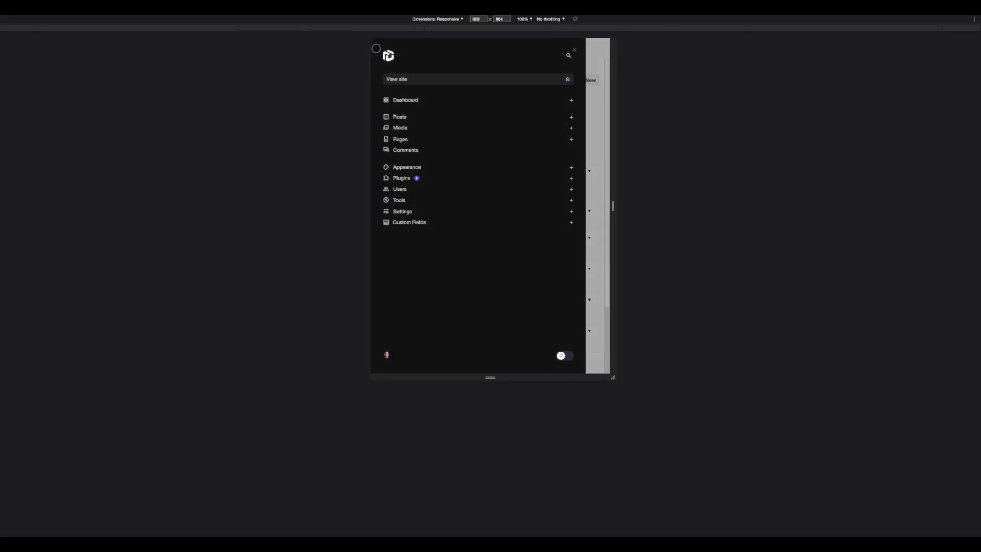
left_click(596, 83)
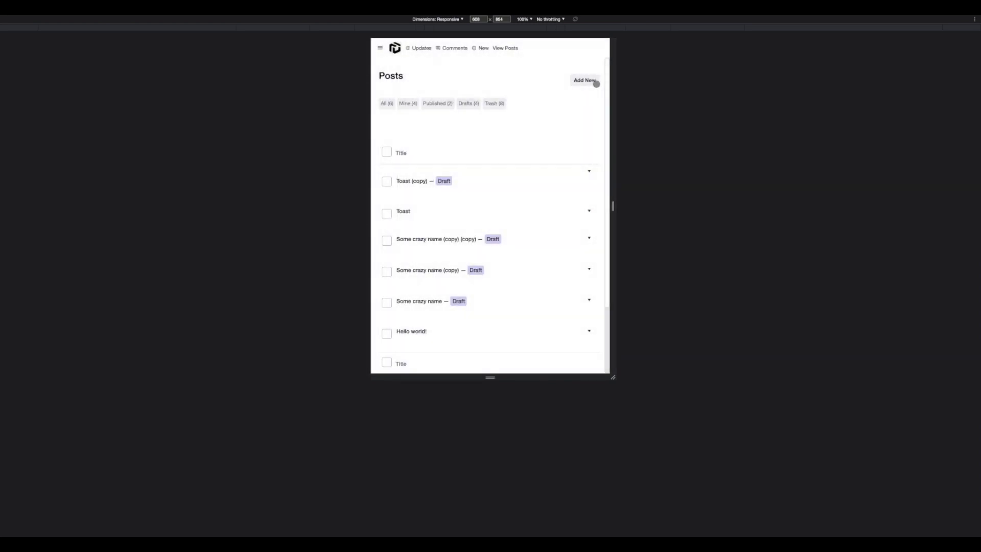
left_click(376, 47)
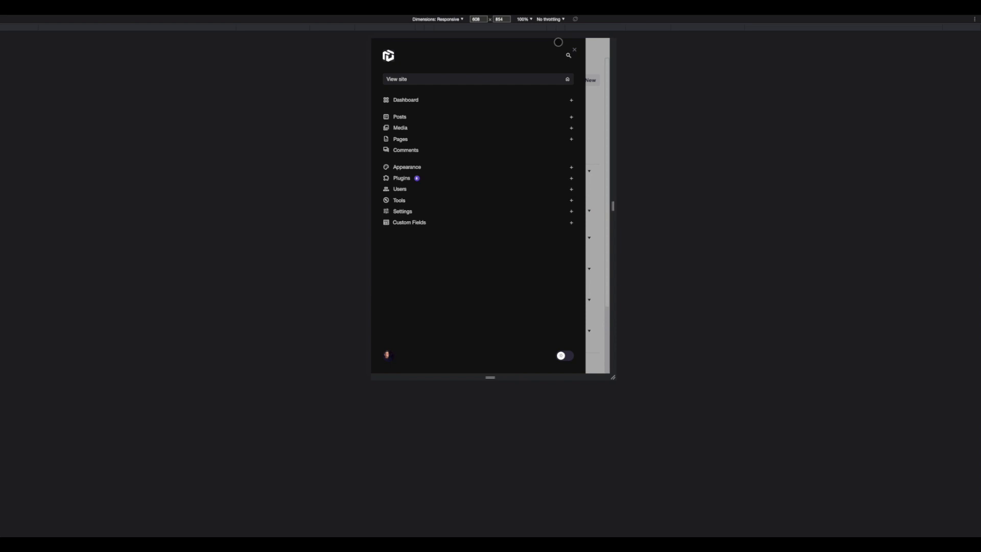
Close the slide-out mobile menu on the Posts page, then open and close it once more
left_click(603, 63)
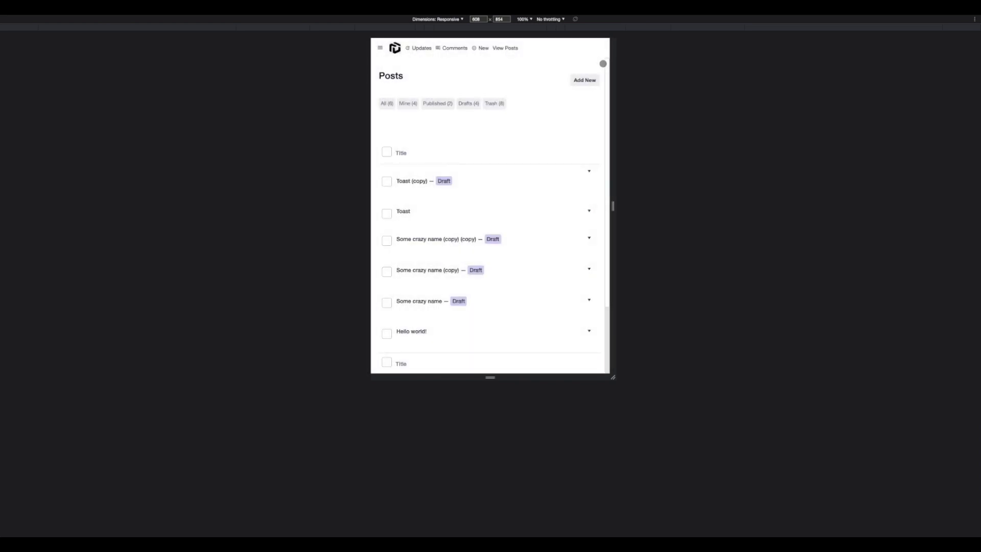
left_click(378, 49)
left_click(579, 63)
Leave the responsive device view and go to the uiBuilder page in the WordPress settings
key("super+shift+m")
left_click(44, 188)
left_click(39, 267)
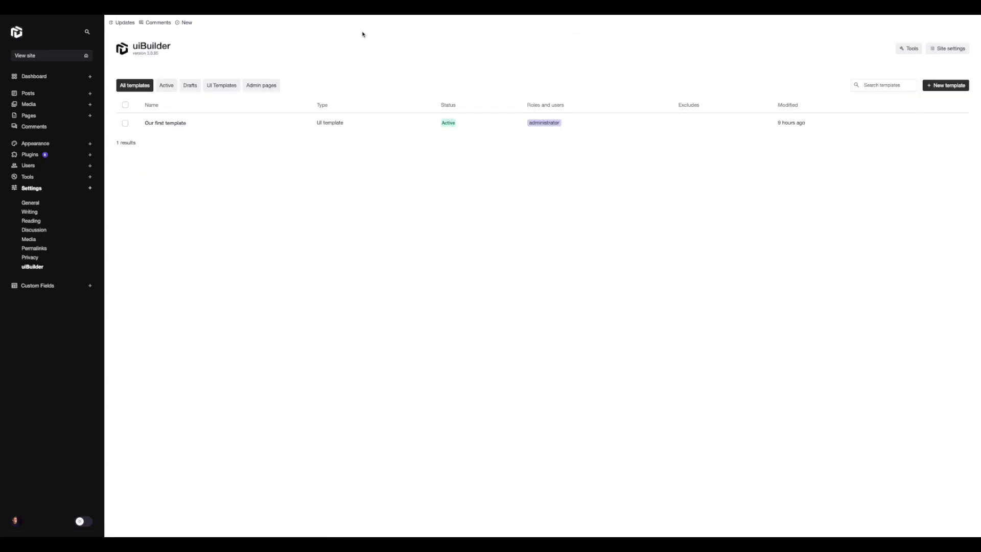
Look through other admin pages in full-width view and return to the uiBuilder template list
left_click(207, 122)
left_click(57, 168)
left_click(60, 230)
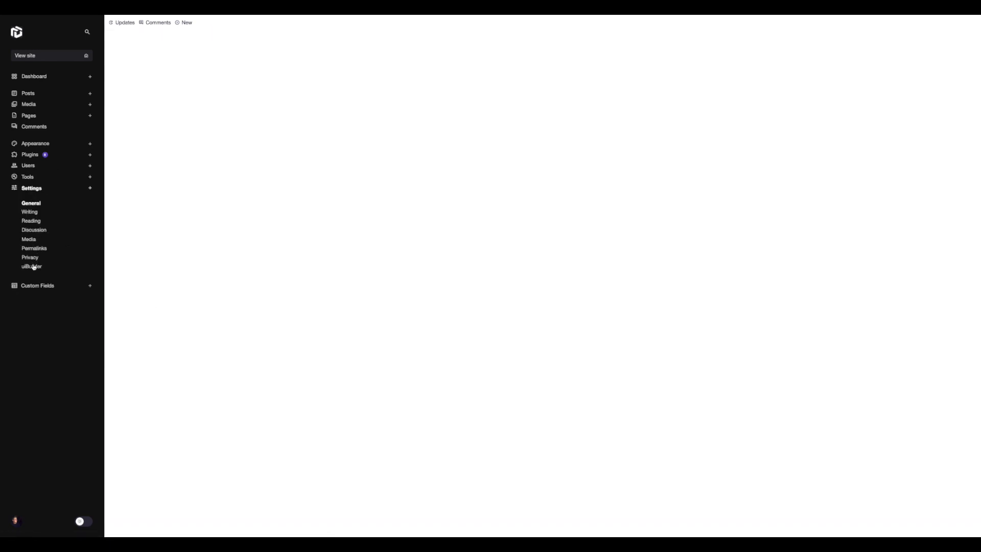
left_click(32, 266)
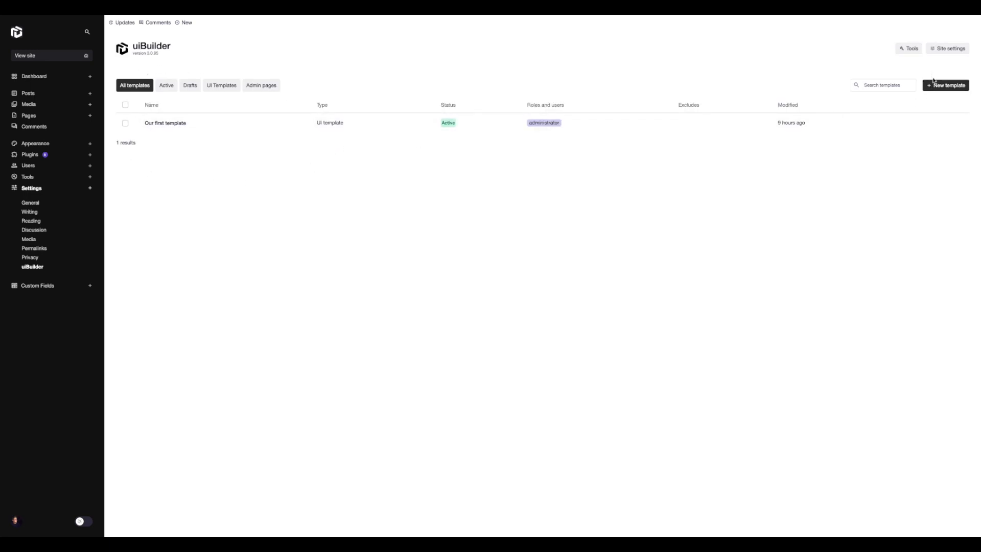
Create a new blank draft template, browse the ready-made layouts in the template library and return to the template list
left_click(941, 85)
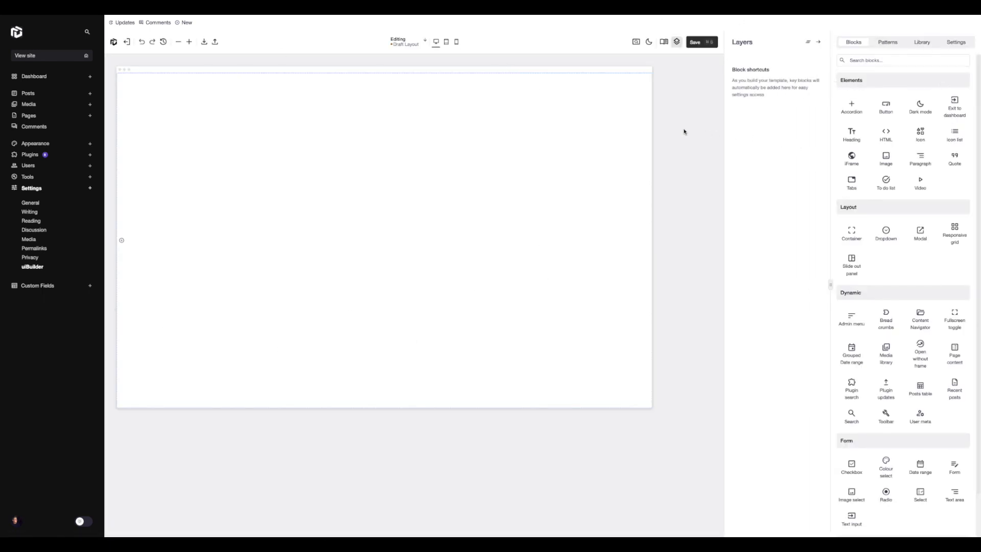
left_click(922, 42)
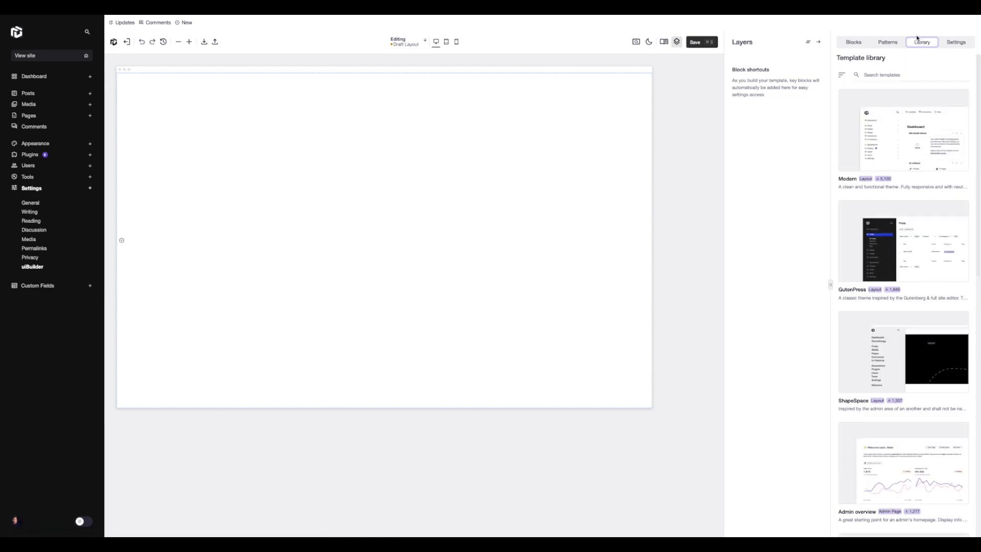
scroll(922, 291, "down", 4)
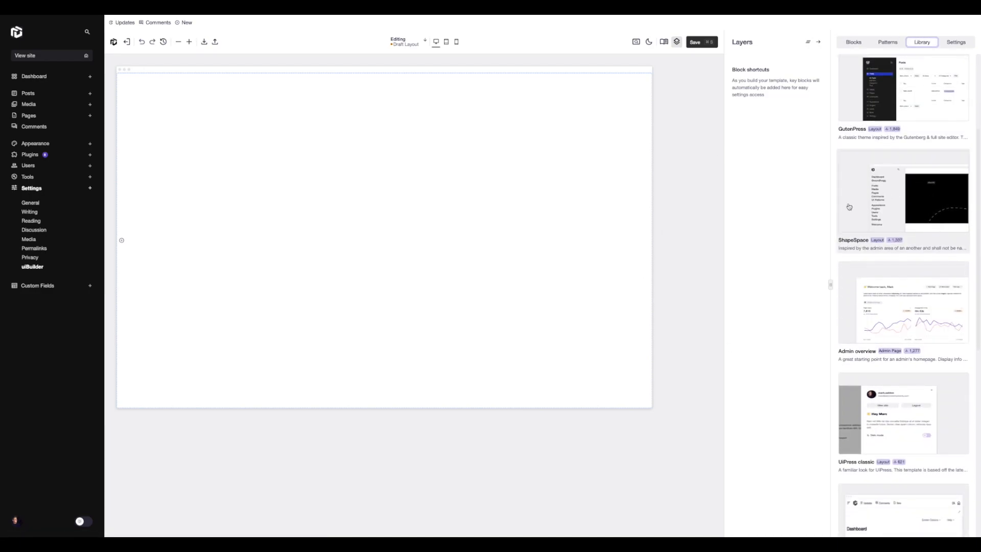
scroll(922, 291, "up", 5)
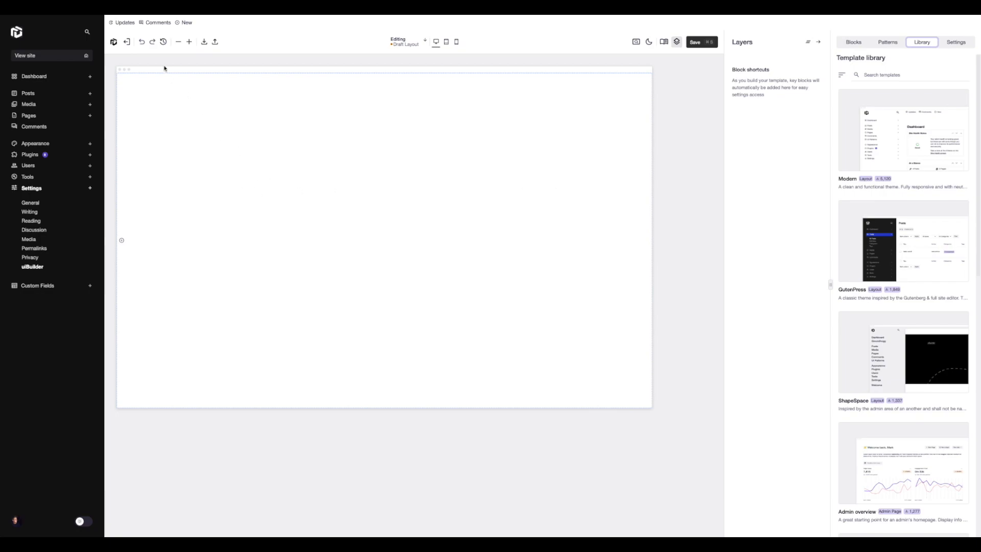
left_click(127, 41)
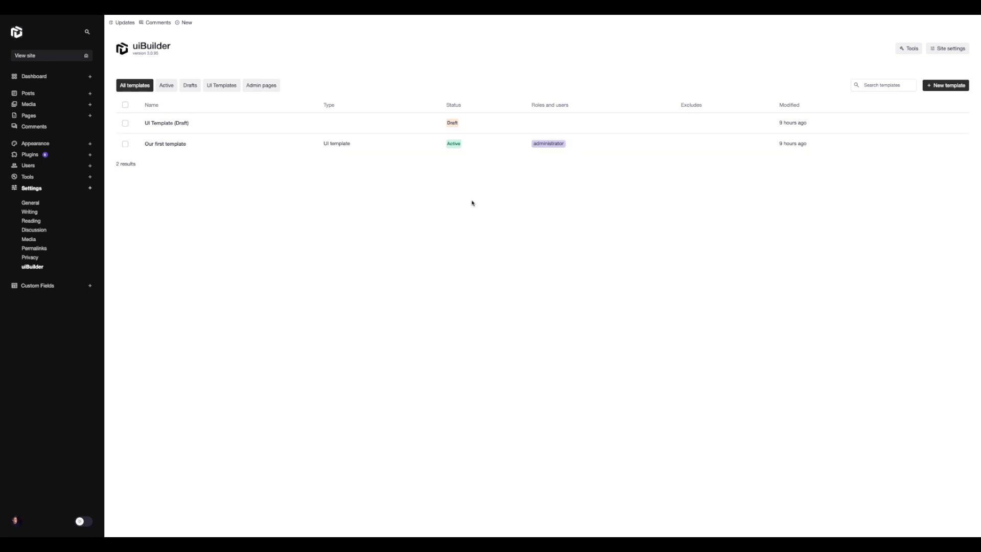